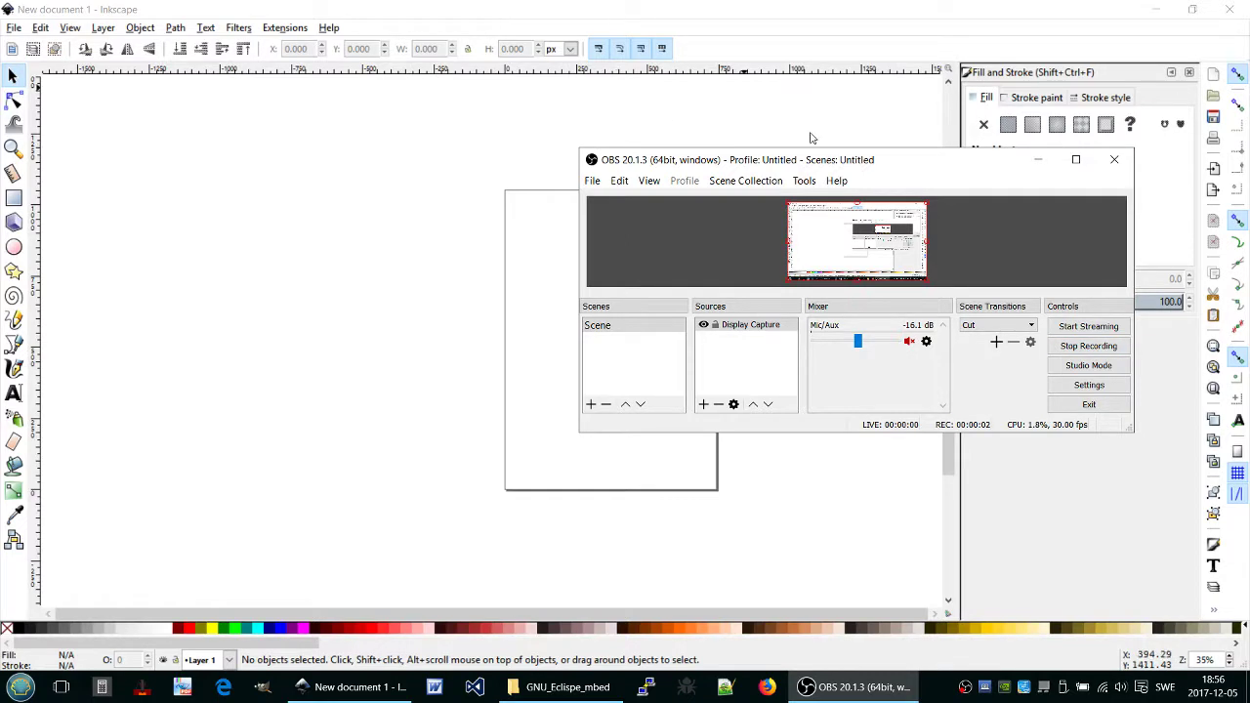
Uncheck Show page border in Document Properties and close the dialog.
left_click(1039, 161)
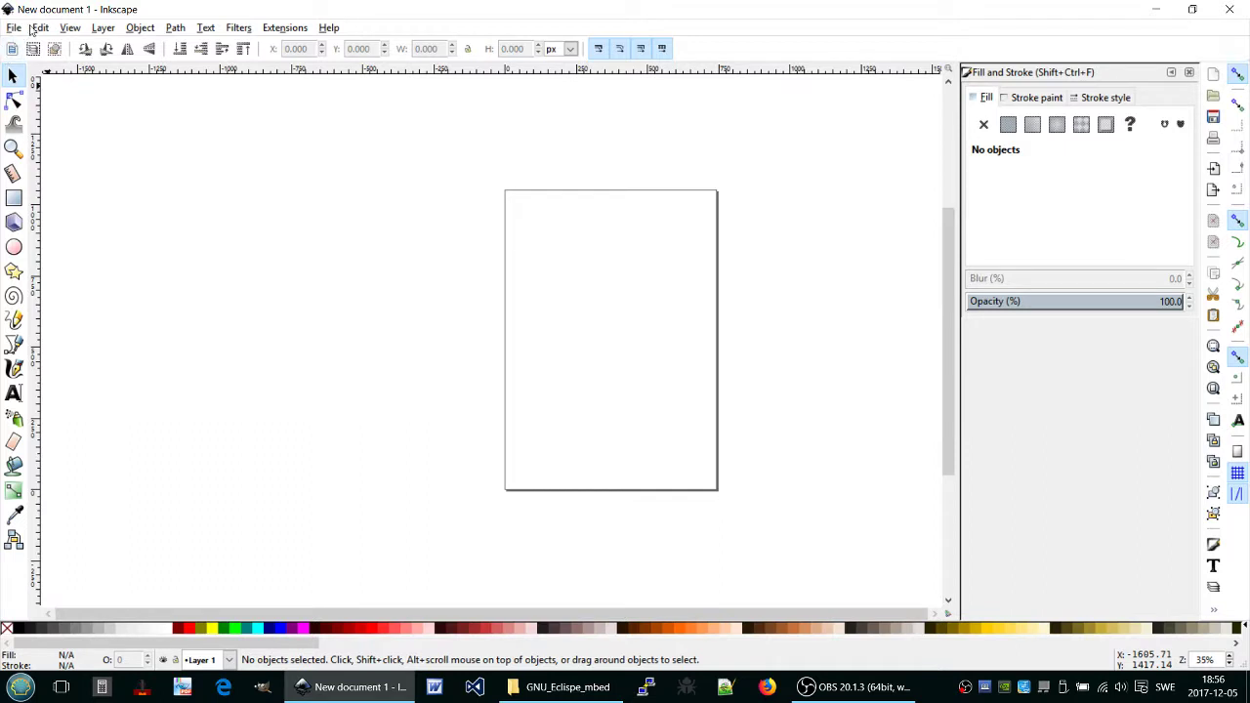
left_click(15, 27)
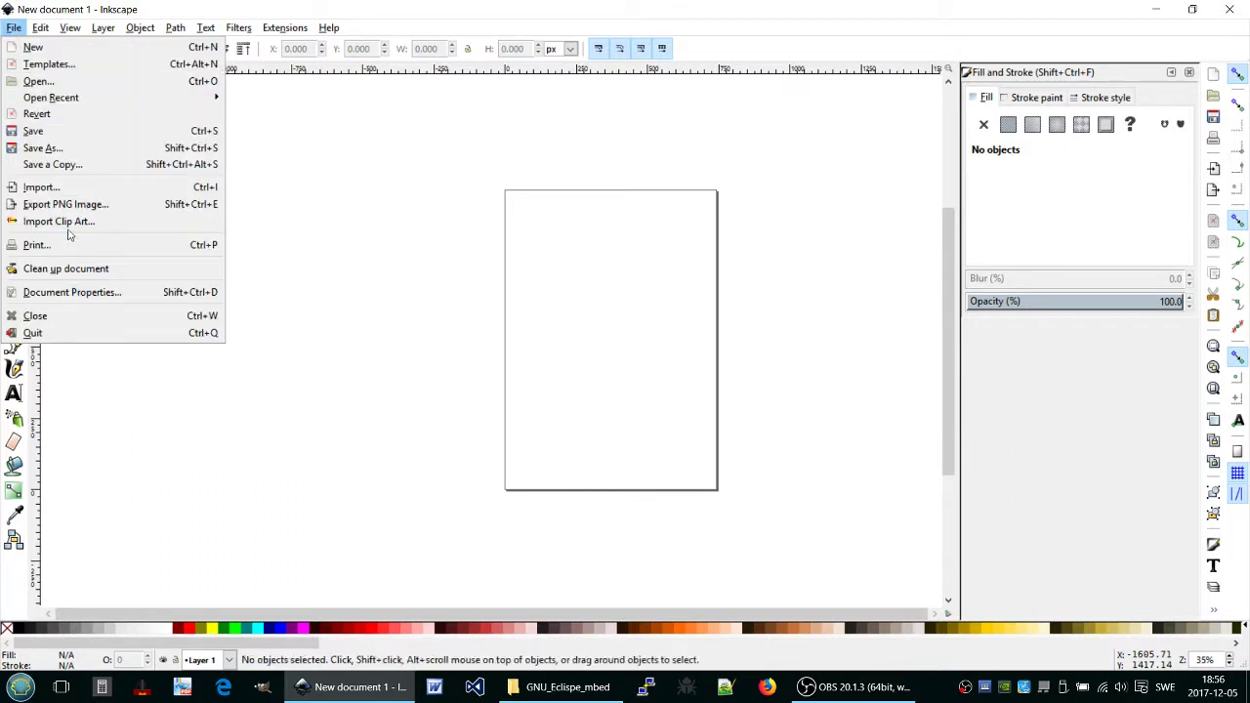
left_click(88, 302)
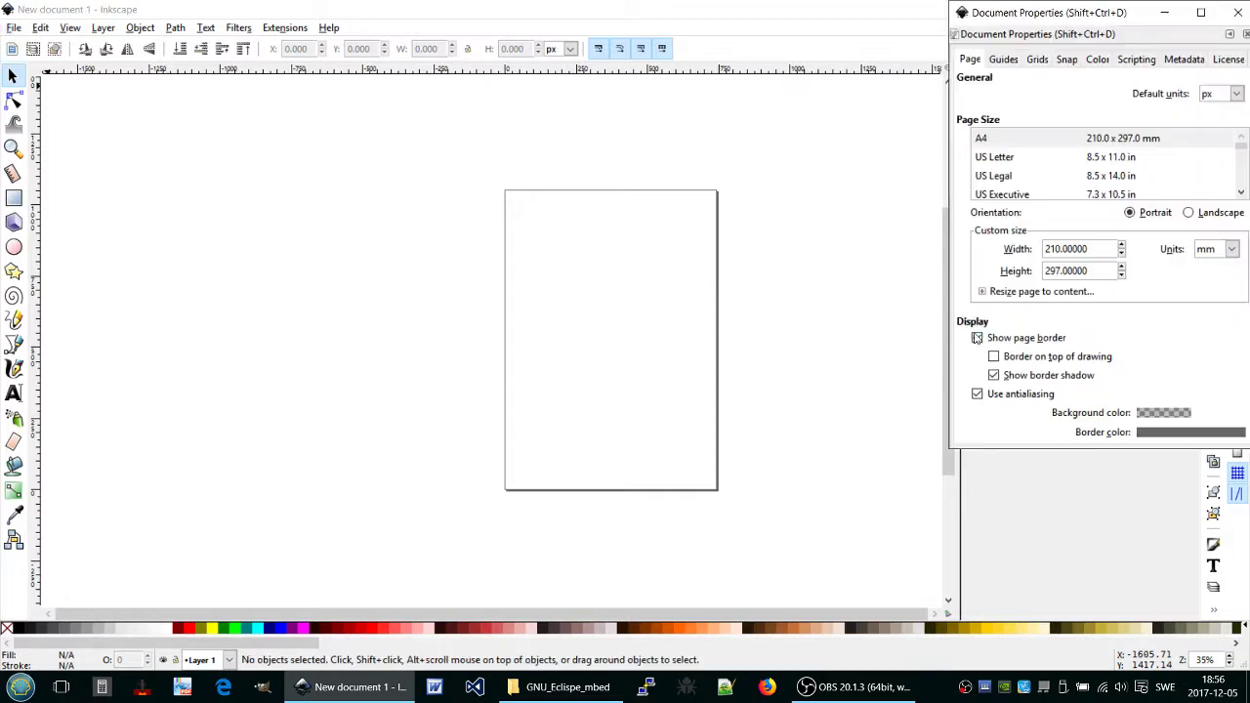
left_click(977, 338)
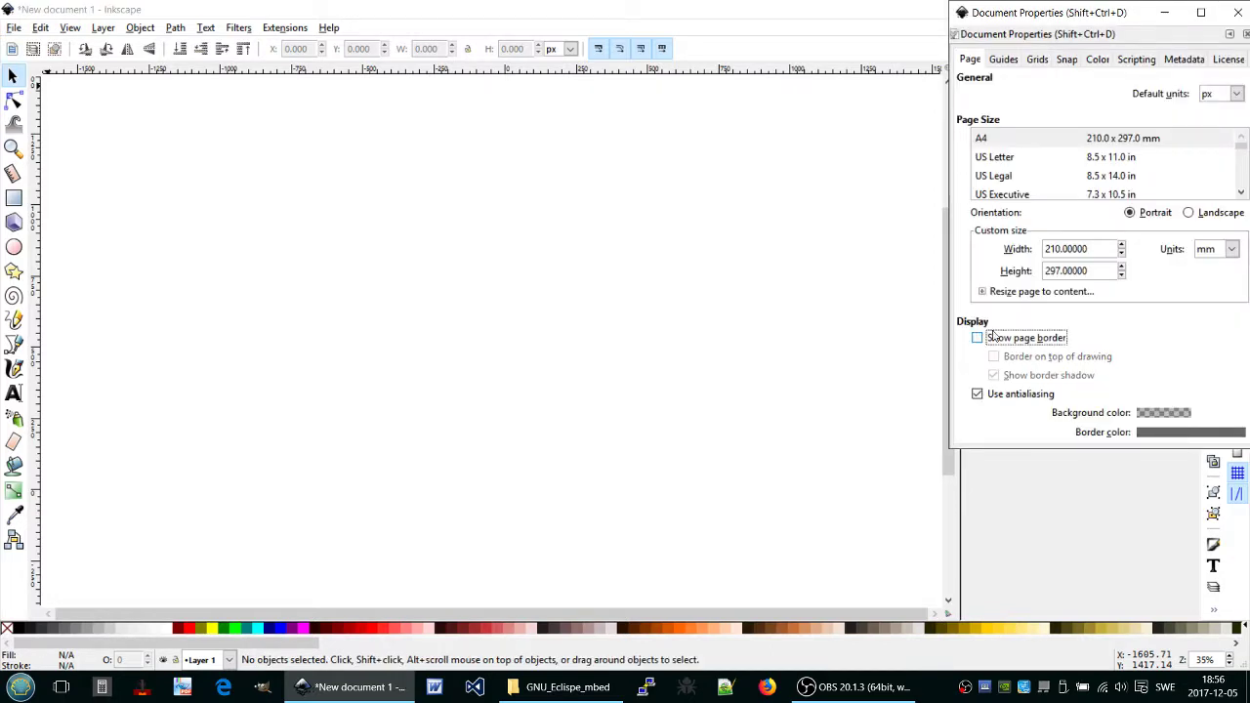
left_click(978, 395)
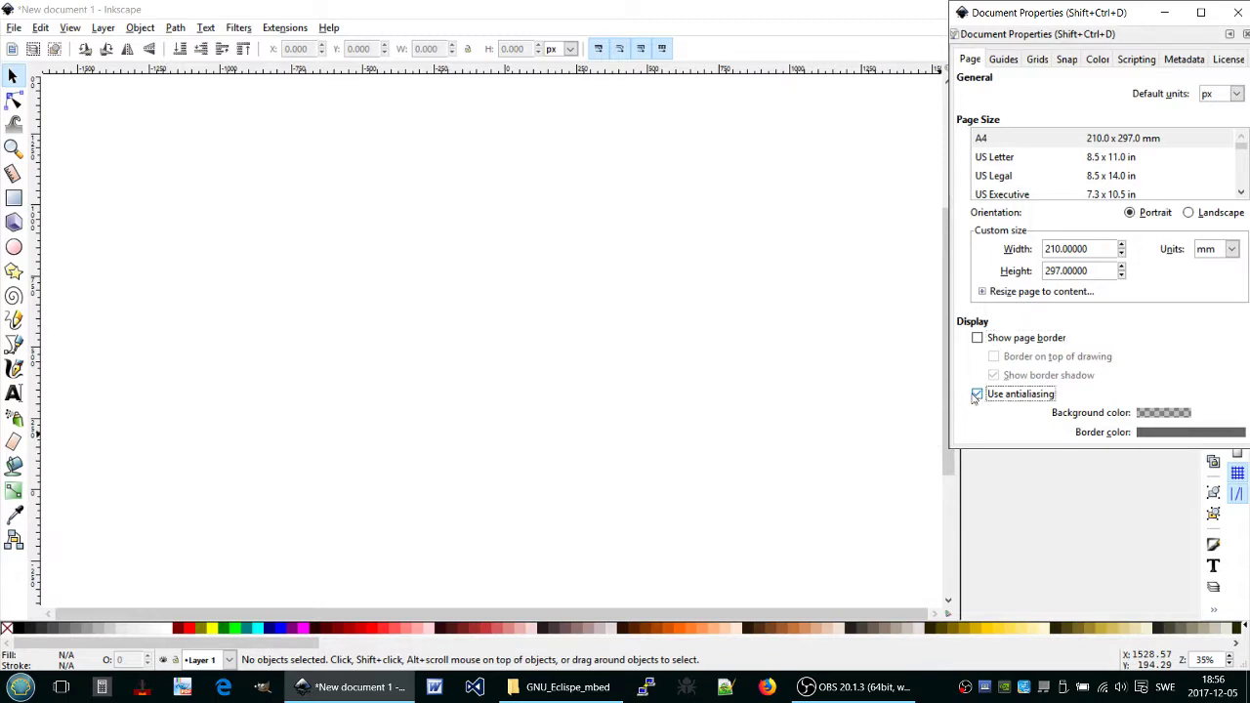
left_click(1239, 12)
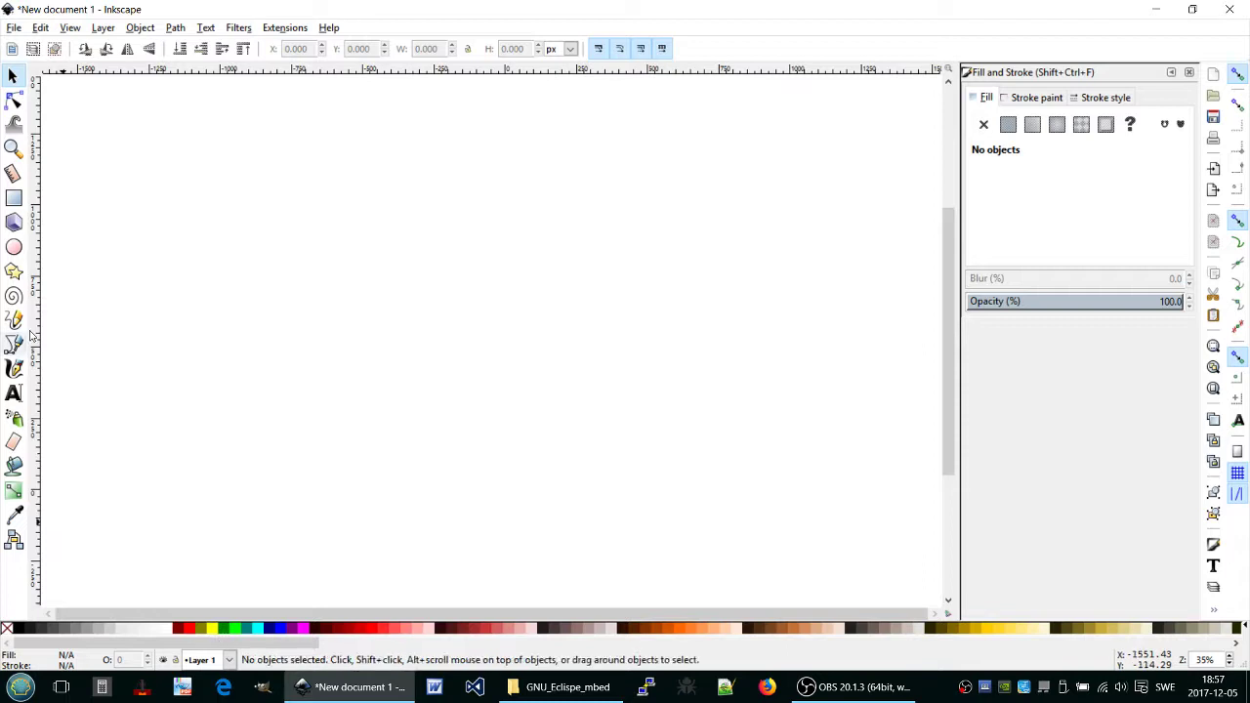
Draw a large peach #FFB380 ellipse near the canvas centre and stretch it taller.
left_click(14, 247)
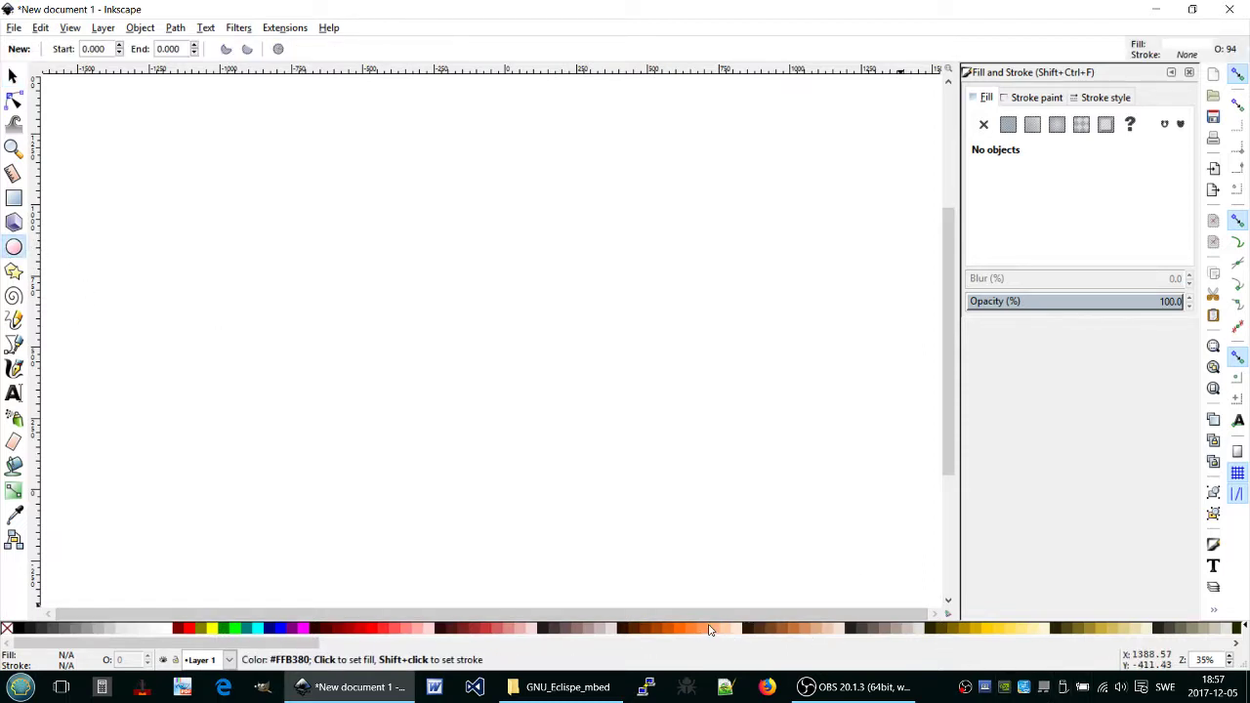
left_click_drag(712, 629, 664, 595)
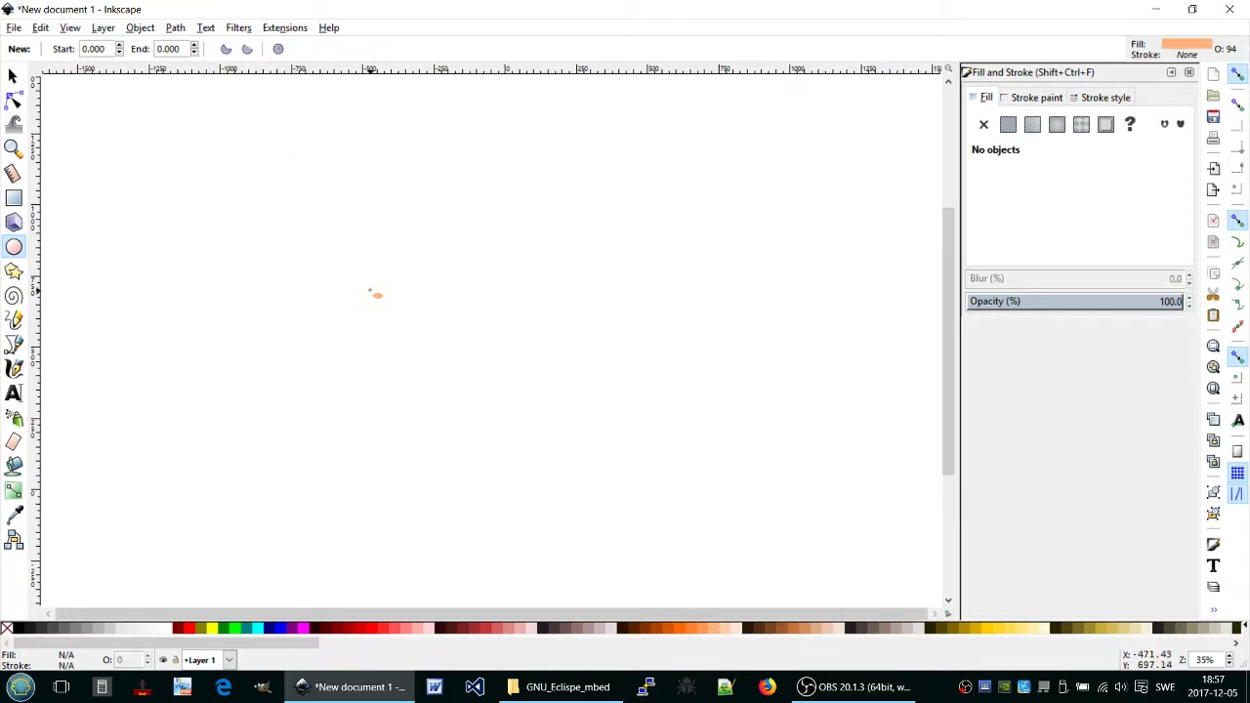
left_click_drag(371, 290, 827, 558)
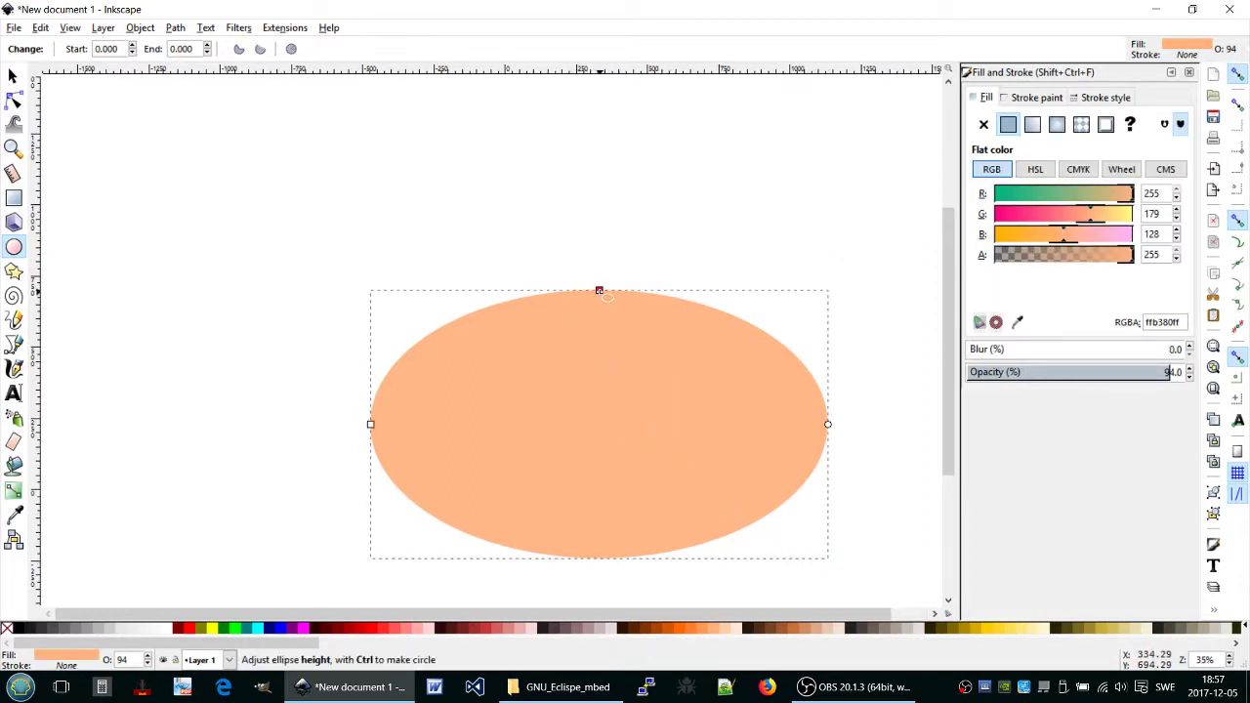
left_click_drag(600, 292, 600, 254)
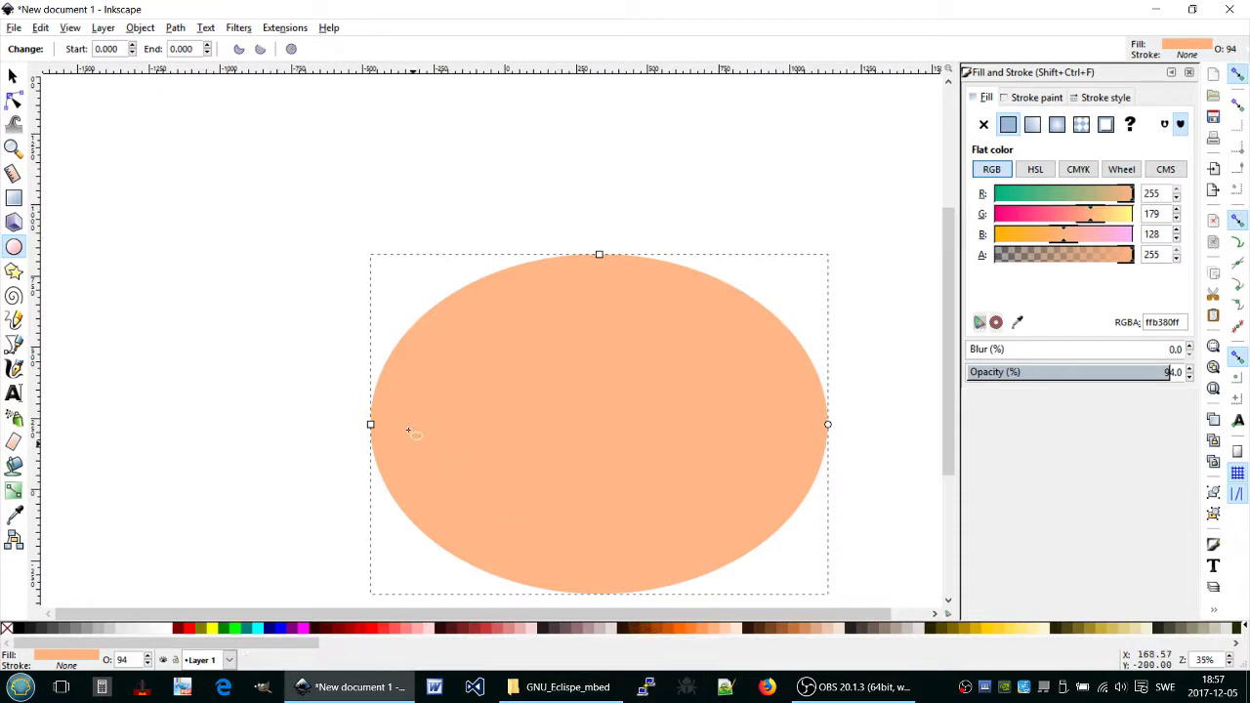
Draw a small trial brown ellipse at the upper left, then delete it.
key("Escape")
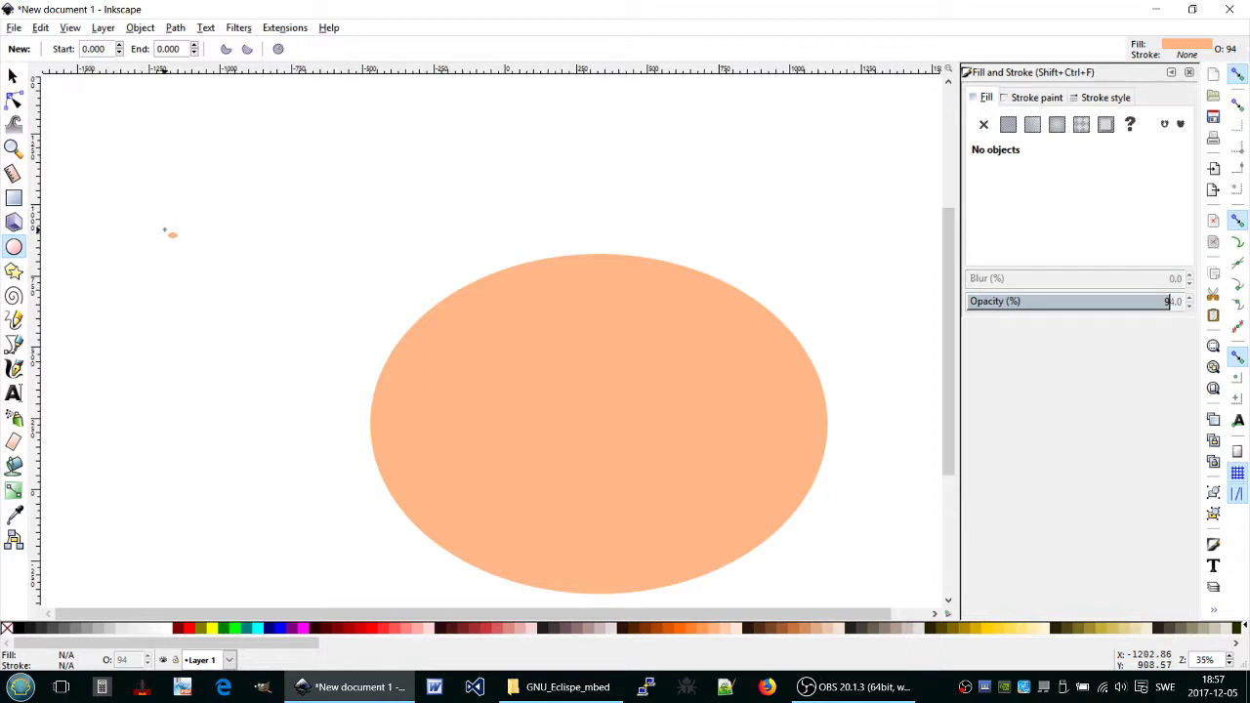
left_click(654, 632)
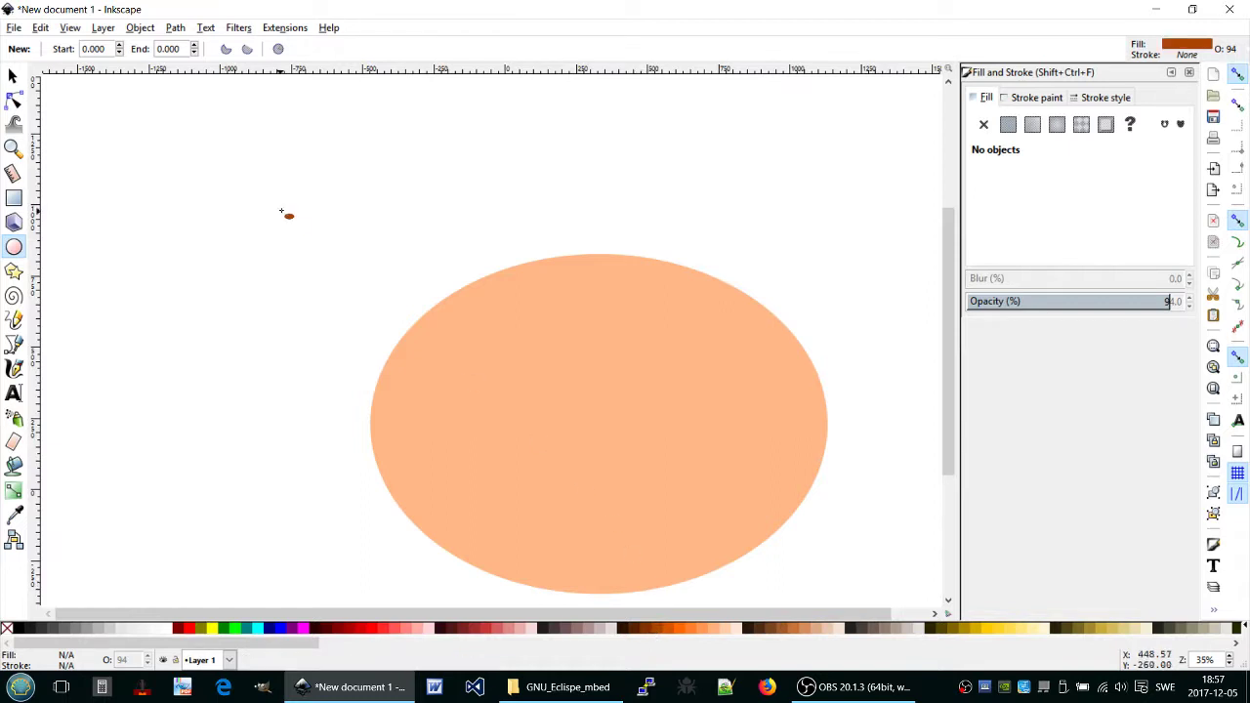
mouse_move(194, 197)
left_mouse_down()
mouse_move(414, 331)
mouse_move(342, 291)
left_mouse_up()
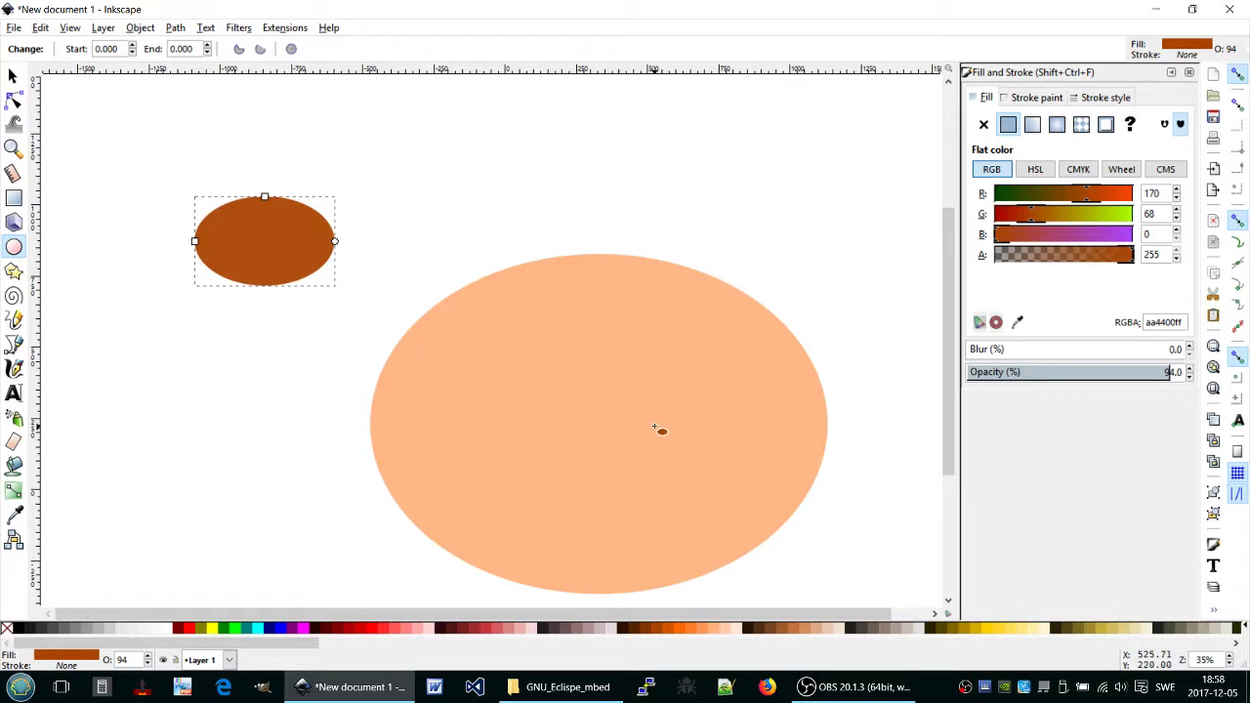
key("Delete")
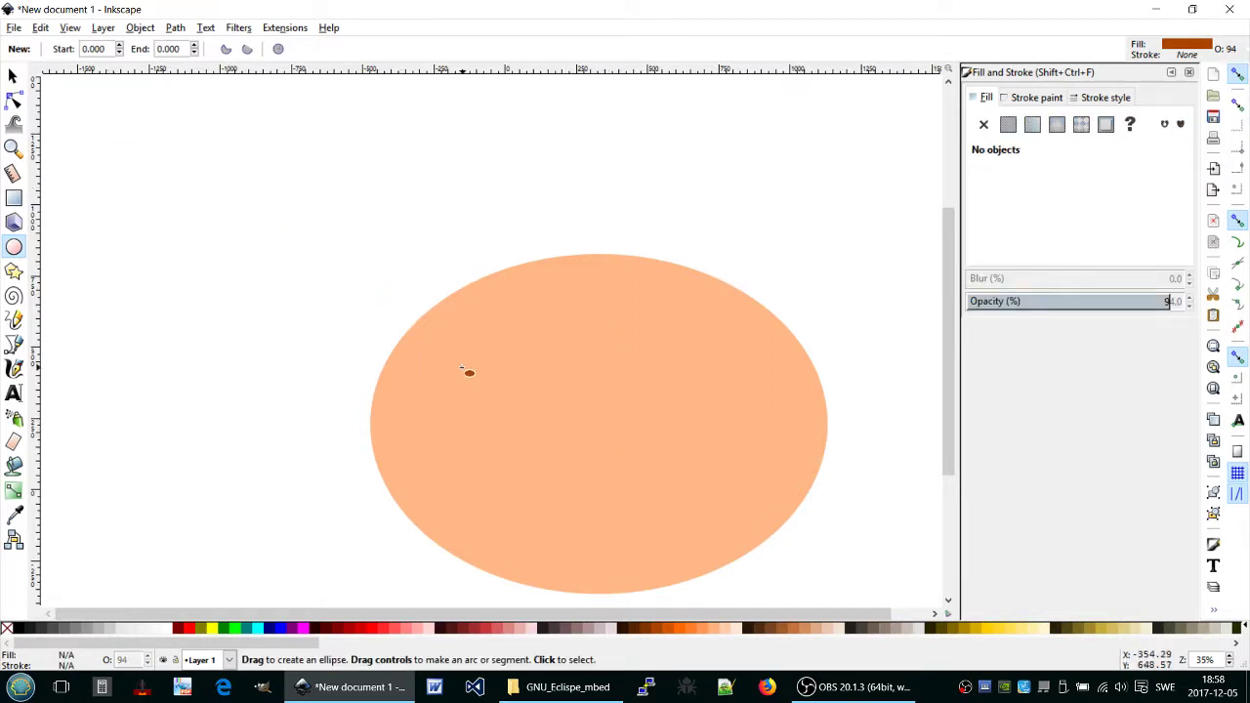
Paste a copy of the peach ellipse and fill it dark orange #AA4400.
left_click(13, 76)
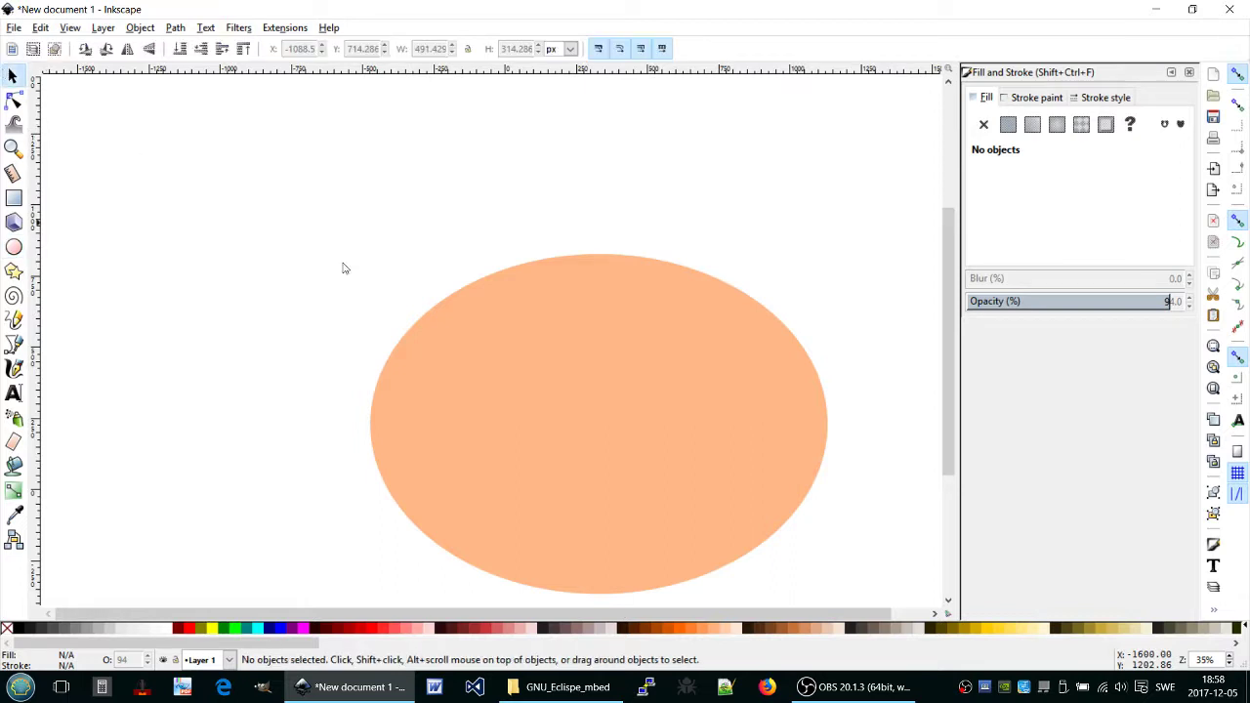
left_click(571, 405)
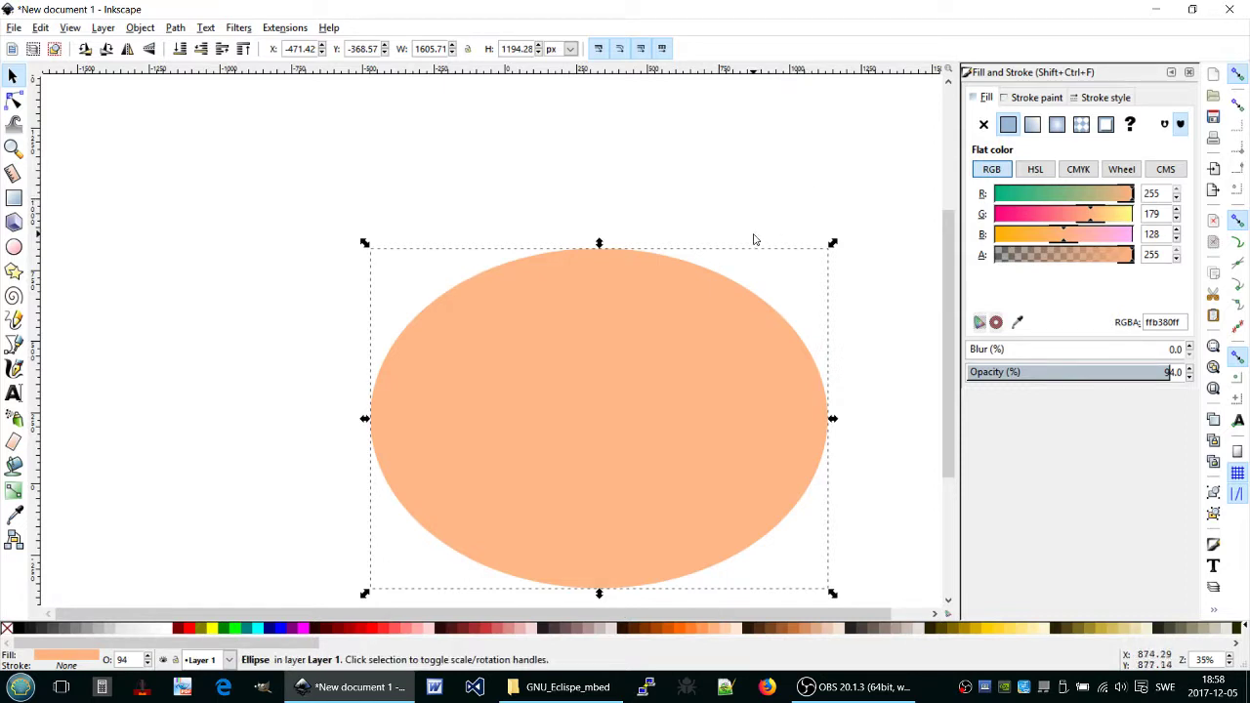
key("ctrl+v")
mouse_move(751, 238)
left_mouse_down()
mouse_move(608, 270)
mouse_move(316, 284)
mouse_move(201, 337)
mouse_move(360, 466)
left_mouse_up()
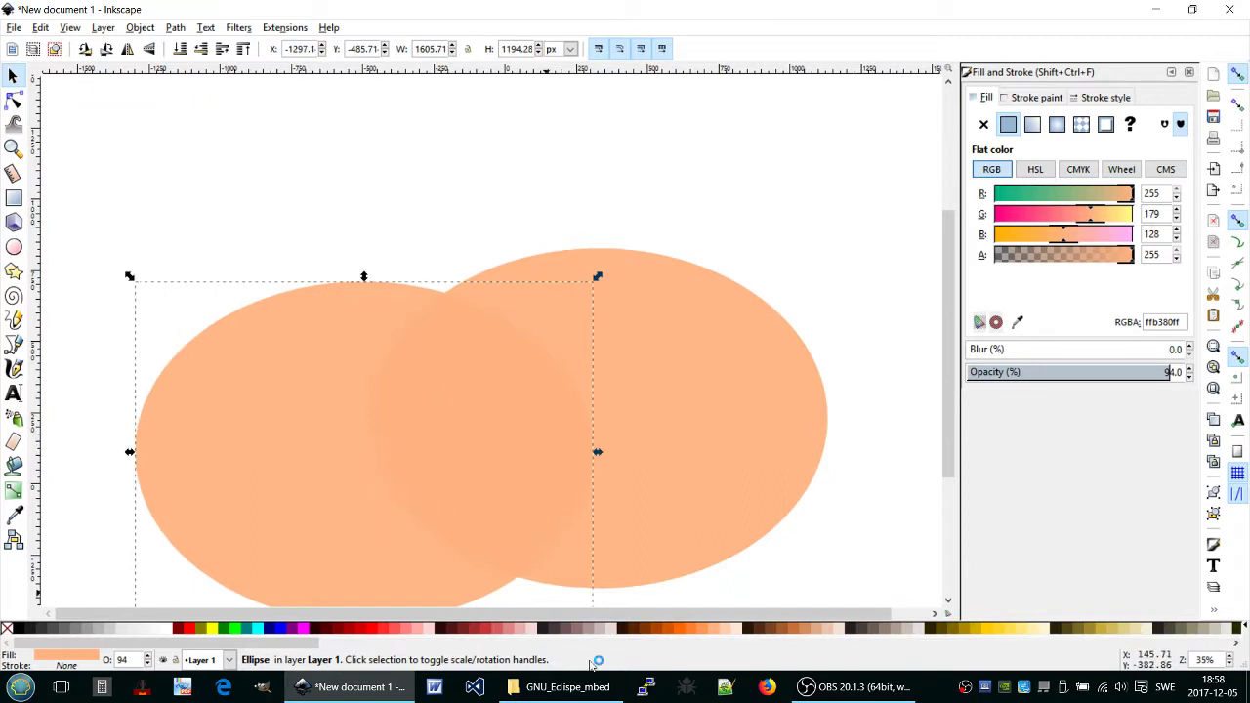
left_click(661, 629)
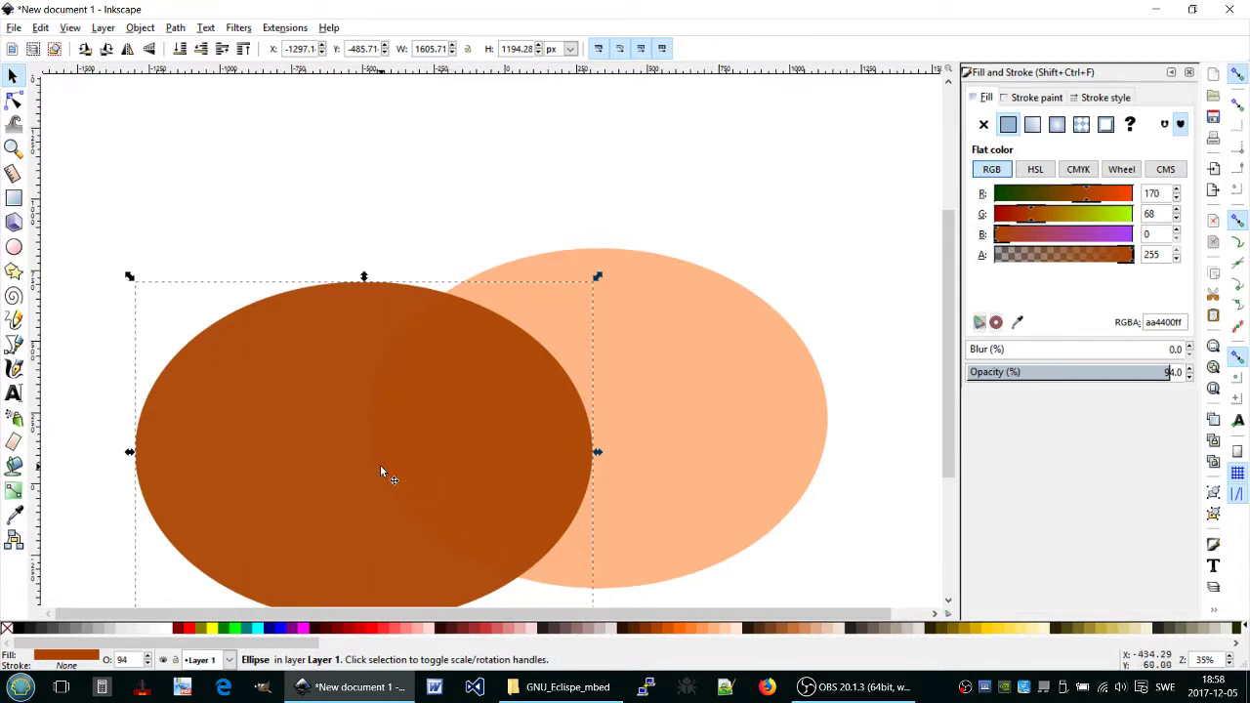
left_click(673, 630)
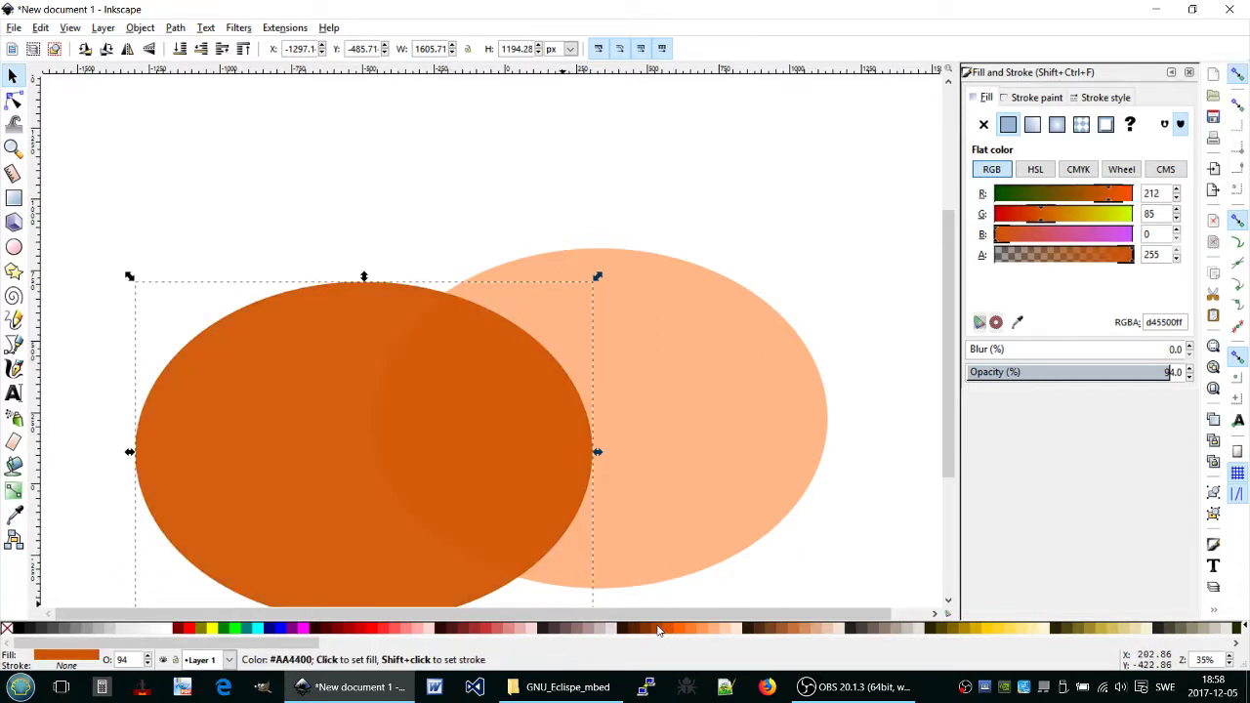
left_click(663, 630)
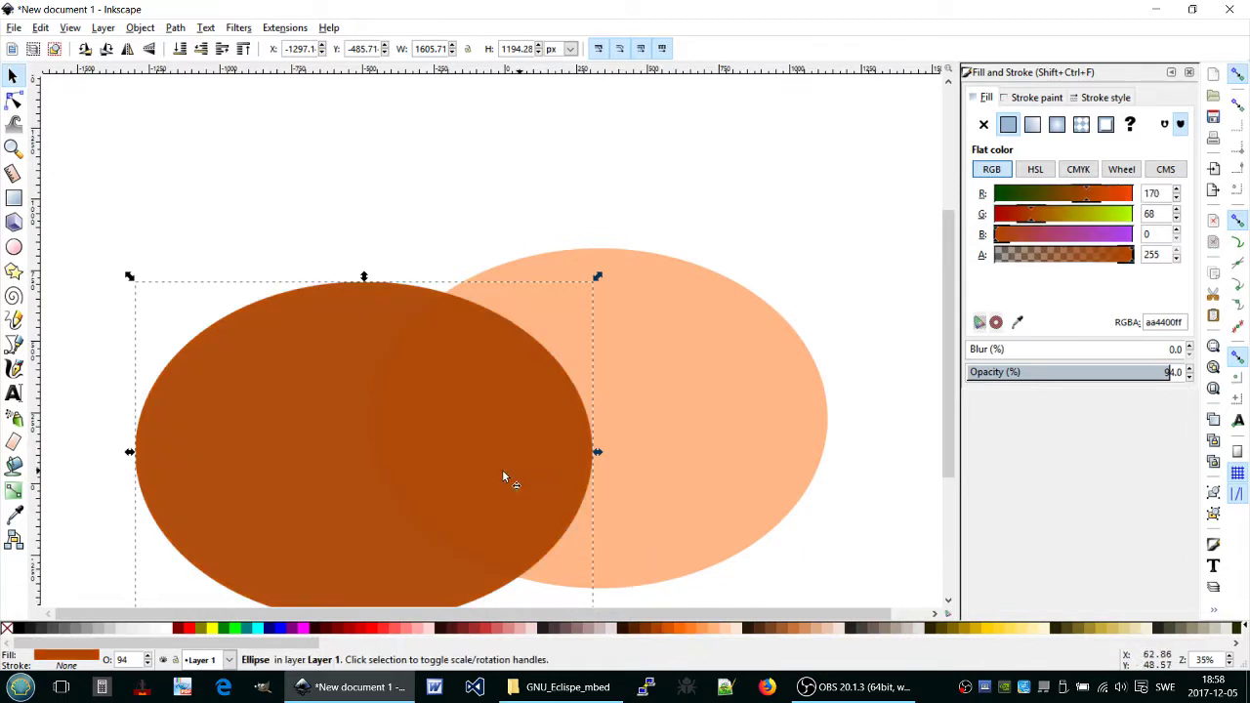
Place the dark copy over the peach ellipse, shifted up, undoing the accidental restack and delete.
mouse_move(502, 471)
left_mouse_down()
mouse_move(715, 434)
mouse_move(735, 338)
mouse_move(729, 348)
left_mouse_up()
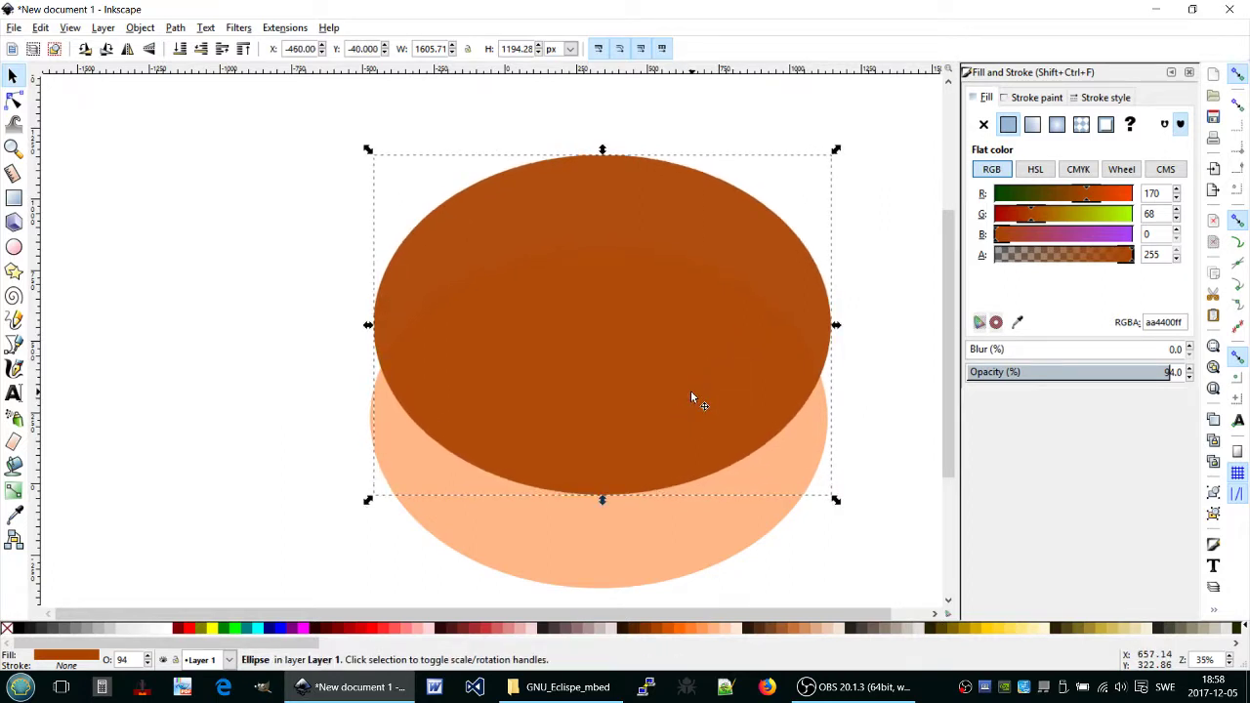
left_click_drag(691, 393, 687, 439)
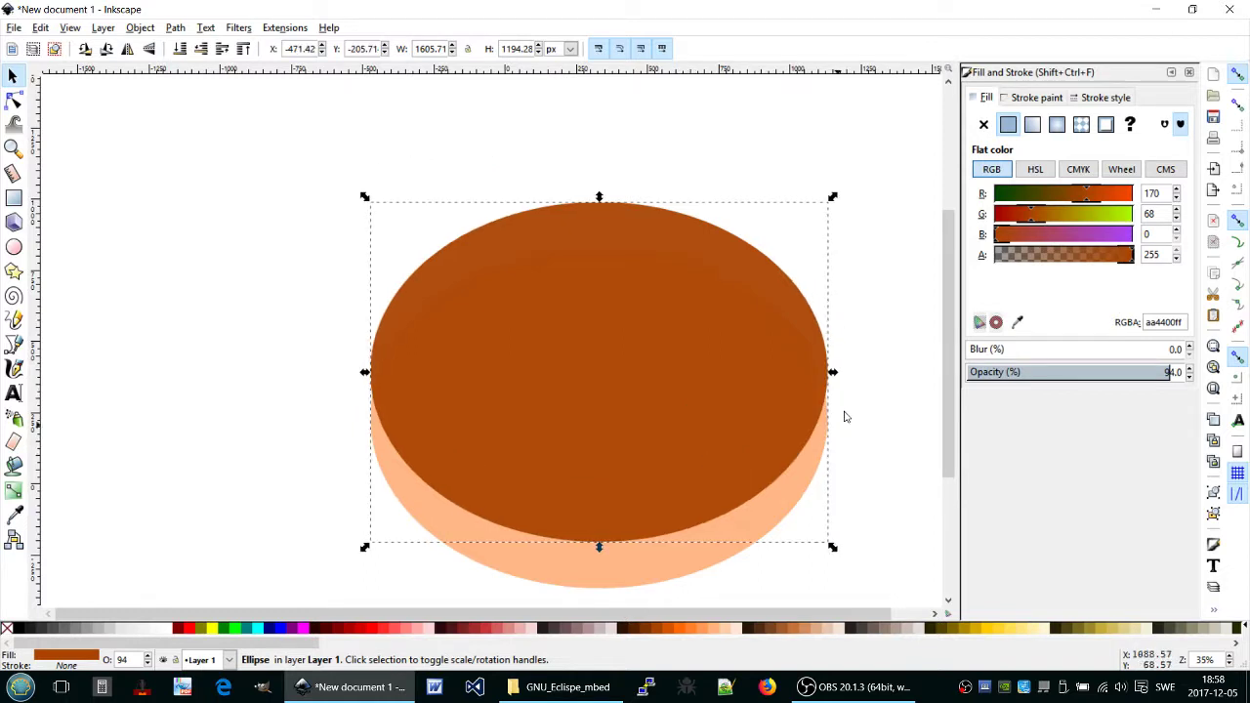
left_click(200, 50)
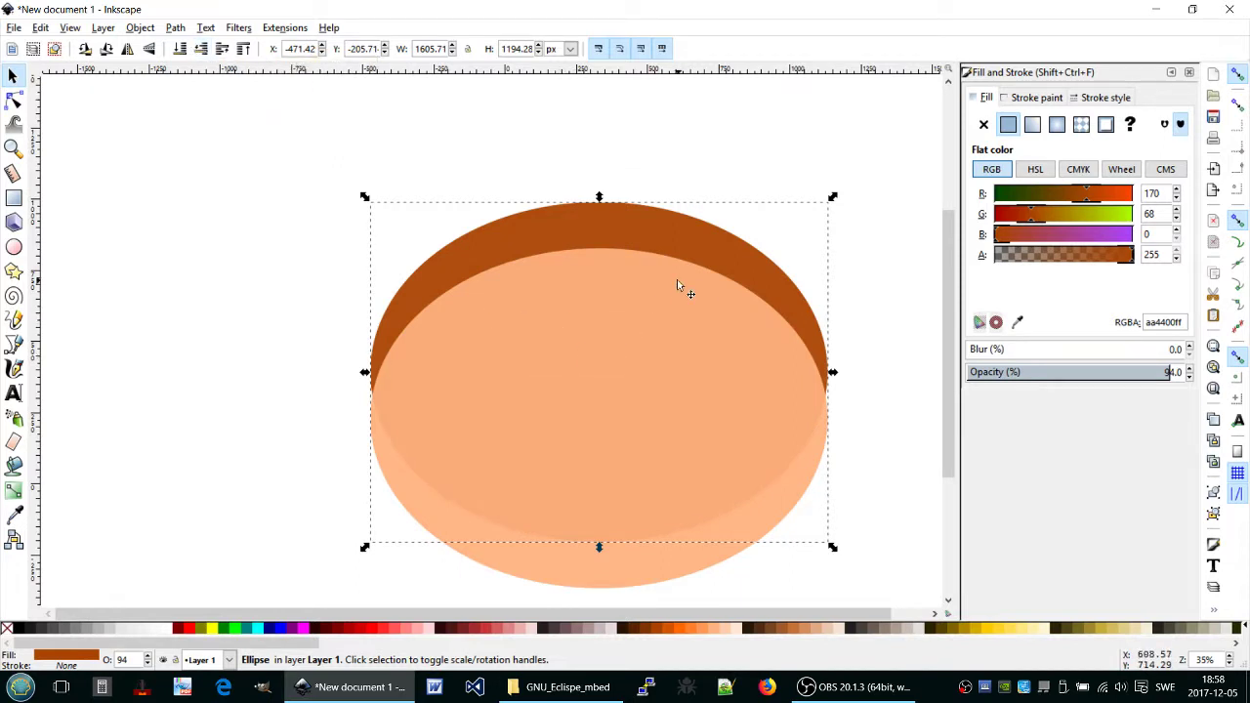
key("Delete")
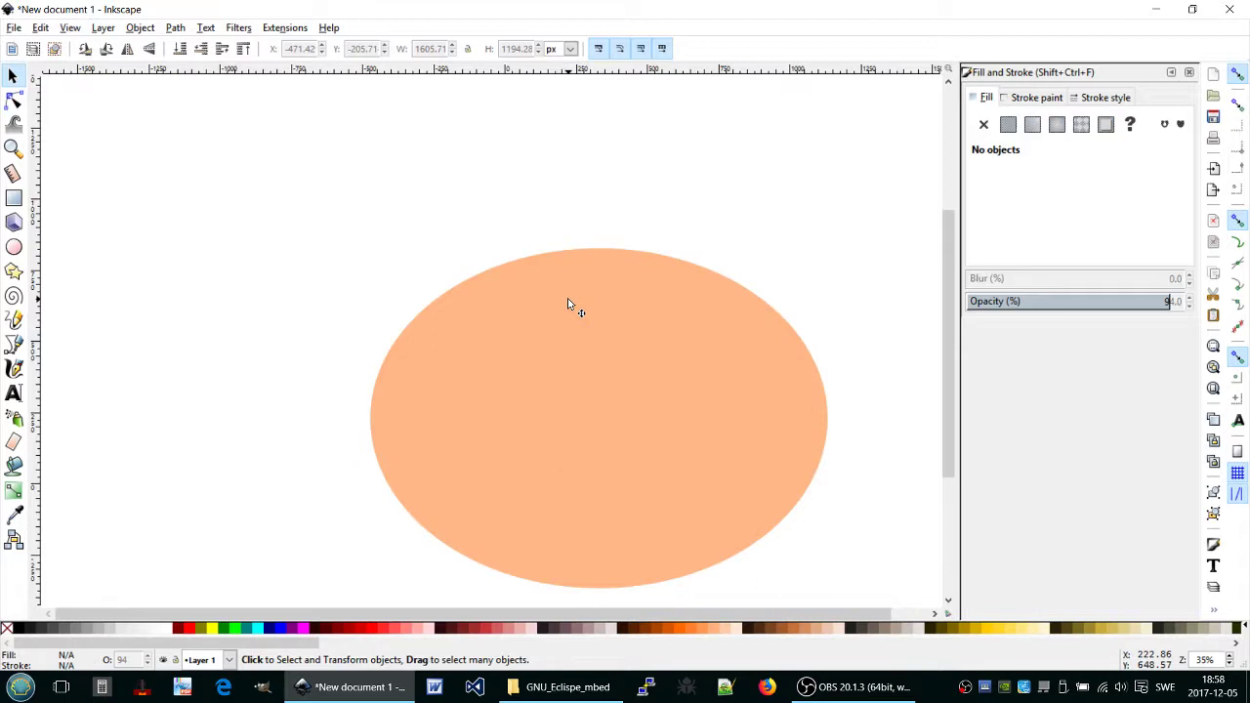
key("ctrl")
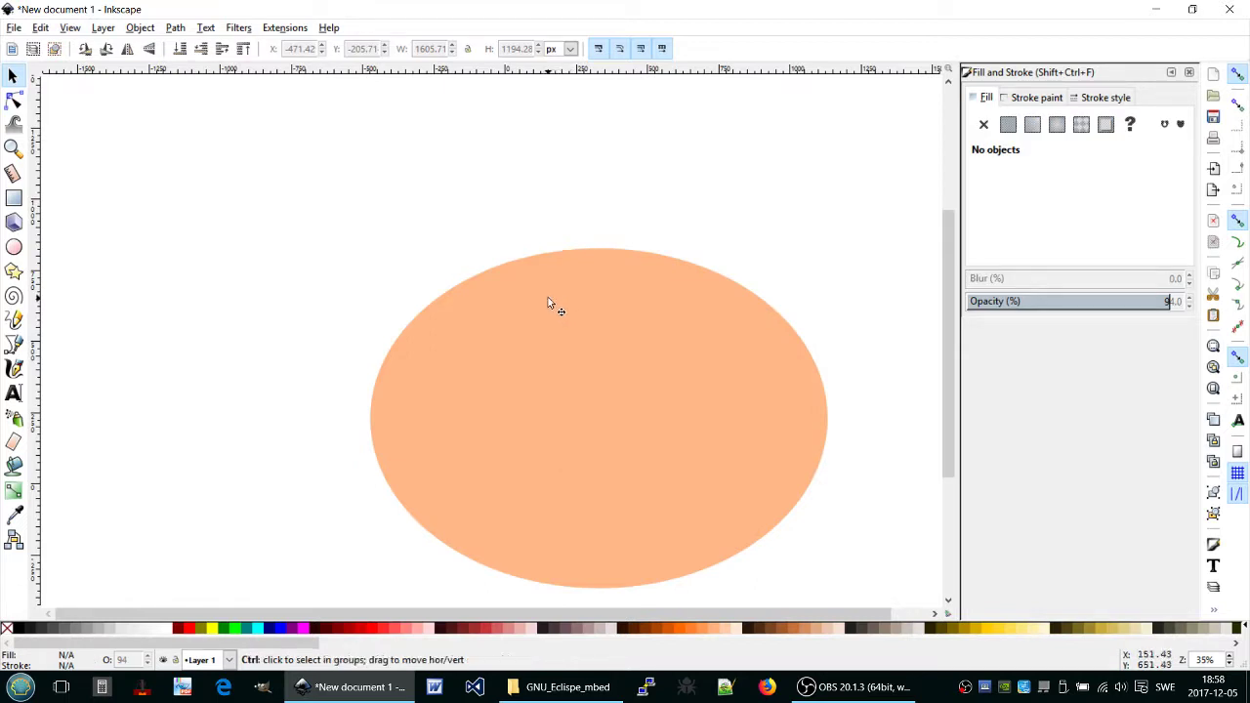
key("ctrl+shift+z")
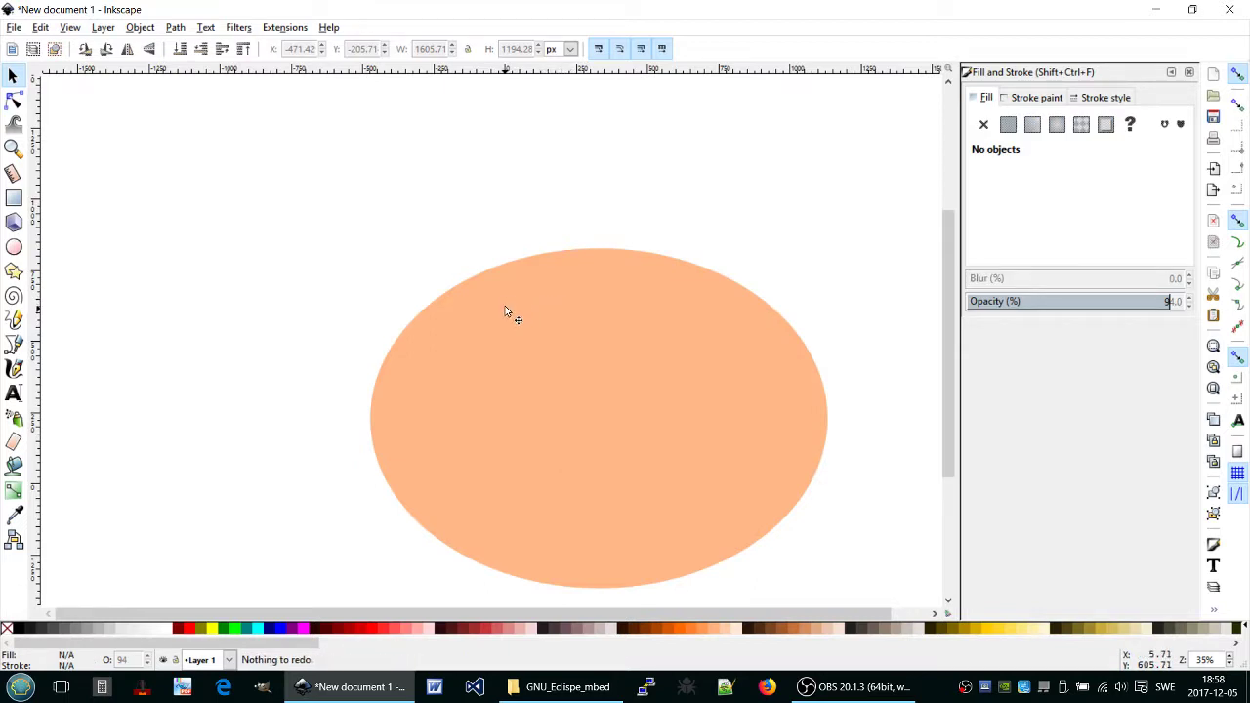
key("ctrl+z")
key("ctrl+z")
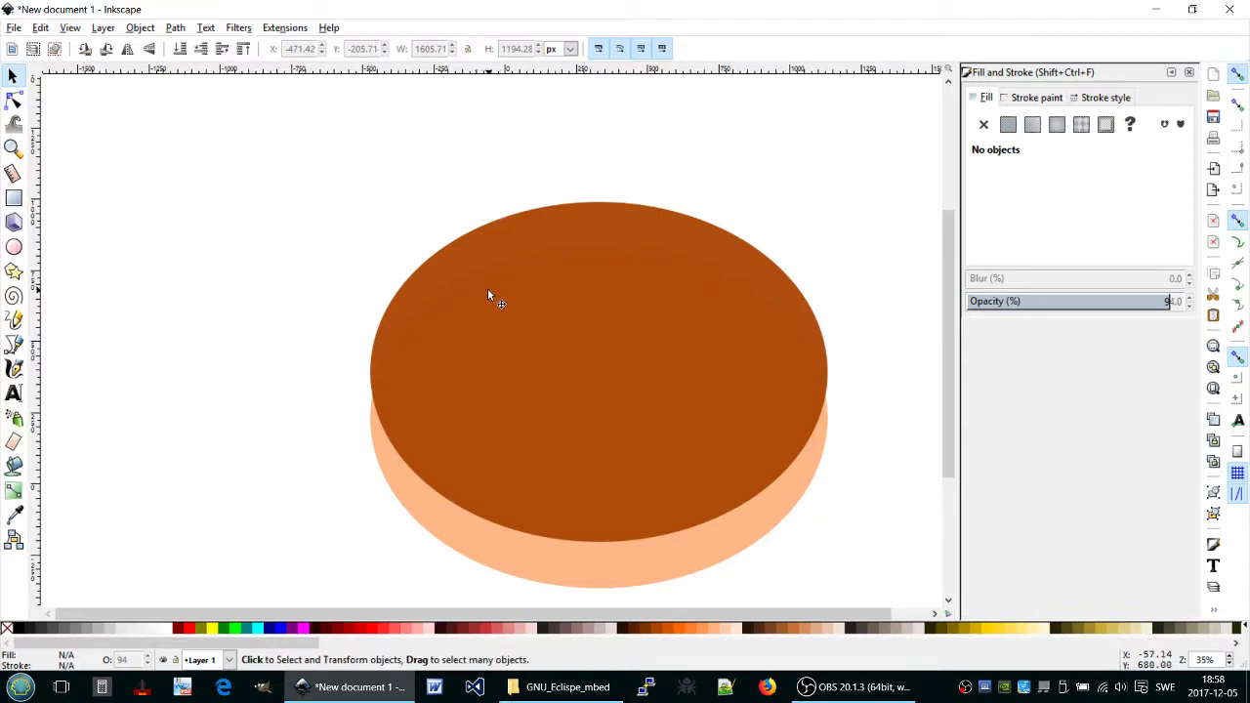
Draw a yellow rectangle over the left part of the ellipses.
left_click(14, 201)
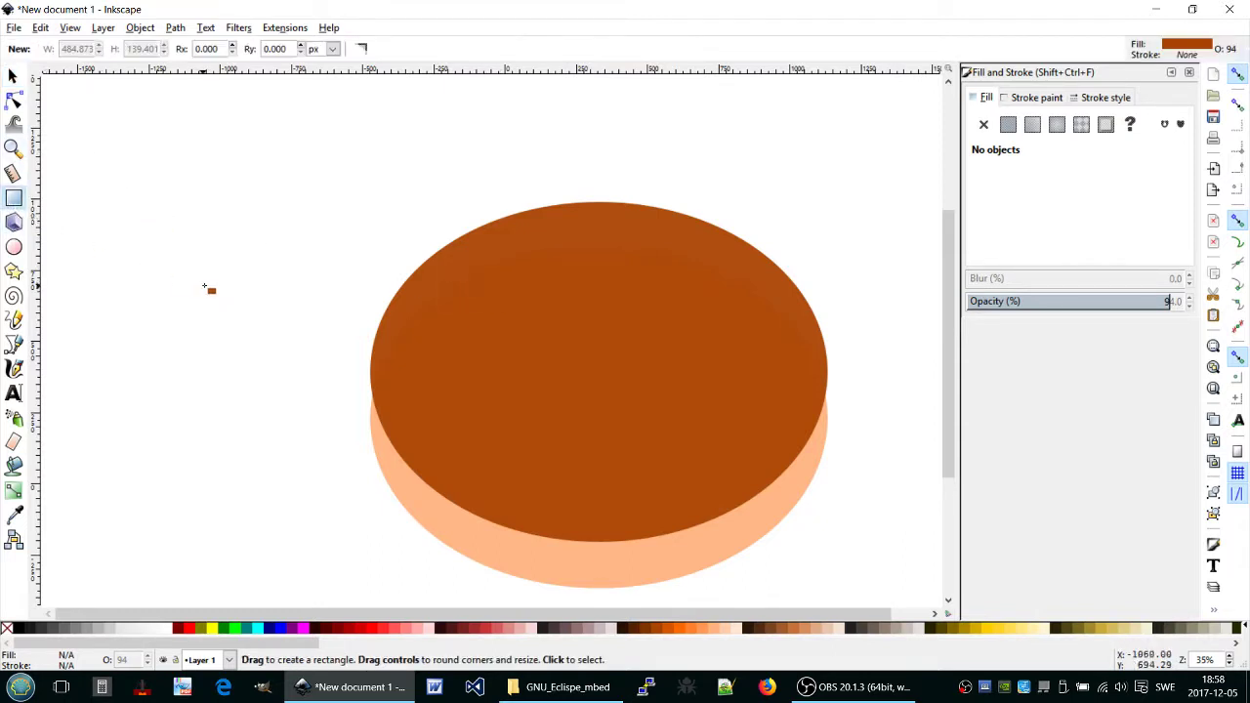
left_click_drag(239, 288, 524, 561)
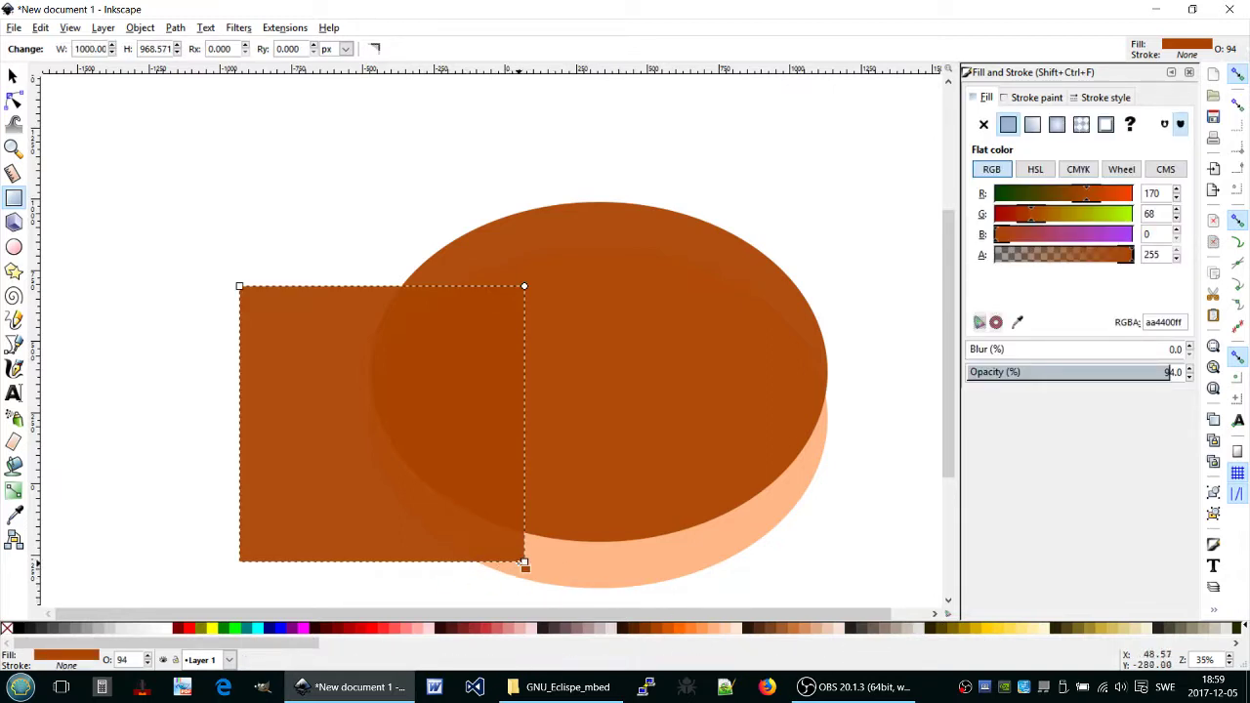
left_click(983, 633)
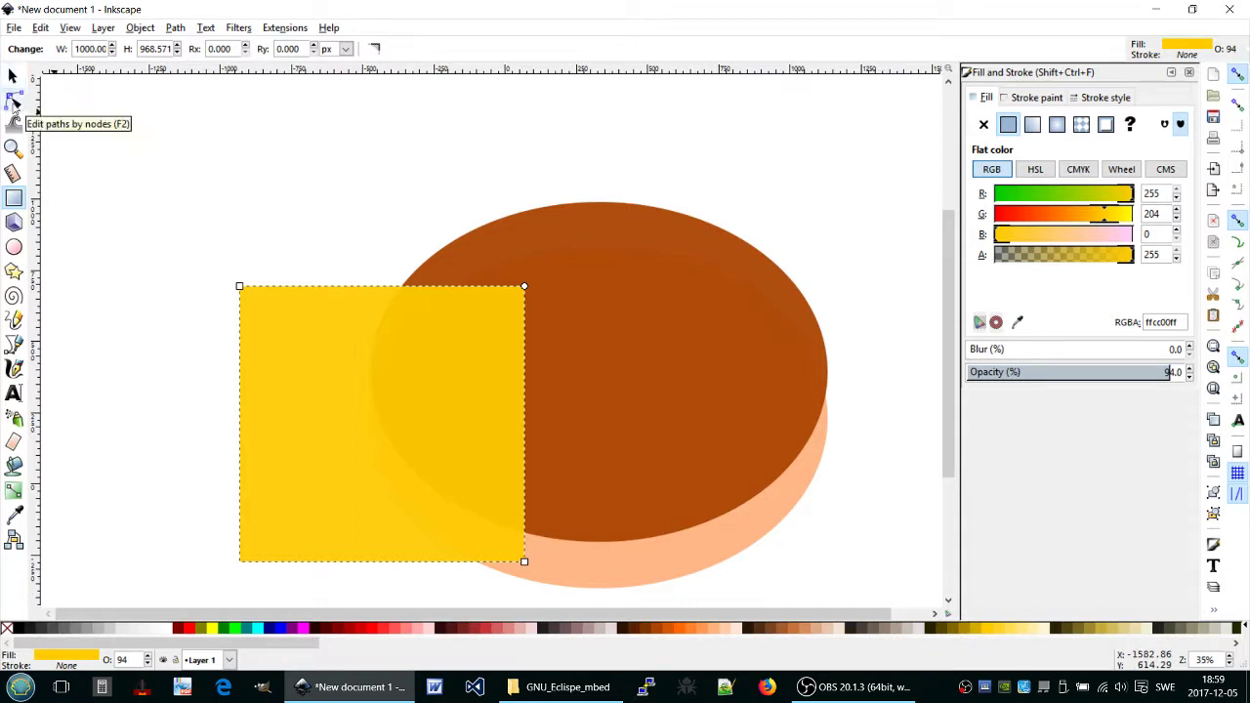
Pull the rectangle's top-left corner inward with the Node tool, then return to the Selector.
left_click(13, 102)
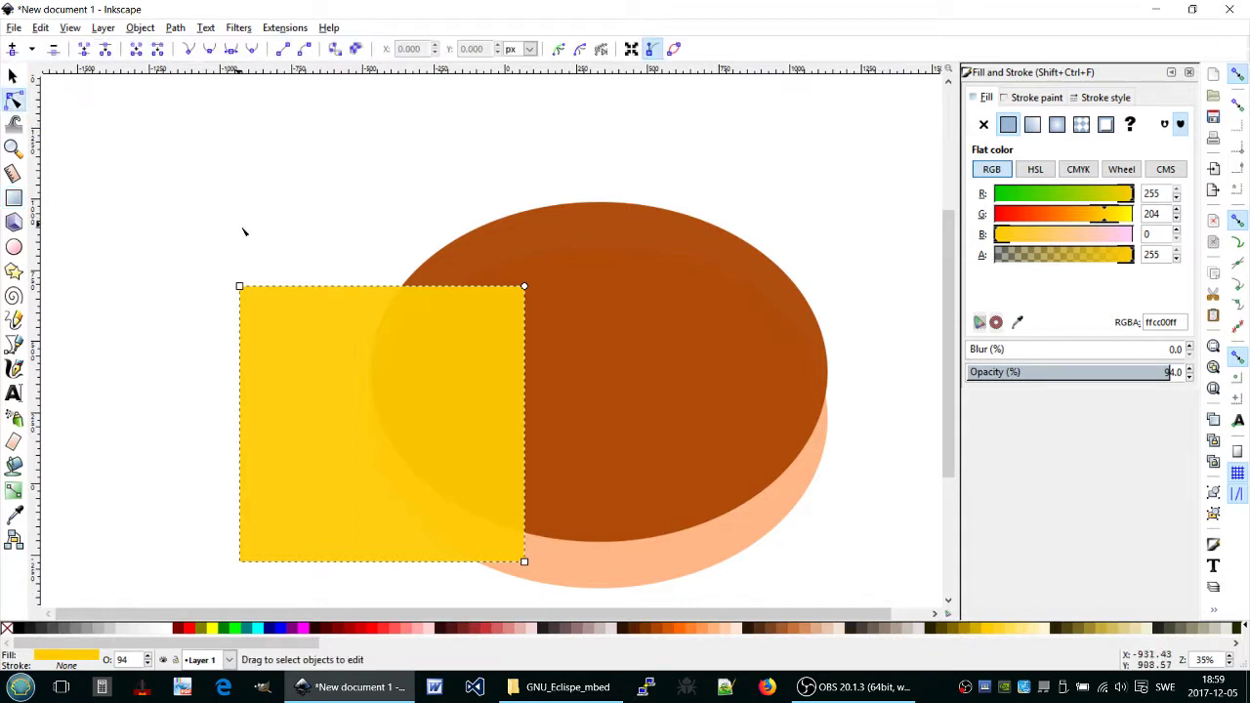
left_click_drag(241, 289, 258, 311)
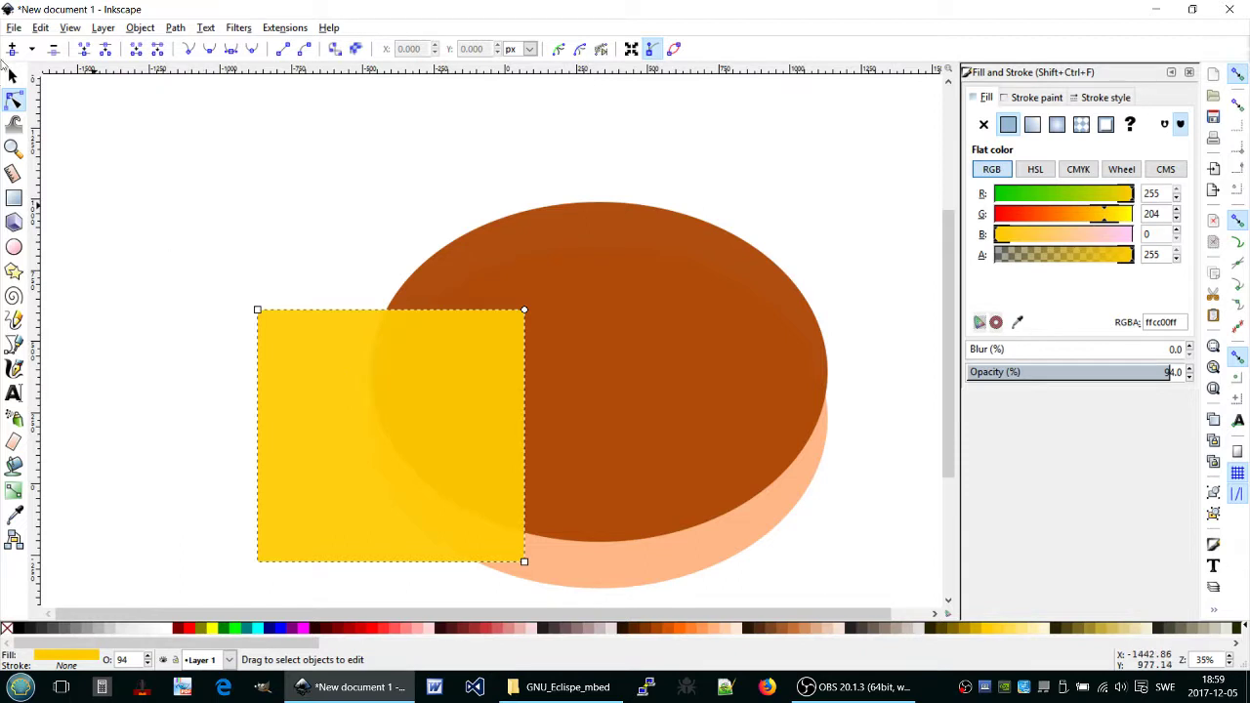
left_click(13, 75)
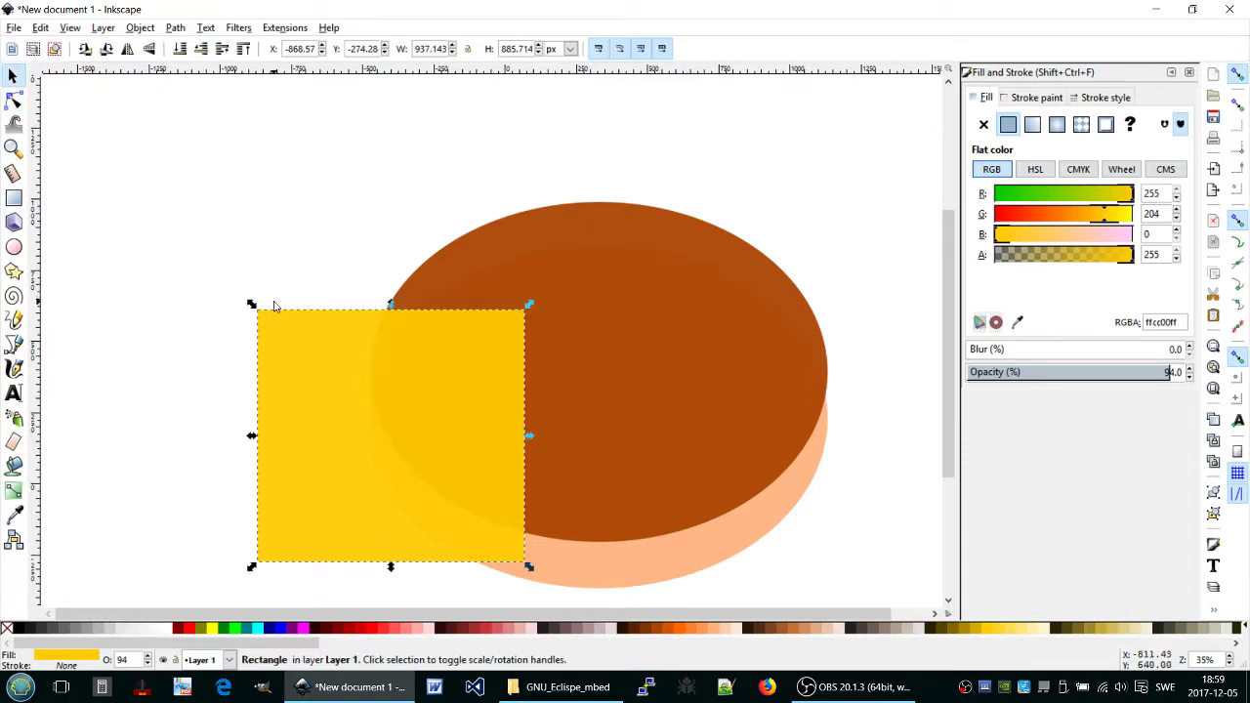
left_click(401, 375)
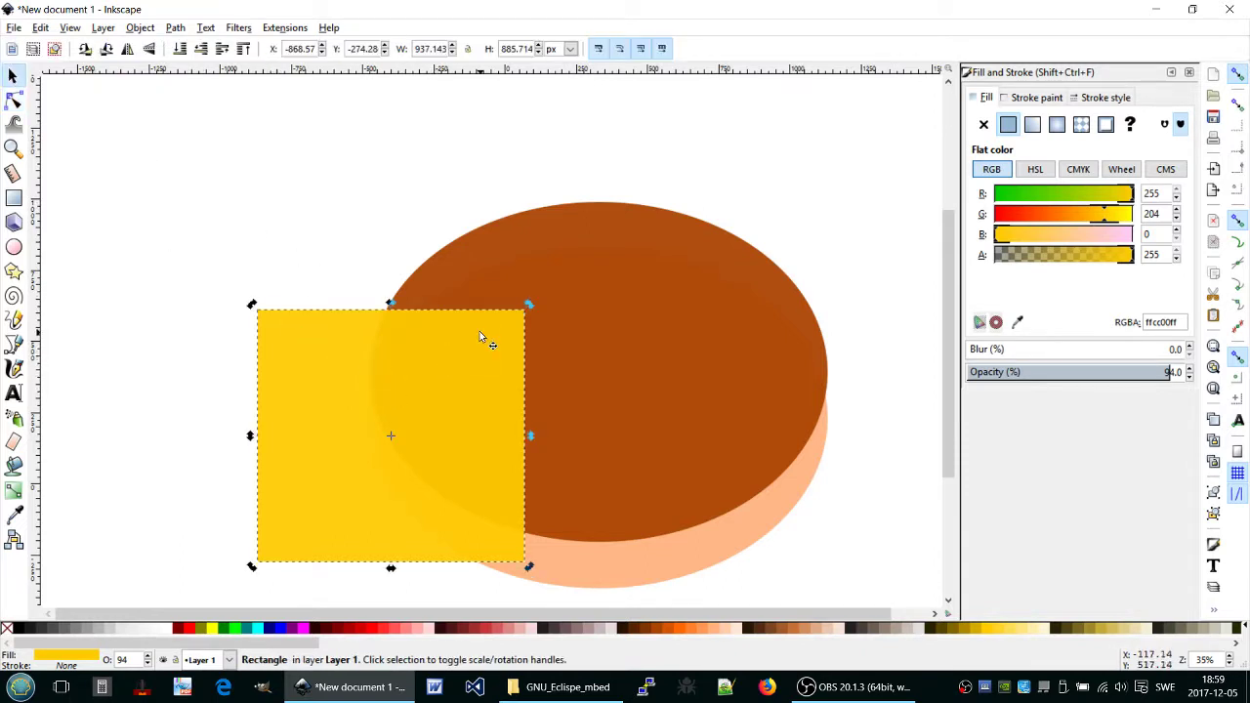
mouse_move(530, 298)
left_mouse_down()
mouse_move(536, 347)
mouse_move(537, 299)
left_mouse_up()
Rotate the yellow rectangle 45° into a diamond and move it onto the ellipse.
key("Escape")
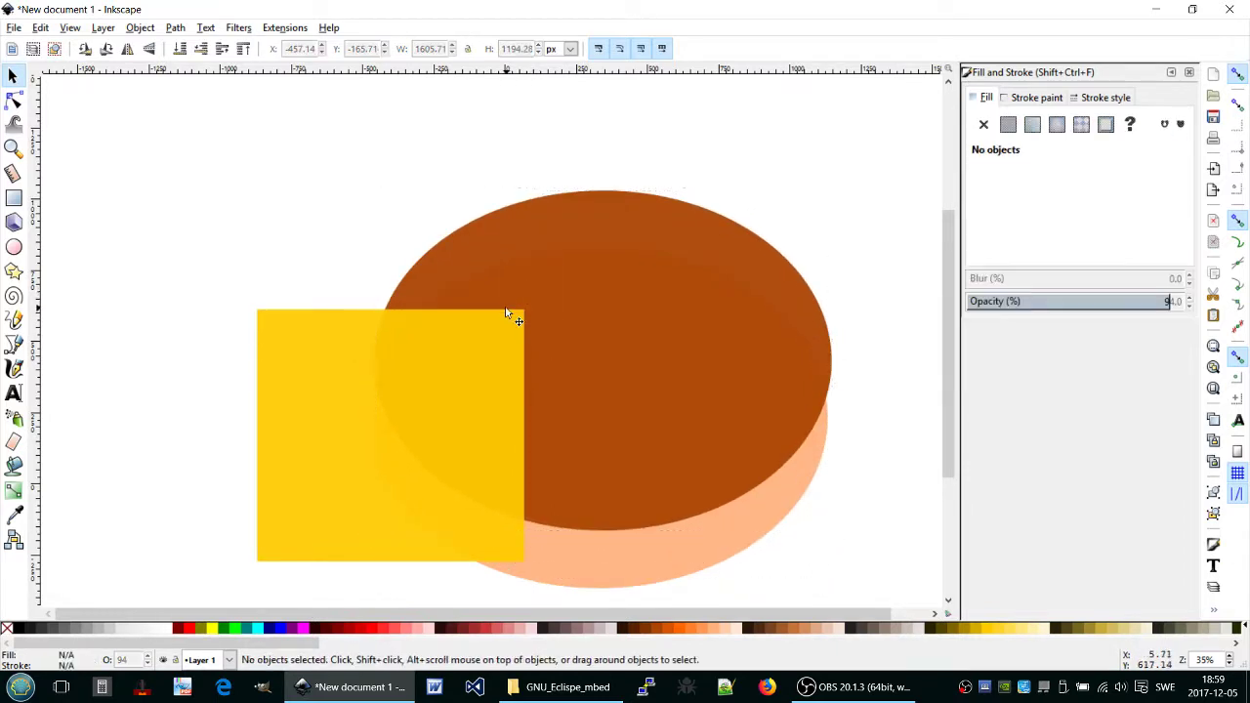
left_click(264, 314)
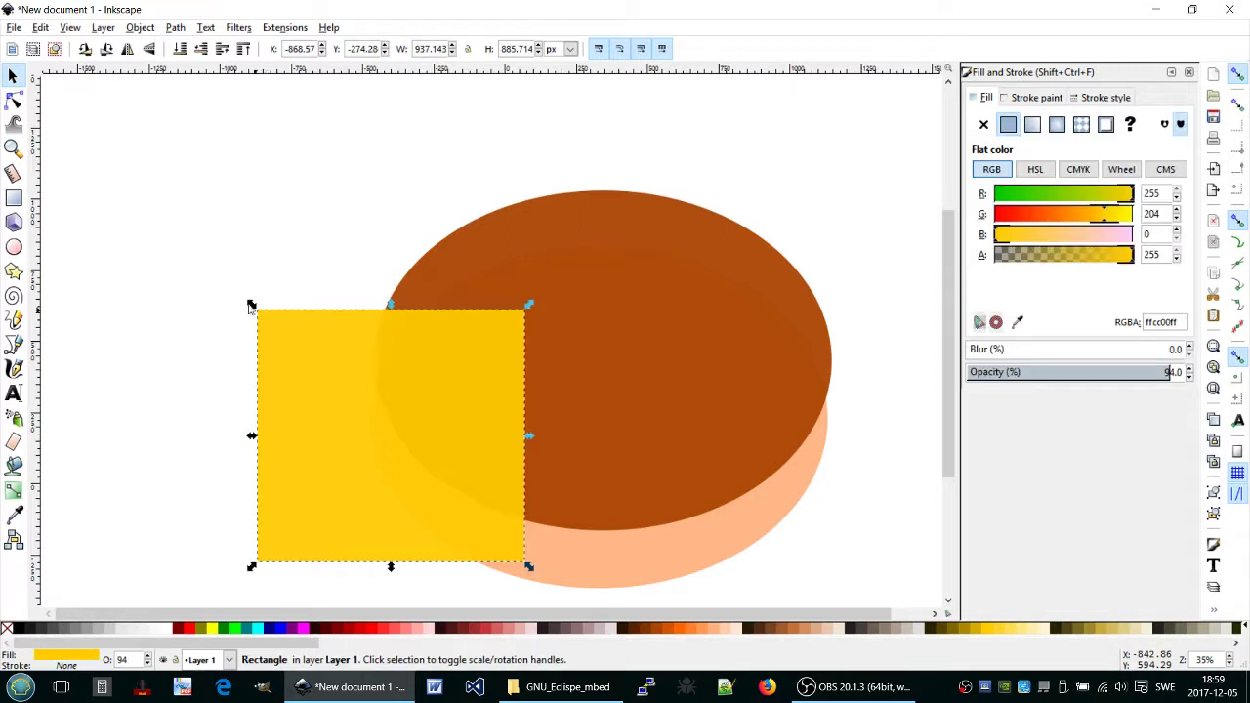
left_click(323, 353)
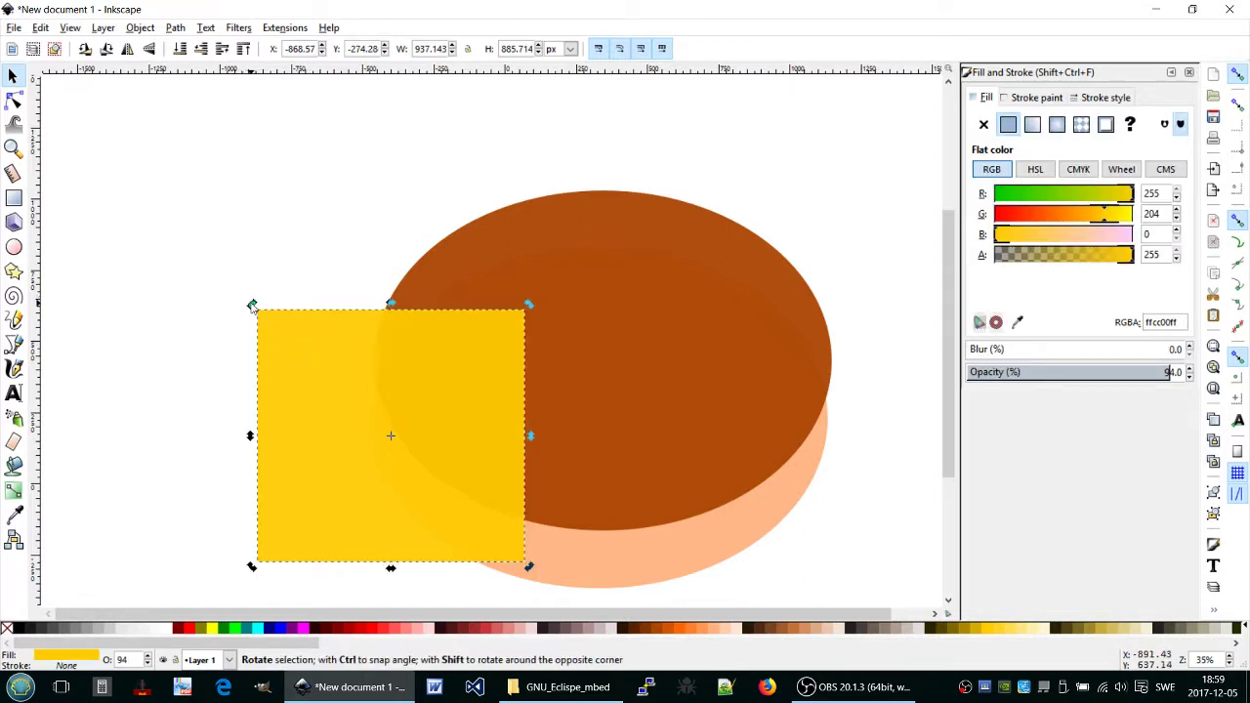
left_click_drag(252, 306, 225, 438)
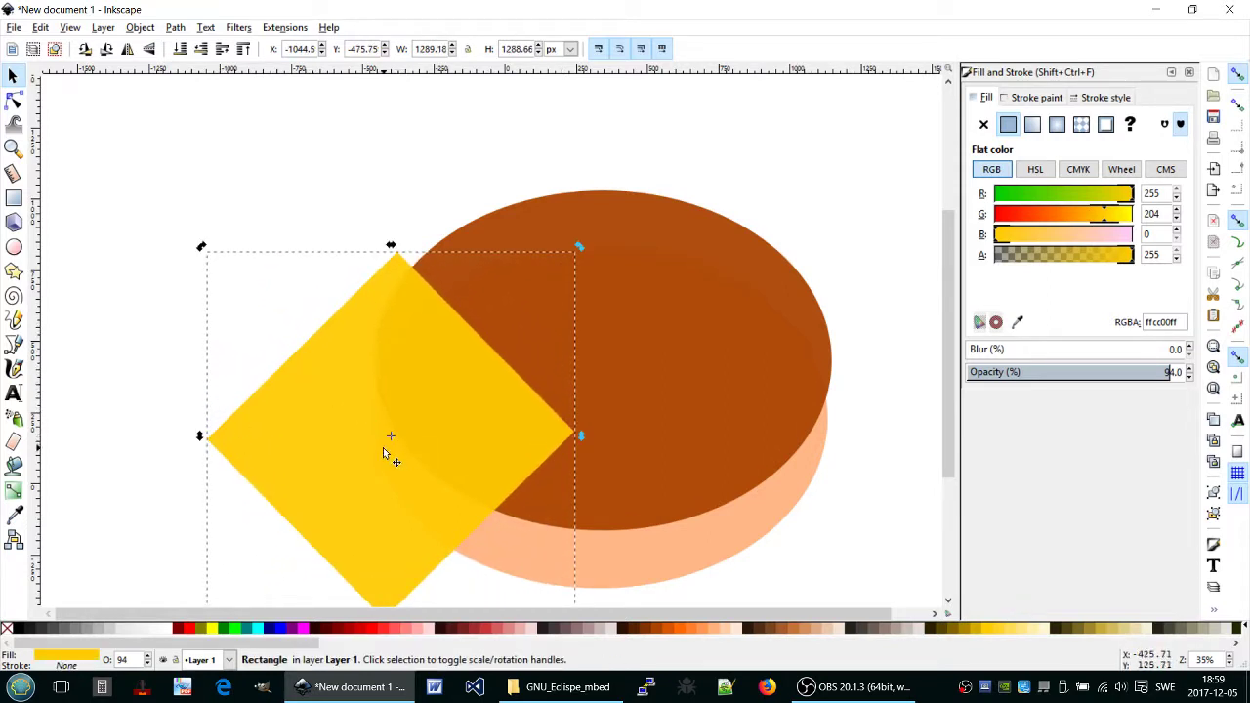
mouse_move(300, 462)
left_mouse_down()
mouse_move(567, 410)
mouse_move(564, 398)
left_mouse_up()
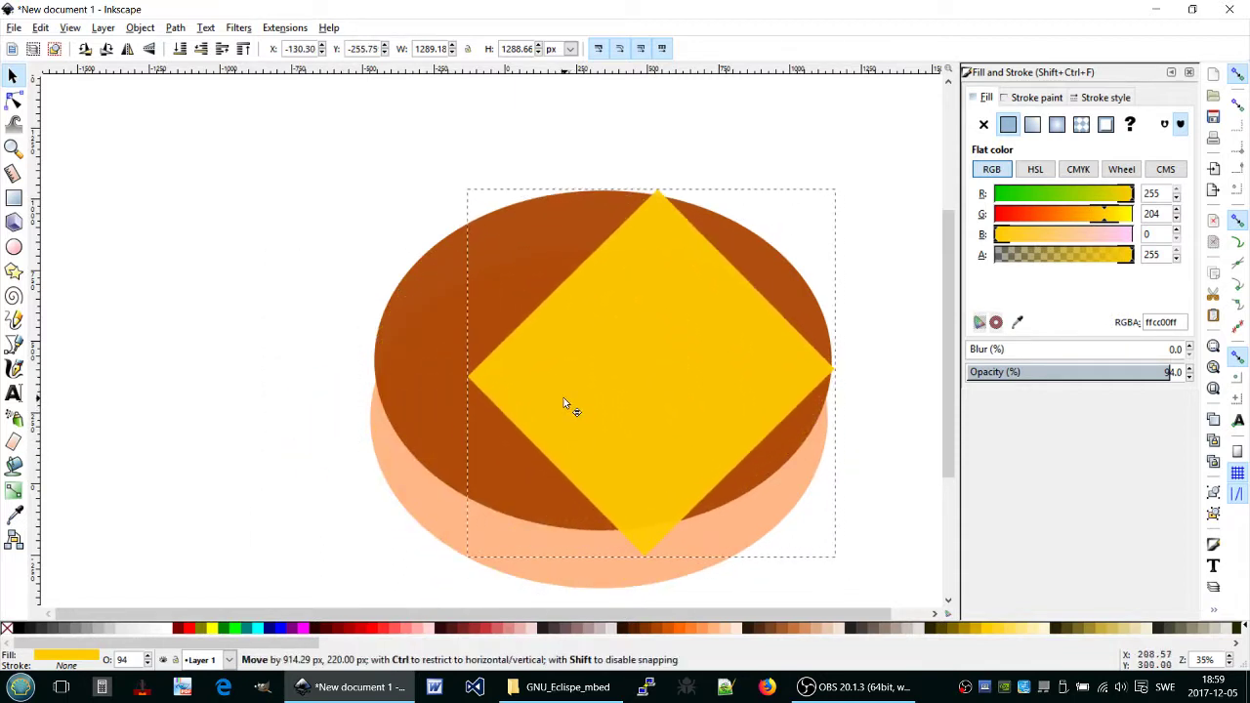
Shrink the diamond from its corner and re-centre it on the brown ellipse.
left_click(684, 425)
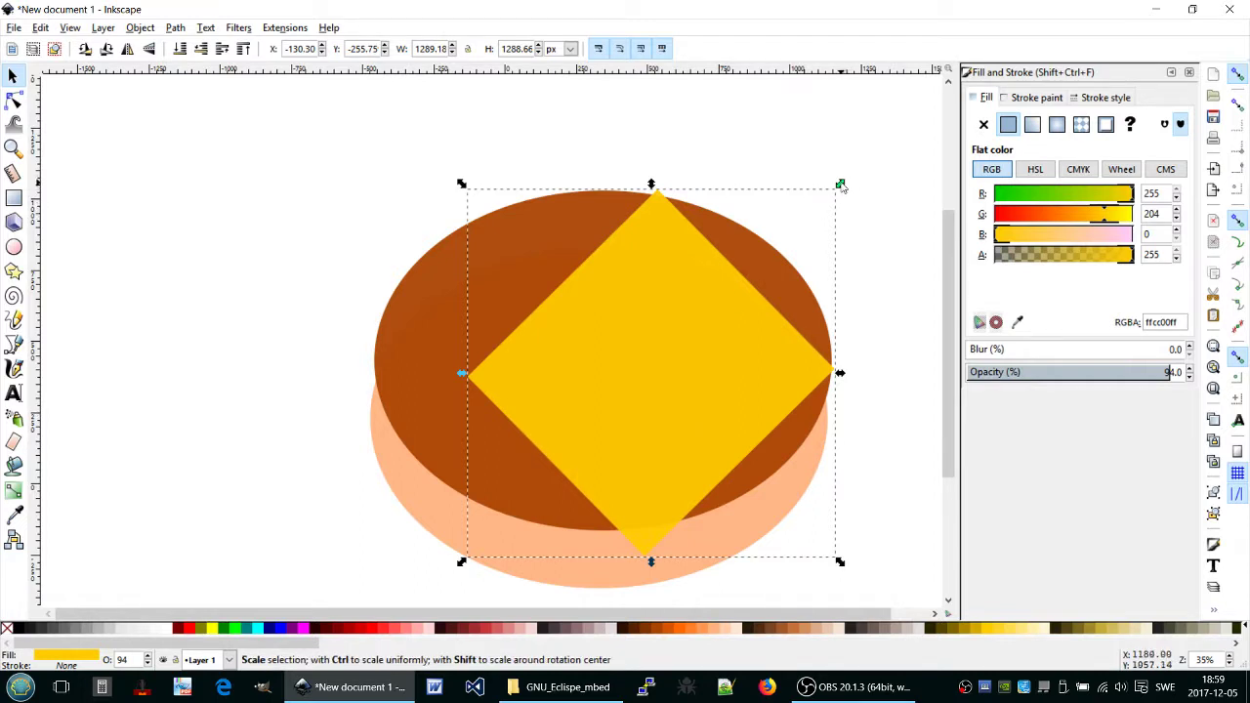
left_click_drag(461, 561, 507, 522)
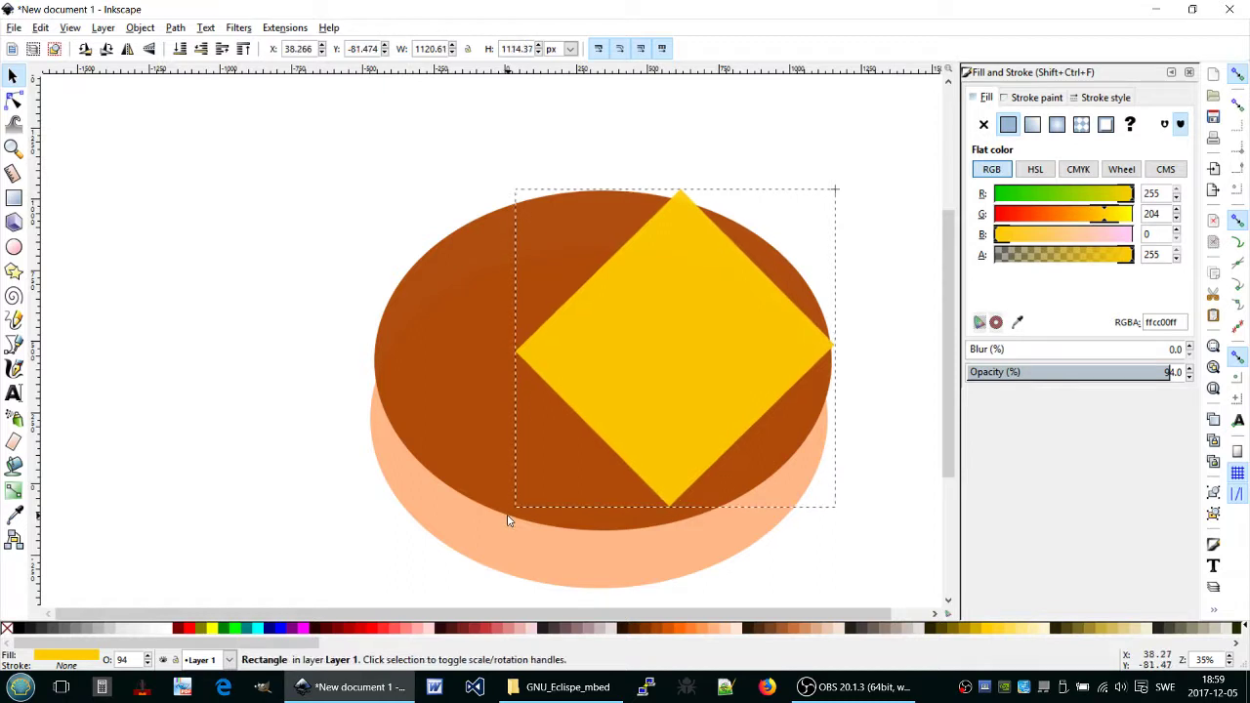
left_click_drag(507, 522, 558, 474)
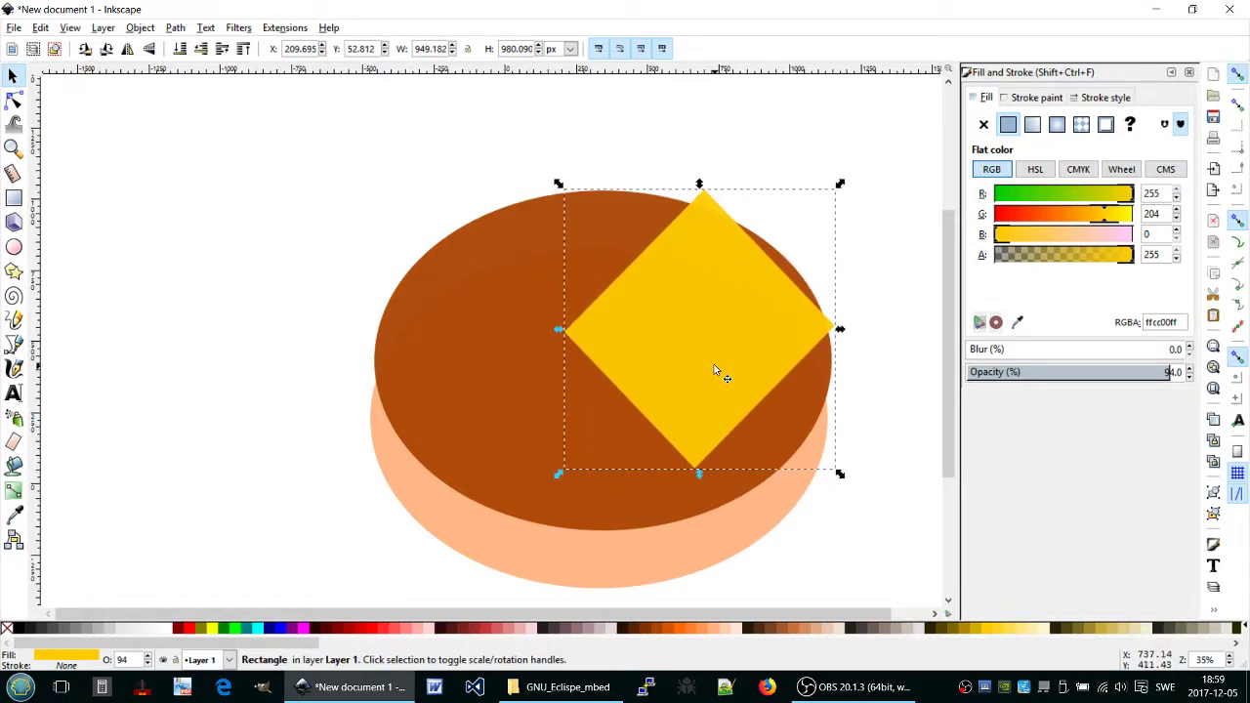
mouse_move(711, 347)
left_mouse_down()
mouse_move(684, 429)
mouse_move(677, 415)
left_mouse_up()
left_click_drag(667, 379, 666, 379)
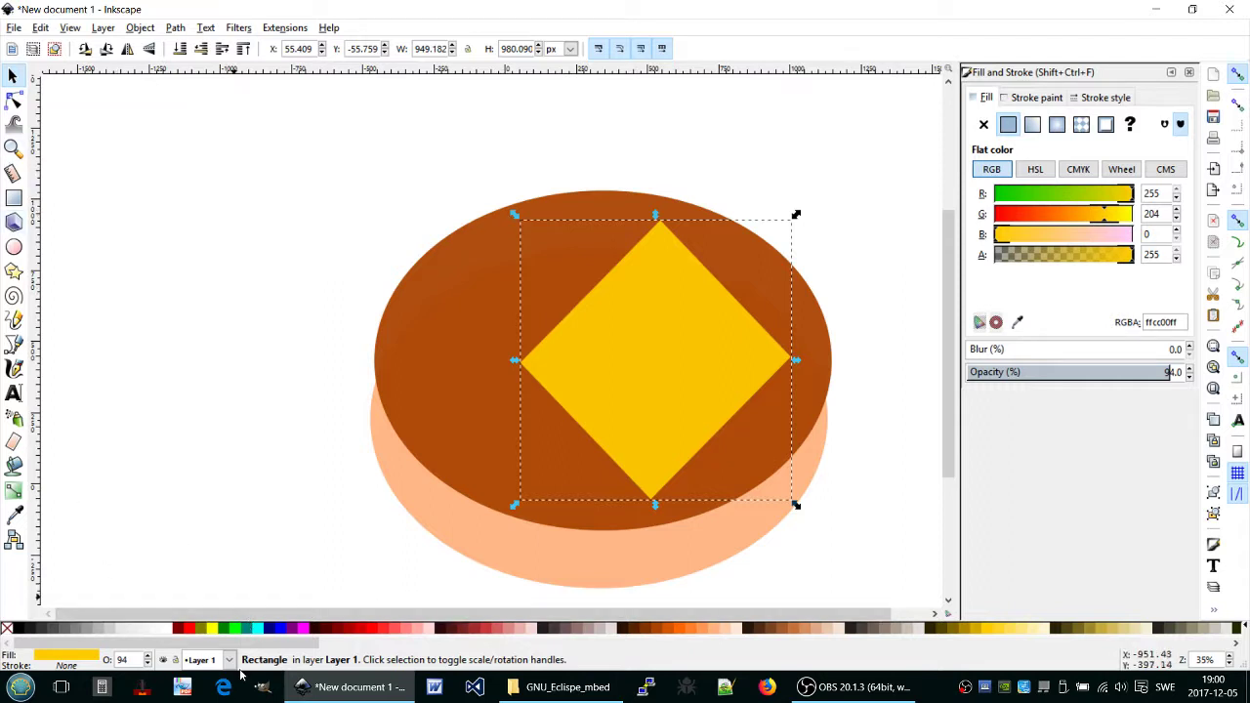
Paste a copy of the diamond to the left of the first and outline it black.
key("ctrl+v")
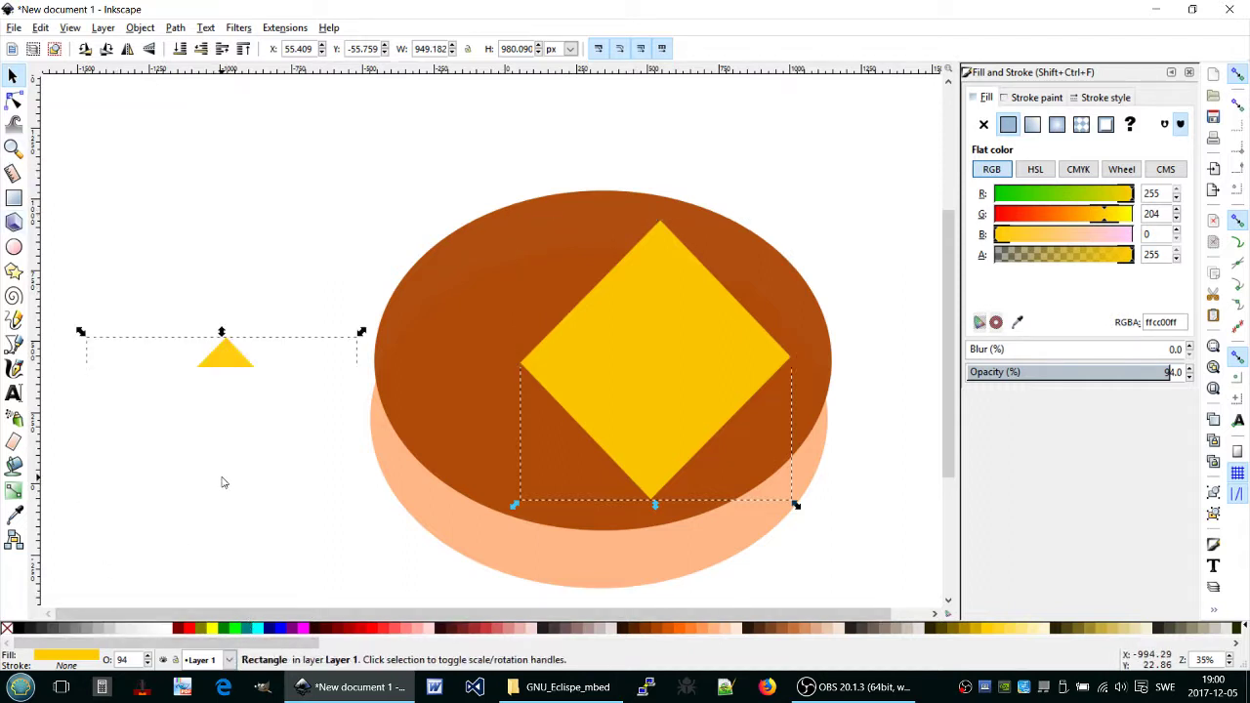
mouse_move(203, 486)
left_mouse_down()
mouse_move(507, 459)
mouse_move(505, 376)
mouse_move(493, 365)
left_mouse_up()
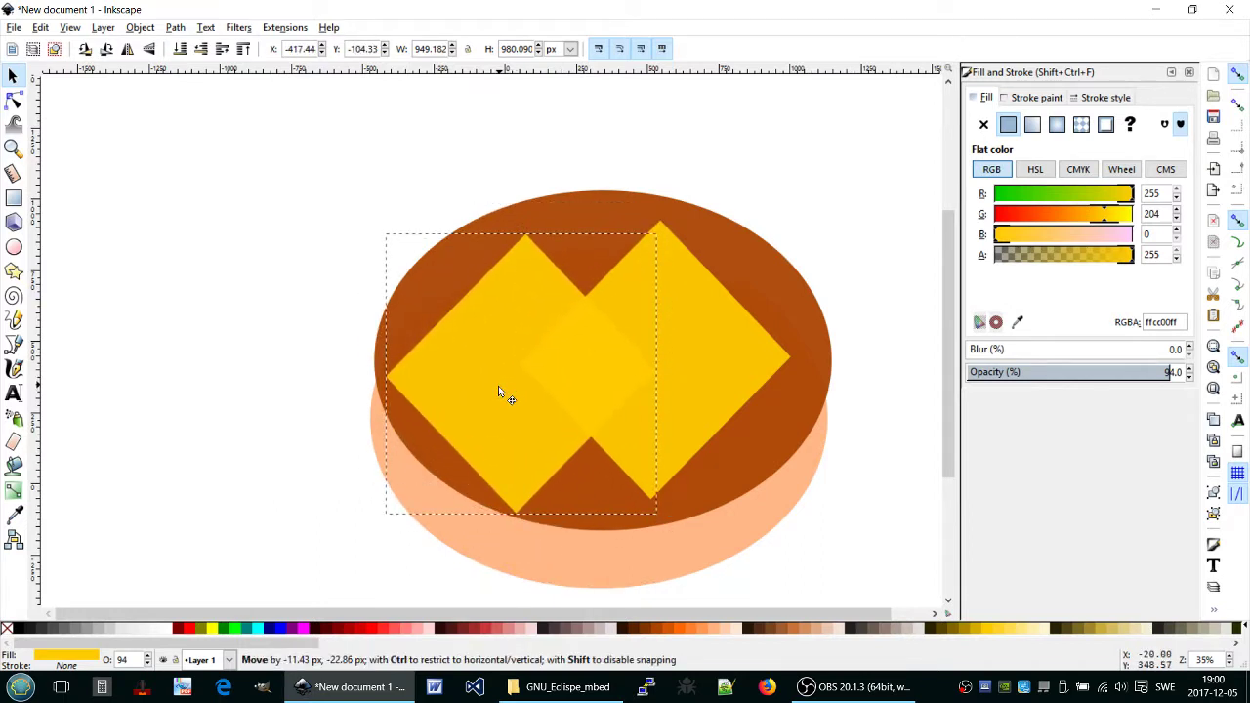
left_click(493, 365)
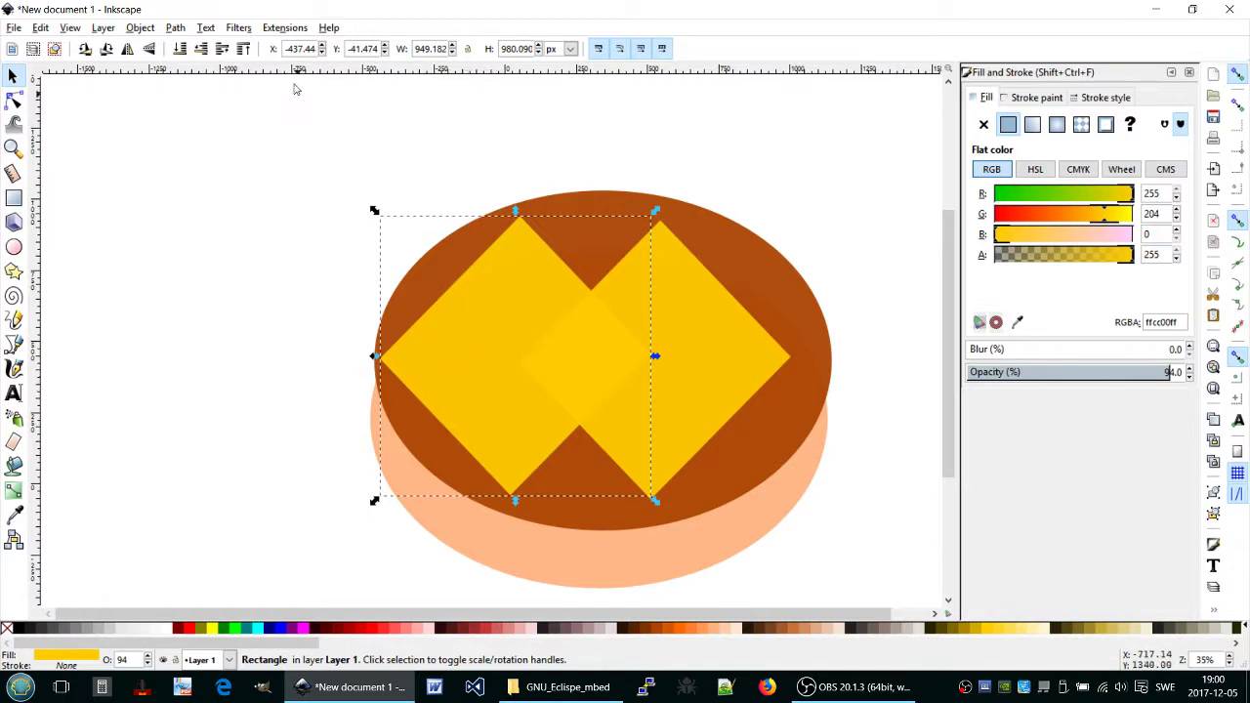
key("shift")
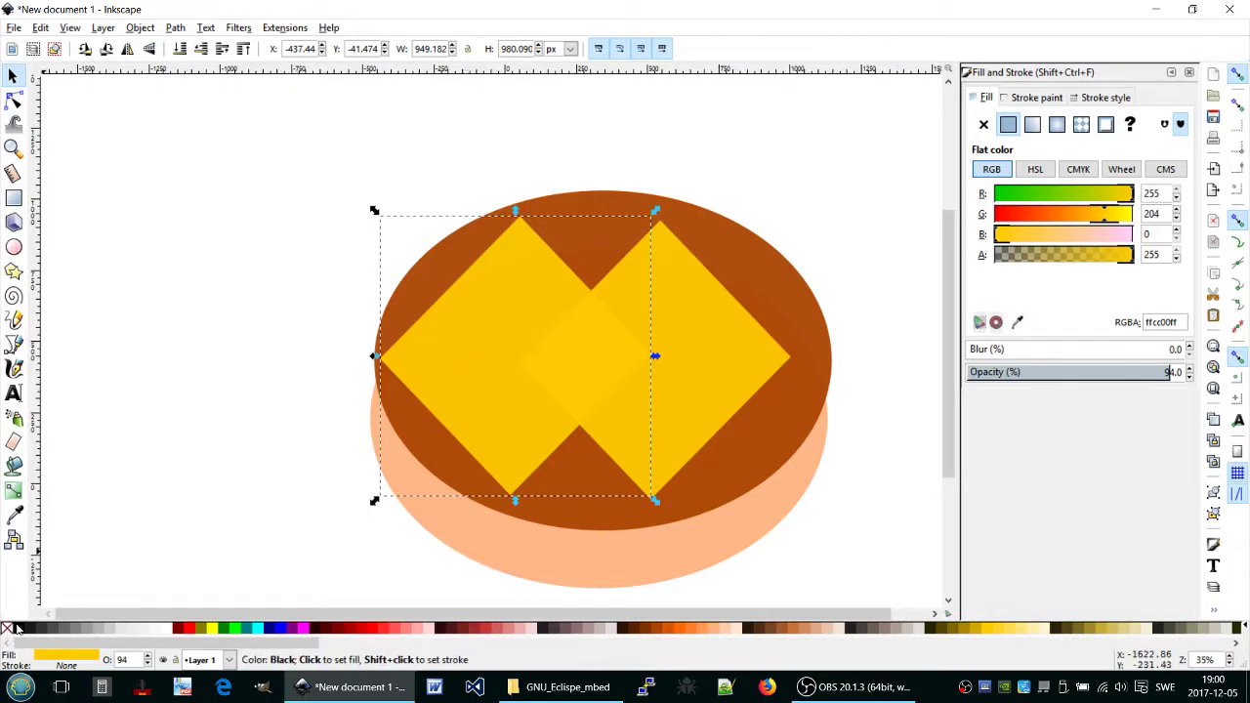
key("shift")
left_click(18, 630, "shift")
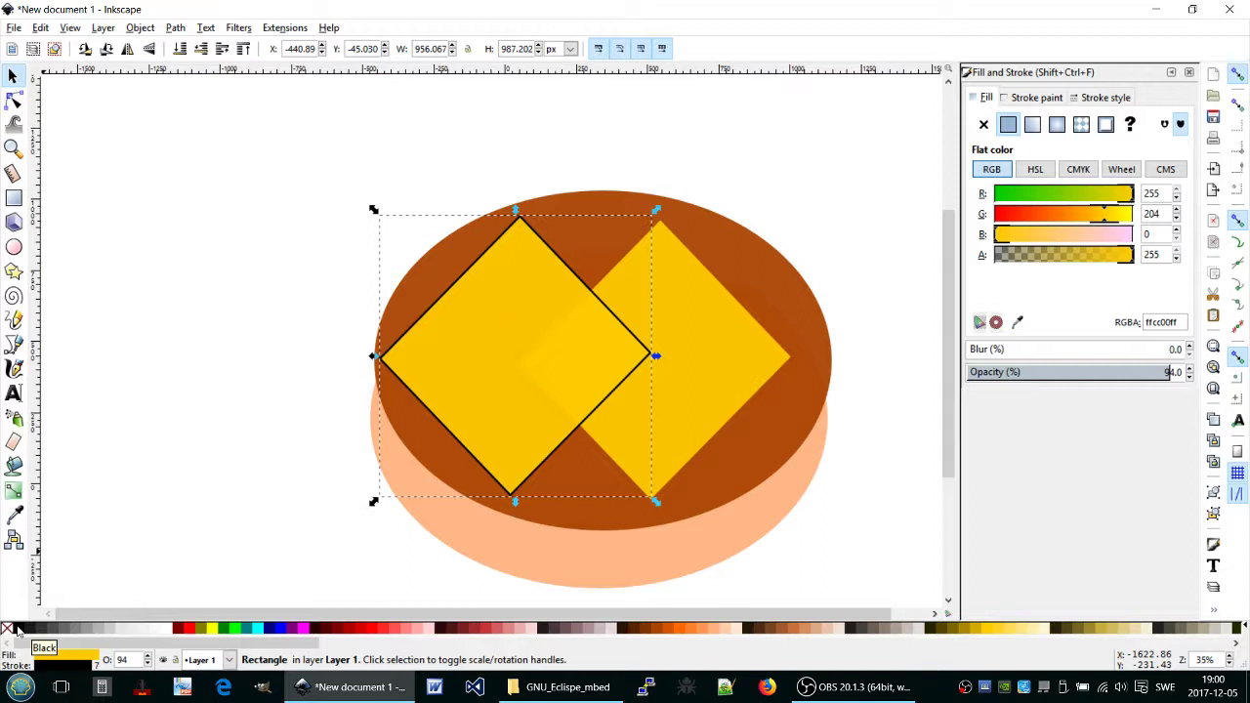
Outline the right diamond black and select both diamonds together.
key("shift")
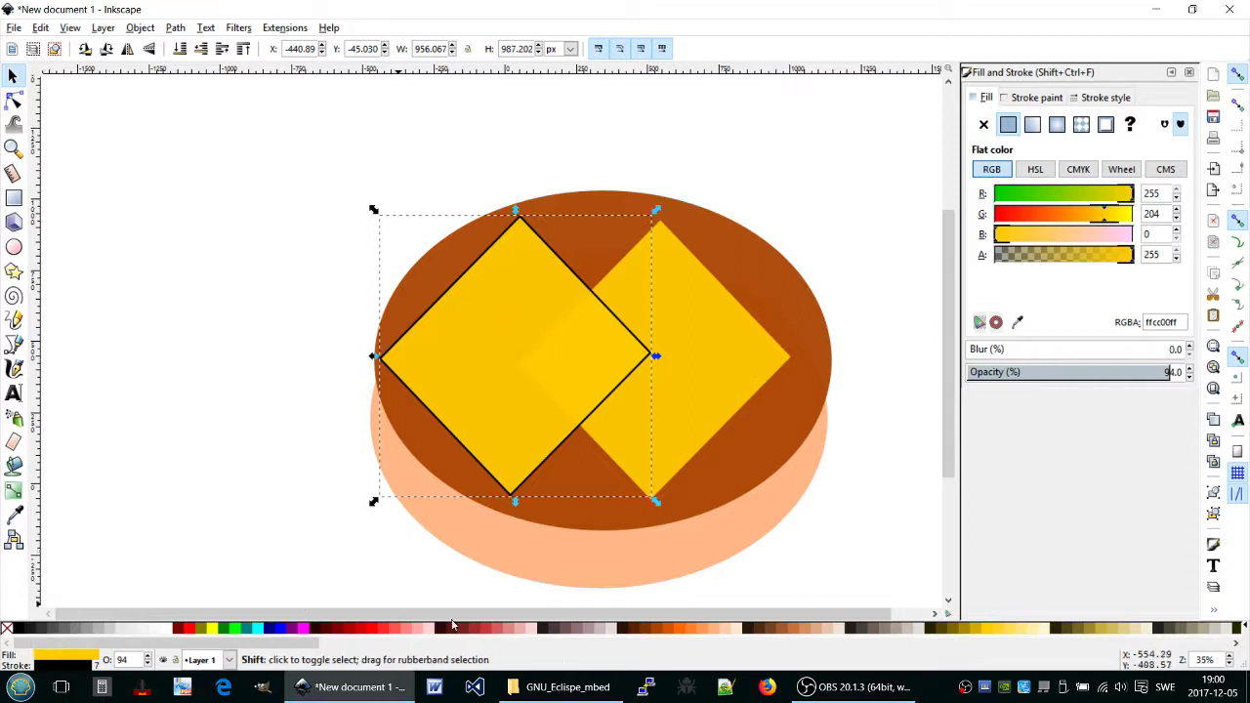
left_click(740, 342)
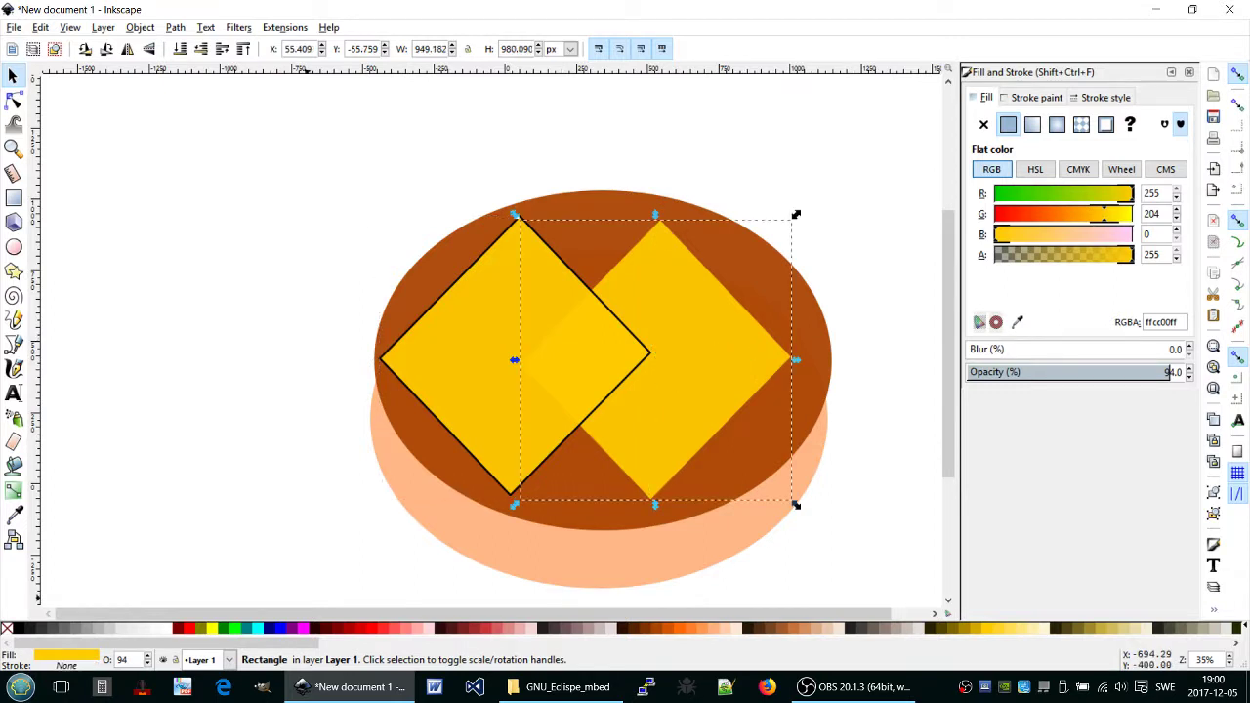
left_click(17, 630, "shift")
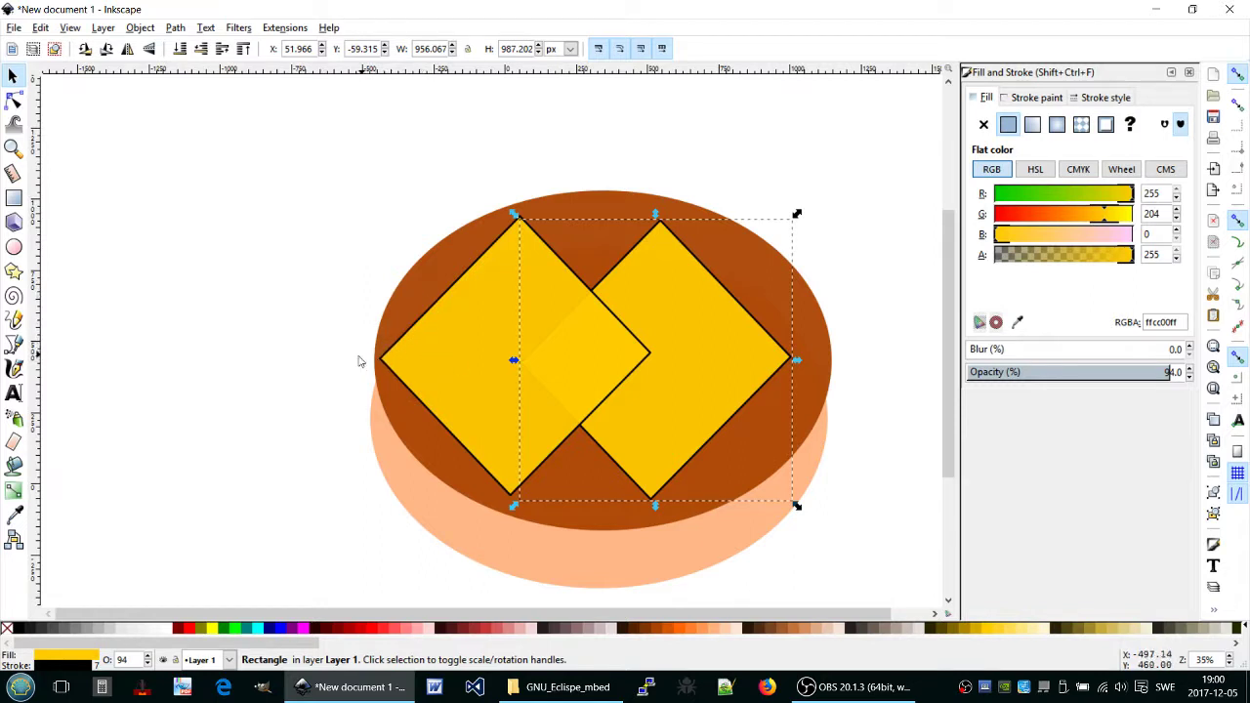
key("shift")
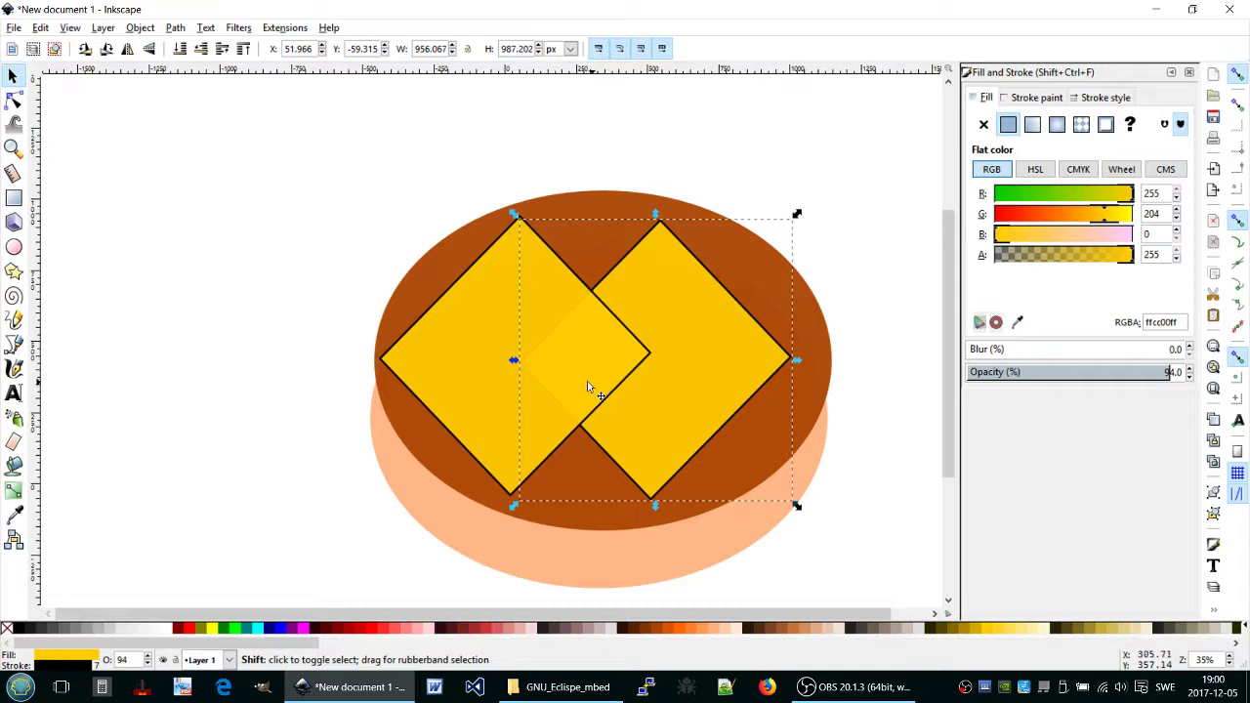
left_click(451, 378, "shift")
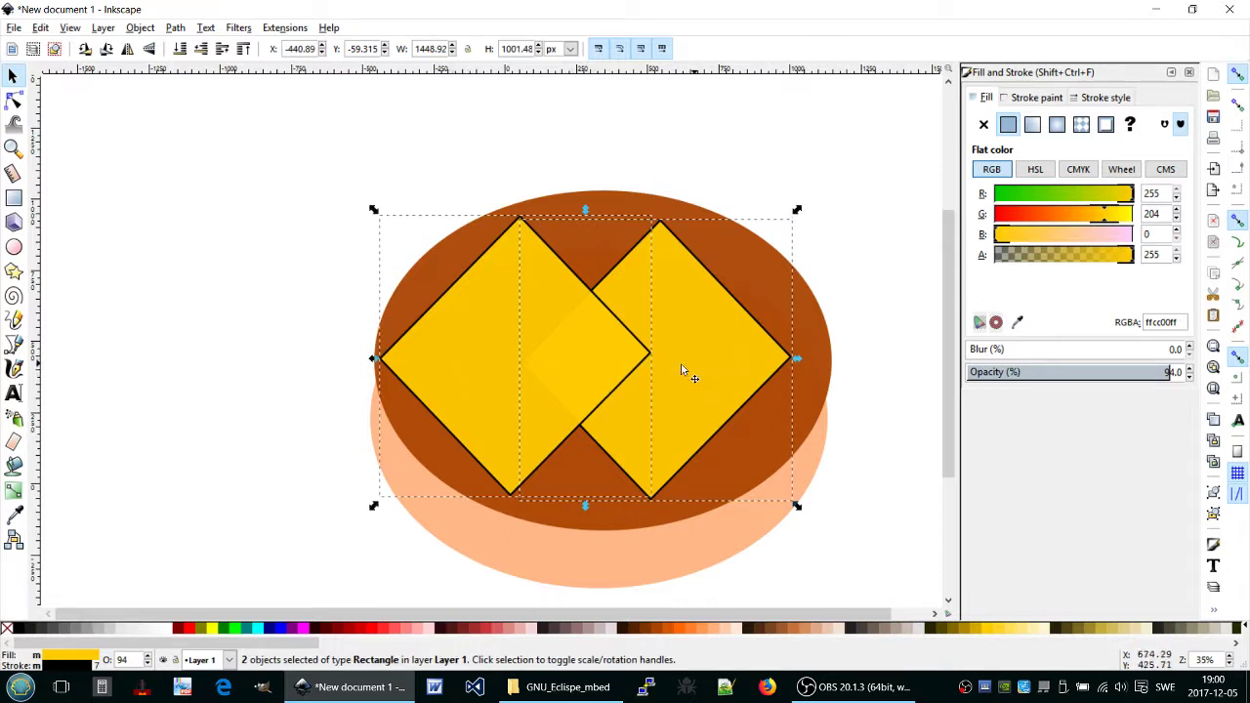
Merge the two diamonds with Path > Union and show the Stroke style settings.
left_click(174, 27)
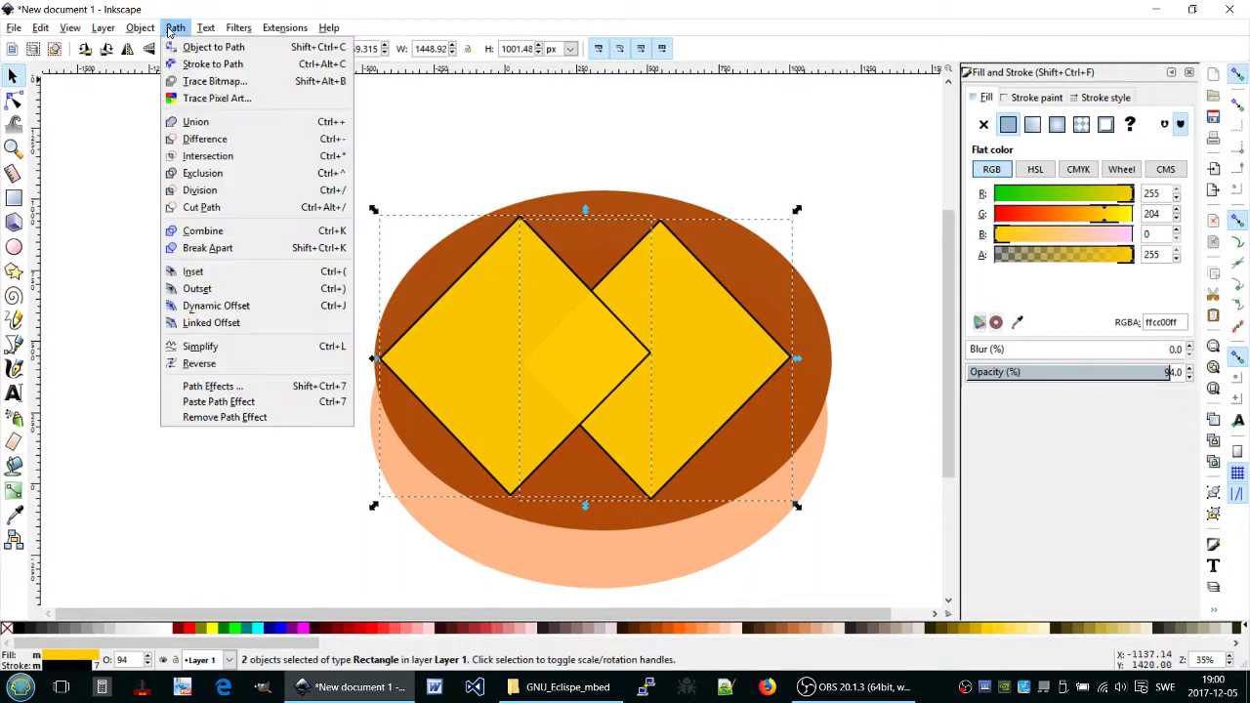
left_click(203, 125)
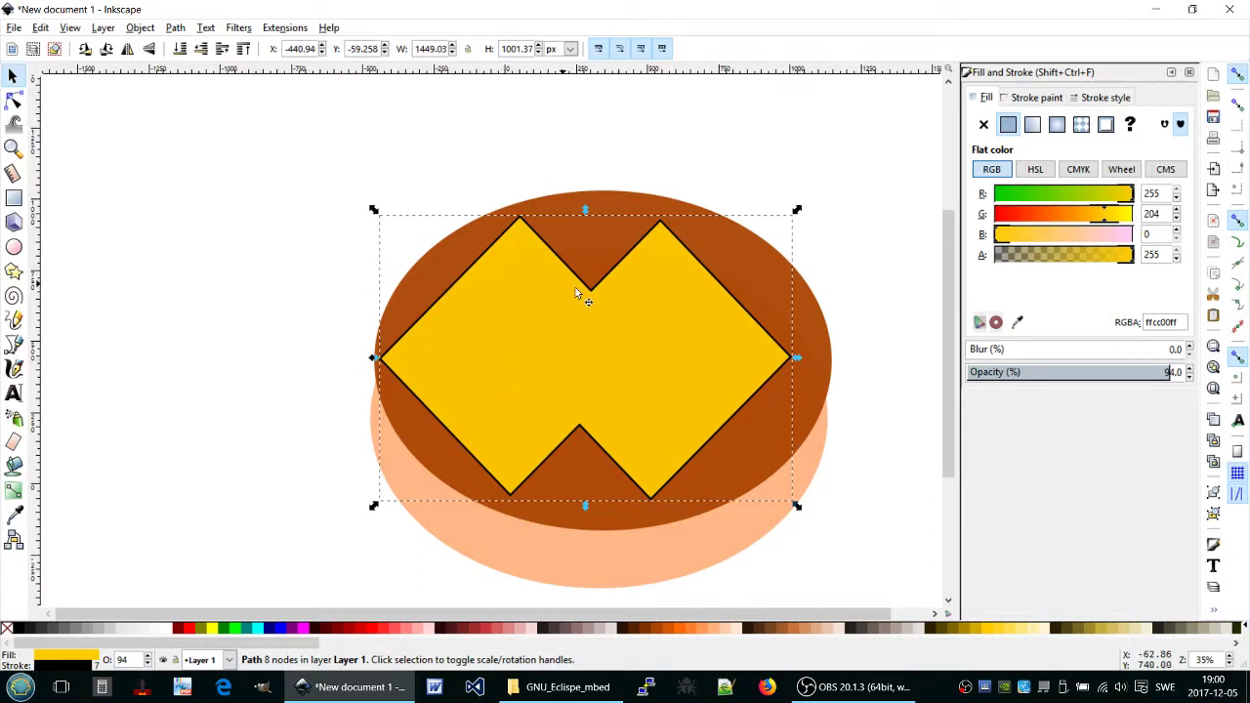
left_click(1106, 98)
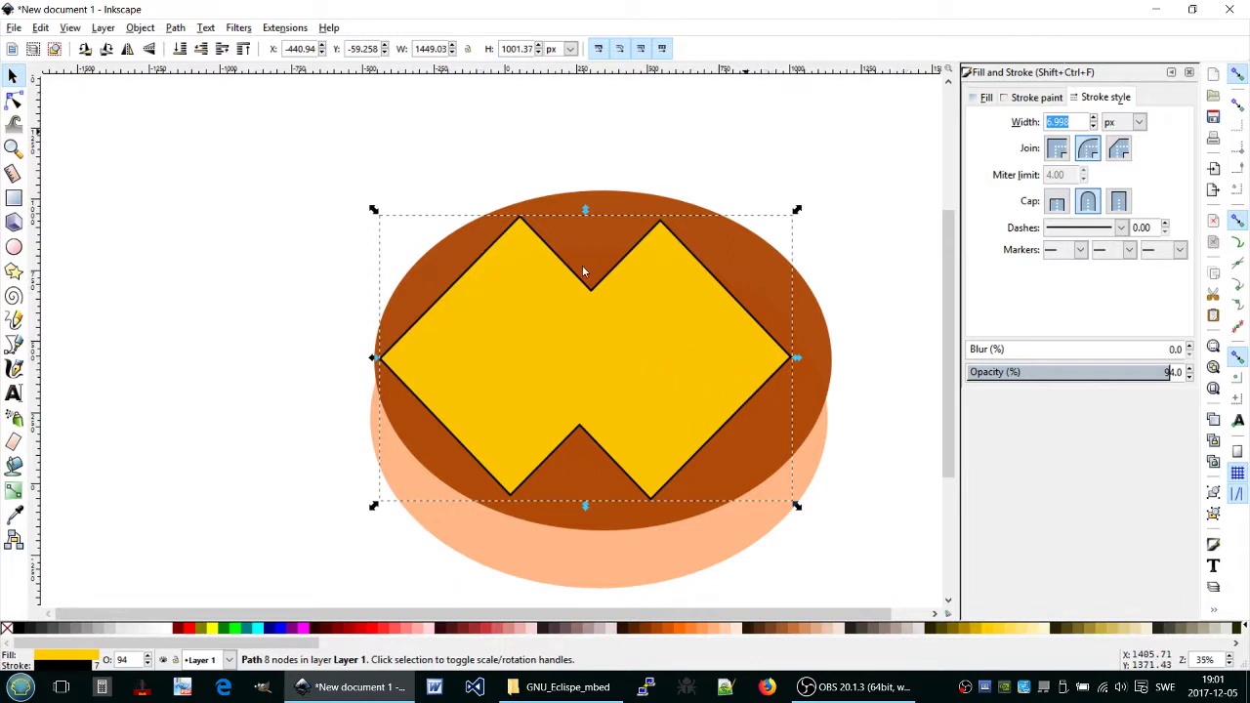
Set the outline width to 7 px and give the brown ellipse a black outline.
type("7")
key("Return")
left_click(421, 446)
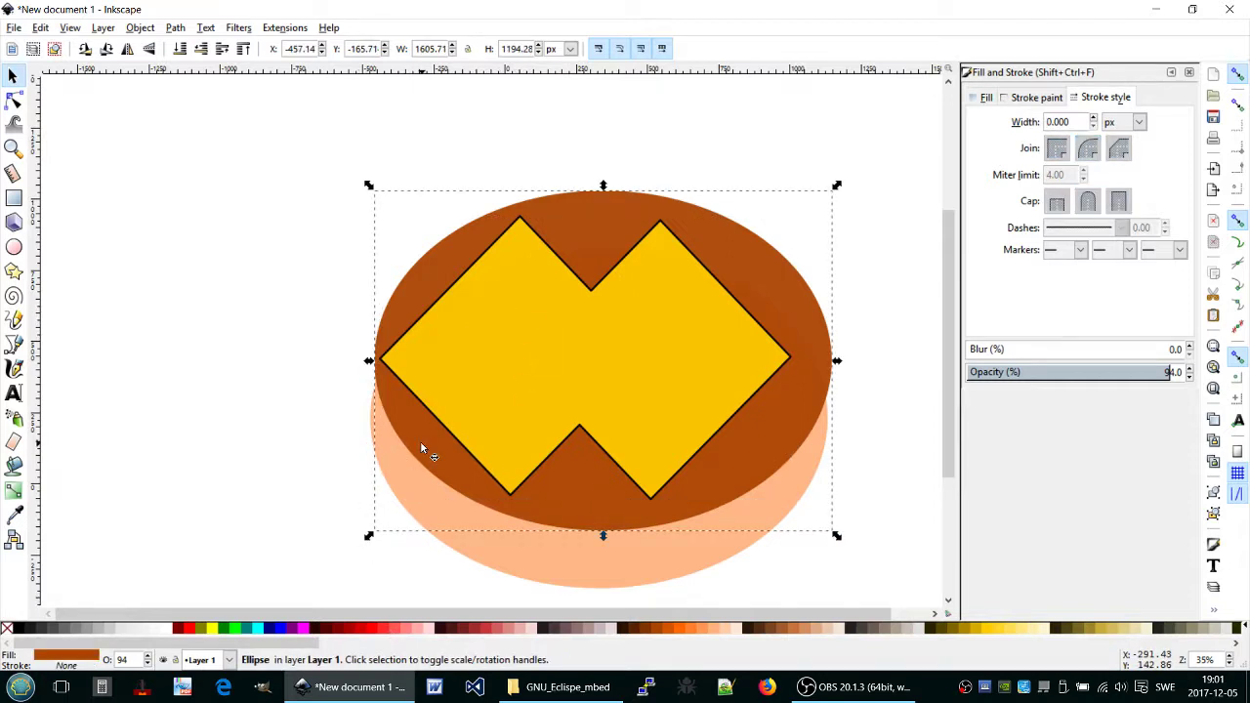
key("shift")
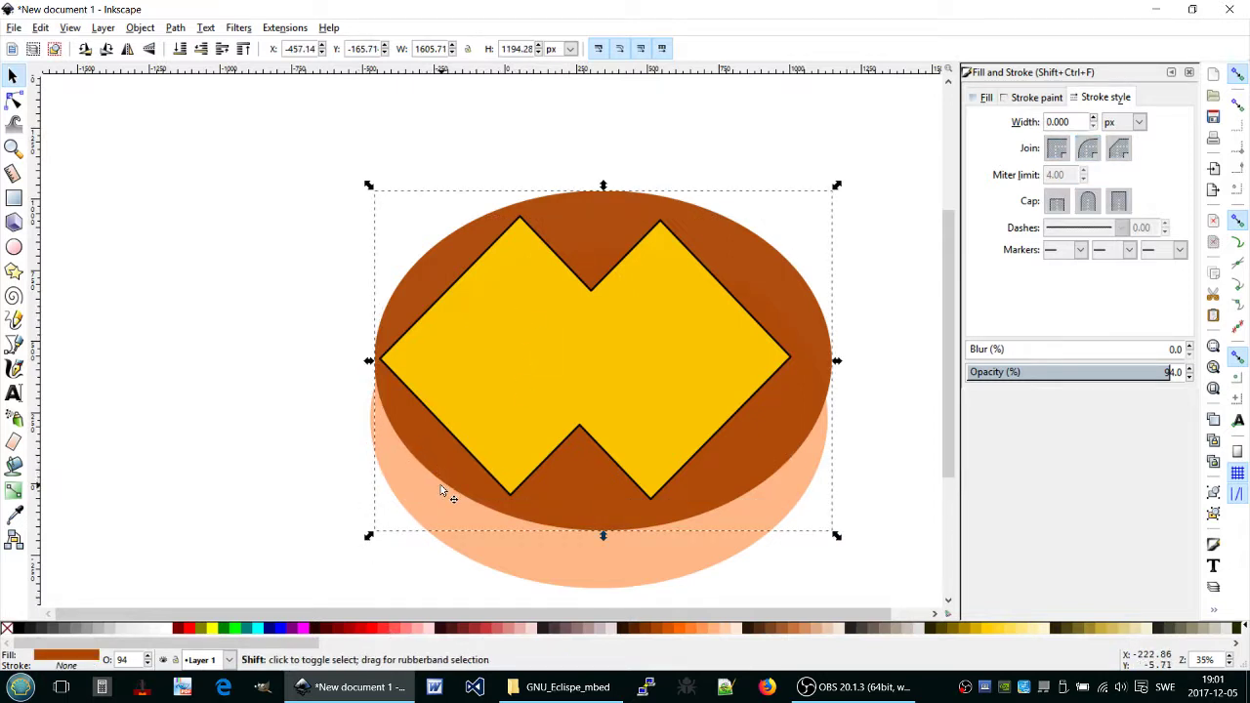
left_click(20, 628, "shift")
type("8")
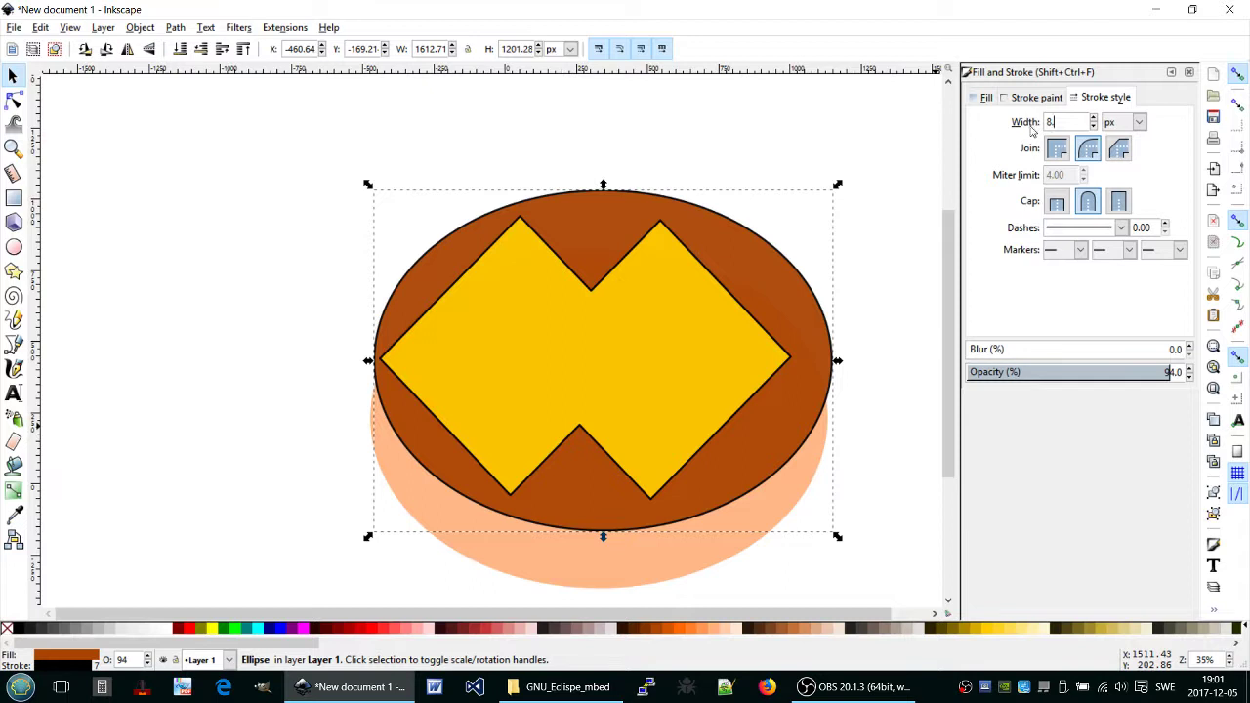
type("000")
Give the peach ellipse a black outline and raise its width to 8 px.
left_click(633, 581)
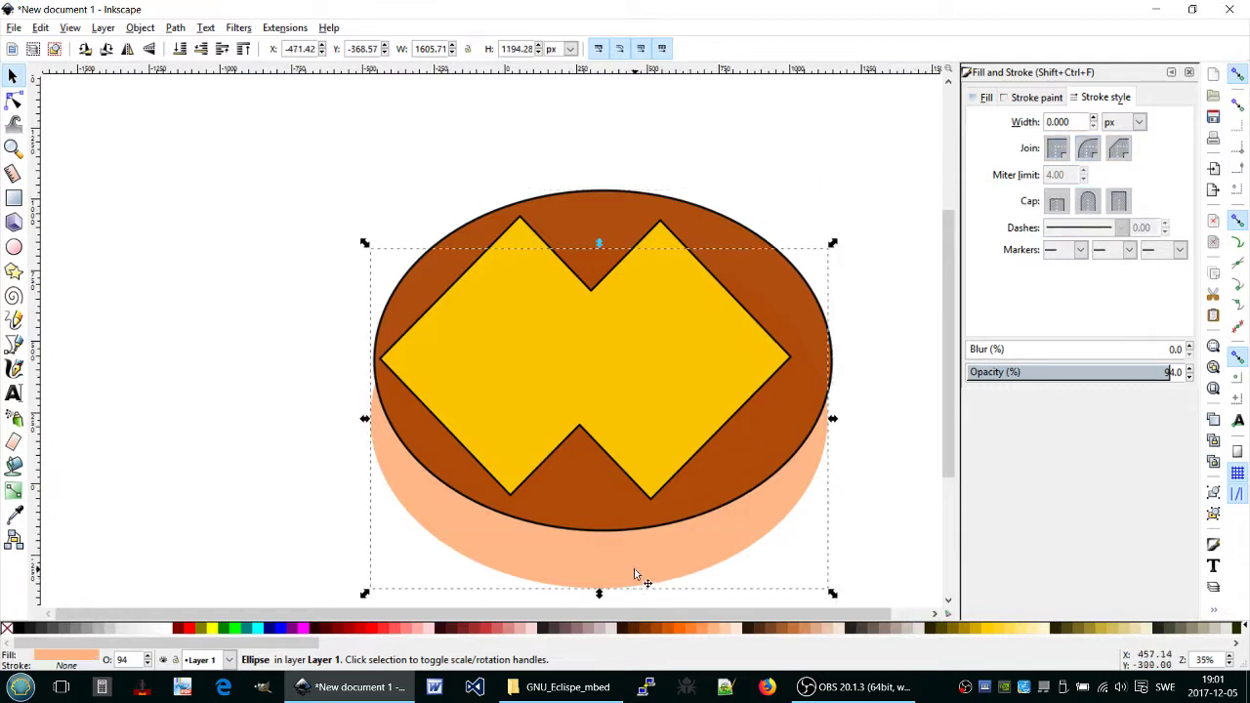
key("shift")
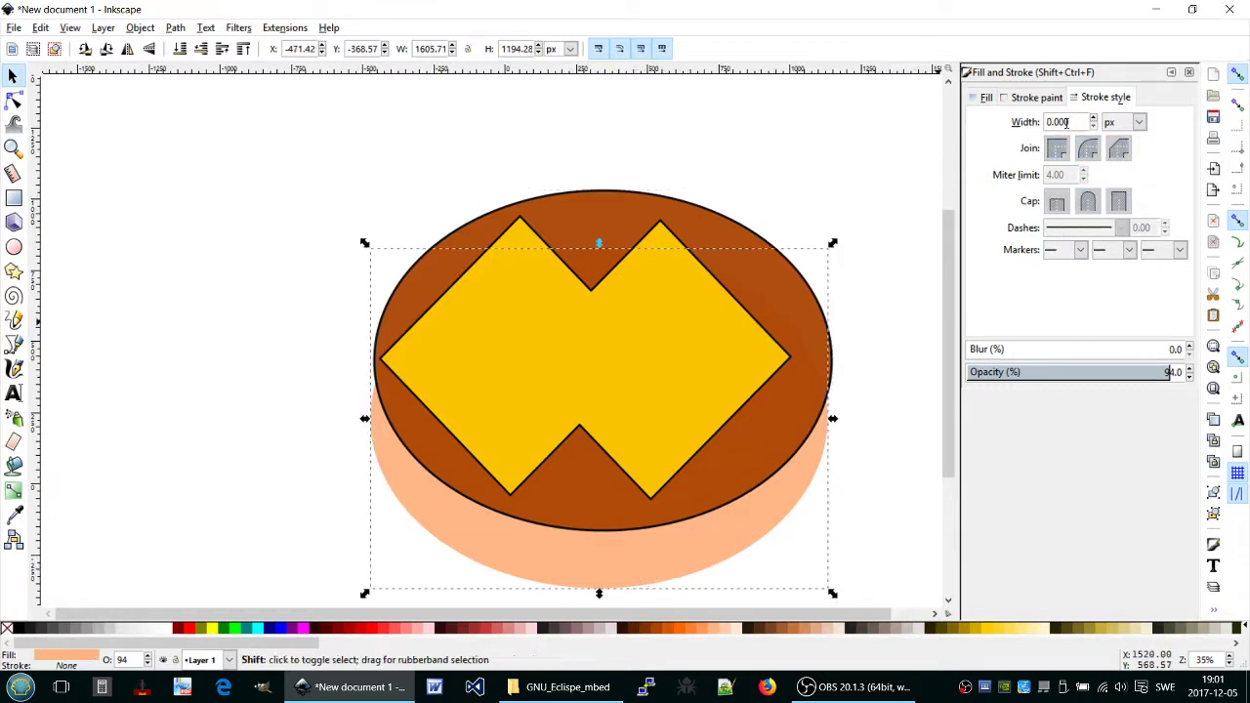
left_click(14, 630, "shift")
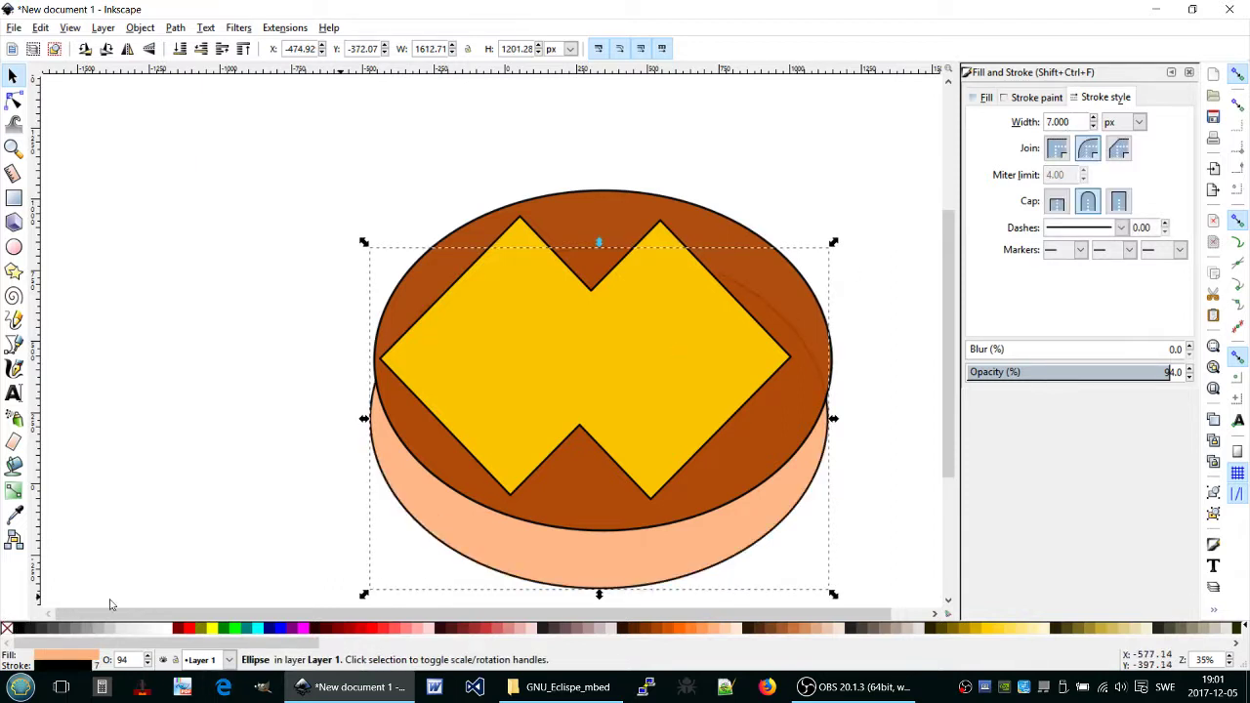
left_click(1095, 117)
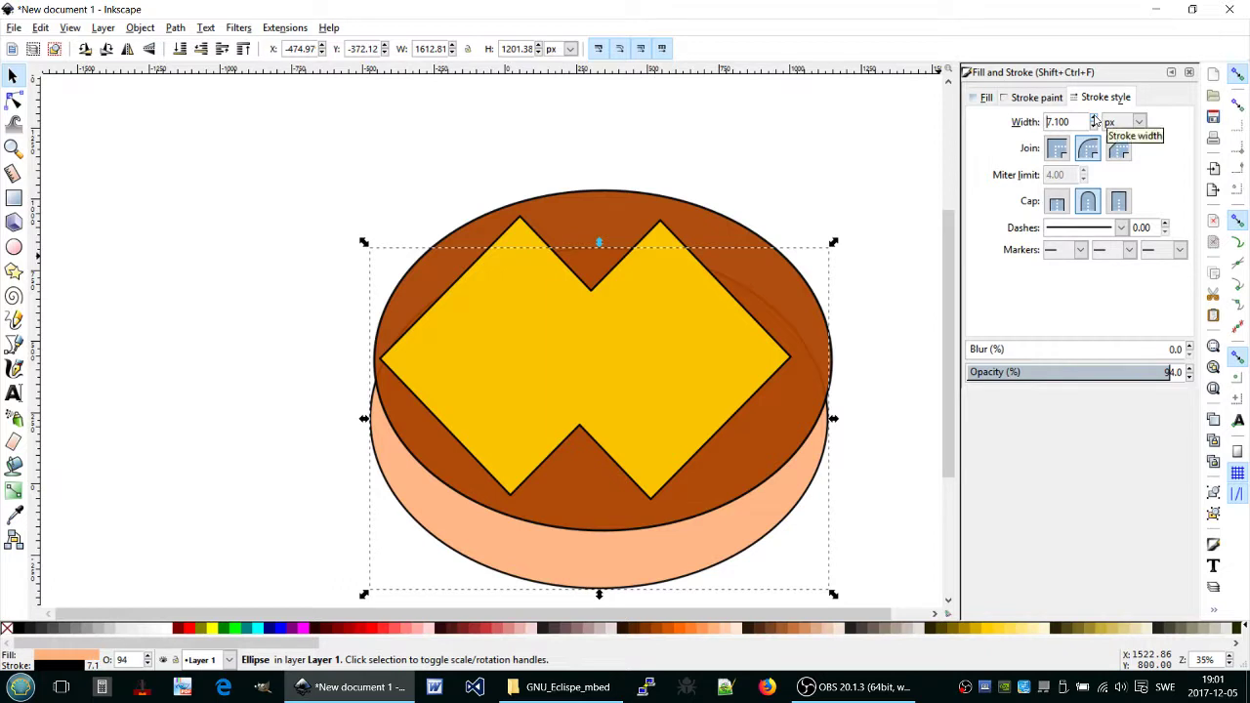
left_click(1095, 117)
left_click(1095, 117)
left_click(1094, 117)
left_click(1093, 118)
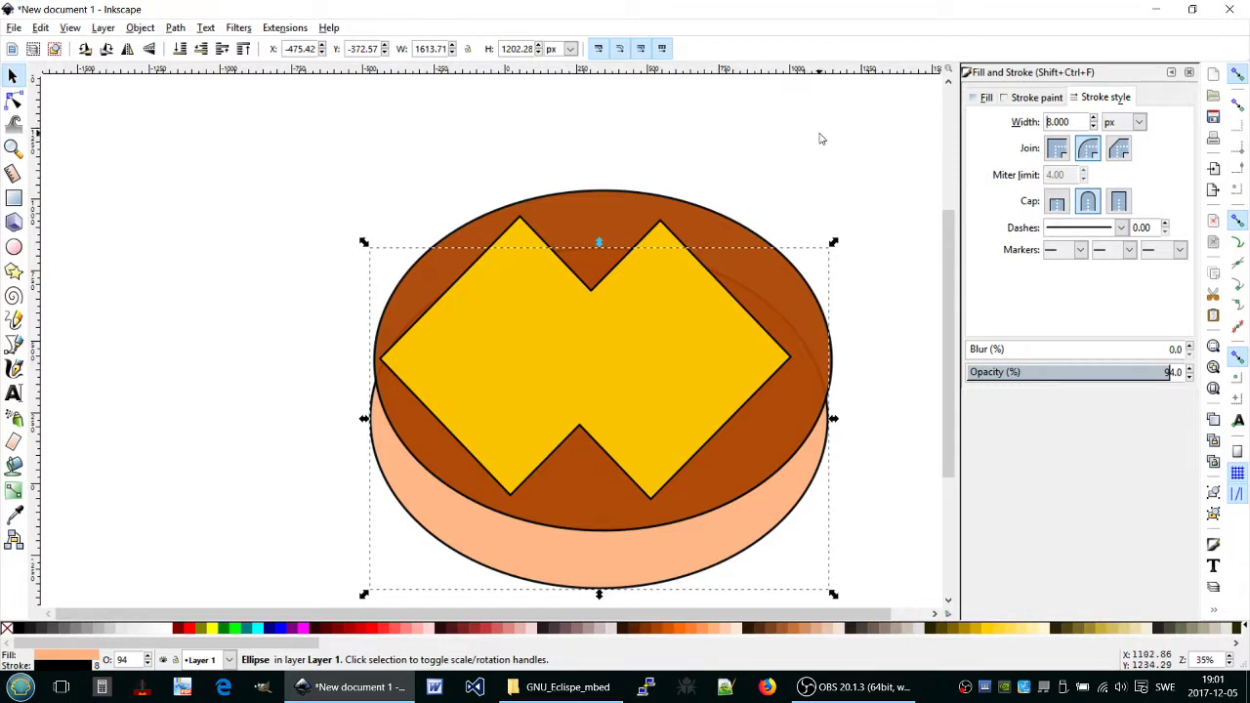
Raise the yellow zigzag shape's outline width to 8 px.
left_click(652, 337)
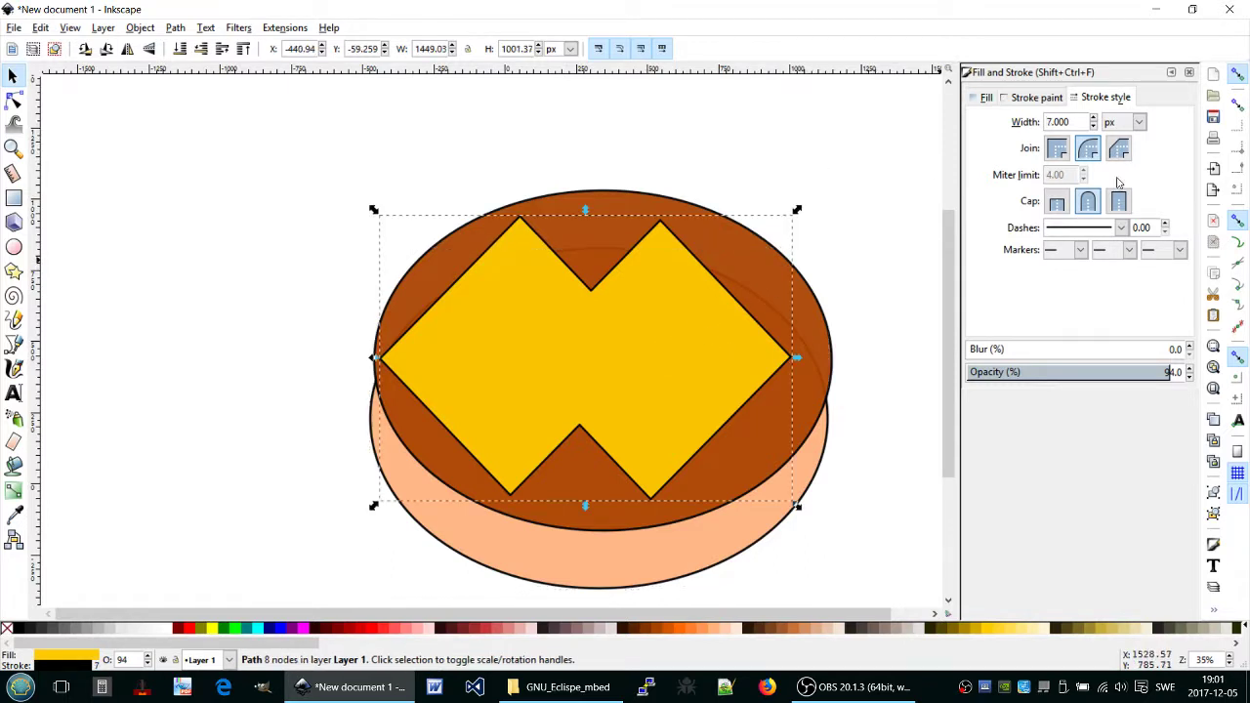
left_click(1095, 118)
left_click(1095, 117)
left_click(1095, 117)
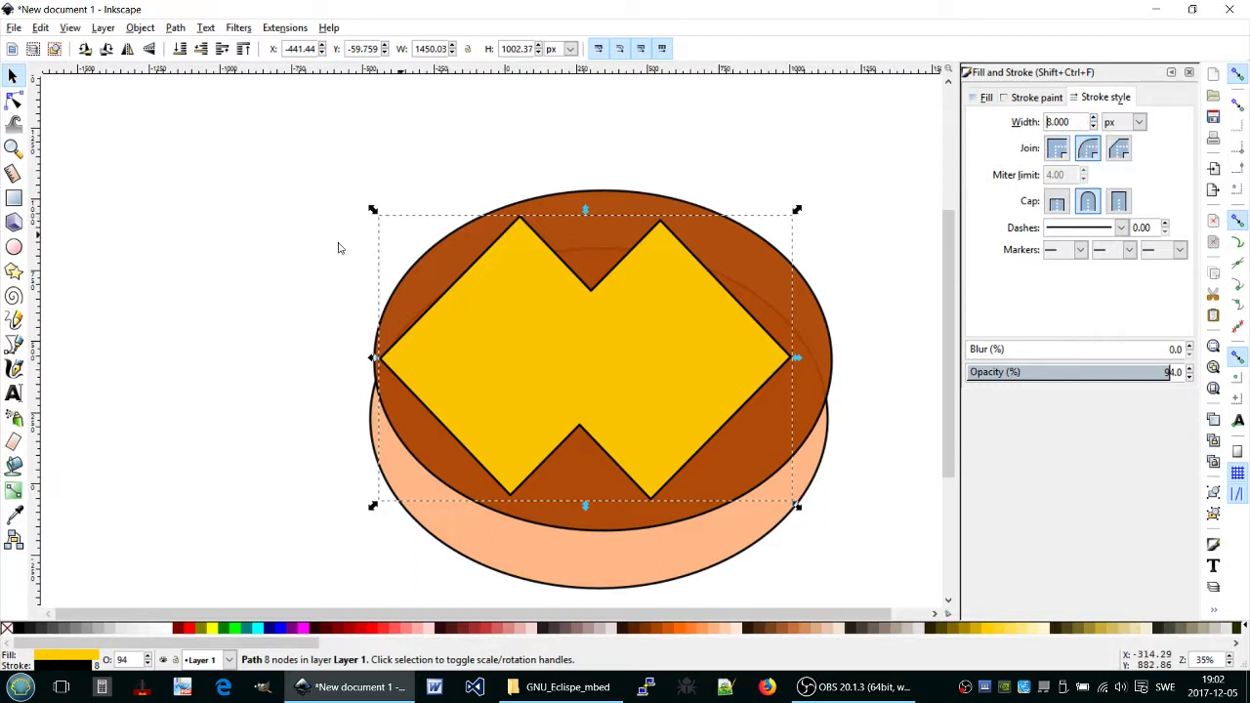
Revert the zigzag shape's accidental lime fill back to yellow.
left_click(14, 247)
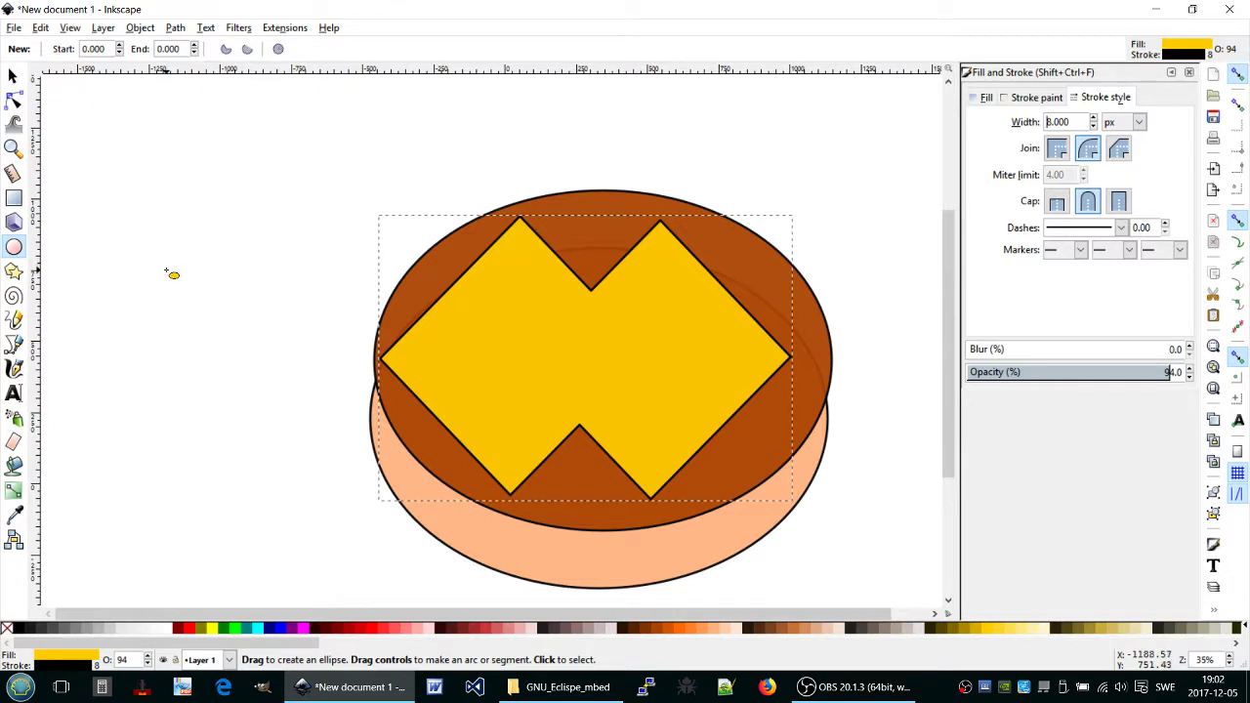
left_click(232, 628)
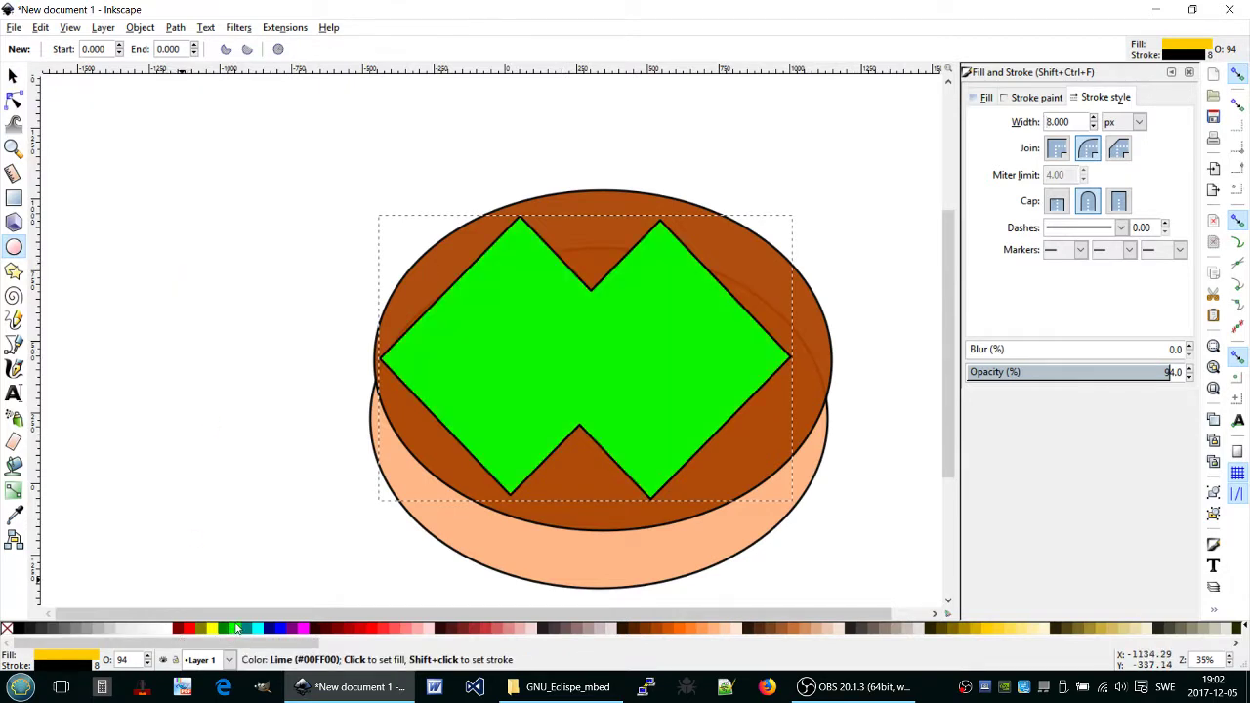
key("Down")
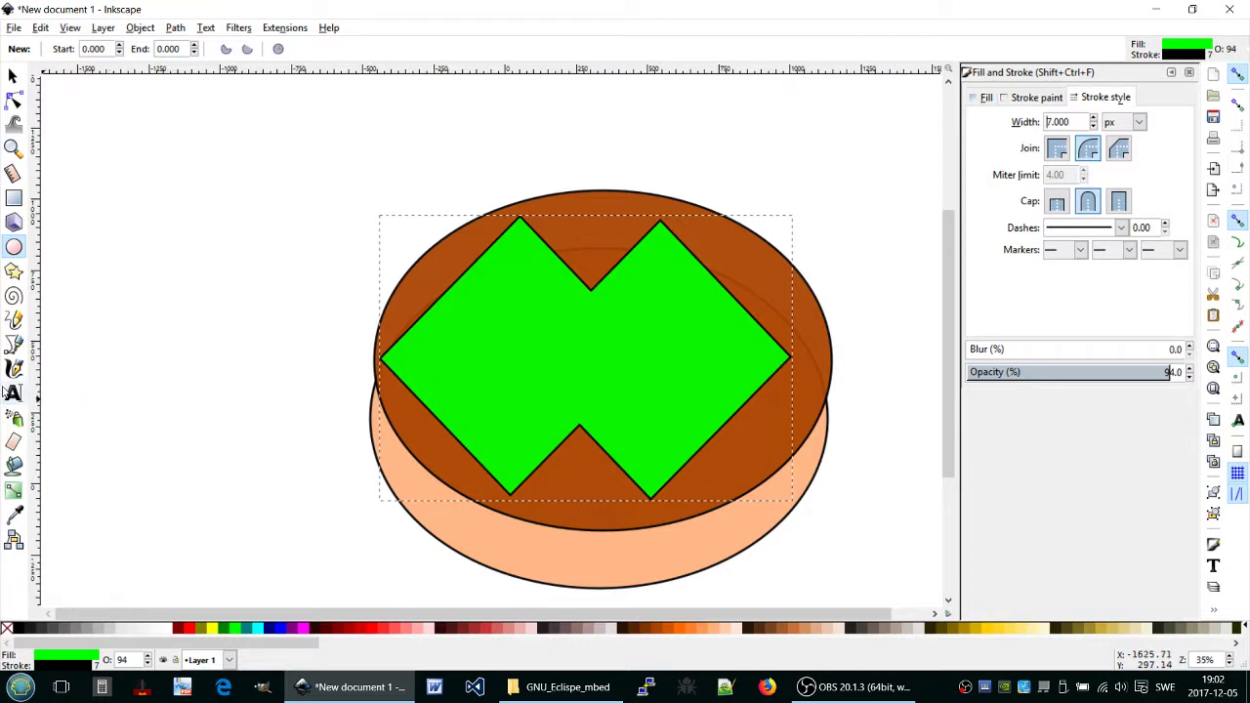
left_click(988, 630)
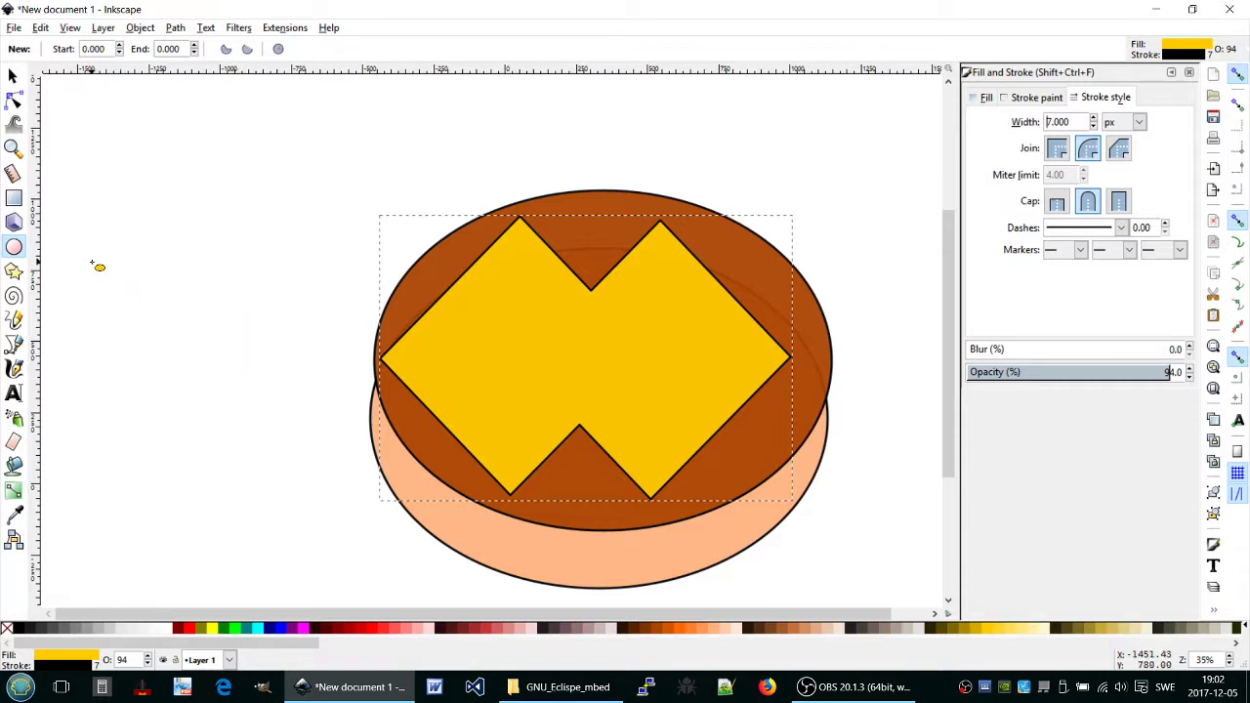
Draw a lime-green circle left of the burger and convert it with Object to Path.
left_click_drag(97, 270, 223, 402)
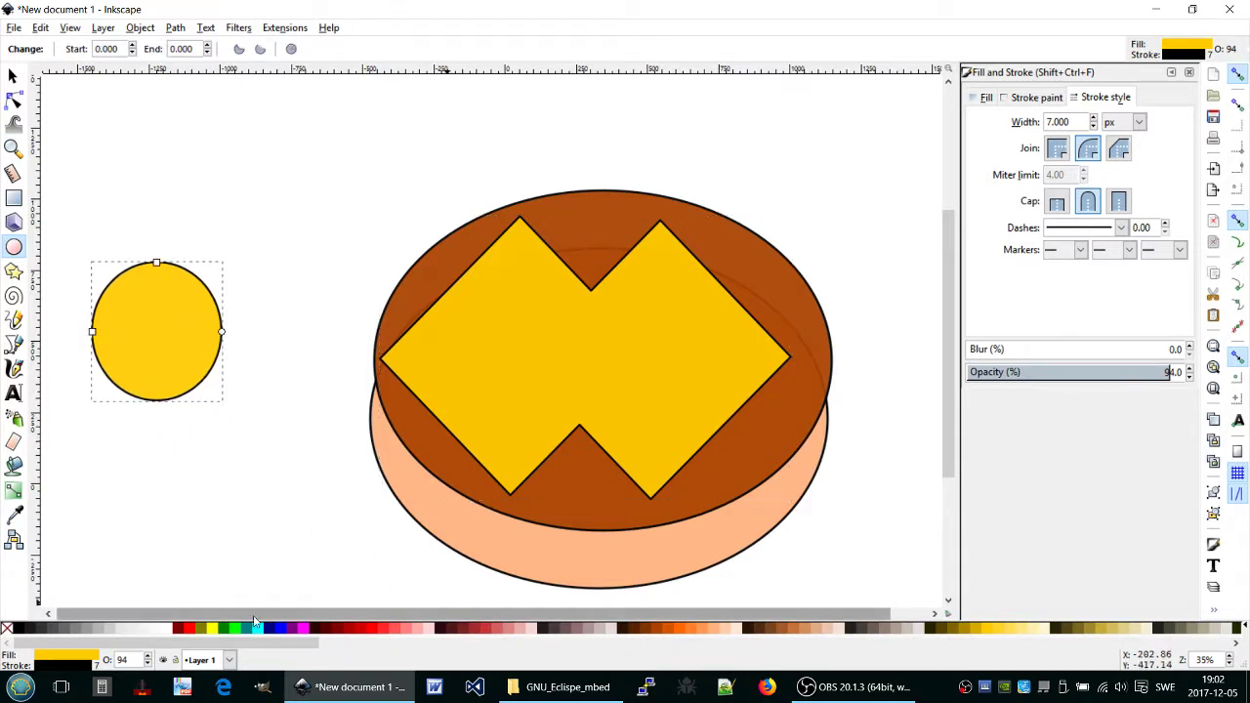
left_click(232, 630)
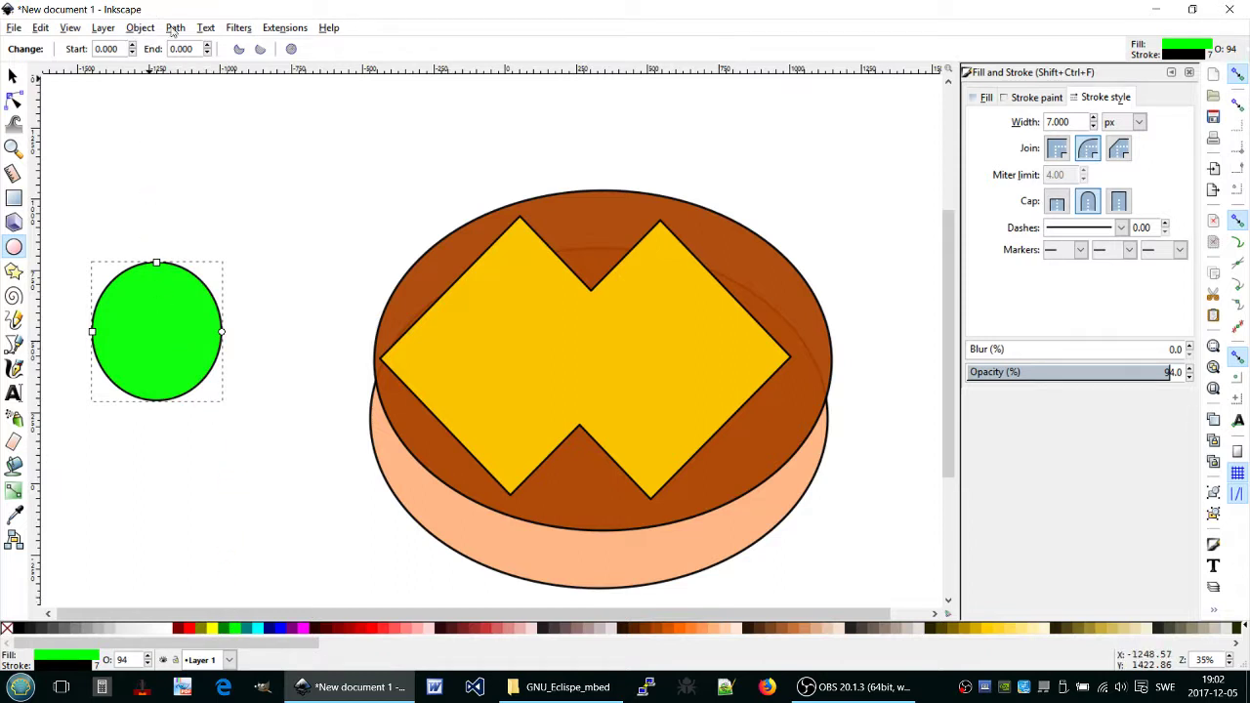
left_click(175, 28)
left_click(187, 49)
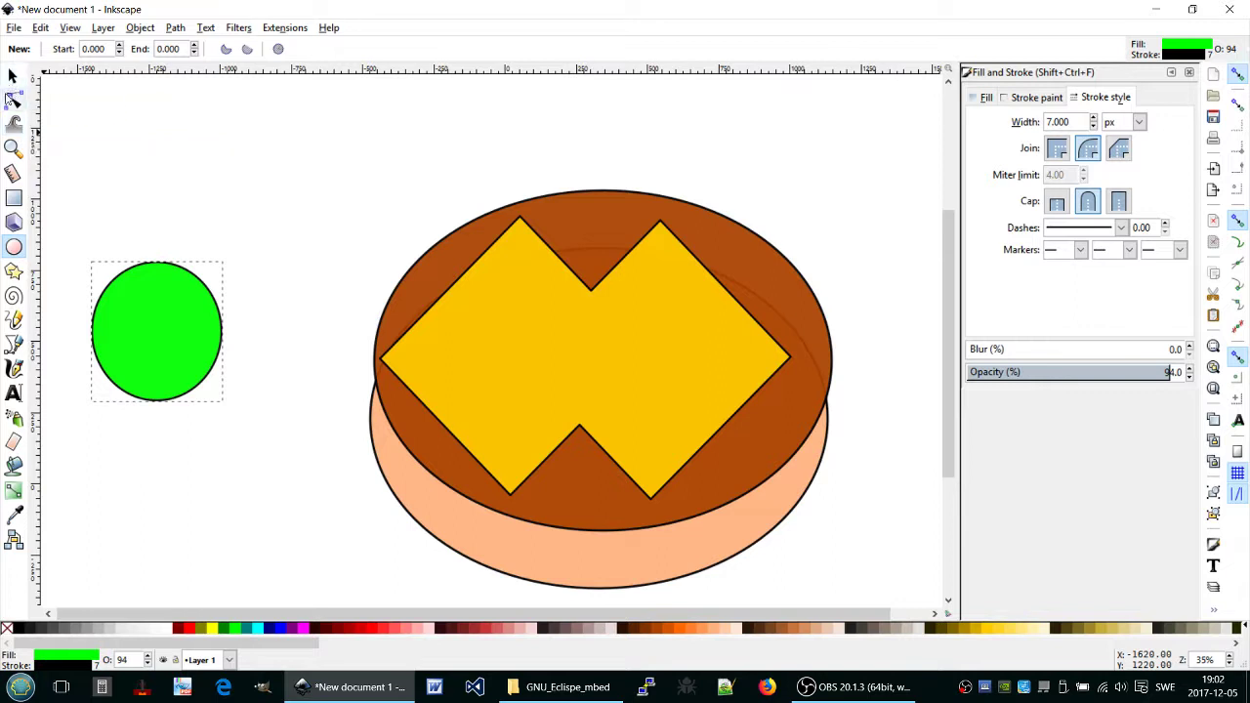
Drag the circle's left and right nodes inward to form a tall oval.
left_click(13, 100)
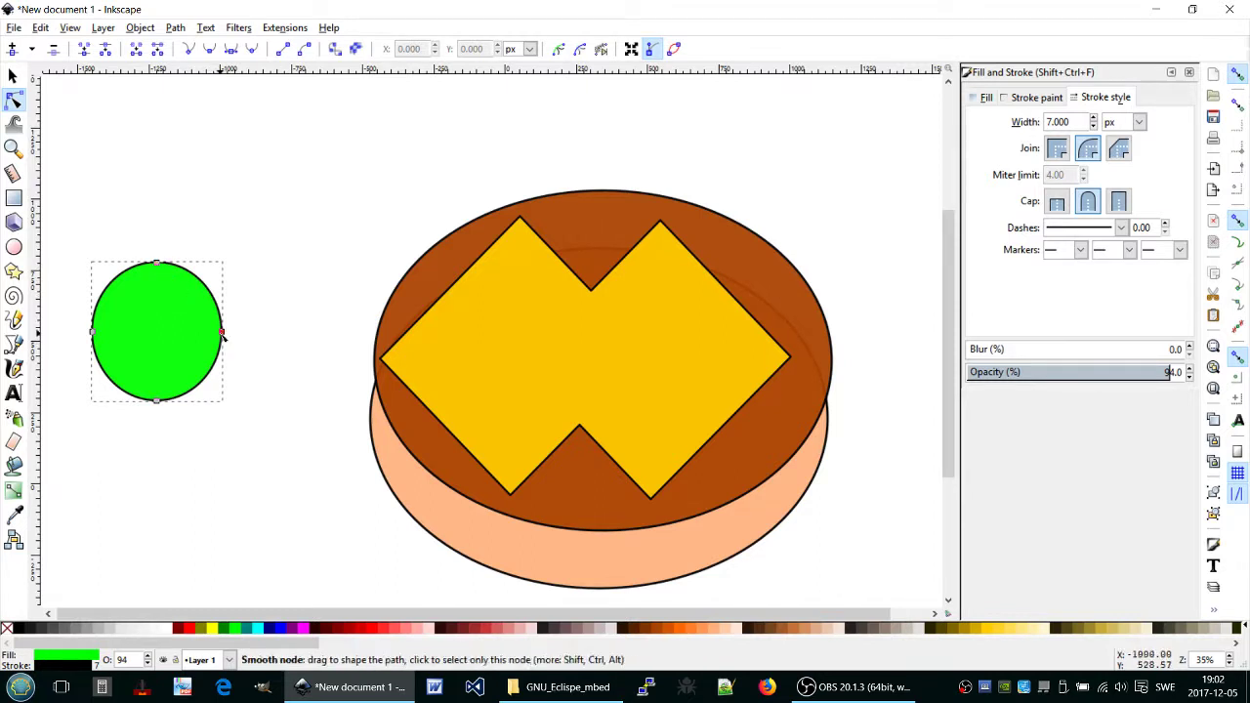
left_click_drag(222, 333, 205, 334)
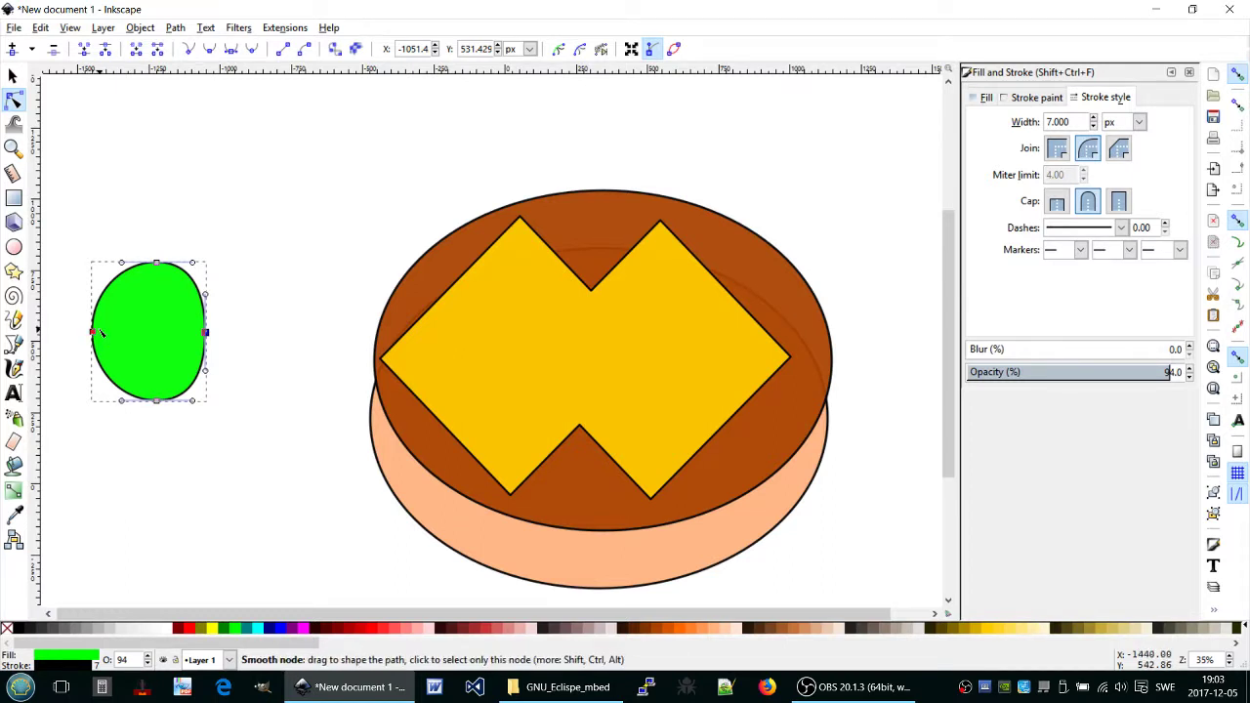
left_click_drag(100, 332, 102, 333)
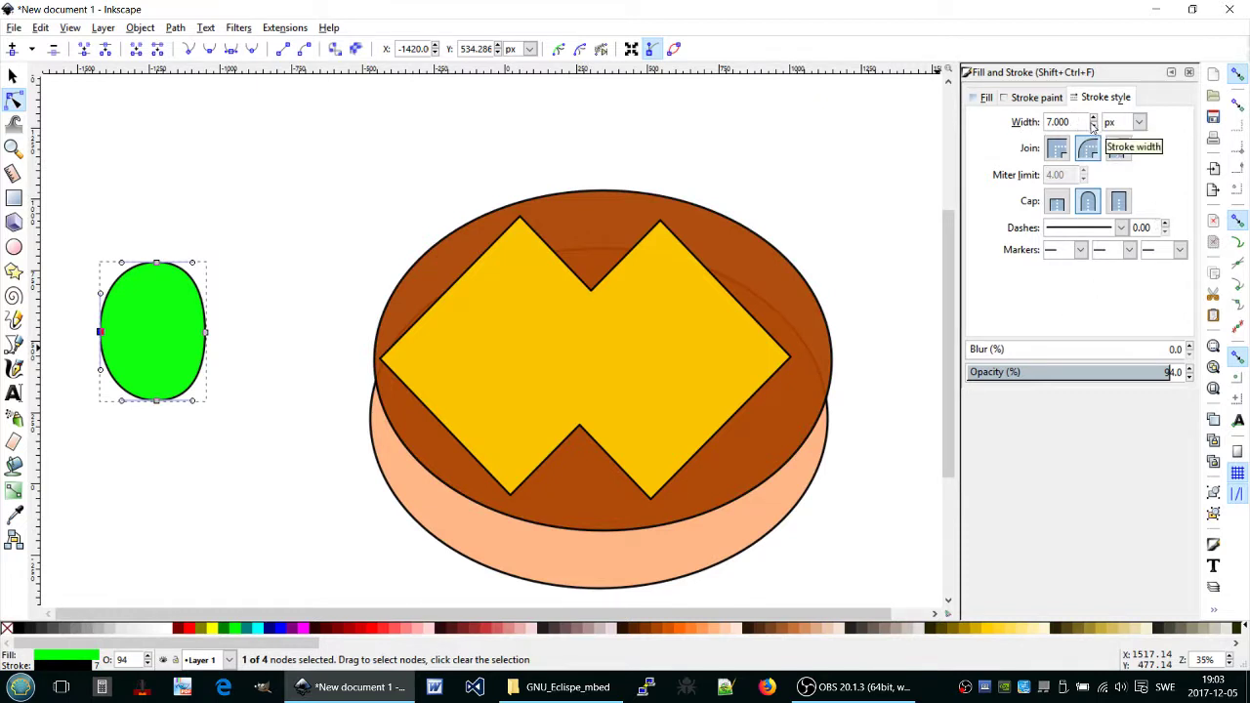
Raise the green oval's outline width to 8 px.
left_click(1093, 118)
left_click(1095, 118)
left_click(1095, 118)
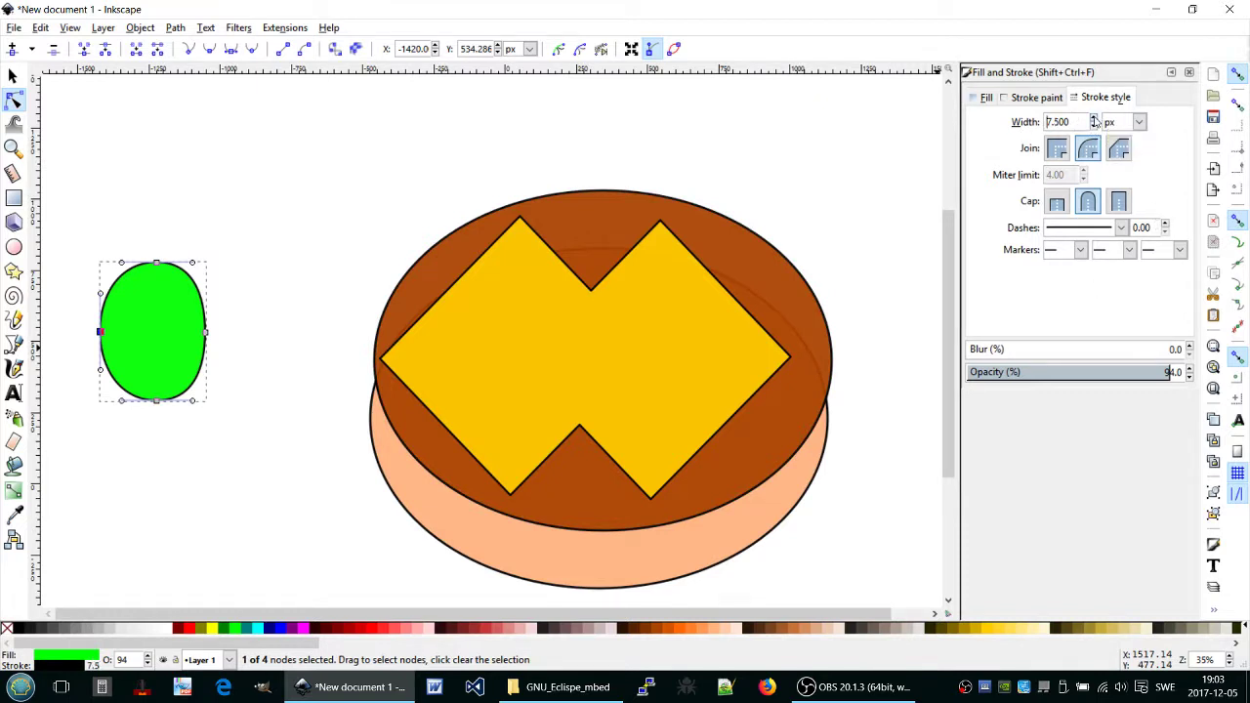
left_click(1094, 118)
left_click(1094, 118)
left_click(1095, 118)
left_click(1095, 118)
left_click(1095, 118)
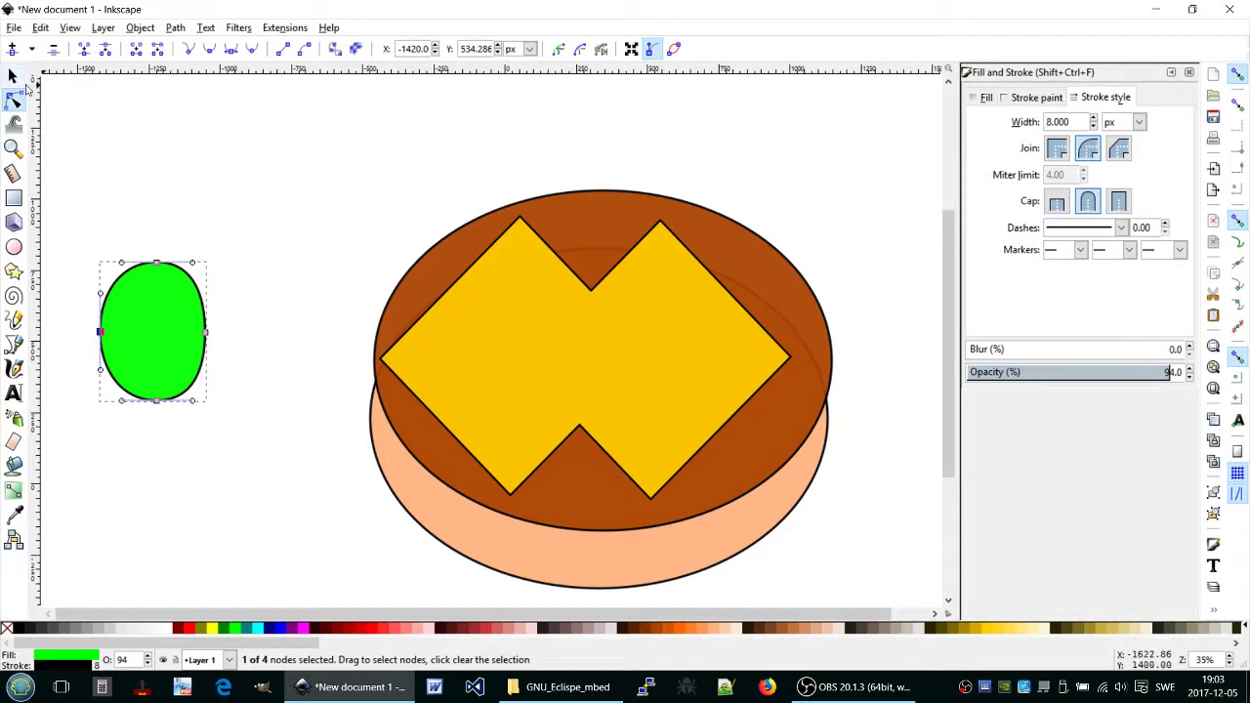
left_click(12, 76)
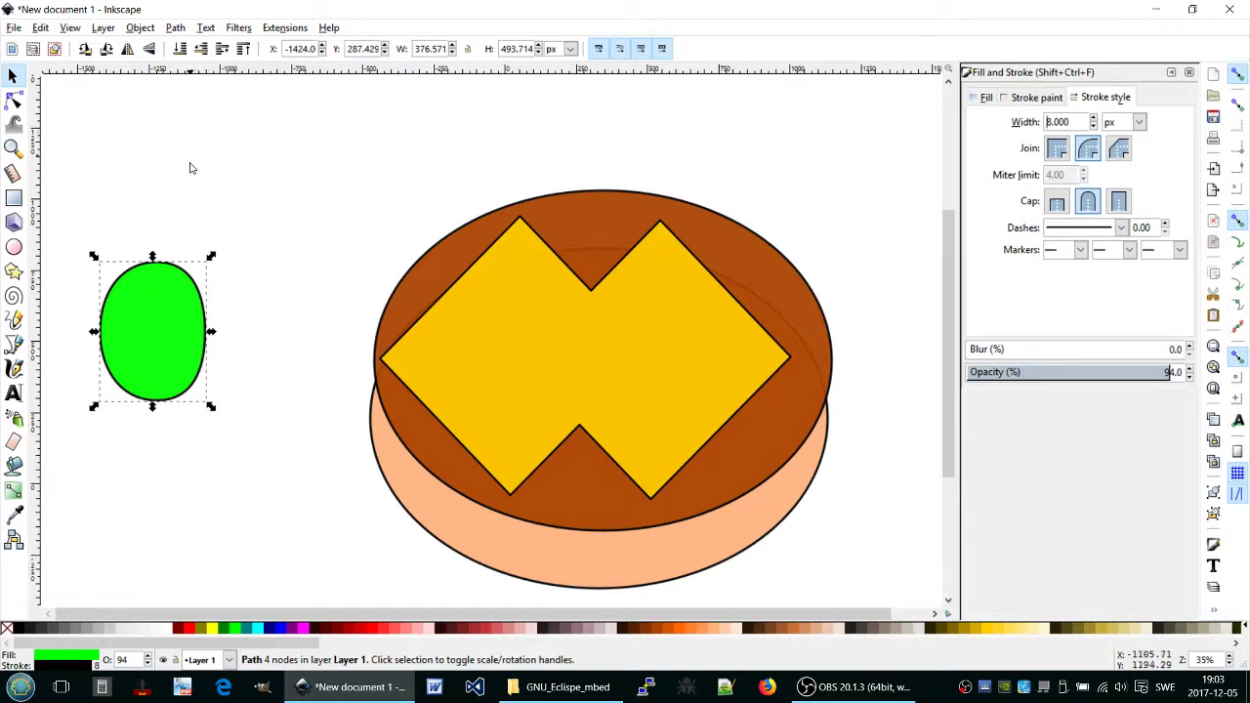
Move the green oval up and right, then duplicate it beside the original.
left_click_drag(169, 315, 215, 293)
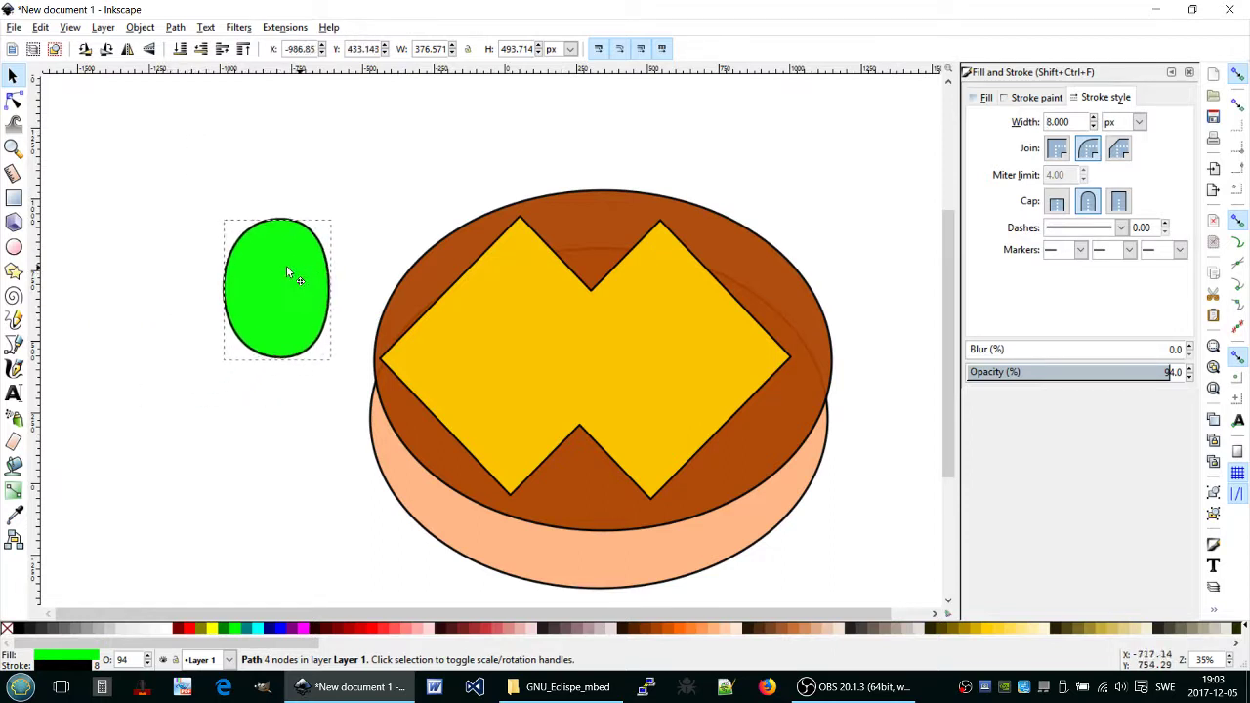
left_click(323, 158)
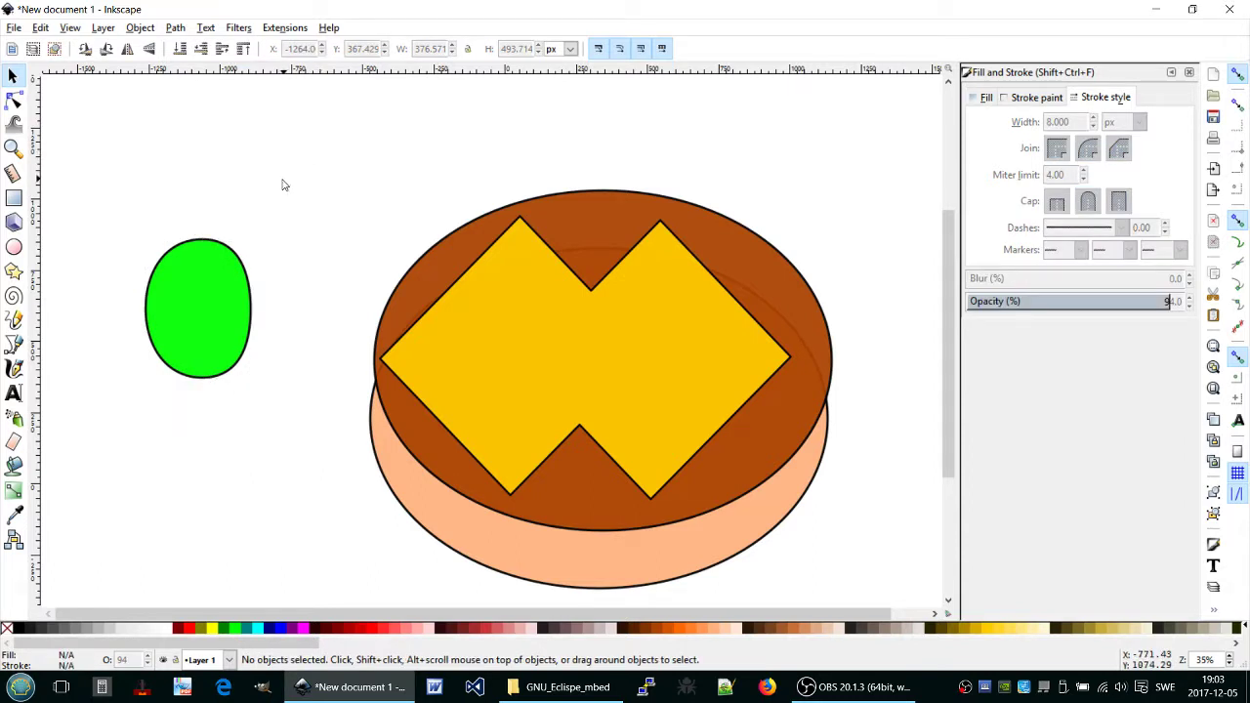
left_click(217, 309)
key("ctrl+d")
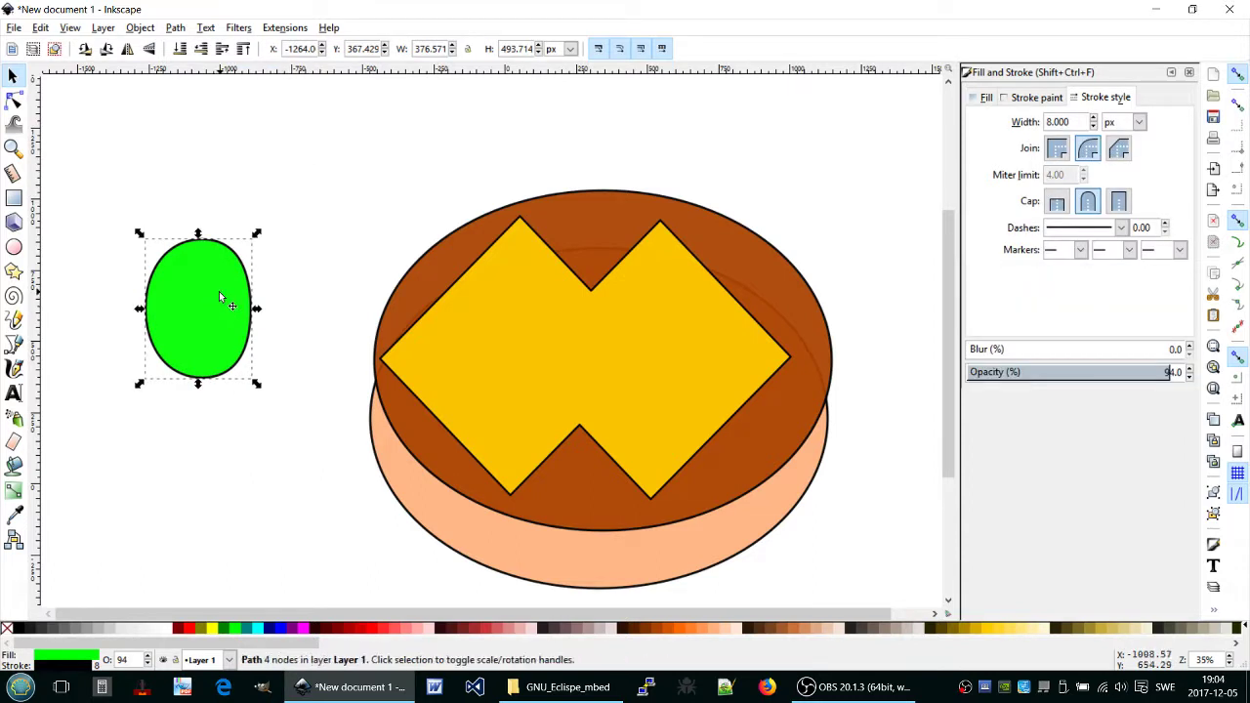
mouse_move(217, 309)
left_mouse_down()
mouse_move(241, 285)
mouse_move(336, 294)
left_mouse_up()
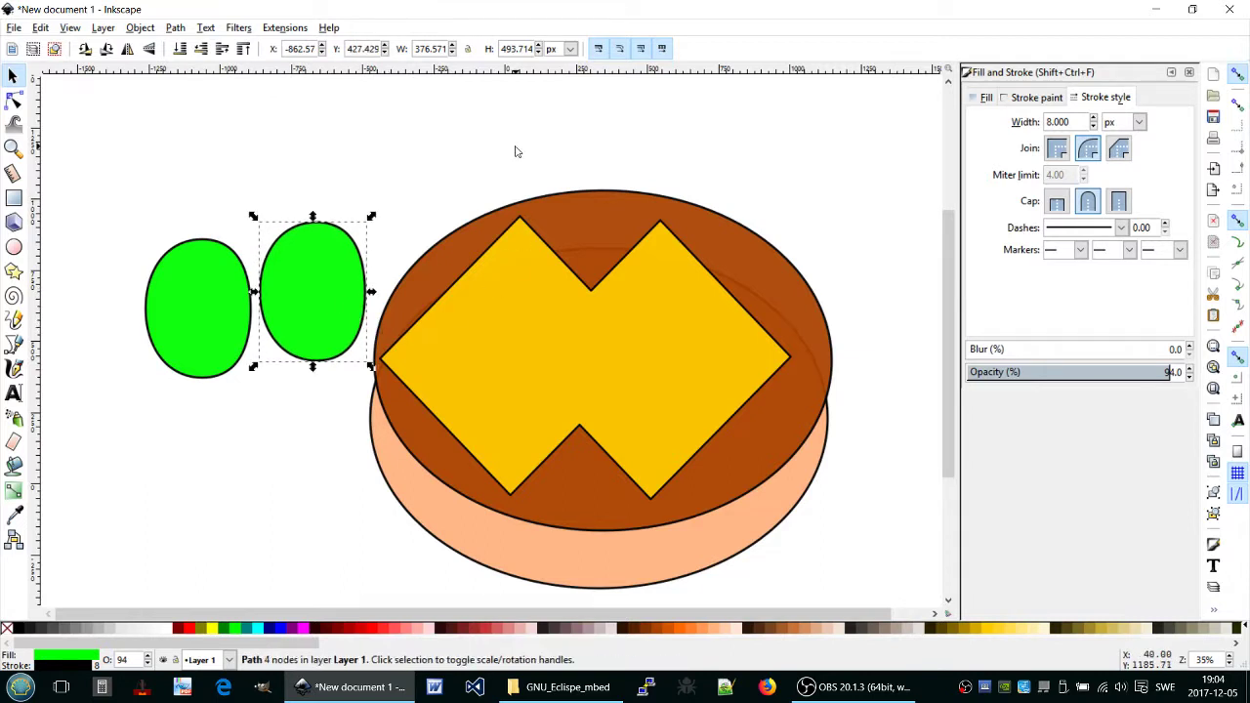
Paste five more green oval copies, scattering them across the top and lower left.
key("ctrl+v")
left_click_drag(515, 145, 247, 177)
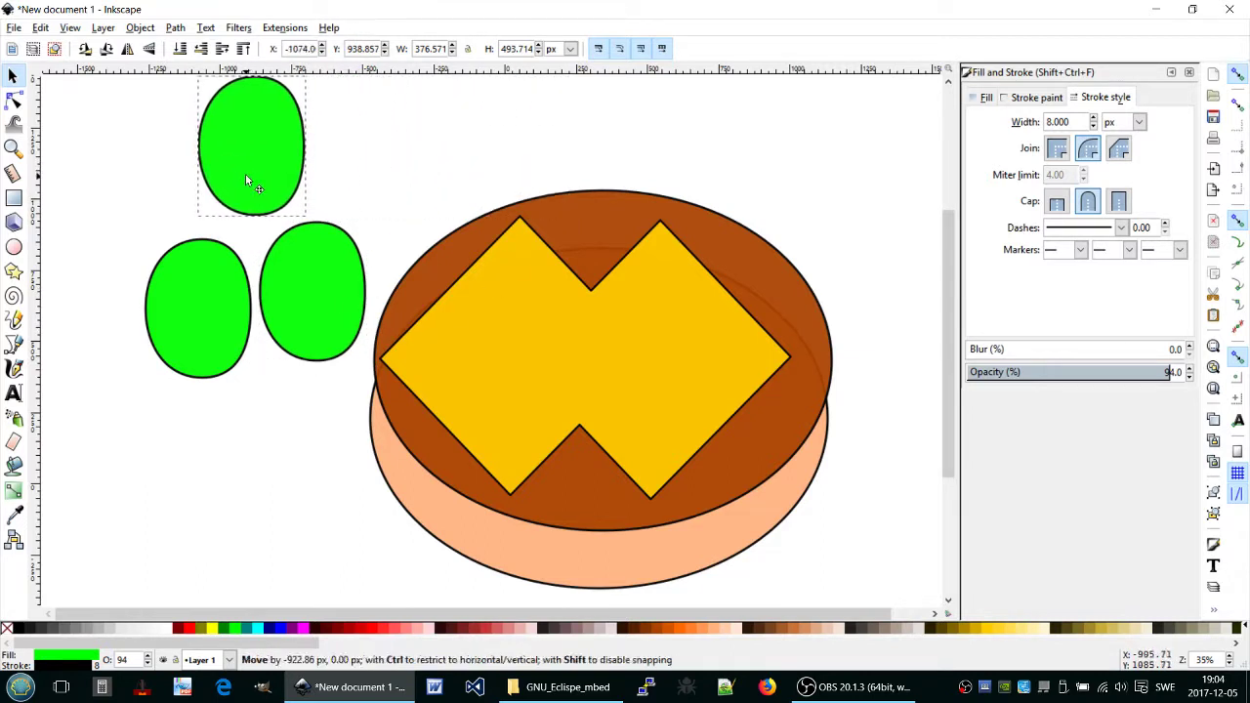
key("ctrl+v")
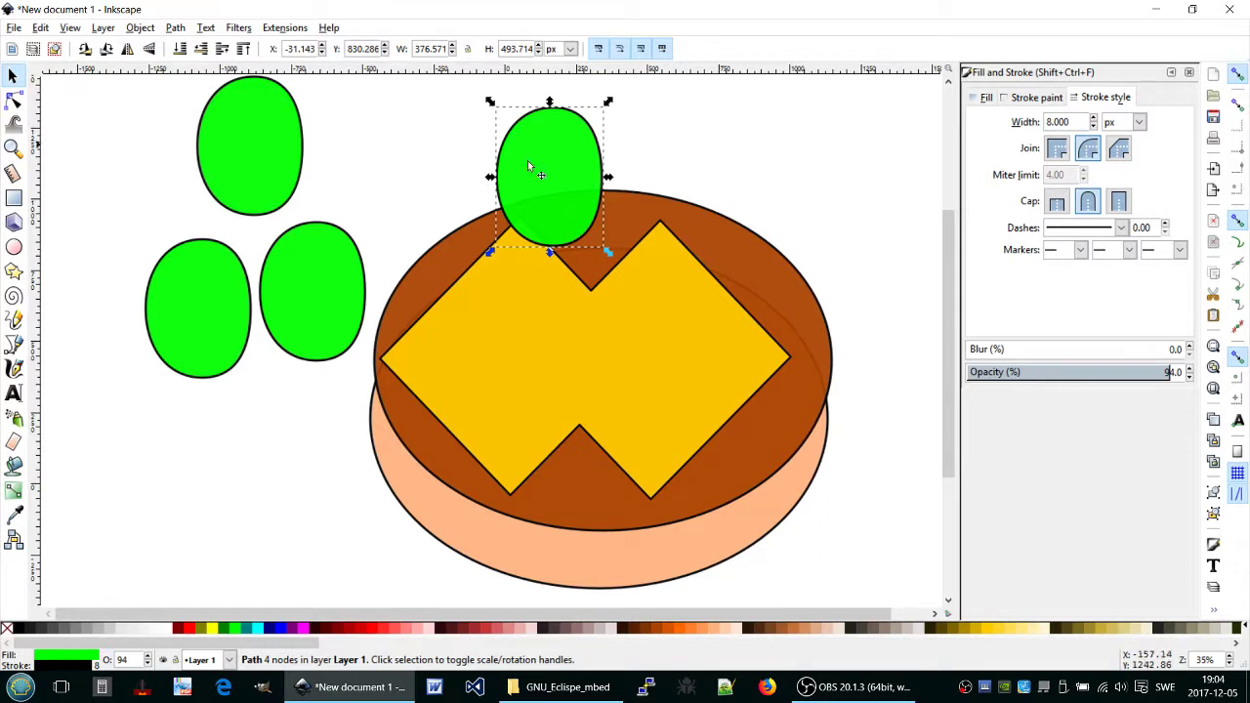
mouse_move(568, 192)
left_mouse_down()
mouse_move(430, 193)
mouse_move(415, 171)
left_mouse_up()
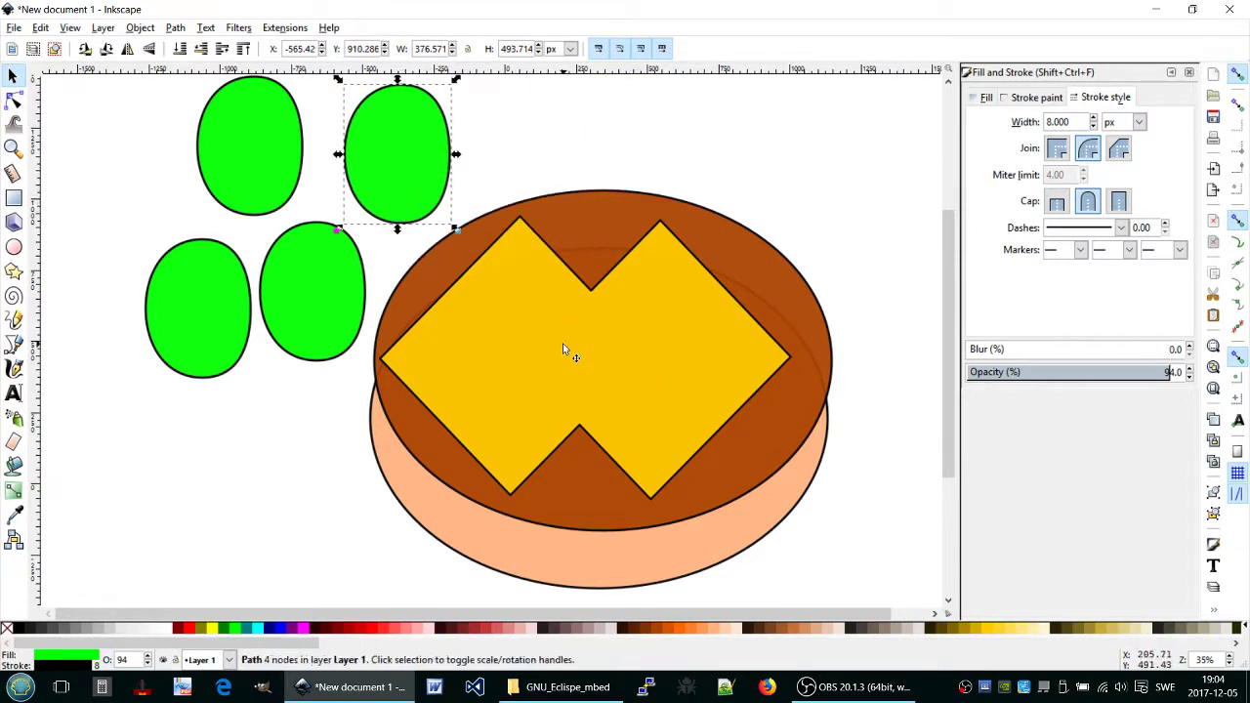
key("ctrl+v")
mouse_move(562, 357)
left_mouse_down()
mouse_move(532, 245)
mouse_move(176, 262)
mouse_move(120, 168)
left_mouse_up()
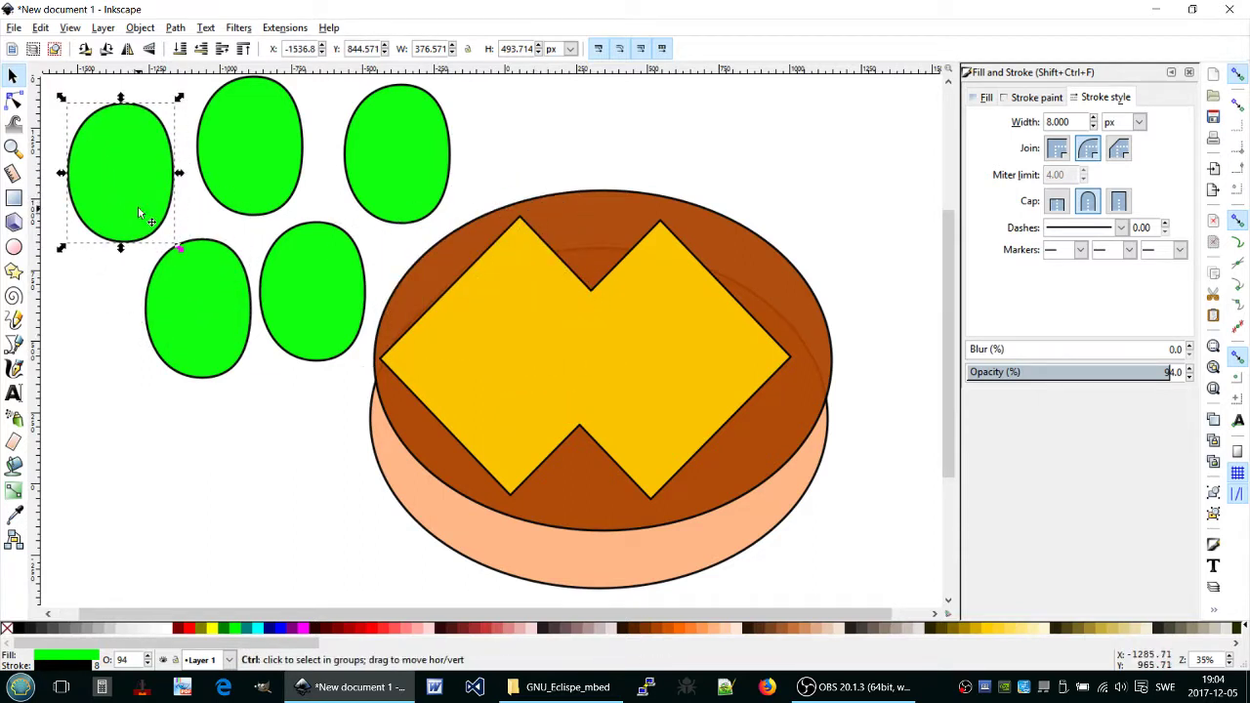
key("ctrl+v")
key("ctrl+v")
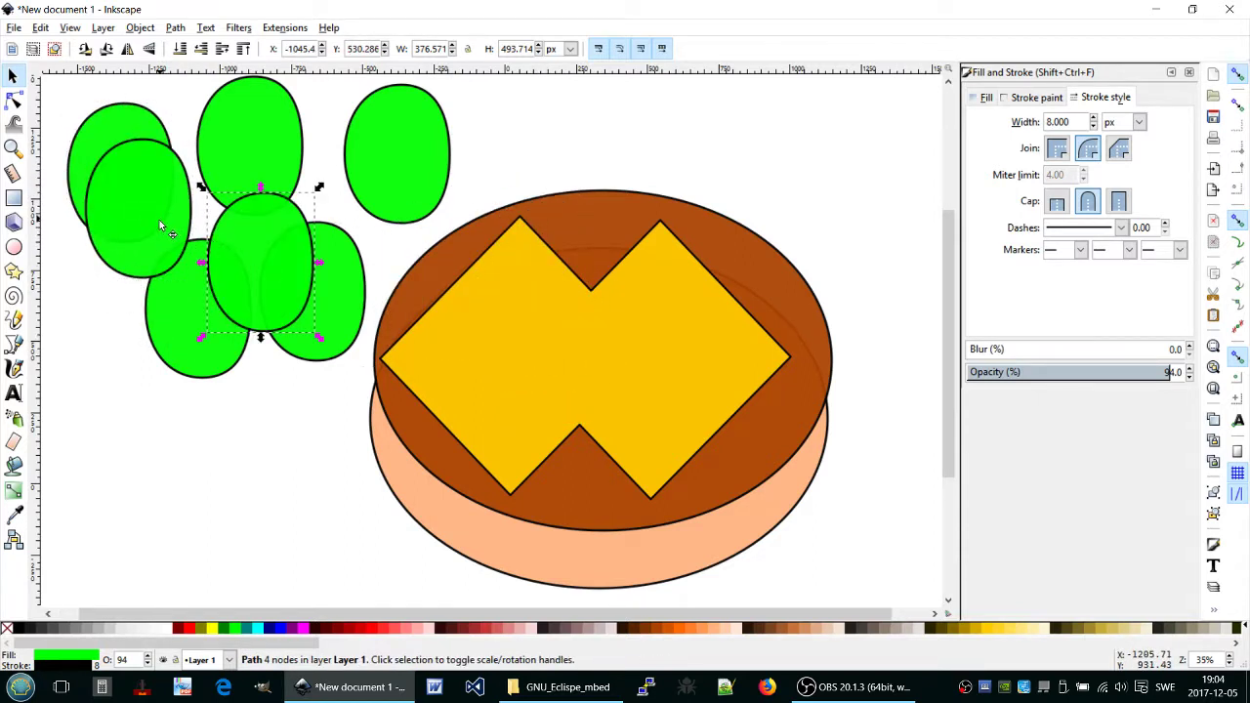
mouse_move(160, 220)
left_mouse_down()
mouse_move(158, 410)
mouse_move(221, 459)
left_mouse_up()
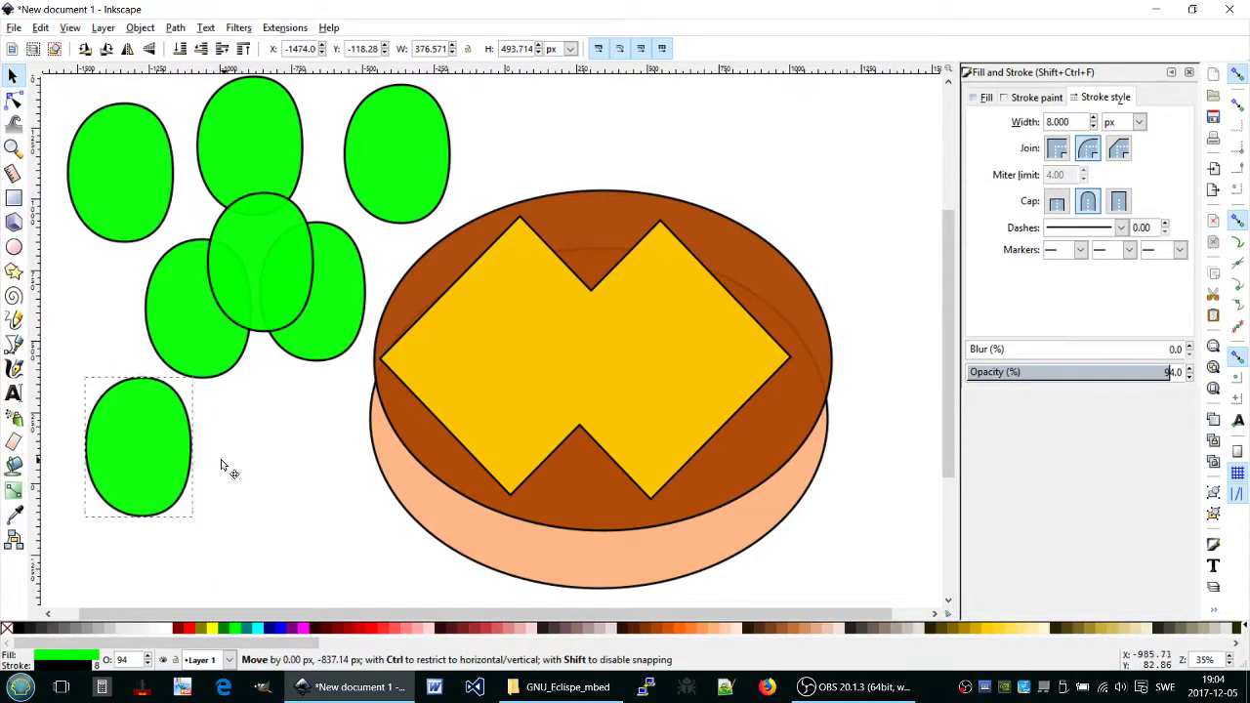
key("ctrl+v")
left_click_drag(259, 345, 260, 457)
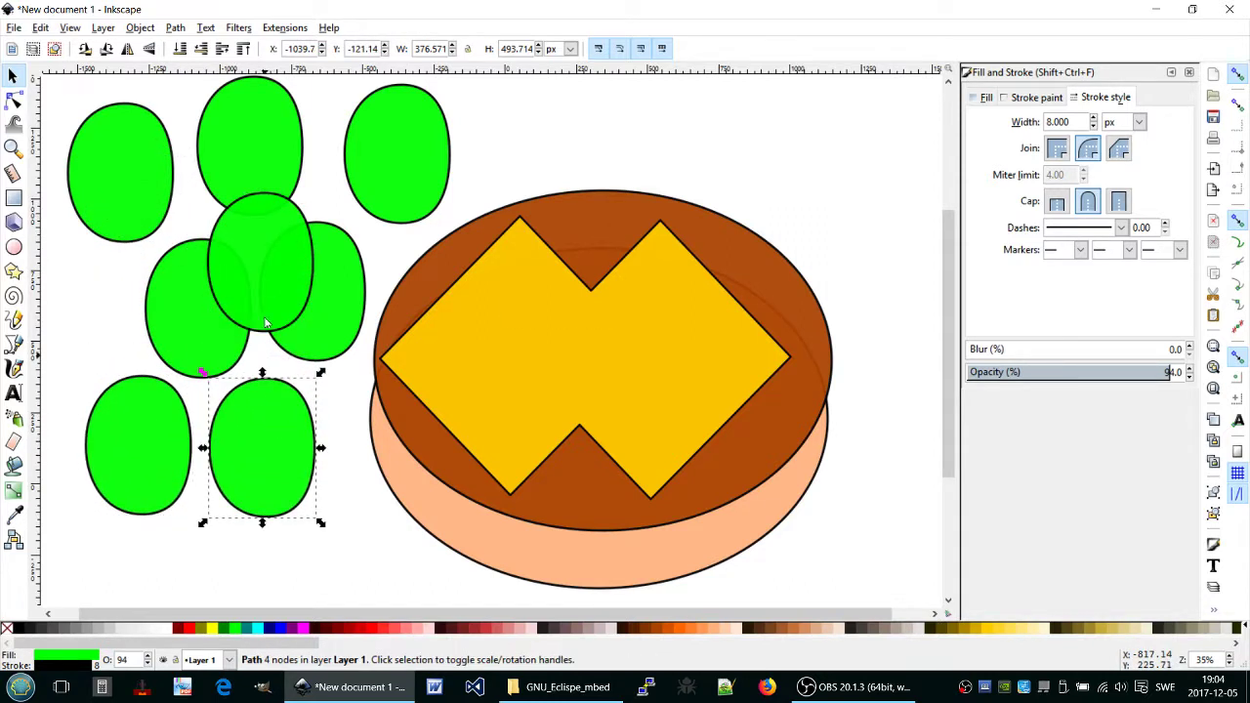
Pull ellipses out of the middle cluster to the upper right and the bun's lower right.
left_click(259, 263)
mouse_move(259, 263)
left_mouse_down()
mouse_move(380, 462)
mouse_move(365, 442)
left_mouse_up()
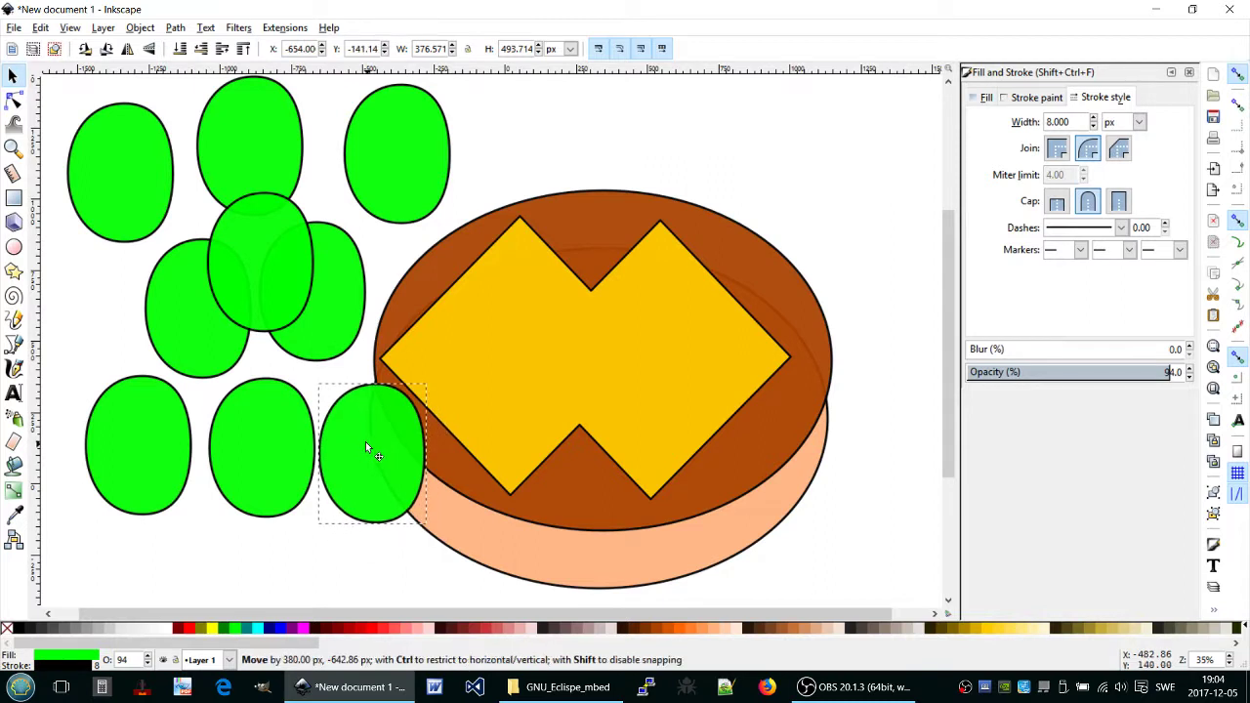
mouse_move(258, 286)
left_mouse_down()
mouse_move(355, 317)
mouse_move(538, 434)
mouse_move(831, 193)
left_mouse_up()
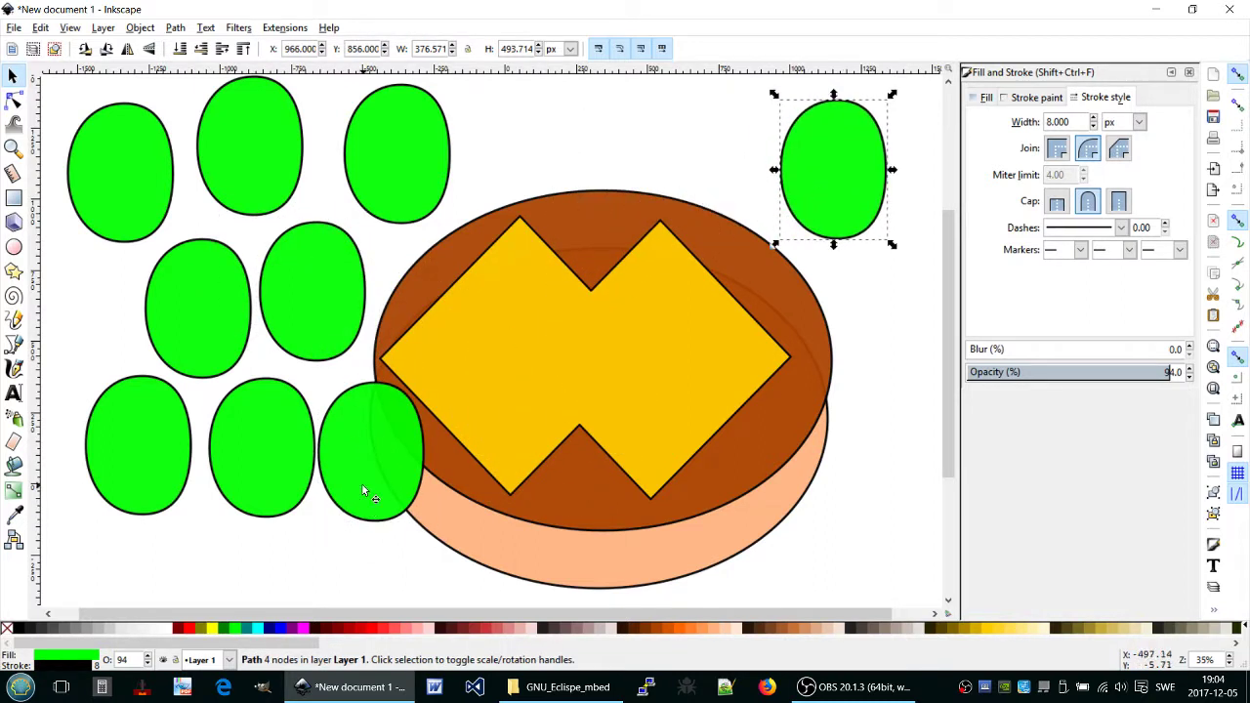
left_click_drag(362, 484, 867, 543)
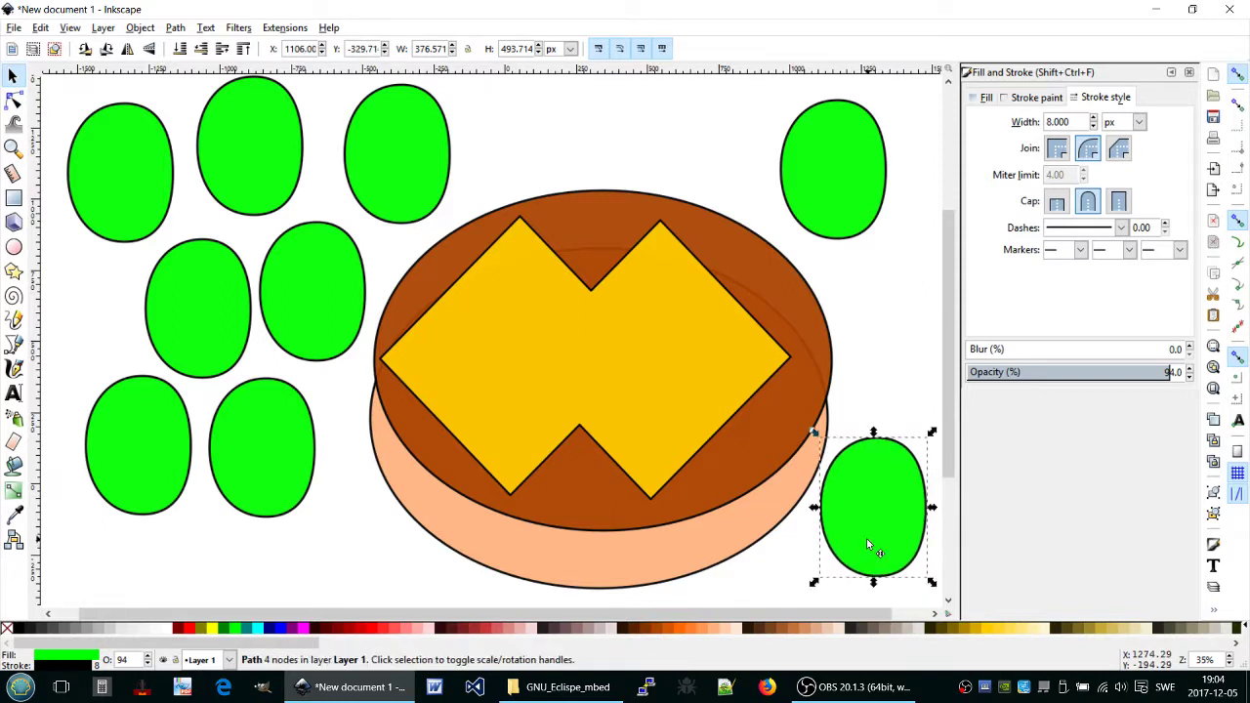
left_click_drag(863, 545, 859, 554)
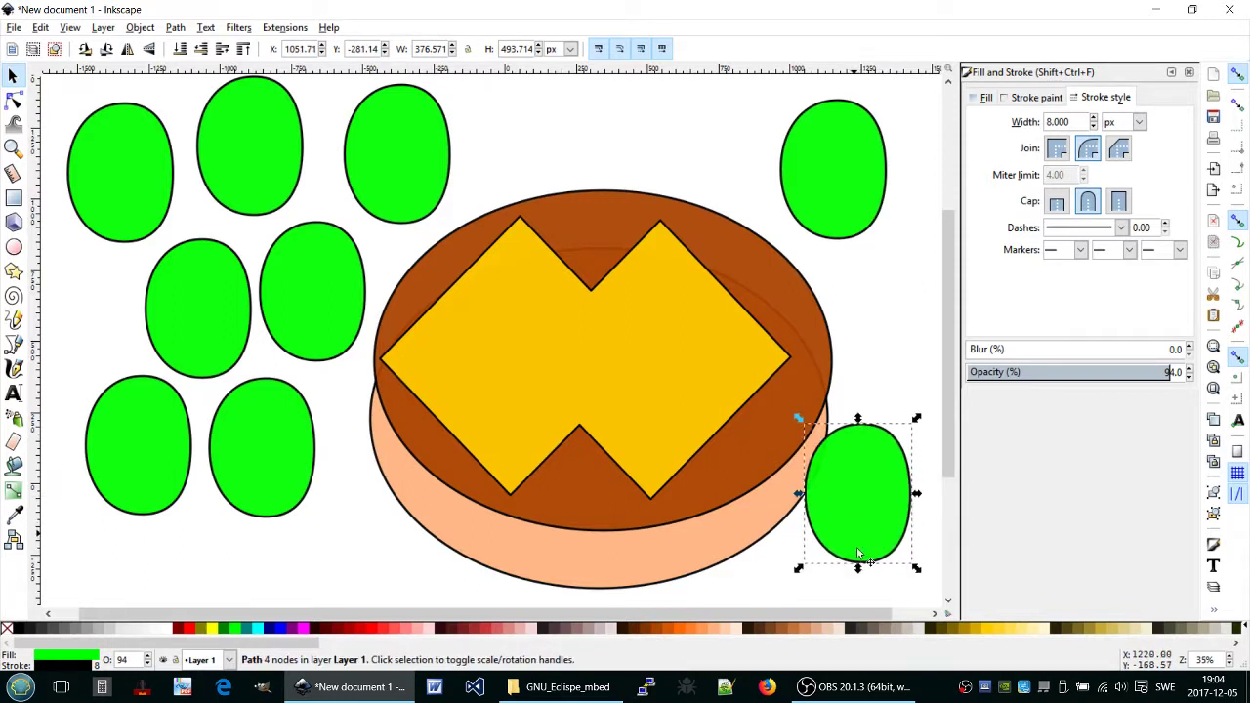
left_click(856, 530)
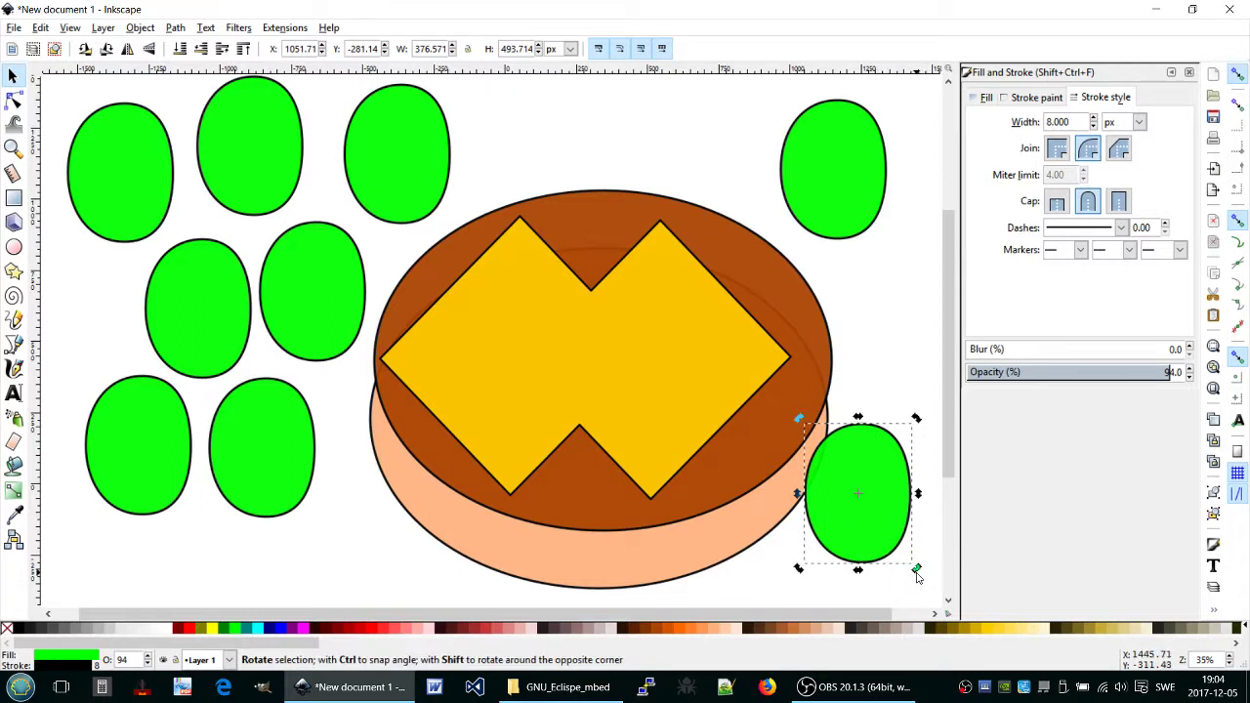
Tilt the ellipse about 17° onto the bun's right top, then place another beside it.
left_click_drag(916, 569, 925, 554)
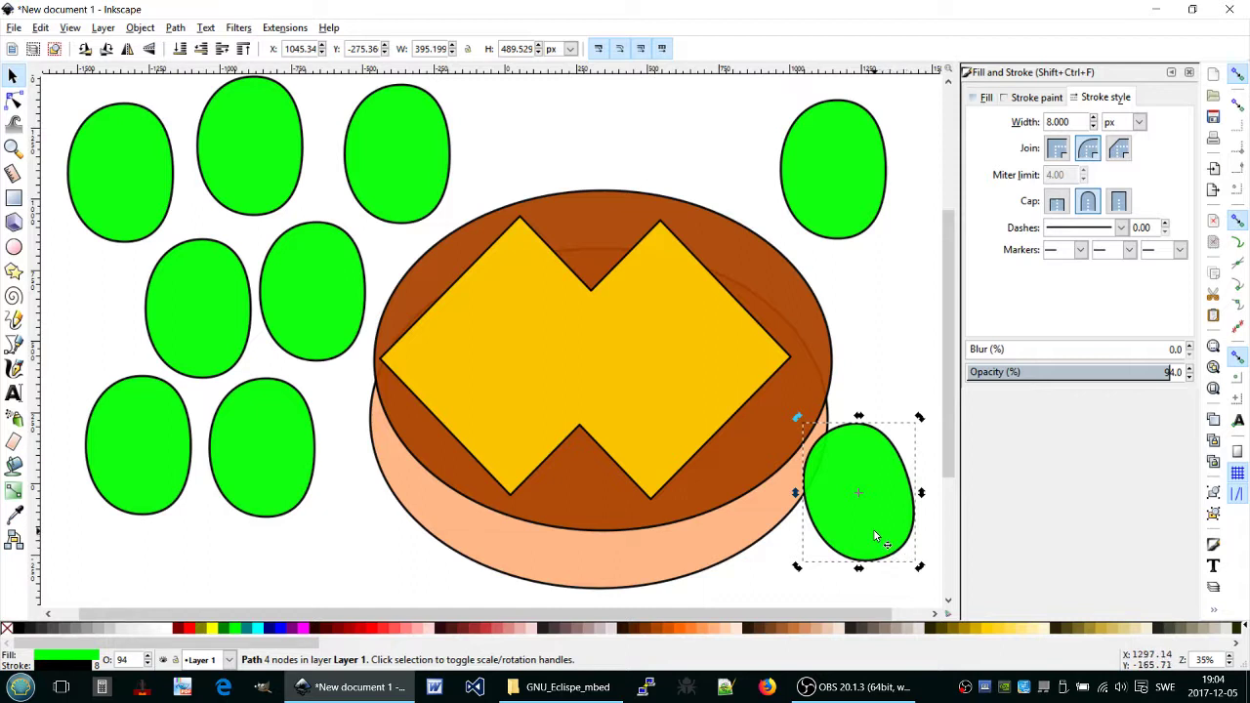
left_click_drag(874, 532, 681, 485)
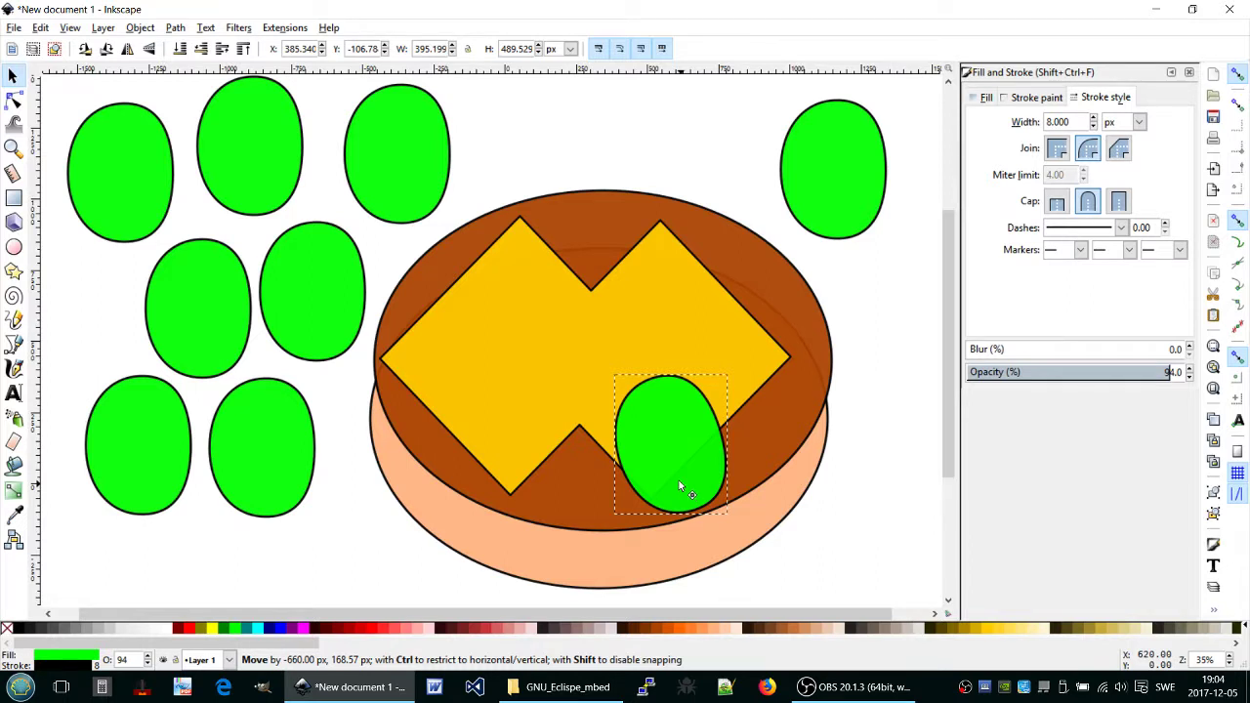
mouse_move(681, 482)
left_mouse_down()
mouse_move(720, 407)
mouse_move(781, 378)
mouse_move(780, 365)
left_mouse_up()
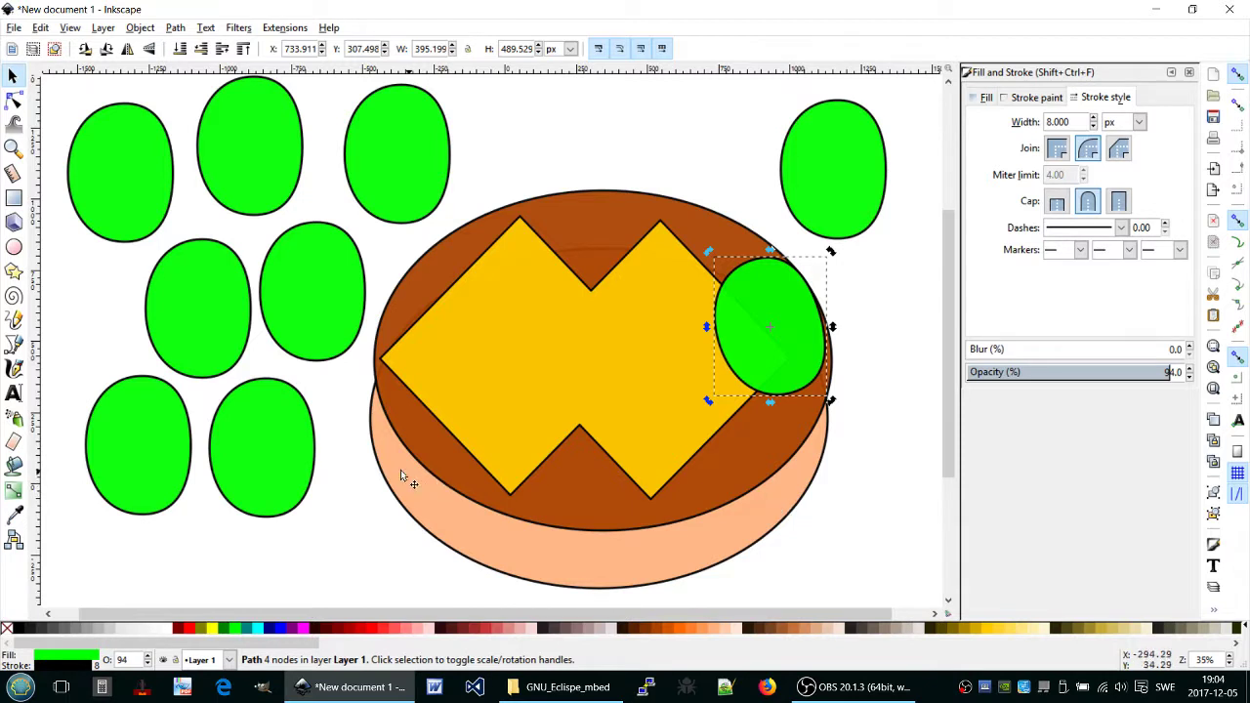
left_click(287, 438)
mouse_move(285, 436)
left_mouse_down()
mouse_move(666, 377)
mouse_move(690, 337)
mouse_move(692, 367)
mouse_move(662, 360)
mouse_move(730, 358)
mouse_move(686, 349)
mouse_move(701, 337)
mouse_move(674, 338)
mouse_move(689, 327)
left_mouse_up()
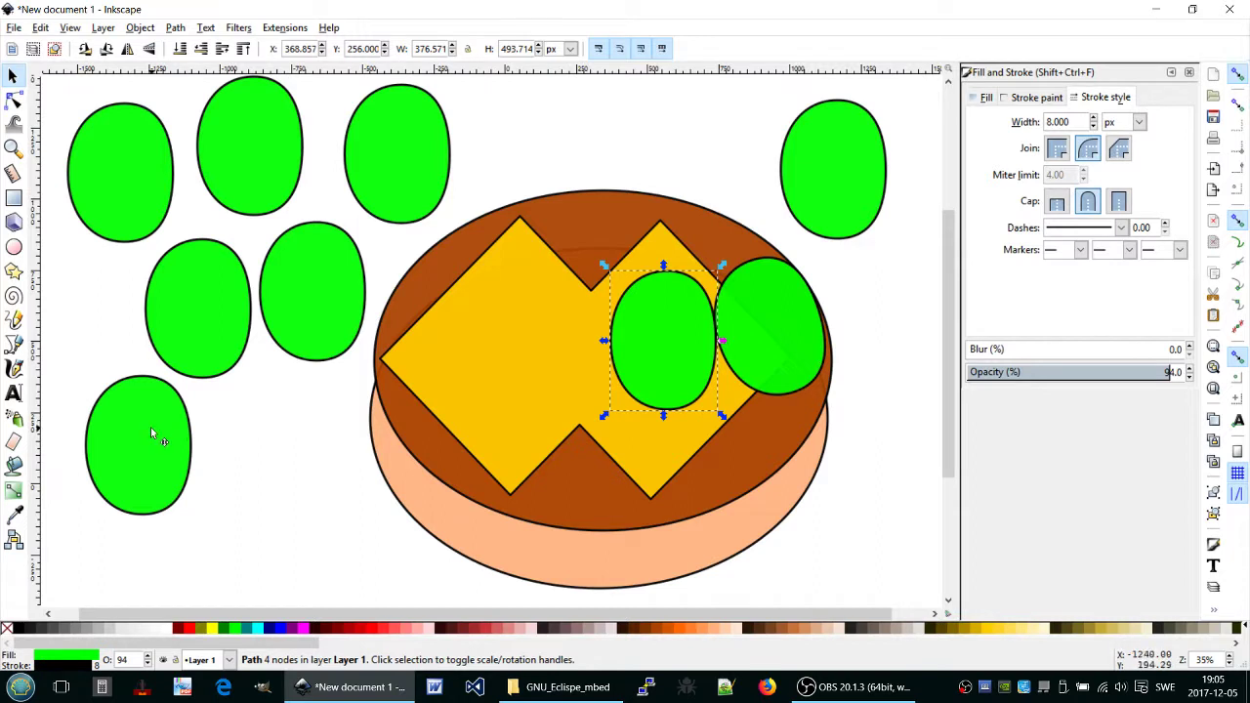
Move the lower-left ellipse onto the bun, tilt it slightly, and snug it against its neighbour.
mouse_move(152, 426)
left_mouse_down()
mouse_move(451, 376)
mouse_move(563, 339)
left_mouse_up()
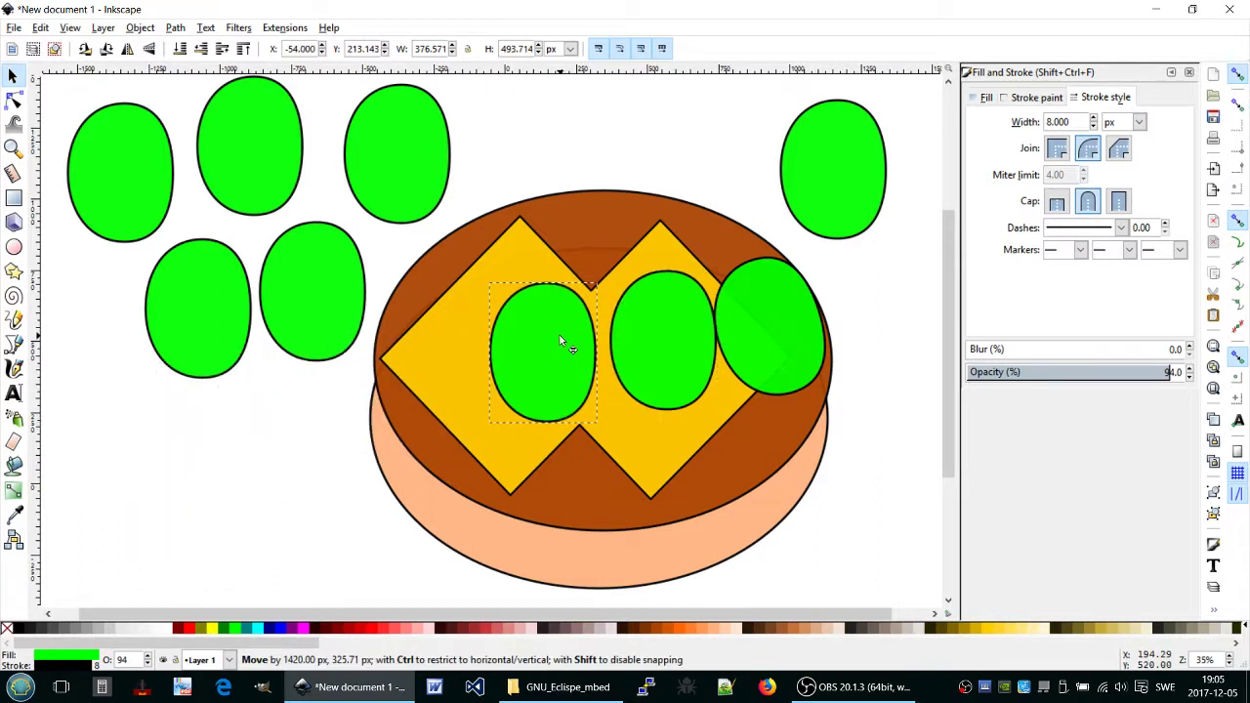
left_click(555, 353)
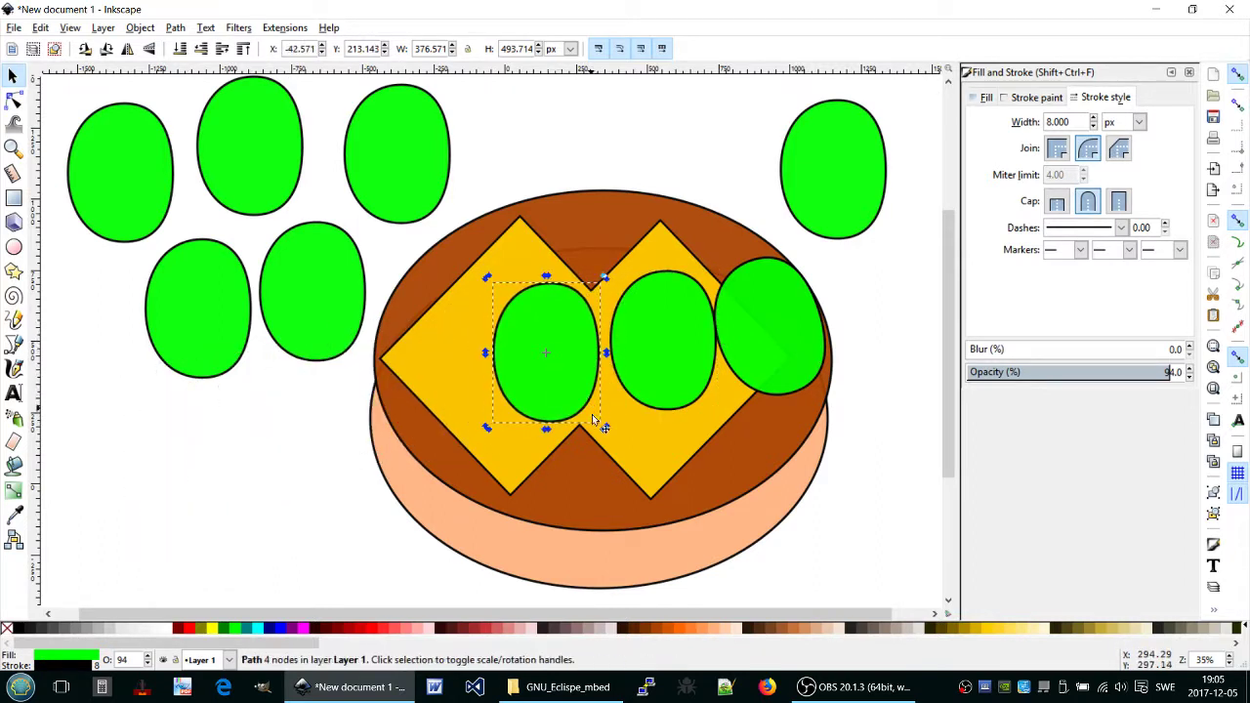
left_click_drag(605, 428, 572, 439)
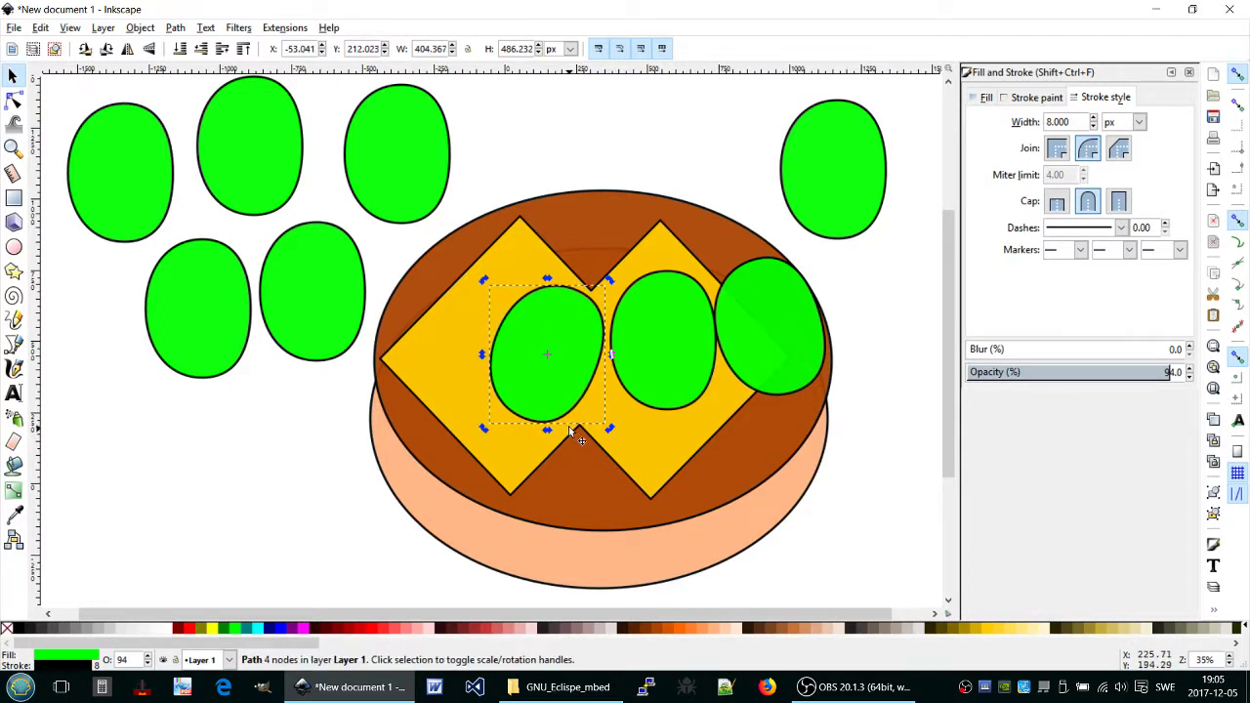
left_click(570, 387)
left_click_drag(569, 388, 584, 371)
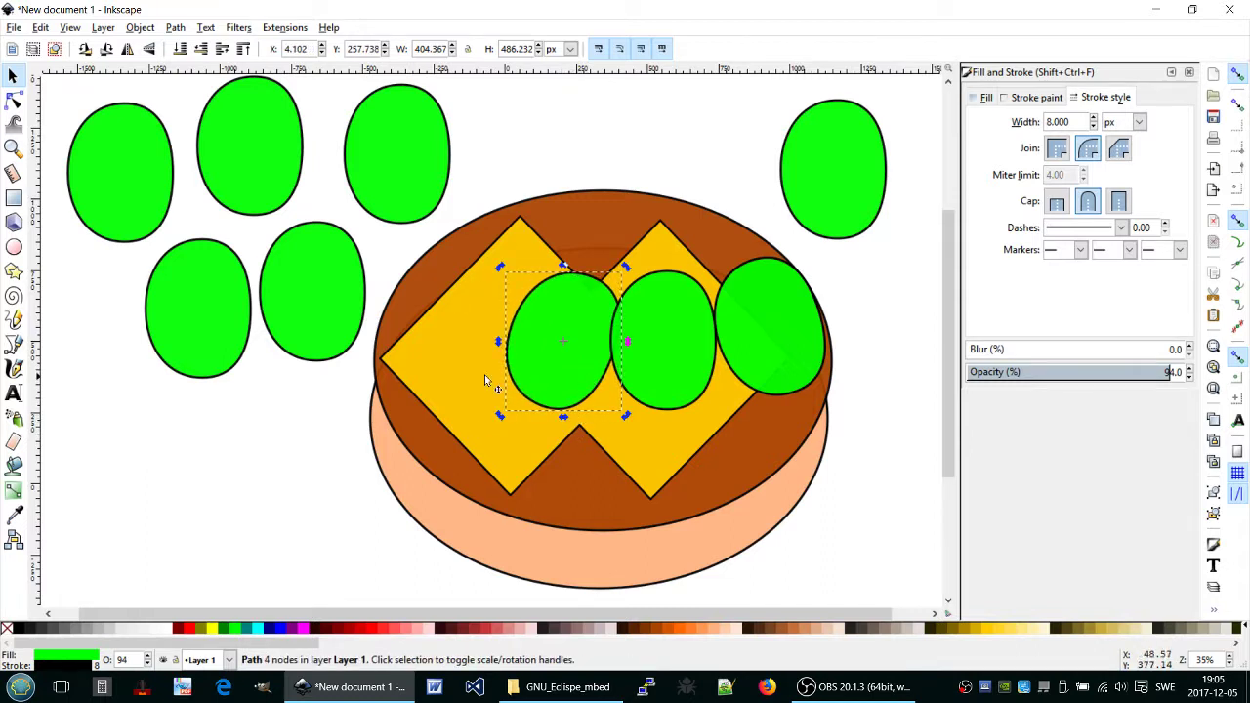
Add two more ellipses to the bun, tilting the leftmost about 16.5° outward.
left_click(331, 313)
mouse_move(301, 308)
left_mouse_down()
mouse_move(430, 371)
mouse_move(463, 366)
left_mouse_up()
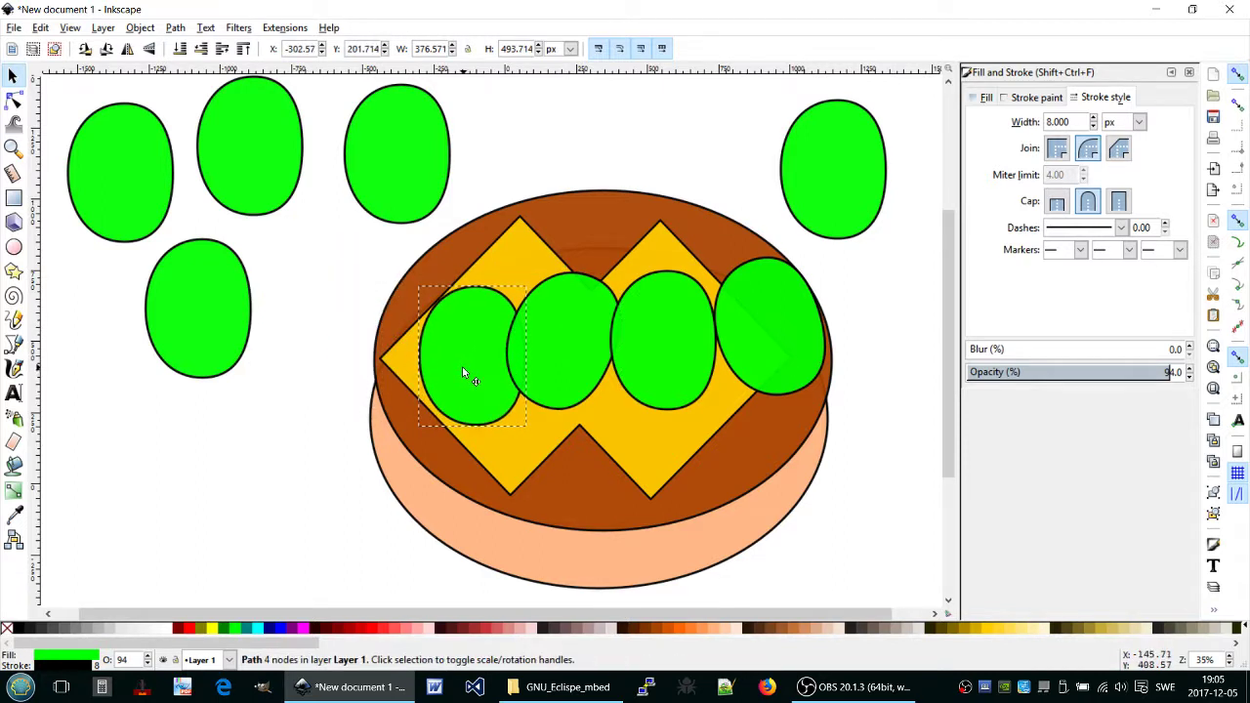
left_click(529, 429)
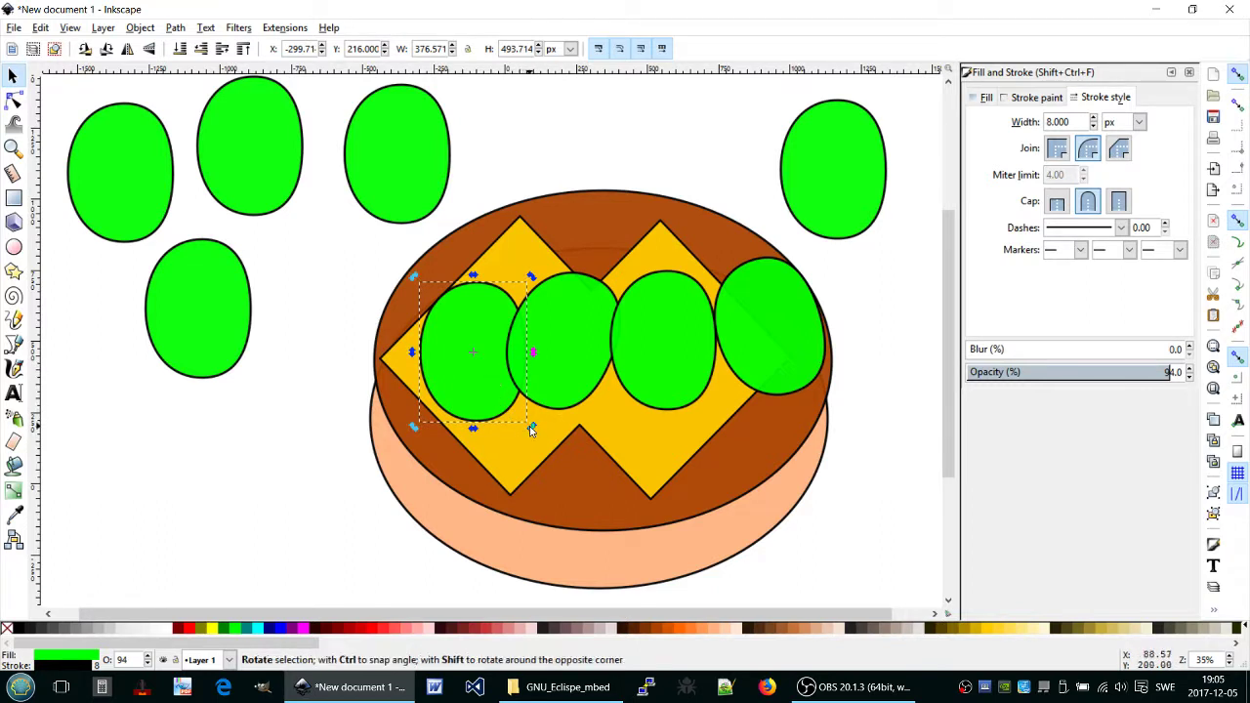
left_click_drag(530, 426, 503, 432)
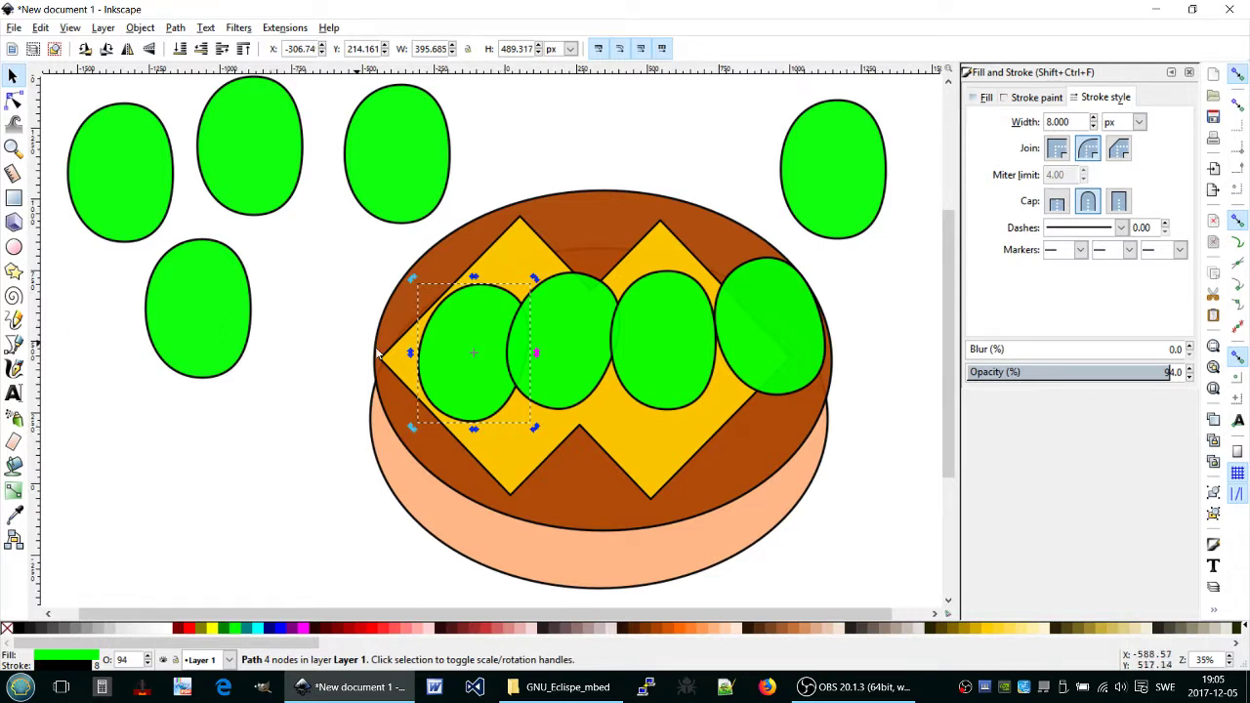
left_click(218, 321)
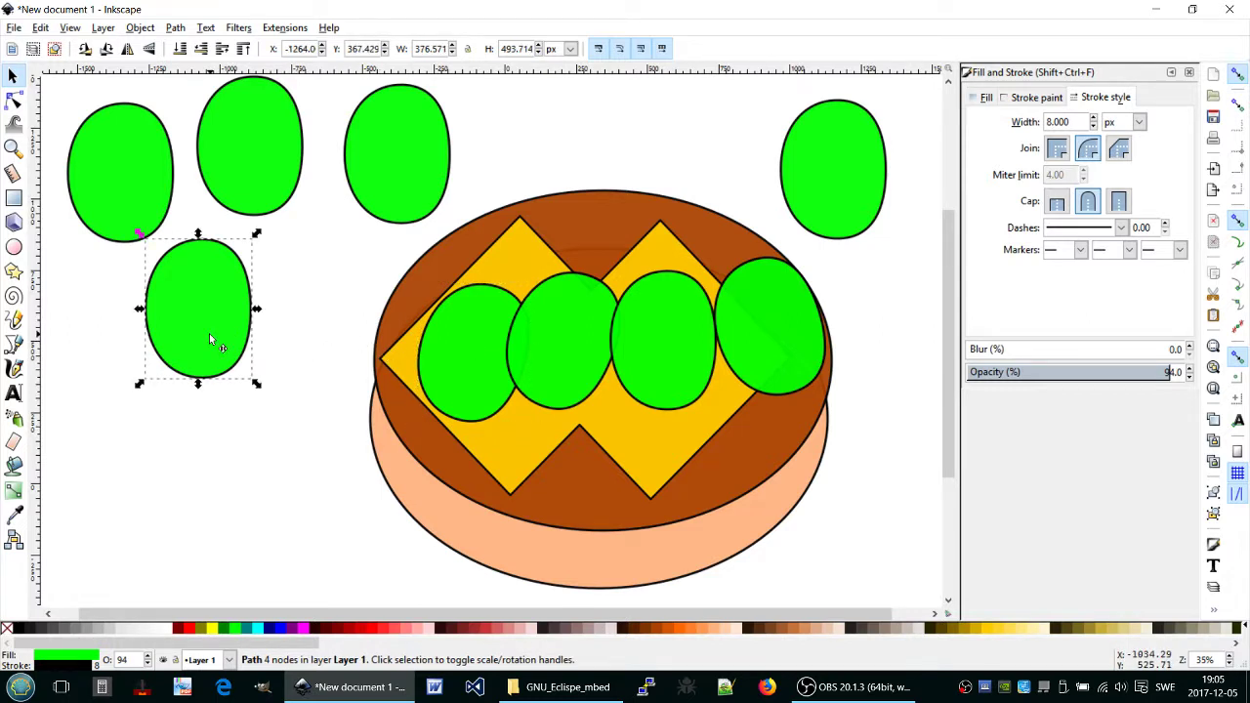
mouse_move(212, 341)
left_mouse_down()
mouse_move(427, 393)
mouse_move(402, 398)
left_mouse_up()
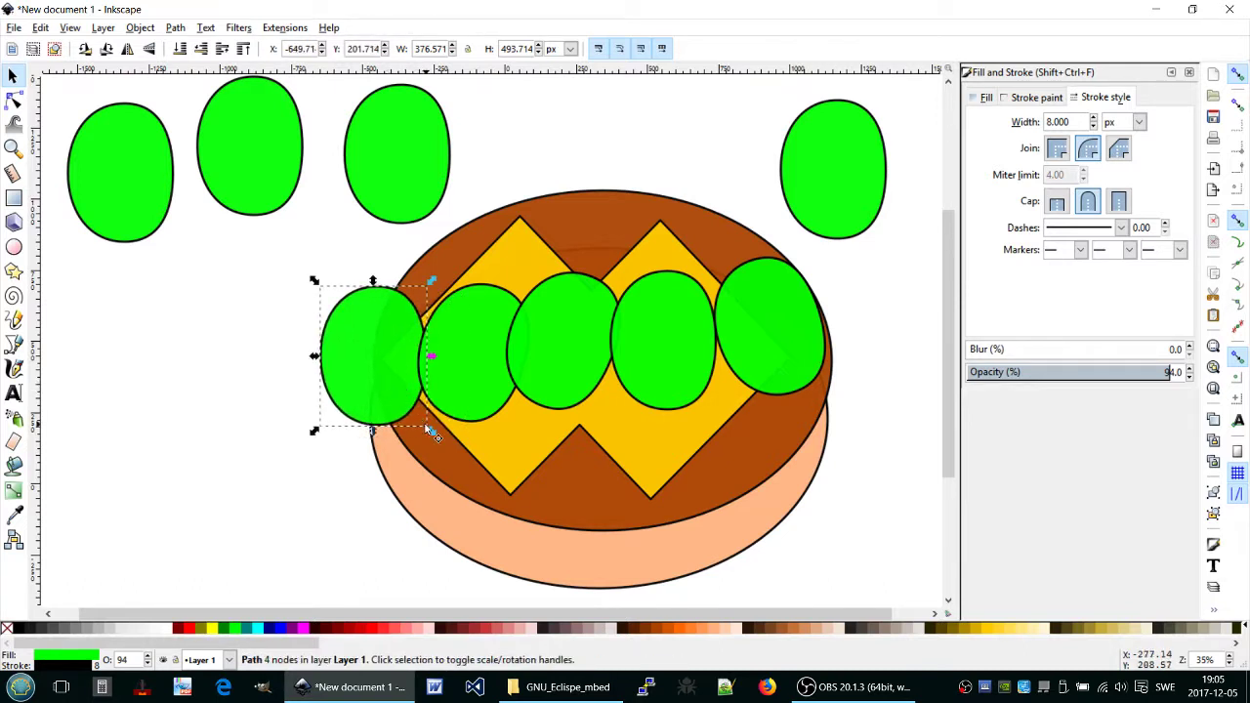
left_click(426, 424)
mouse_move(434, 427)
left_mouse_down()
mouse_move(392, 438)
mouse_move(405, 430)
mouse_move(397, 388)
left_mouse_up()
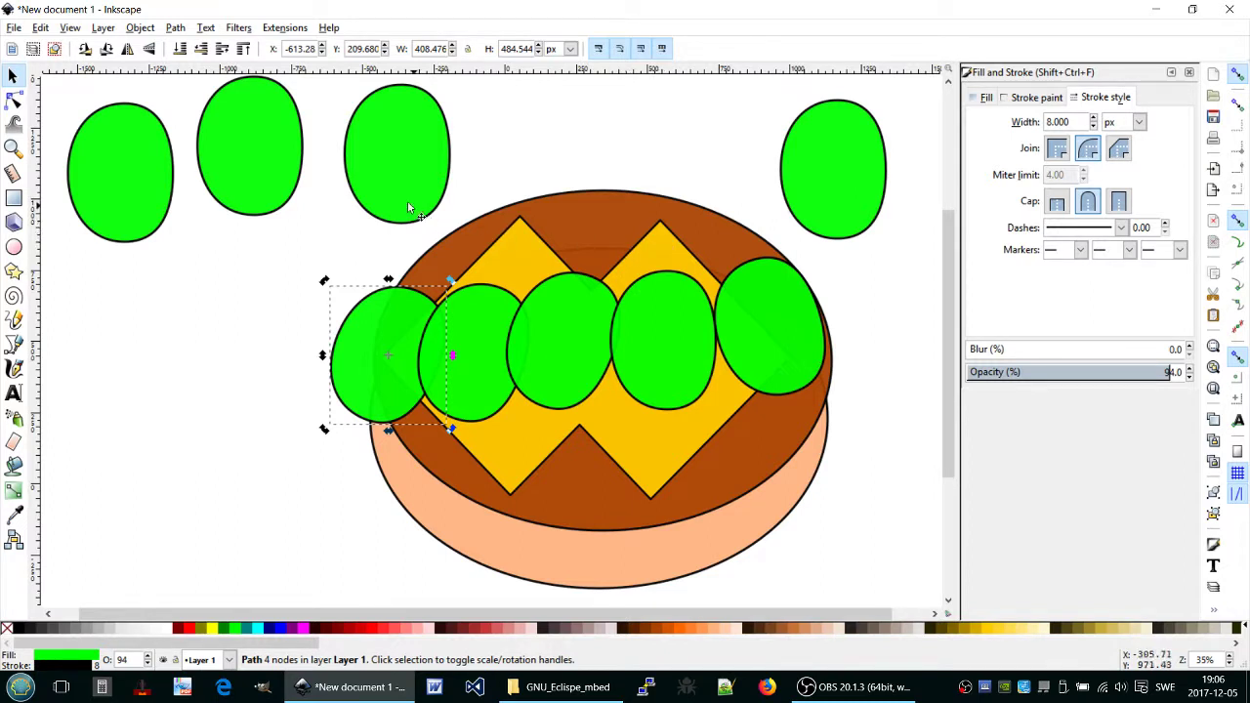
Shrink a top-row ellipse to a tiny size, tilt it about 28°, and place it at the bun's right edge.
left_click(412, 174)
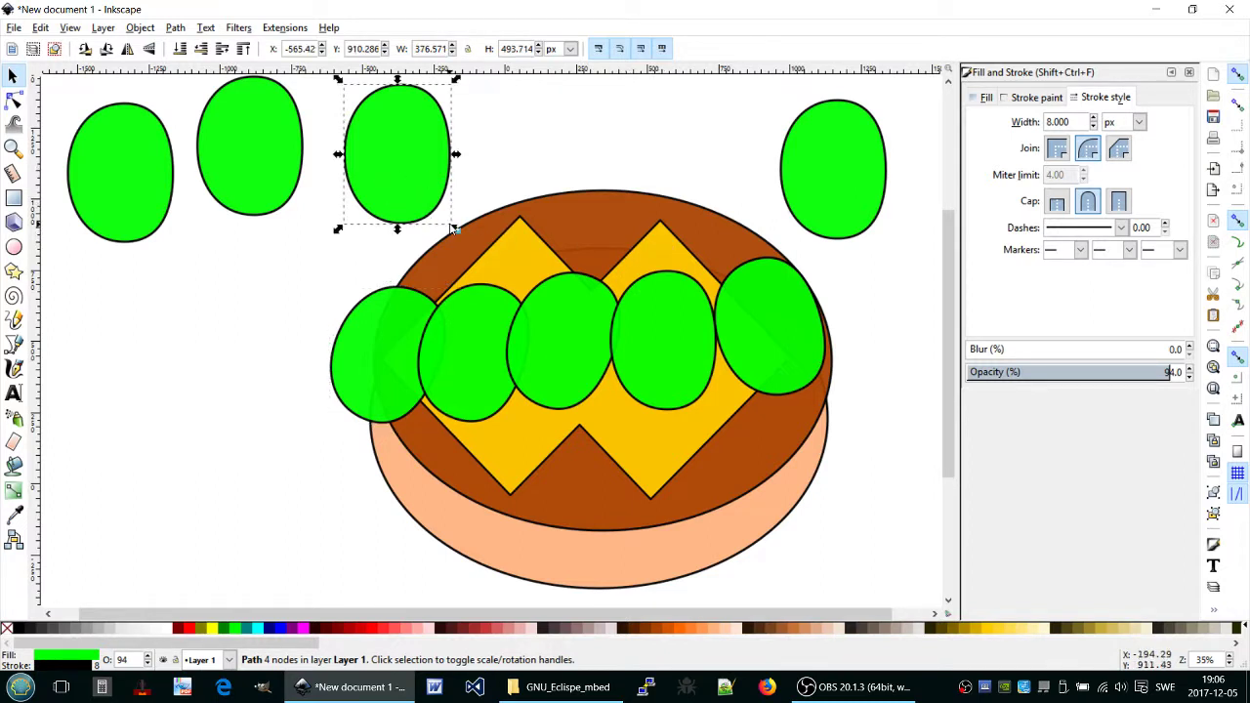
left_click_drag(397, 162, 161, 373)
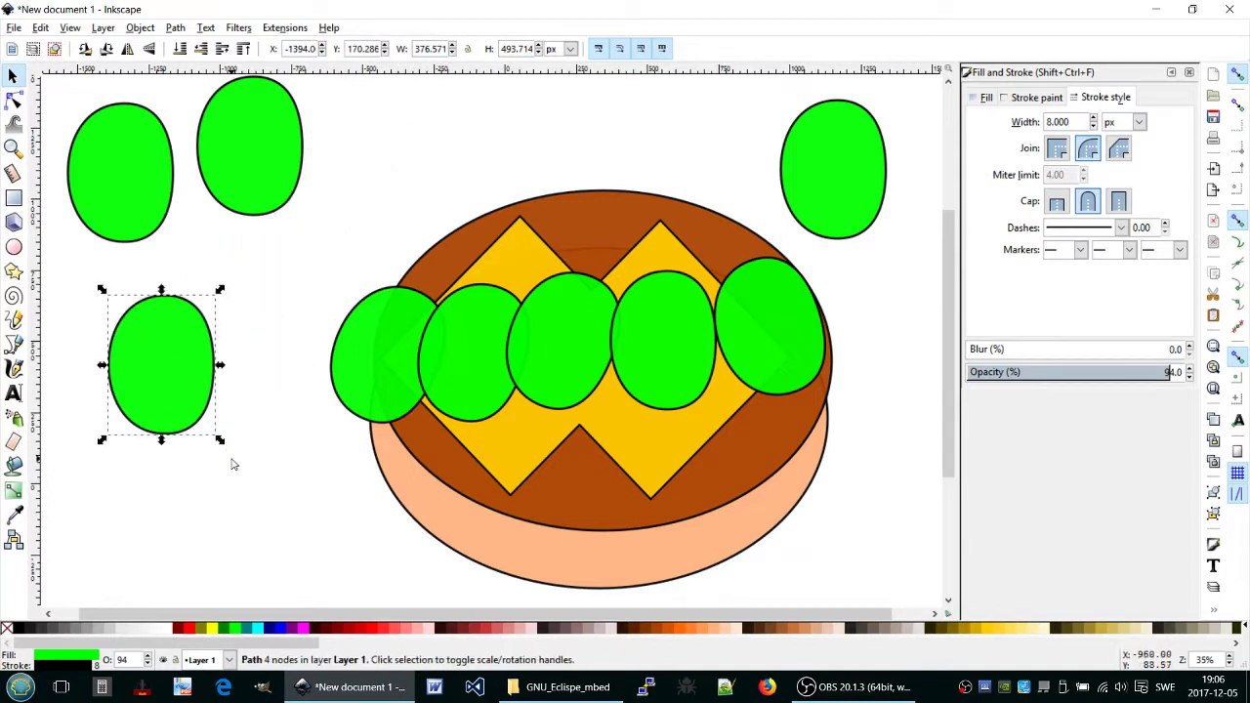
mouse_move(219, 441)
left_mouse_down()
mouse_move(130, 314)
mouse_move(115, 331)
mouse_move(133, 336)
left_mouse_up()
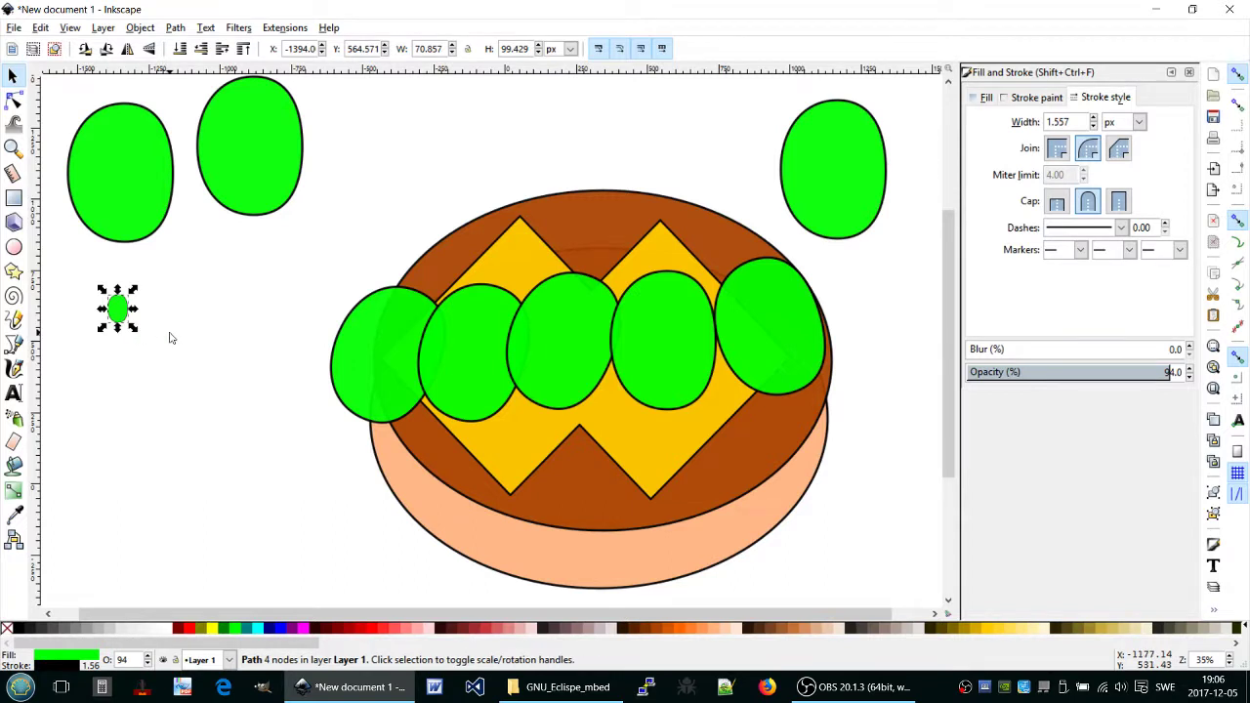
left_click(118, 309)
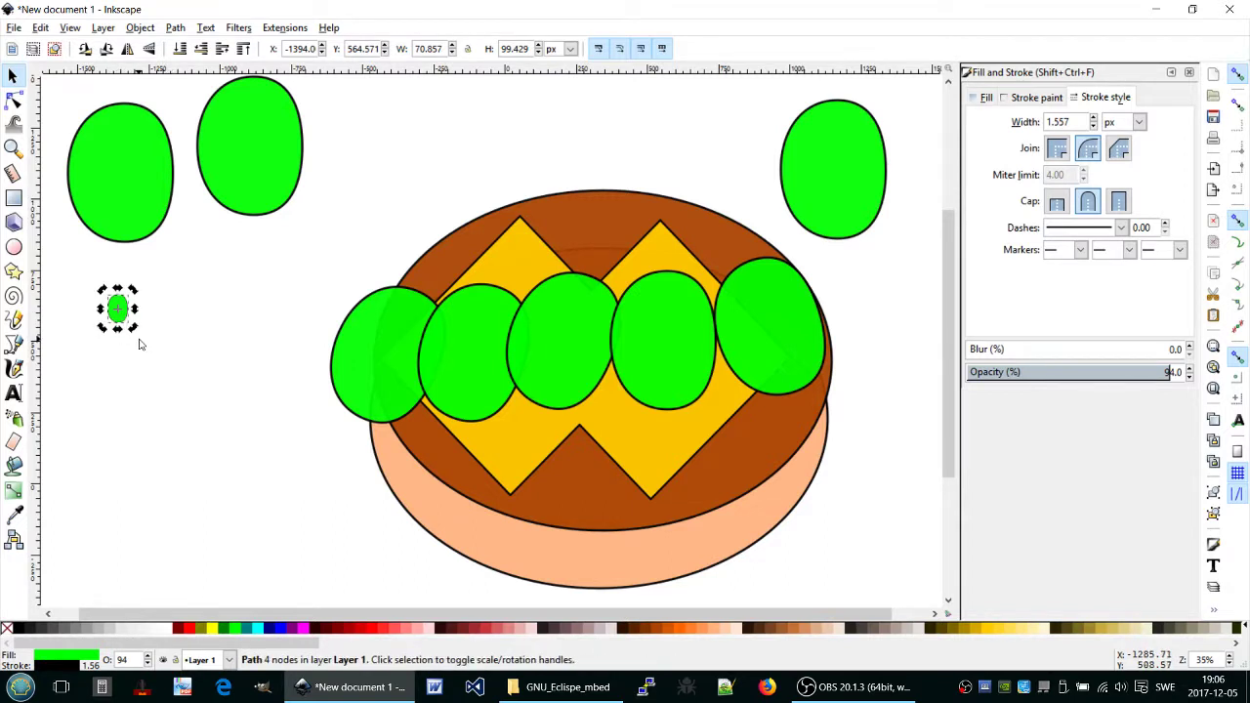
left_click_drag(134, 328, 147, 330)
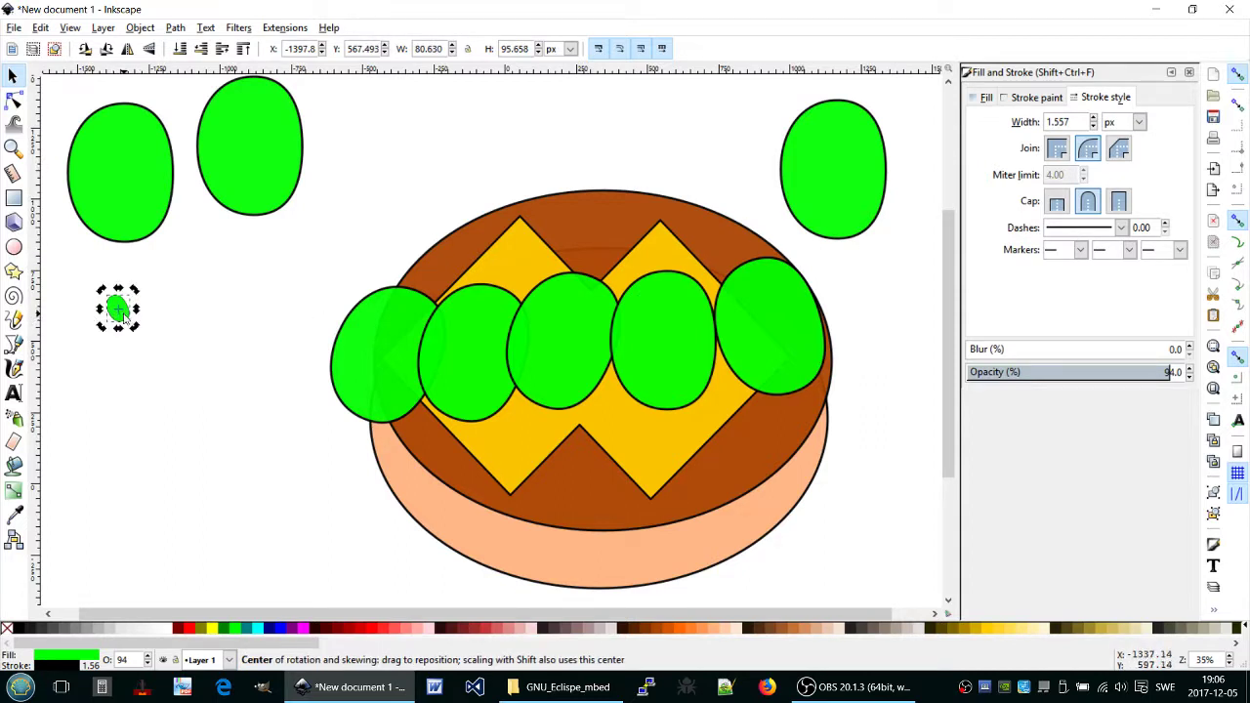
mouse_move(122, 313)
left_mouse_down()
mouse_move(142, 325)
mouse_move(117, 309)
mouse_move(528, 351)
left_mouse_up()
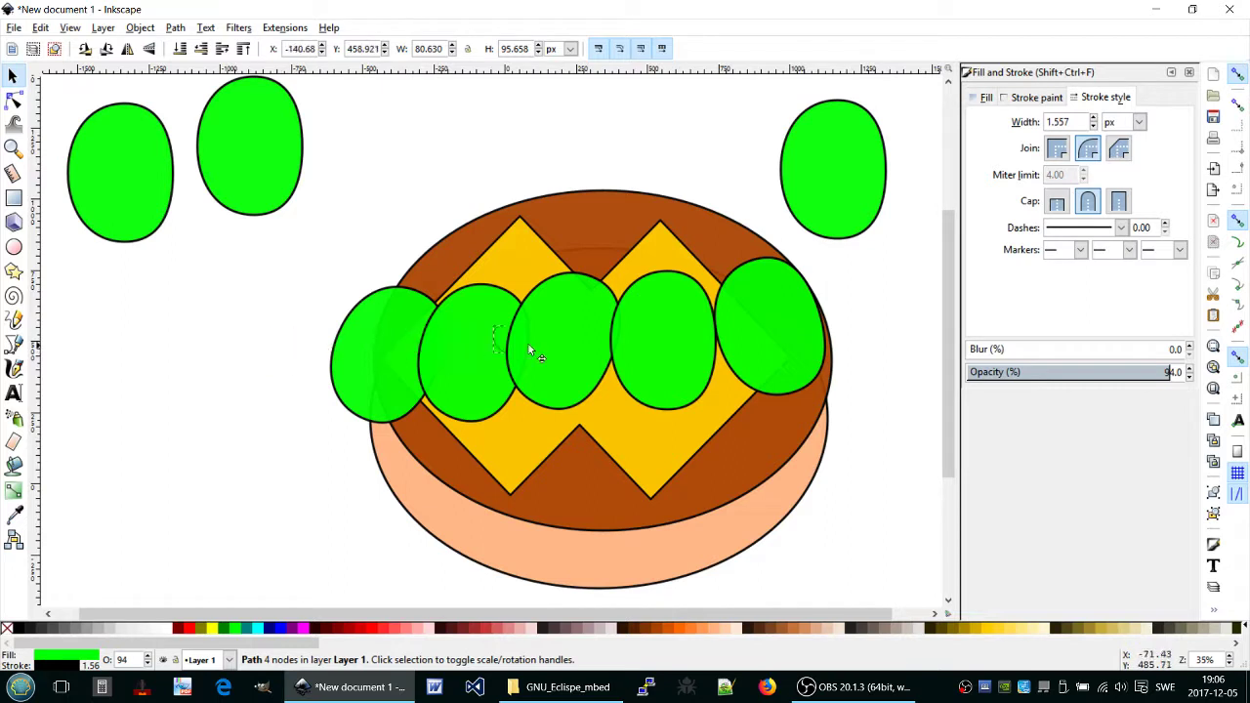
left_click_drag(528, 350, 835, 320)
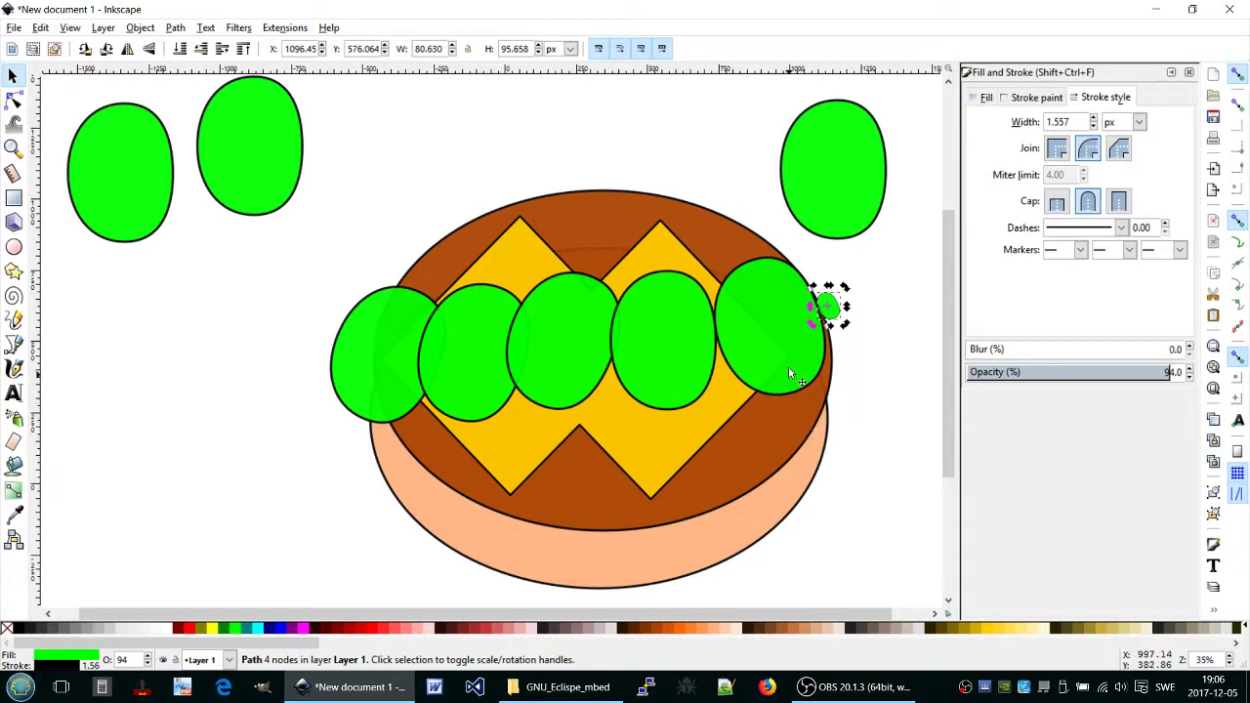
Copy the small ellipse and place the copy just above the first one.
key("ctrl")
key("ctrl+v")
left_click_drag(786, 371, 788, 368)
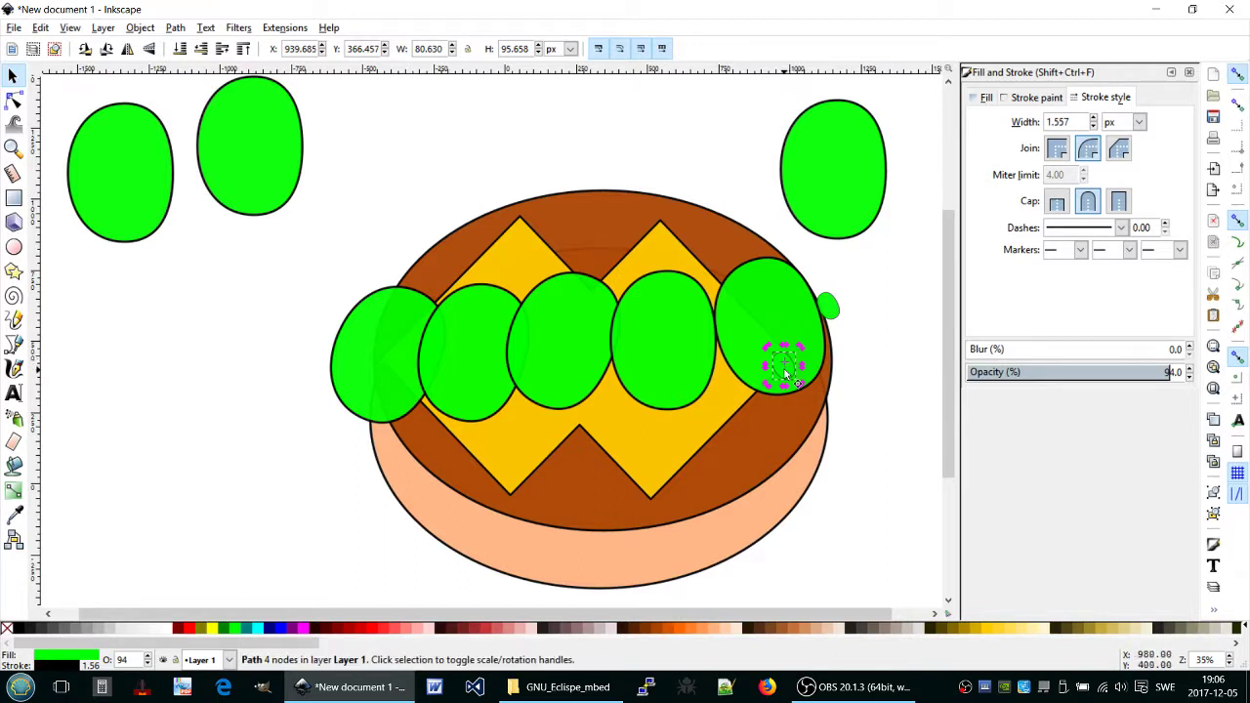
mouse_move(788, 369)
left_mouse_down()
mouse_move(830, 322)
mouse_move(833, 335)
left_mouse_up()
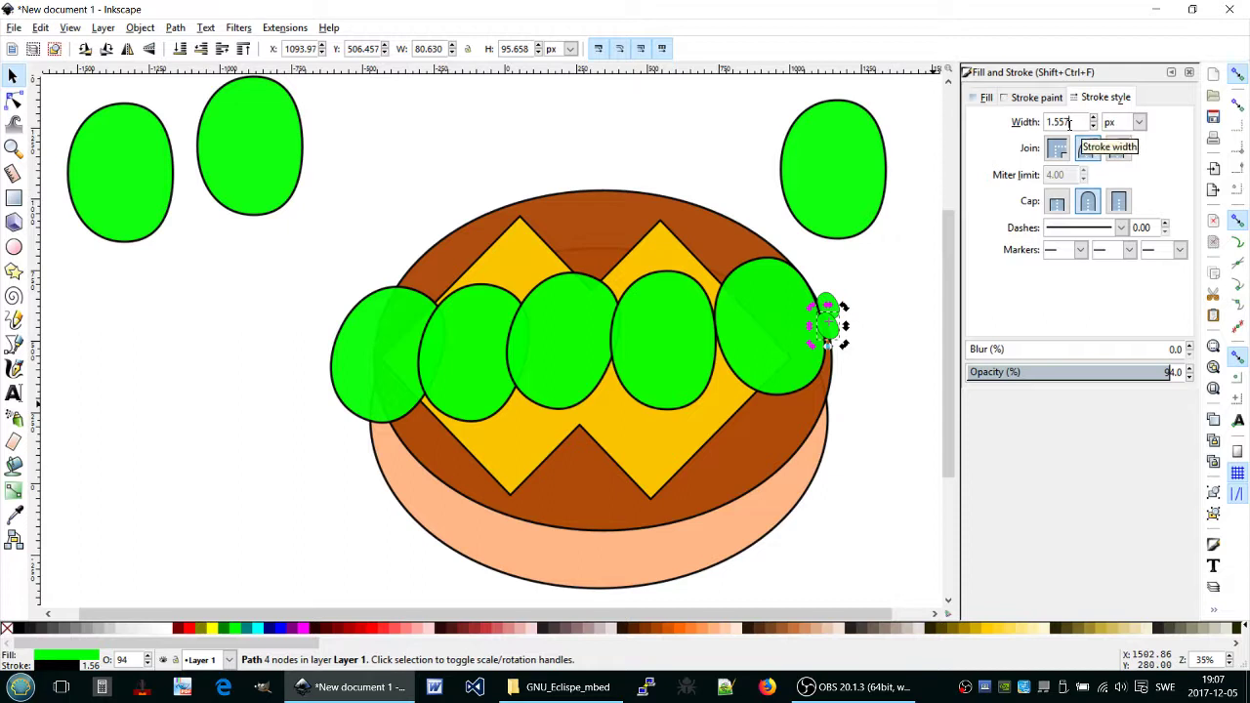
Set the small bump's stroke width to 8 px to match the other leaves.
key("BackSpace")
type("8")
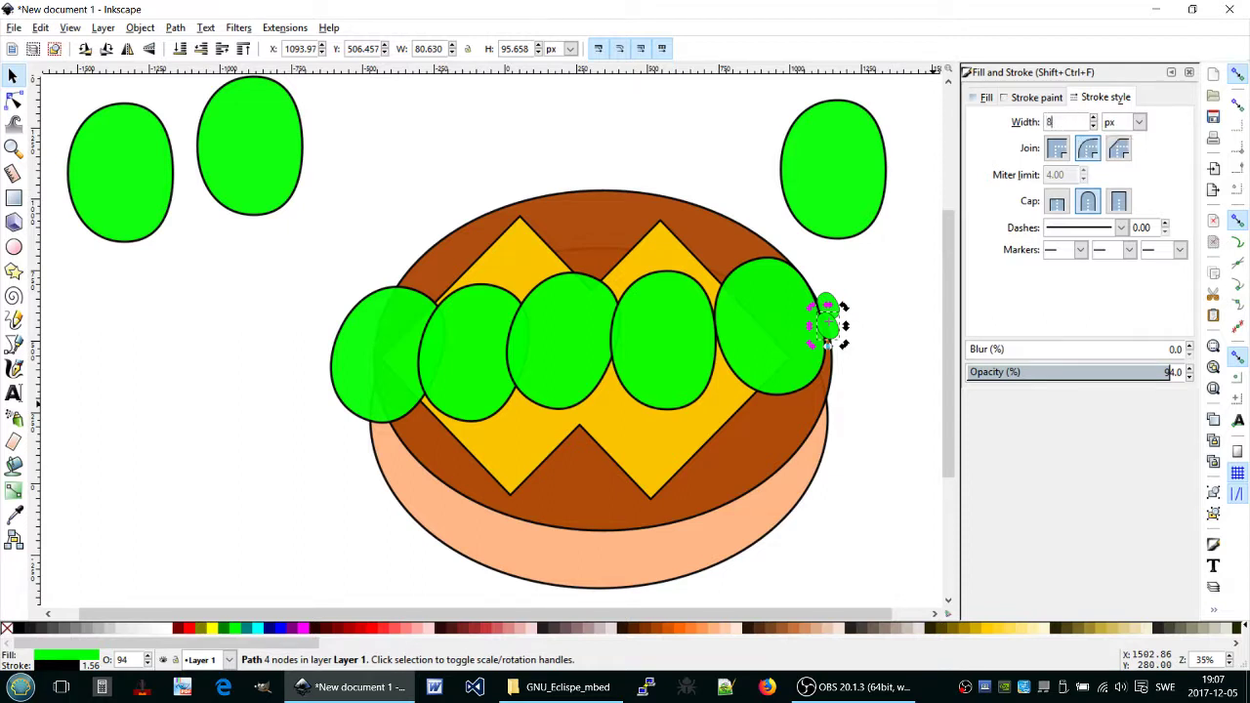
key("Return")
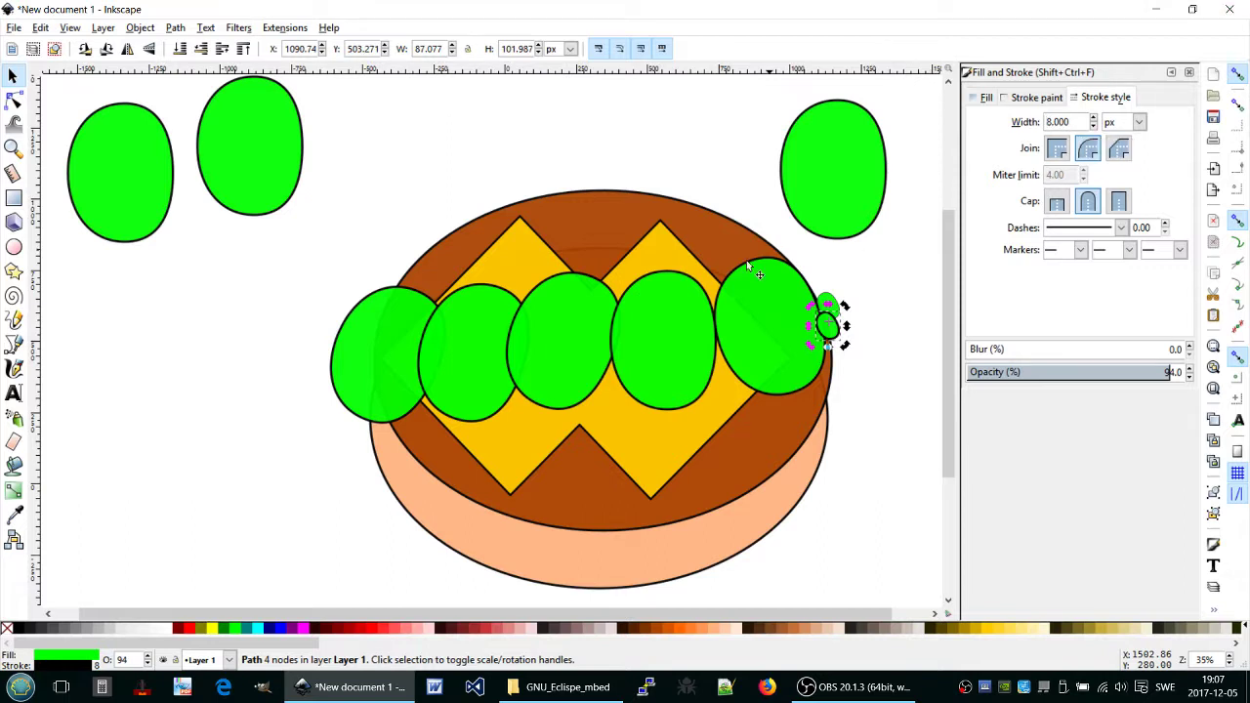
key("ctrl+z")
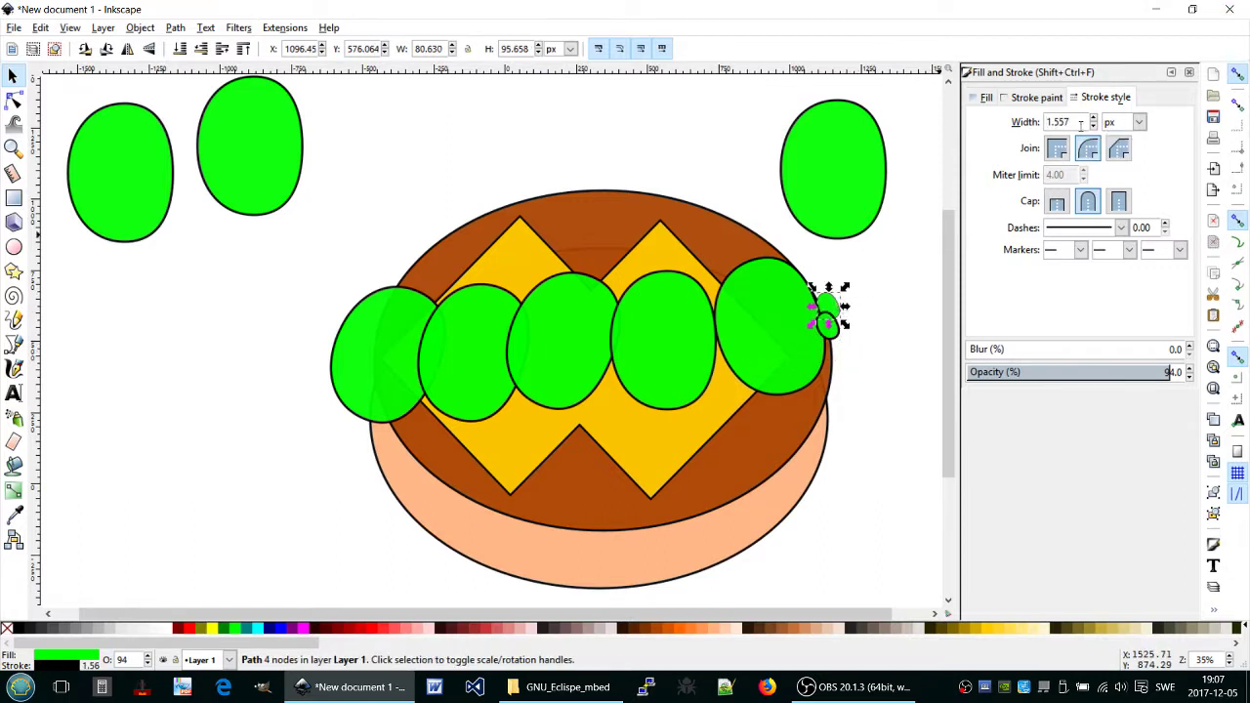
key("BackSpace")
key("BackSpace")
key("Return")
key("Down")
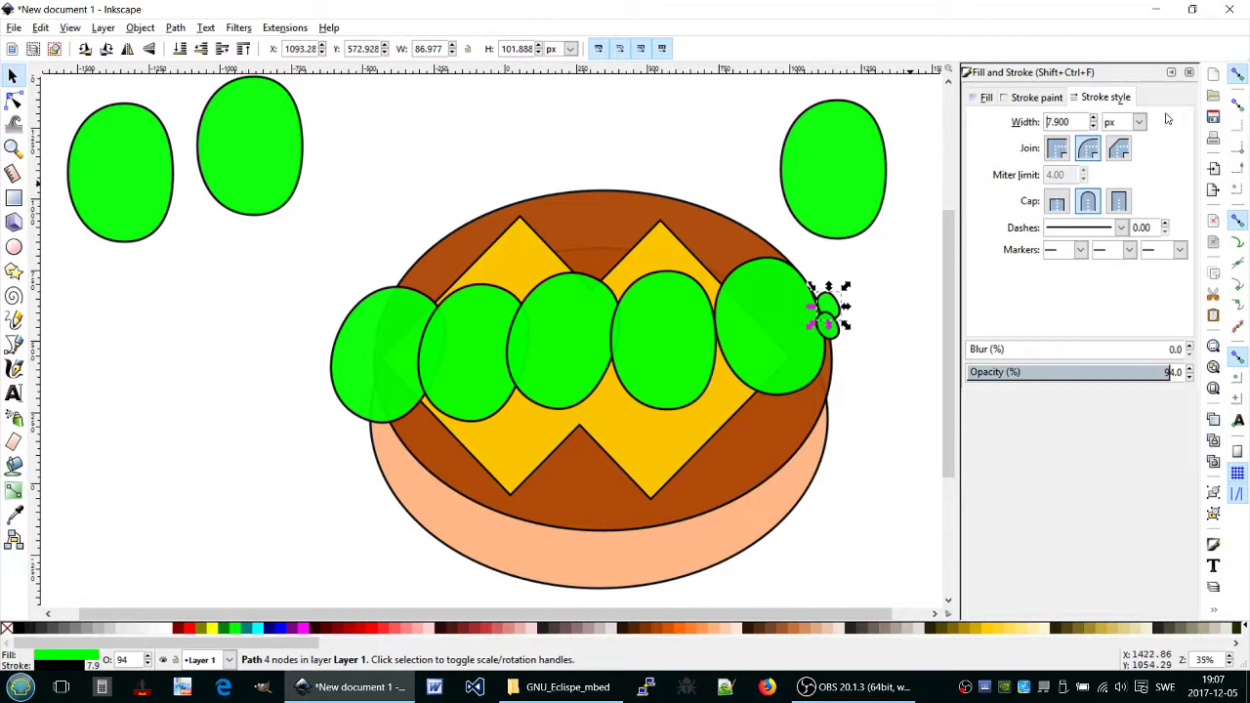
left_click(1094, 118)
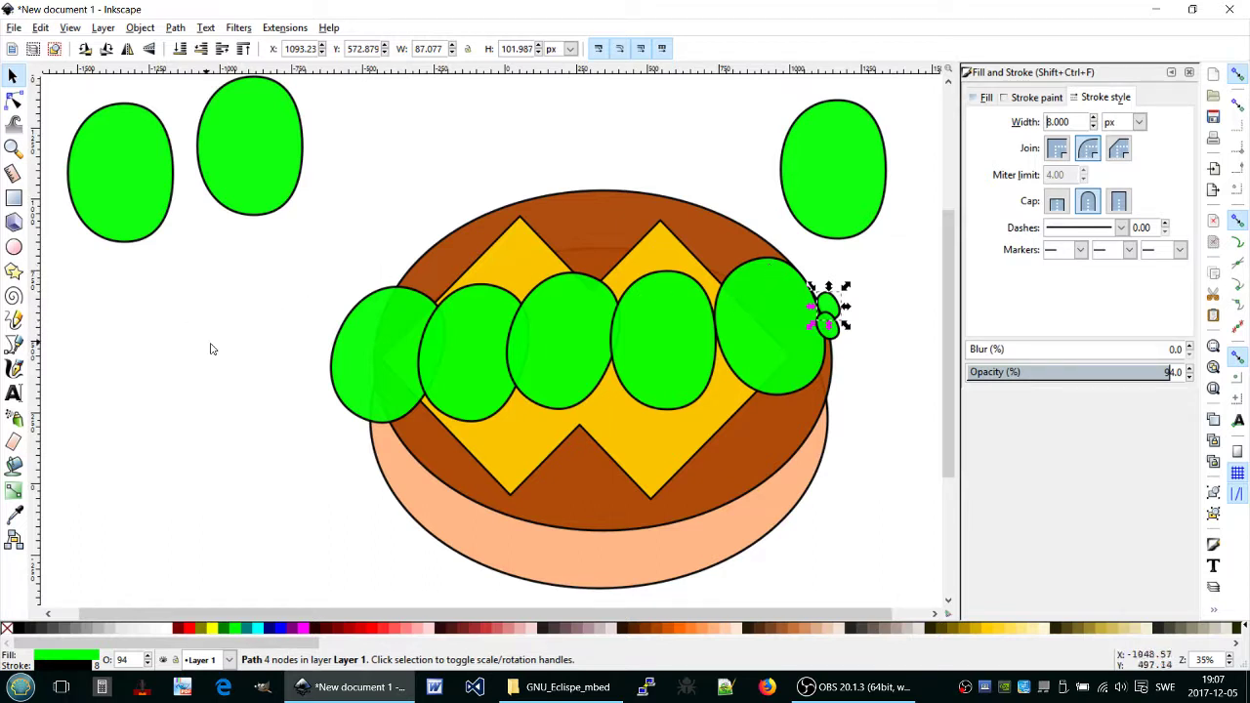
Nudge the small bump along the leaf, paste two copies, and tilt the first copy.
left_click(892, 309)
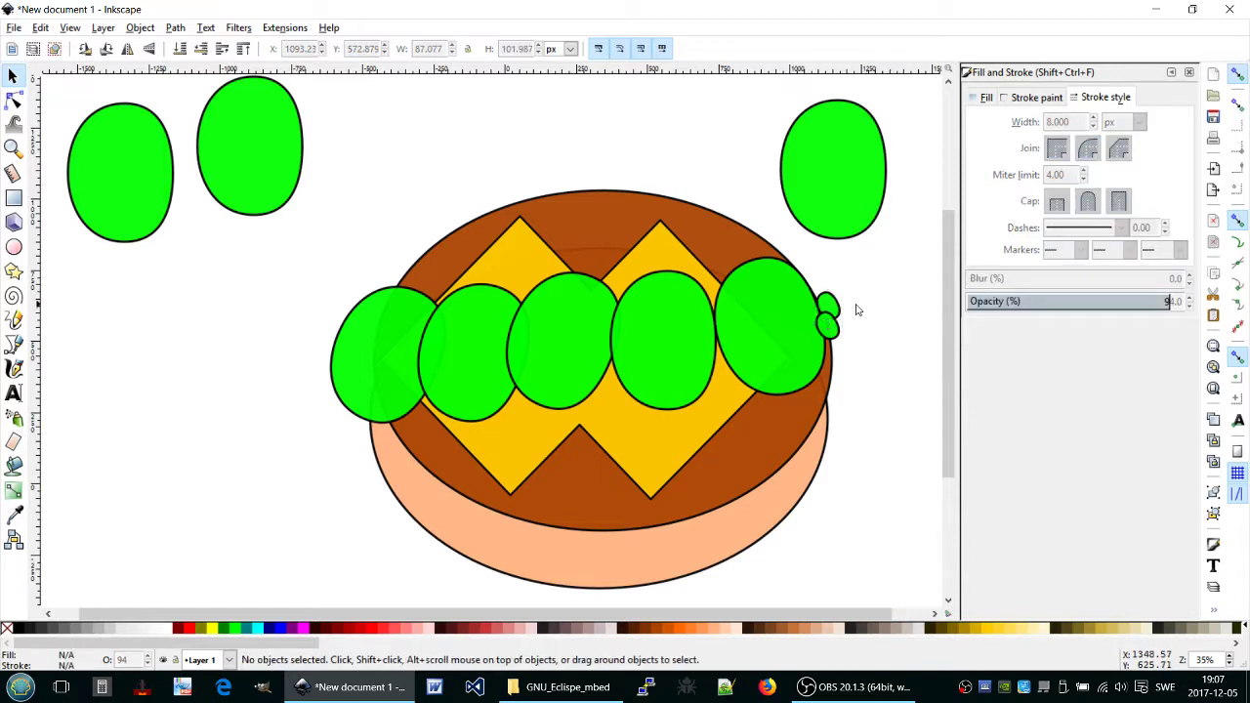
left_click_drag(840, 314, 837, 338)
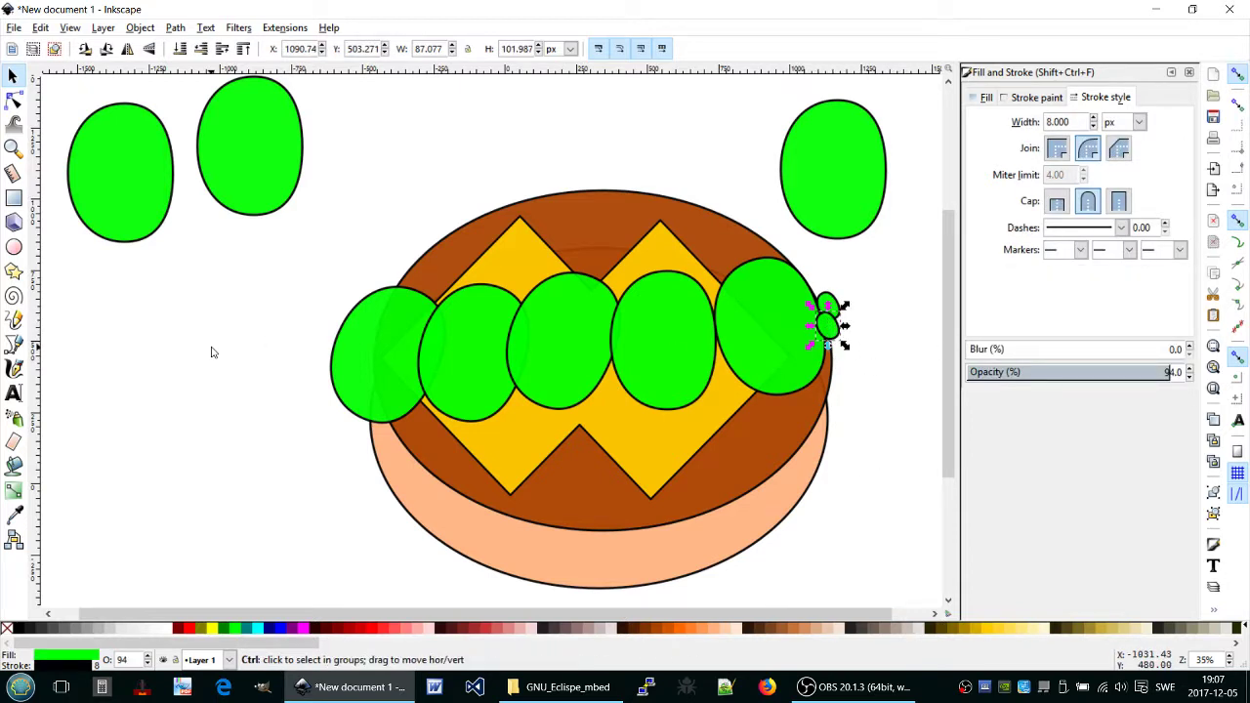
key("ctrl+v")
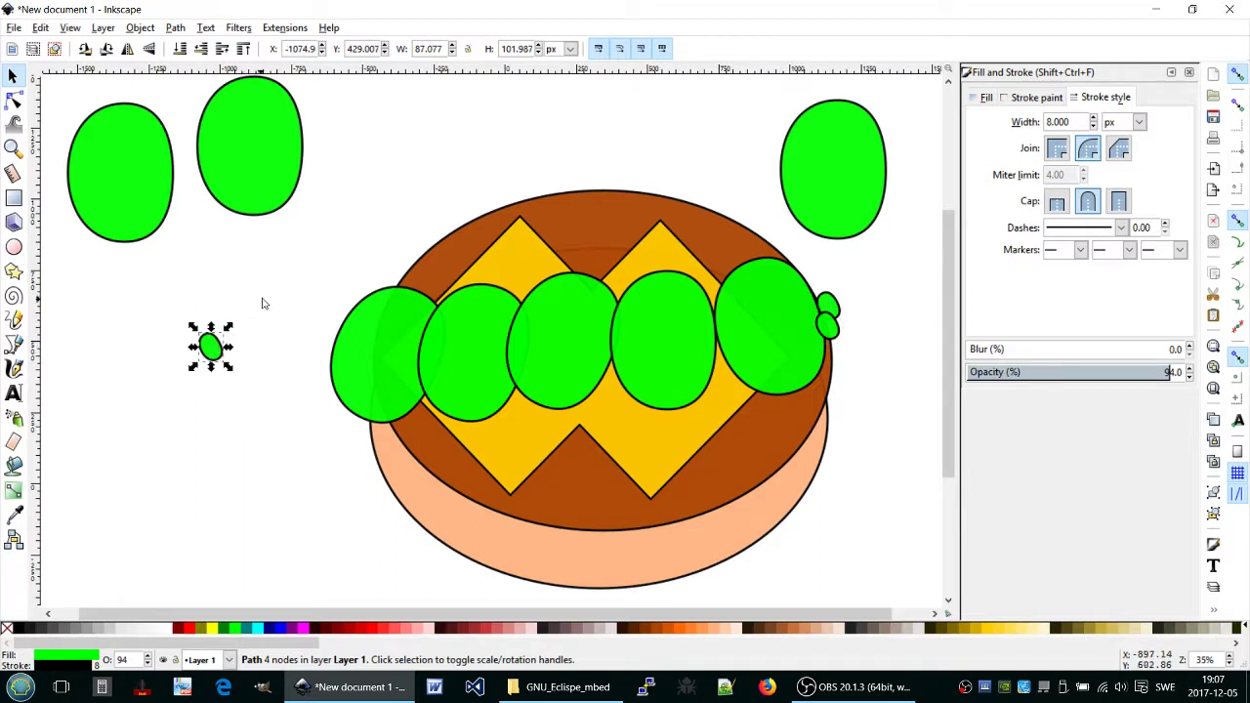
key("ctrl+v")
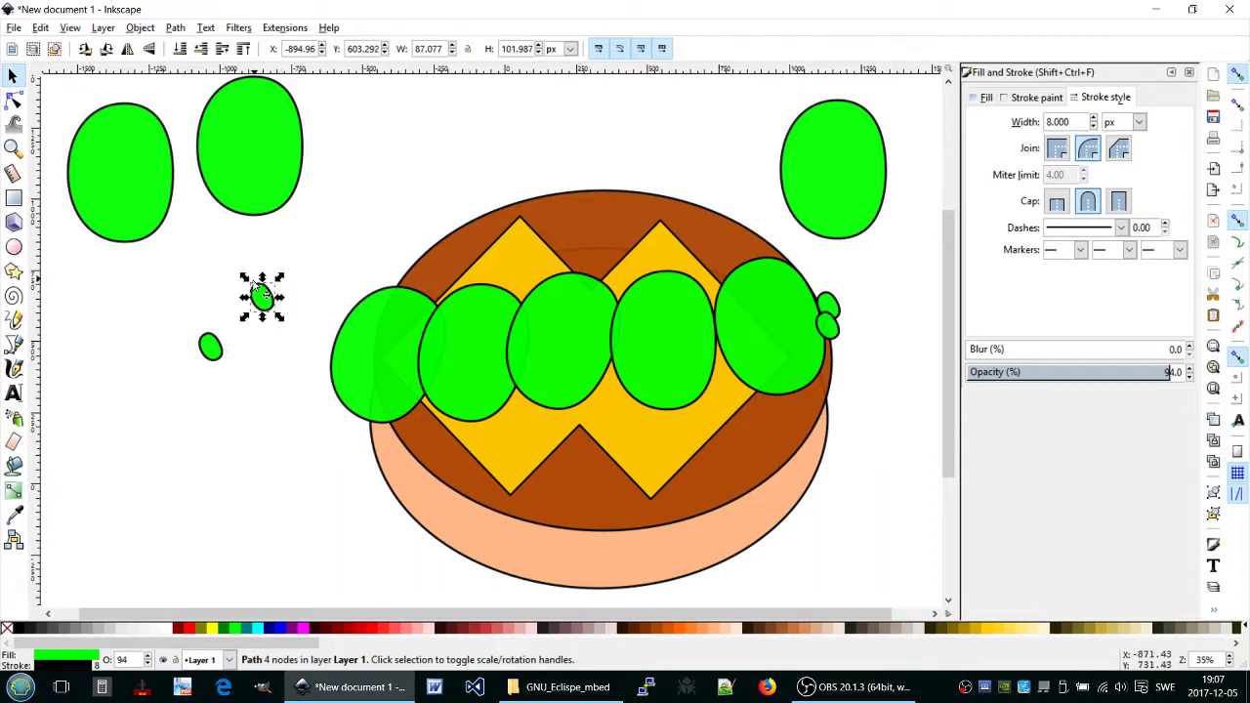
left_click(260, 293)
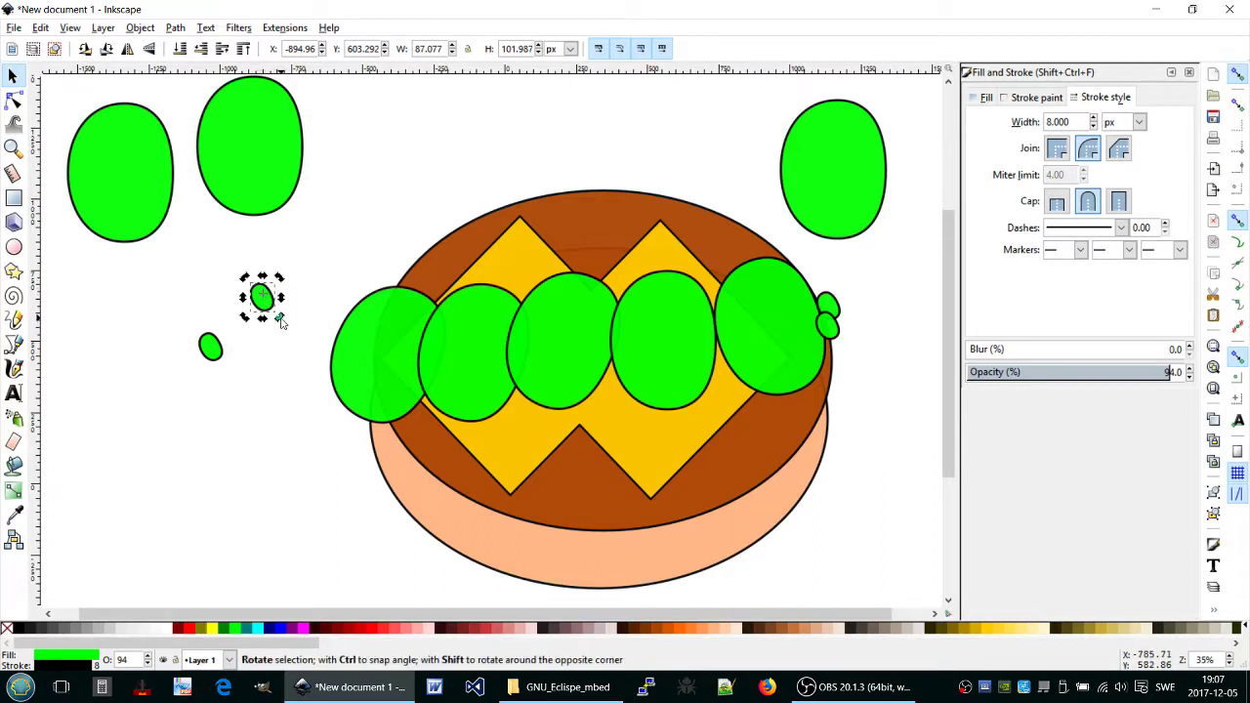
mouse_move(280, 320)
left_mouse_down()
mouse_move(260, 332)
mouse_move(344, 341)
mouse_move(340, 315)
left_mouse_up()
left_click(244, 311)
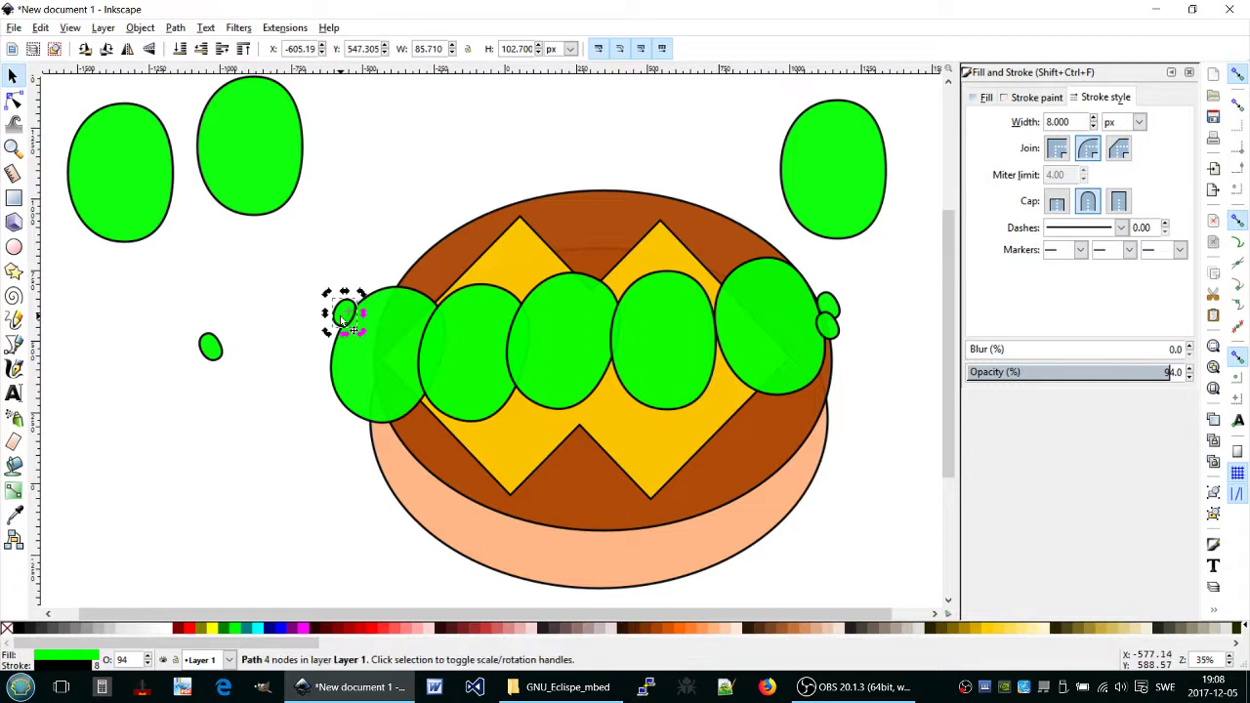
Tilt the second small copy onto the left leaf's top, then select the spare upper ellipse.
left_click(215, 353)
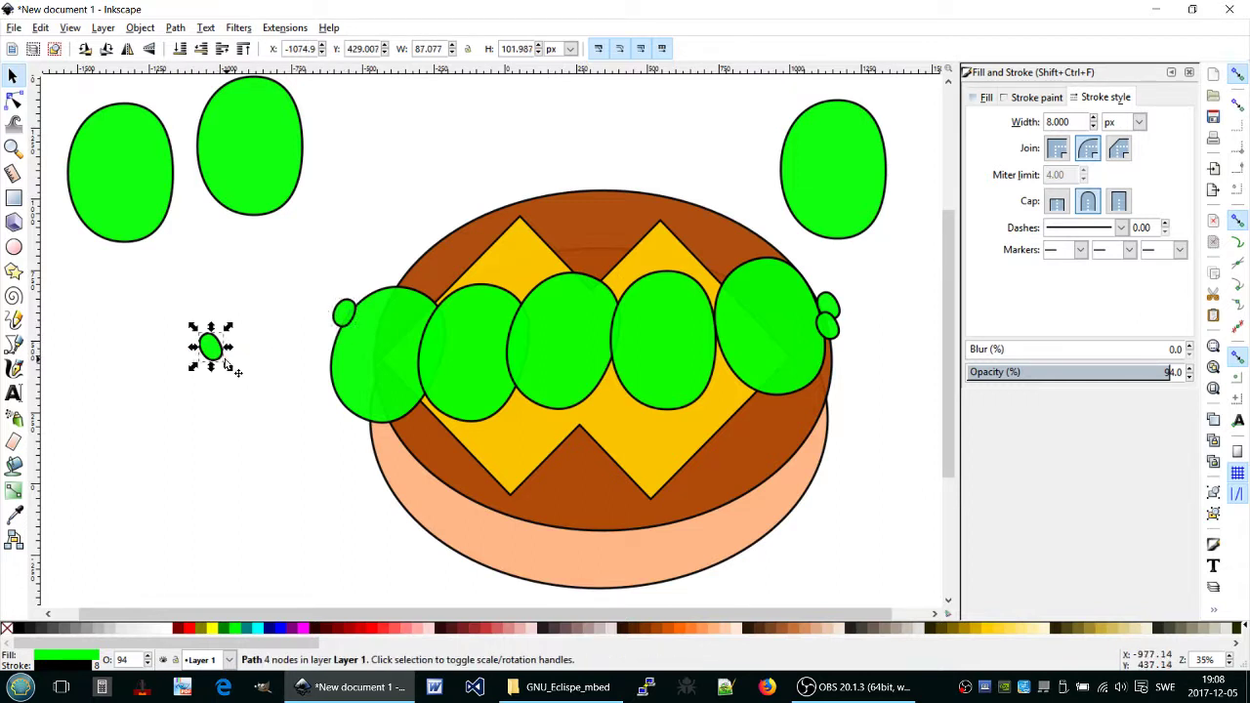
left_click(217, 351)
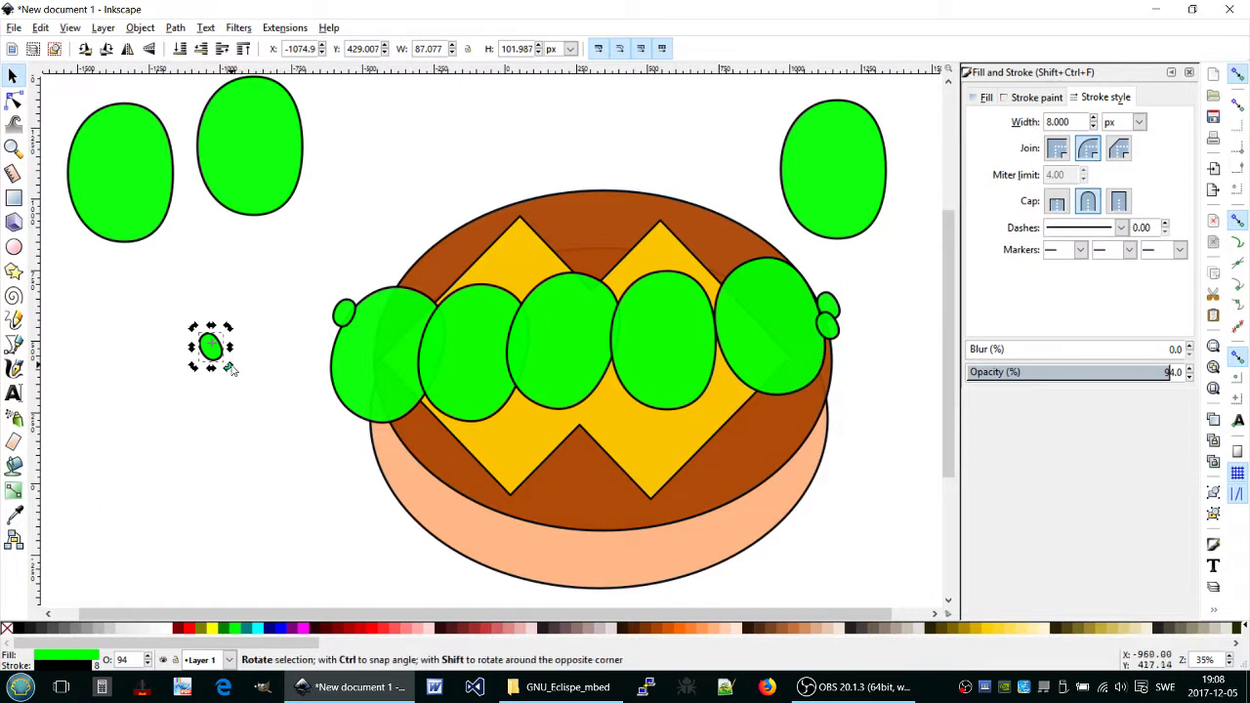
mouse_move(232, 369)
left_mouse_down()
mouse_move(207, 376)
mouse_move(318, 366)
mouse_move(350, 309)
mouse_move(341, 302)
mouse_move(351, 324)
left_mouse_up()
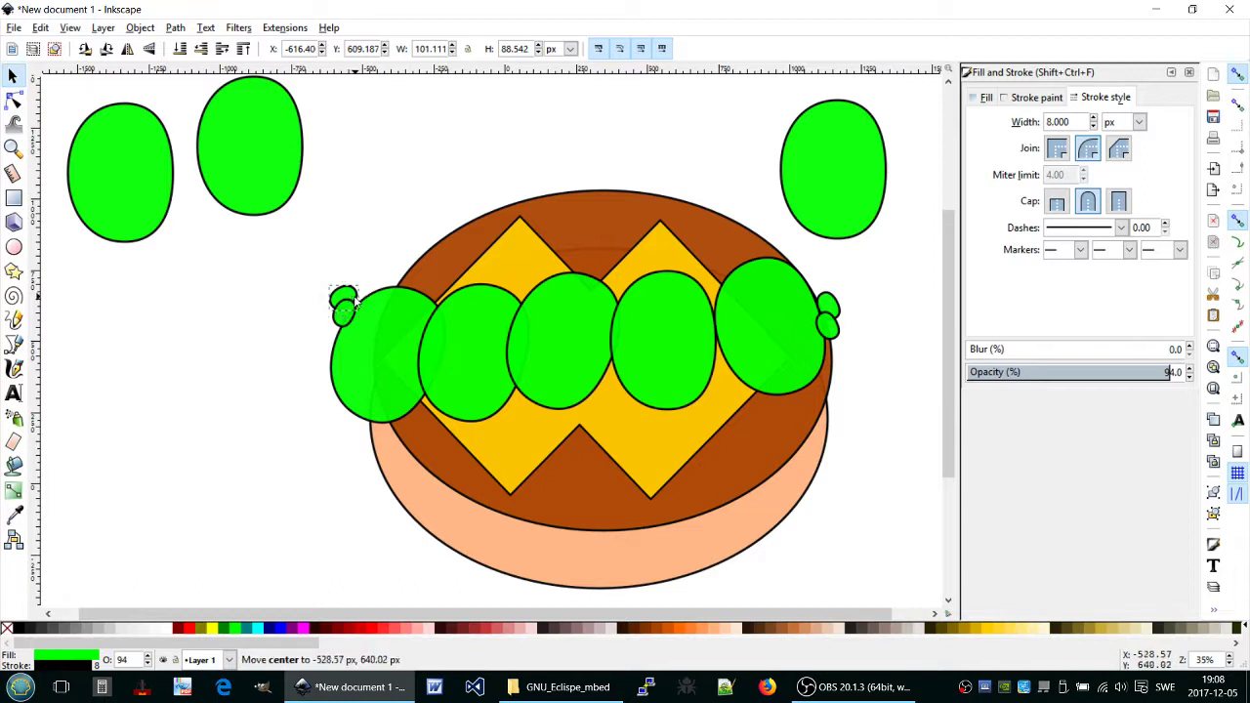
left_click(358, 303)
left_click_drag(352, 295, 356, 296)
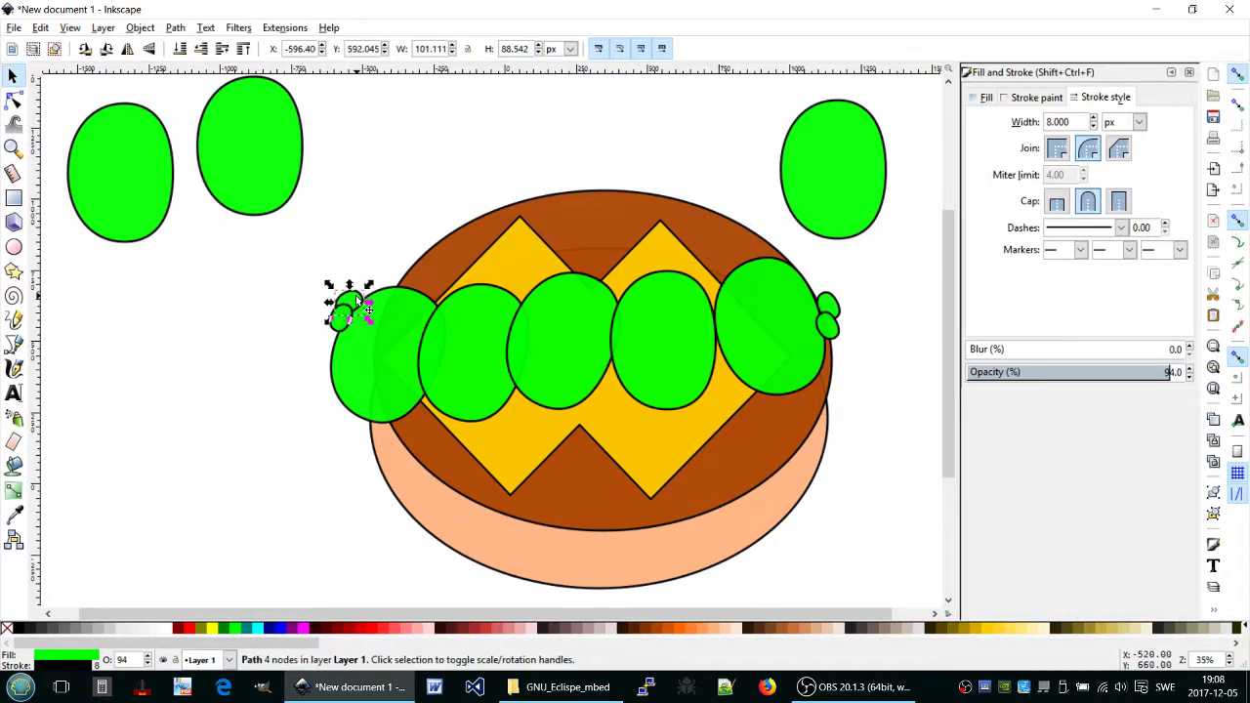
left_click(249, 181)
Delete the spare upper and upper-left green ellipses, then select the peach bottom bun.
key("Delete")
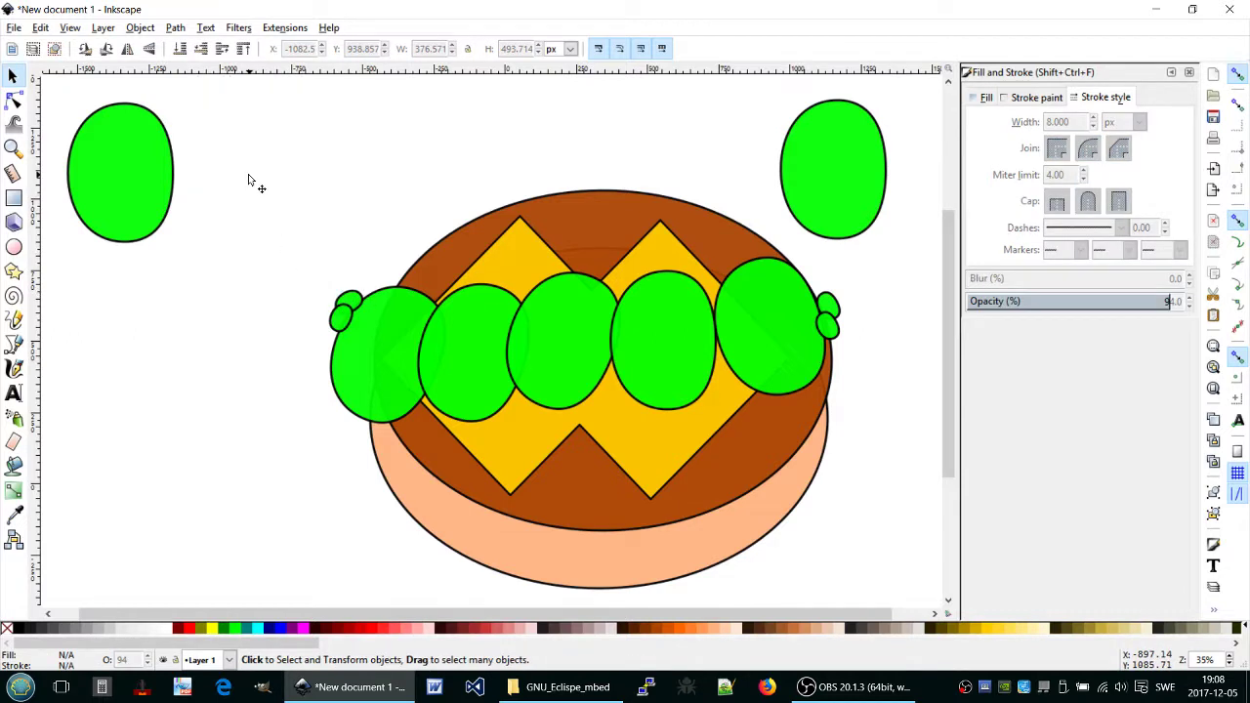
left_click(142, 184)
left_click(142, 184)
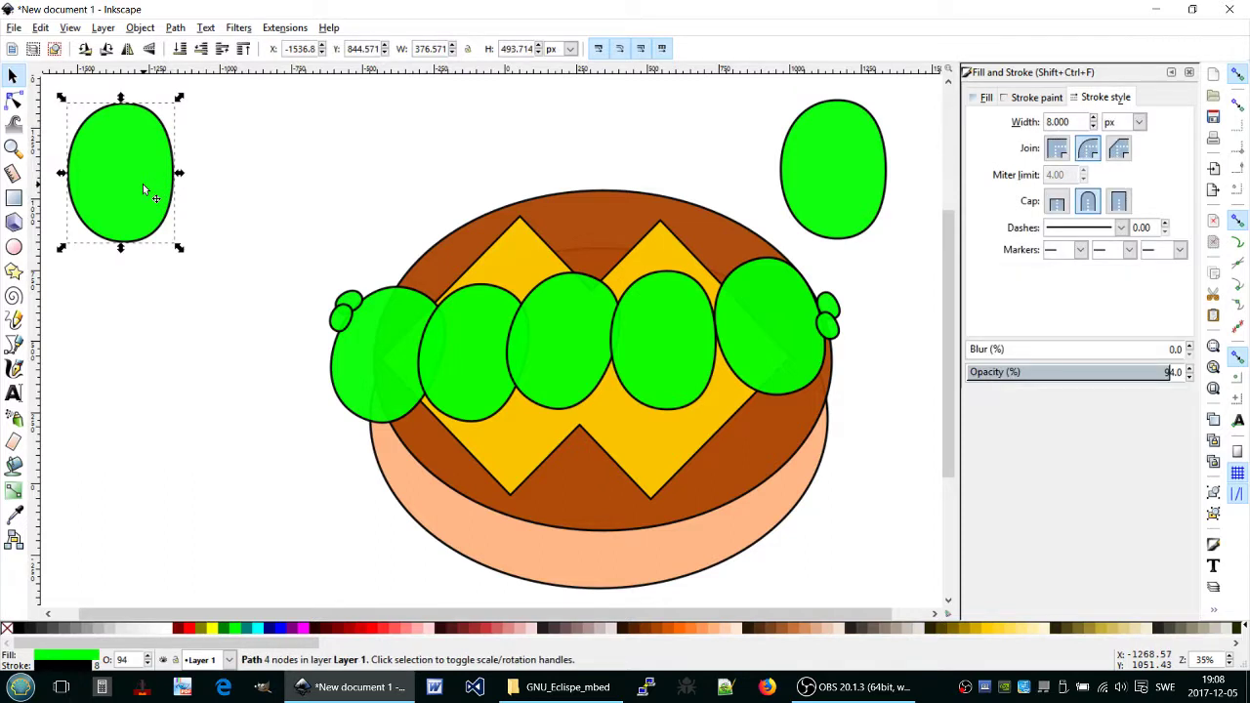
key("Delete")
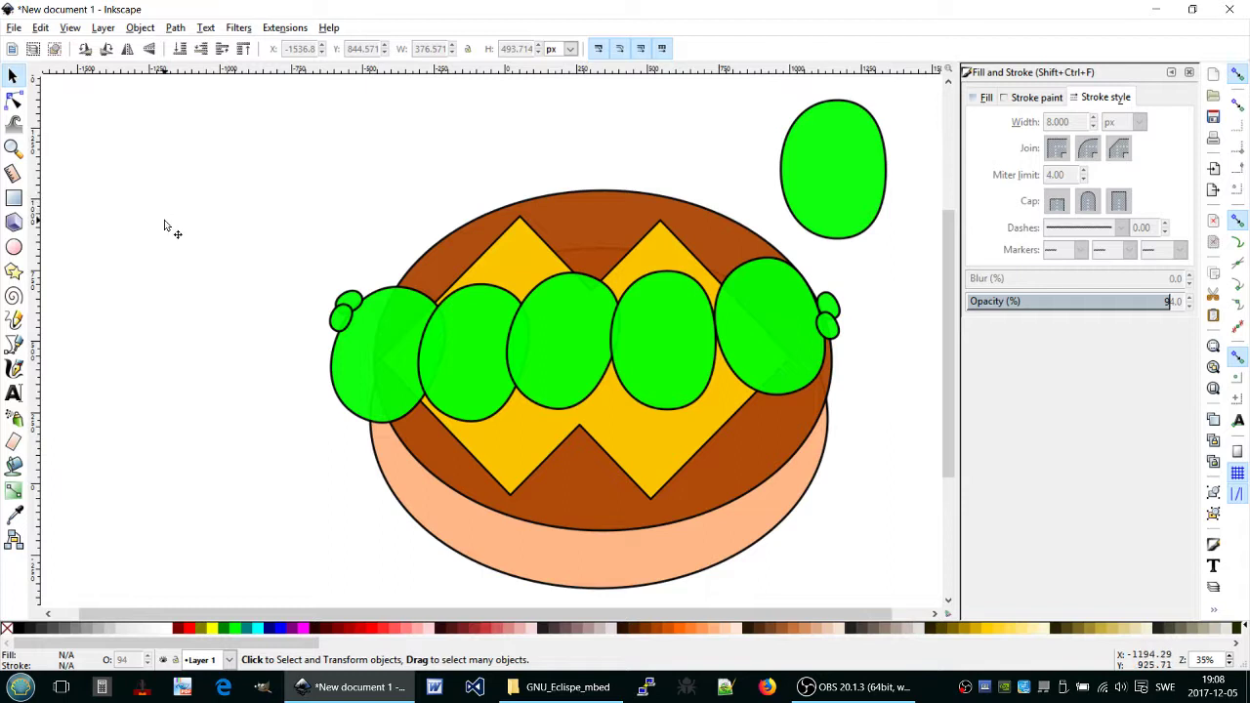
left_click(626, 553)
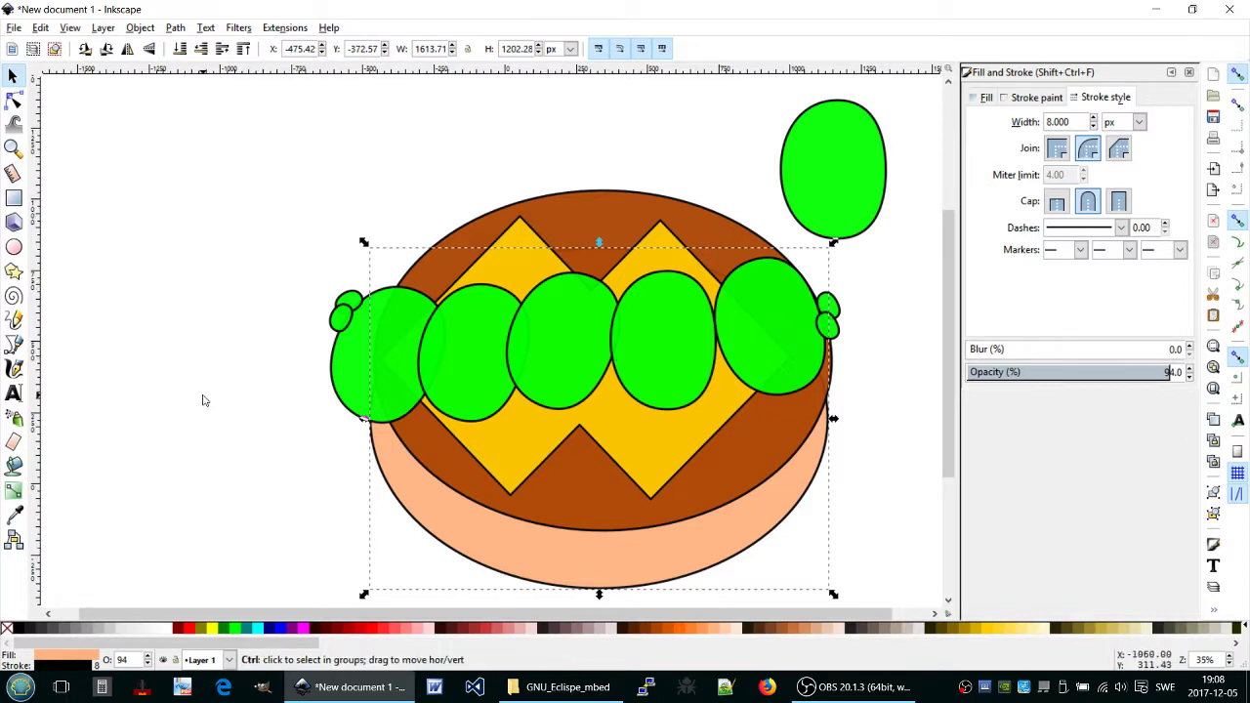
Copy the peach bun ellipse, move it above the lettuce, and flatten it into a top bun.
key("ctrl+v")
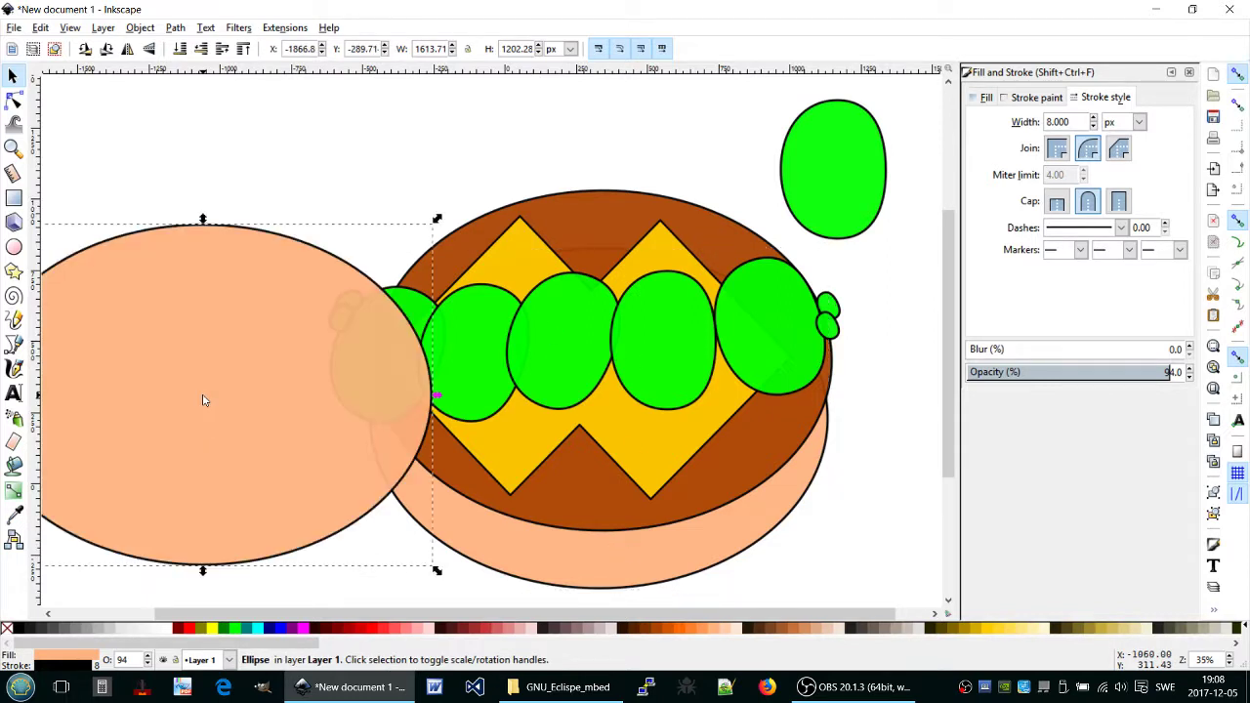
left_click_drag(203, 400, 294, 366)
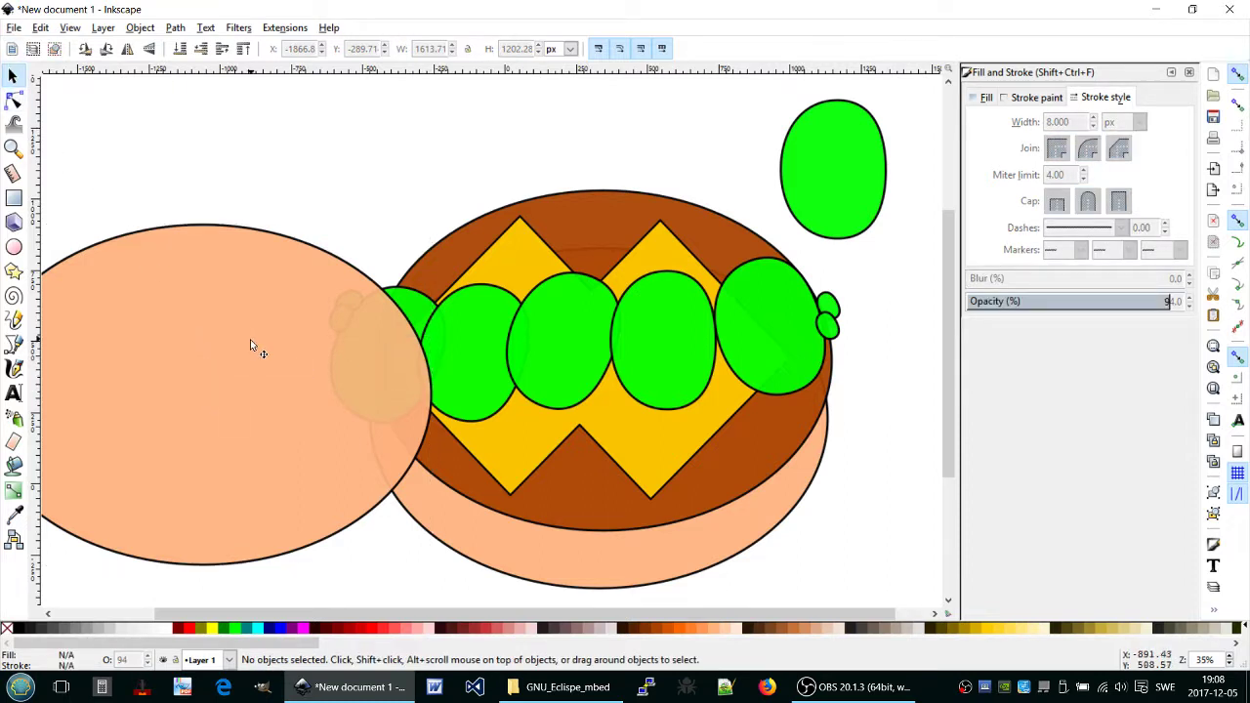
mouse_move(251, 344)
left_mouse_down()
mouse_move(644, 251)
mouse_move(651, 162)
left_mouse_up()
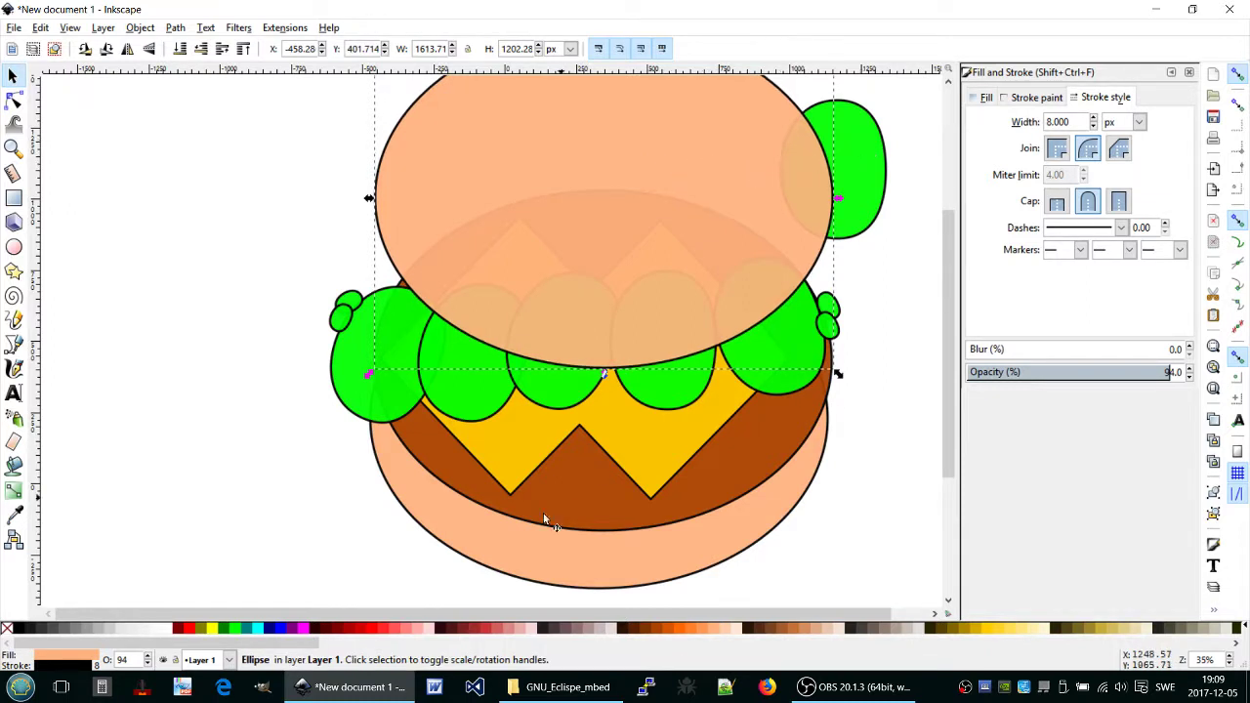
scroll(518, 562, "down", 1)
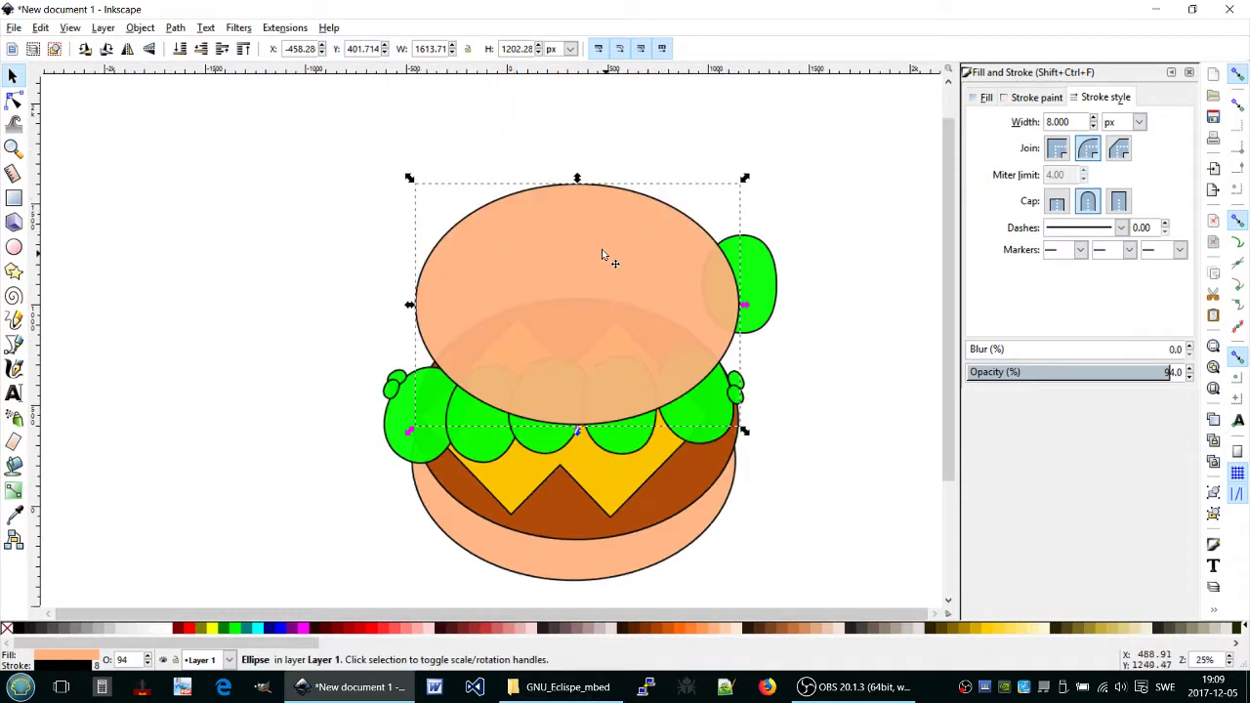
mouse_move(562, 290)
left_mouse_down()
mouse_move(536, 316)
mouse_move(545, 306)
left_mouse_up()
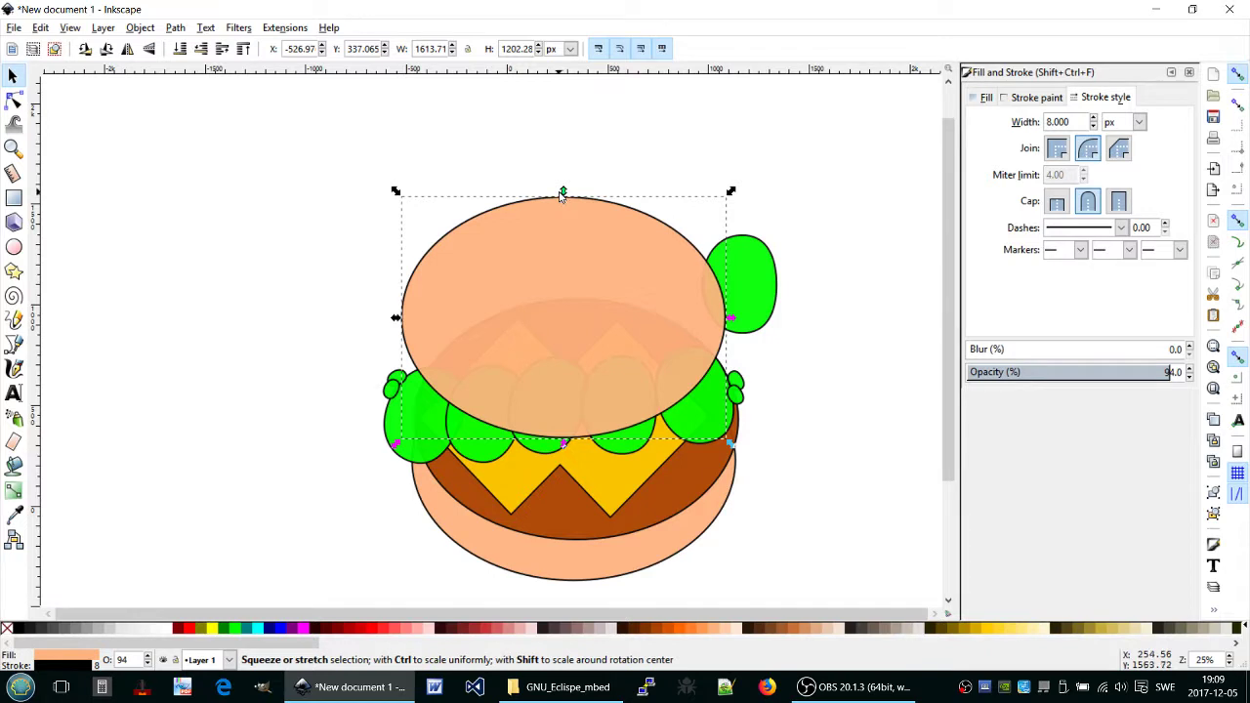
left_click_drag(563, 193, 540, 266)
left_click_drag(540, 384, 543, 395)
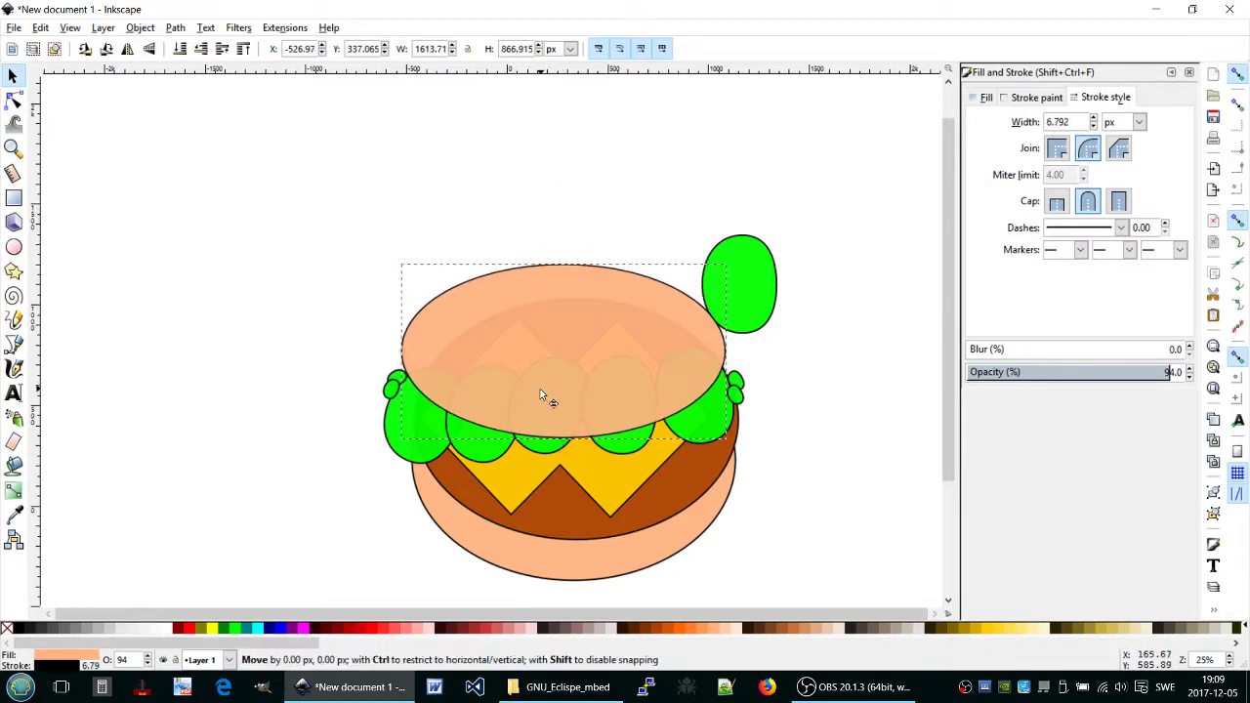
left_click_drag(540, 445, 548, 444)
left_click(550, 451)
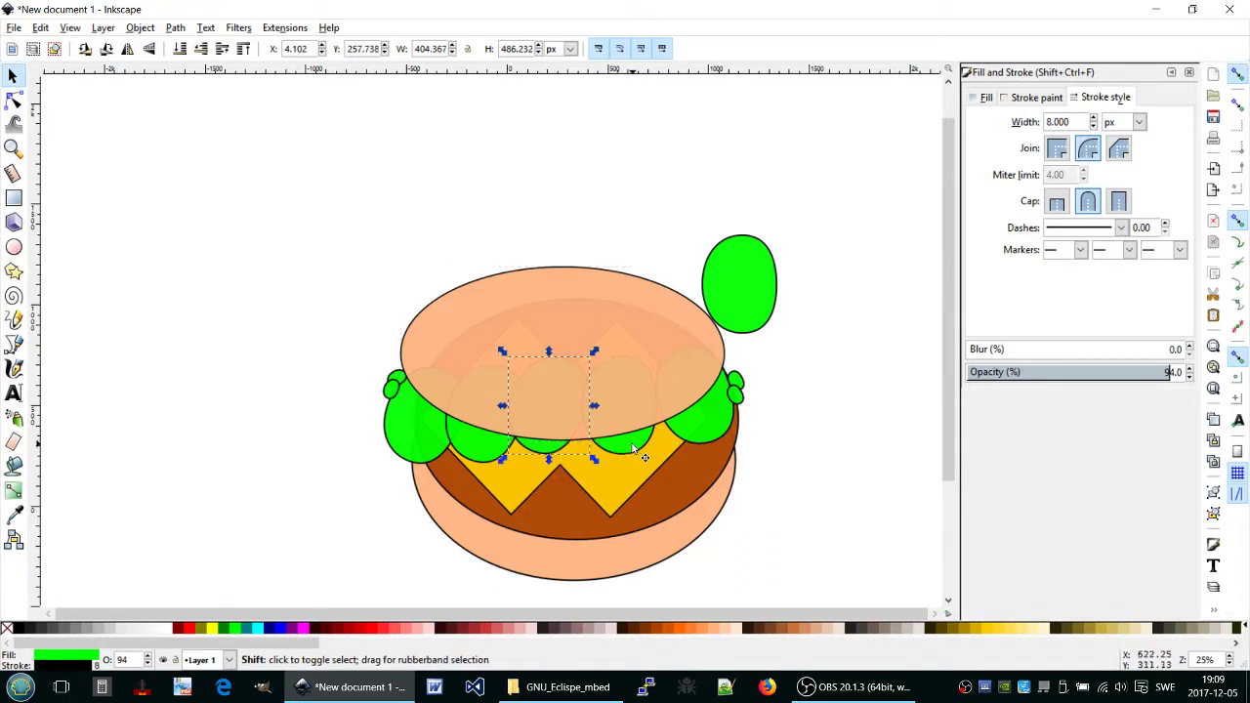
Select the lettuce leaves and lower them a few steps with the Down arrow.
left_click(633, 447, "shift")
left_click(681, 439, "shift")
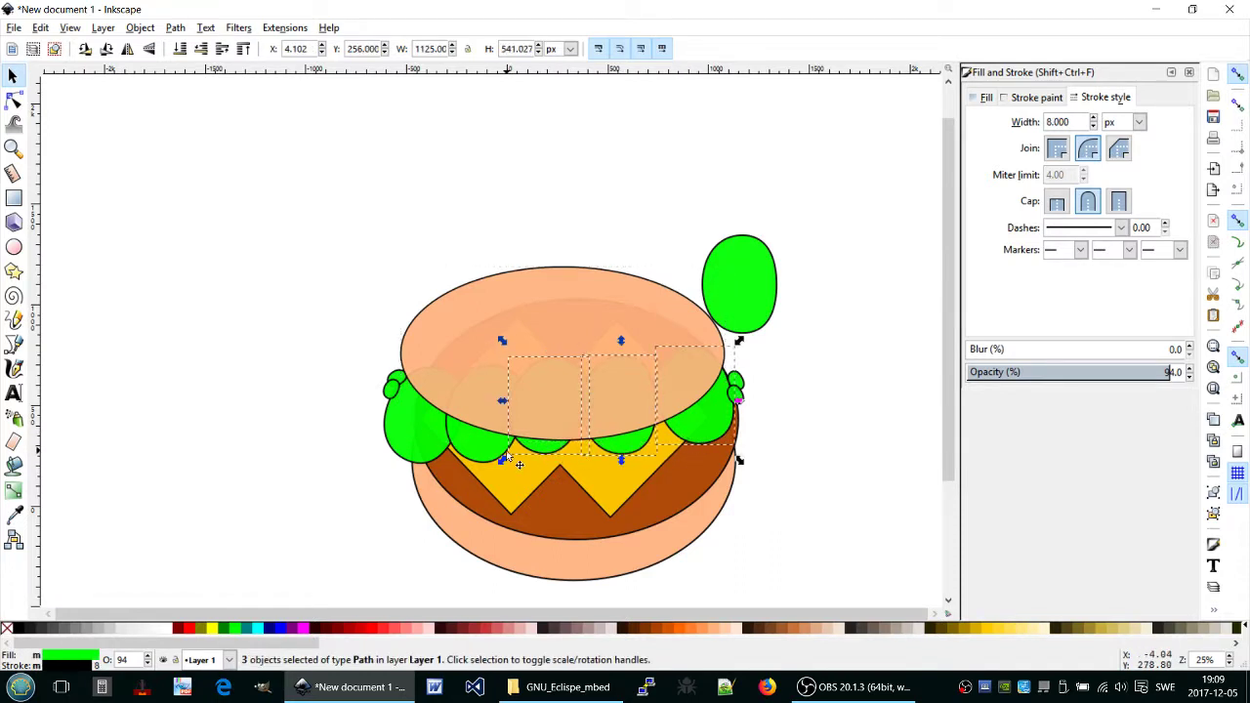
left_click(488, 447, "shift")
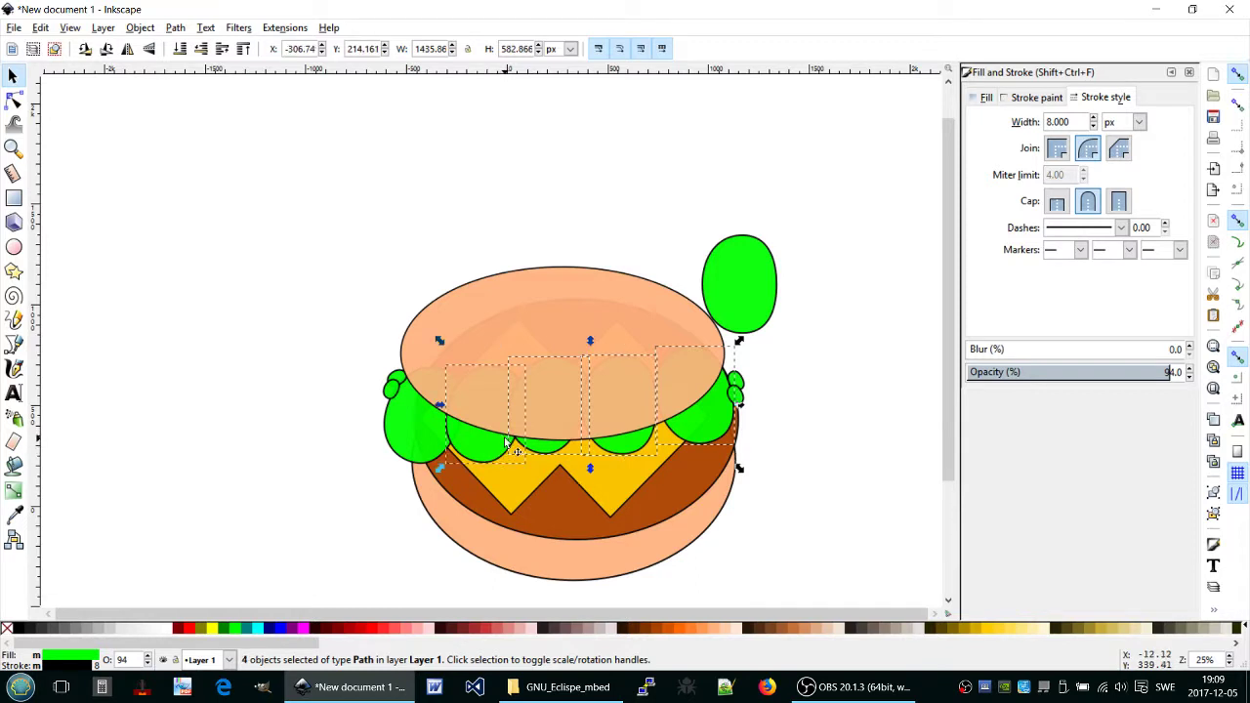
key("Down")
key("Down")
key("Down")
key("Down")
key("Down")
key("Down")
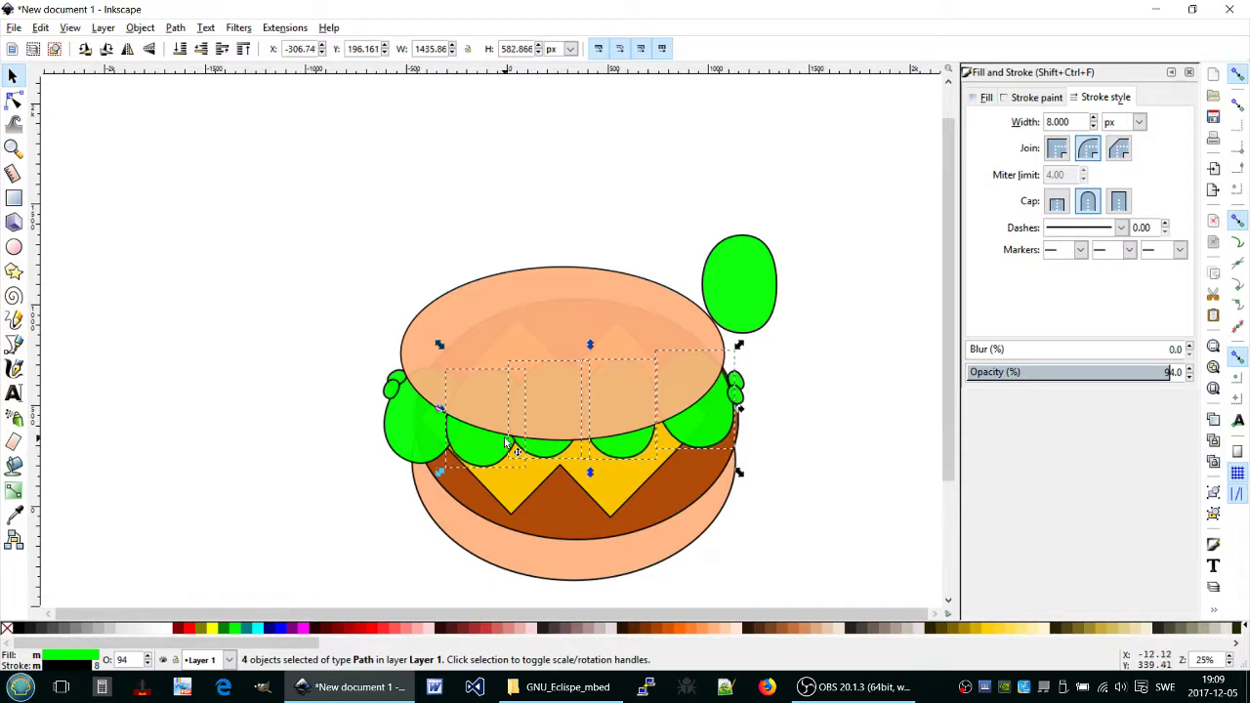
key("Down")
key("Down")
key("Down")
key("Down")
key("Down")
key("Down")
key("Down")
key("Down")
key("Down")
key("Down")
key("Down")
key("Down")
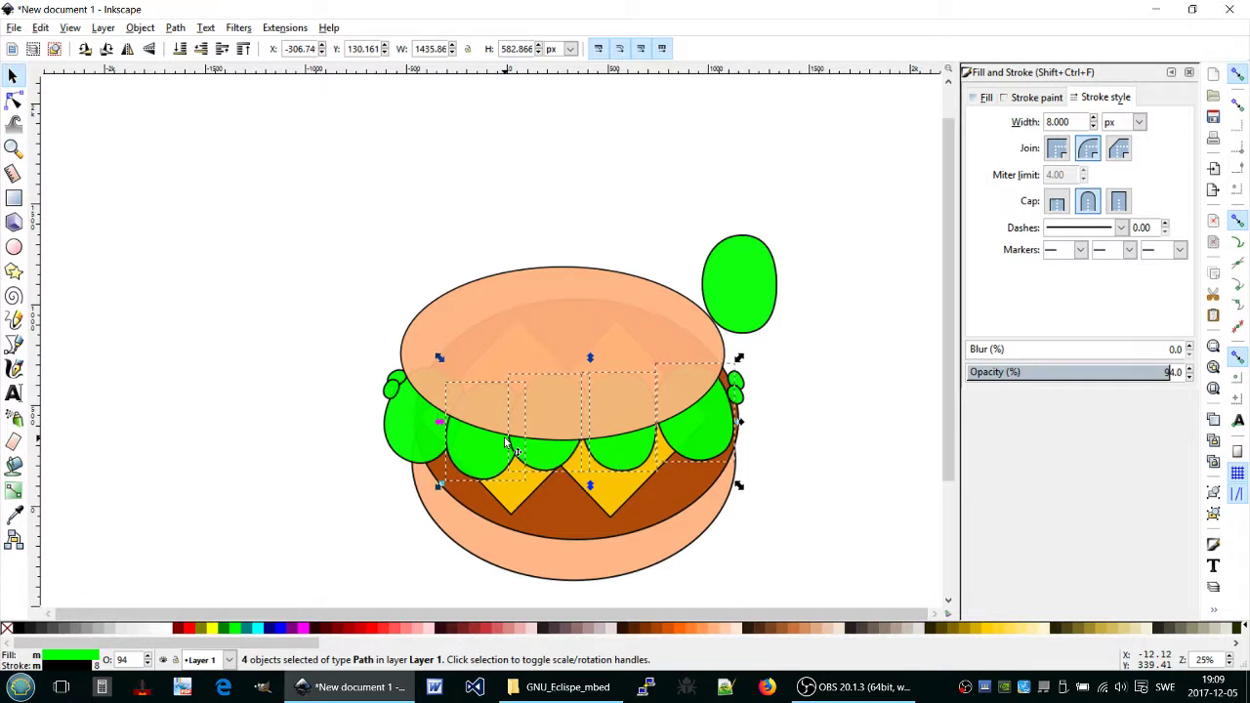
key("Down")
key("Down")
key("Down")
key("Down")
key("Down")
key("Down")
key("Down")
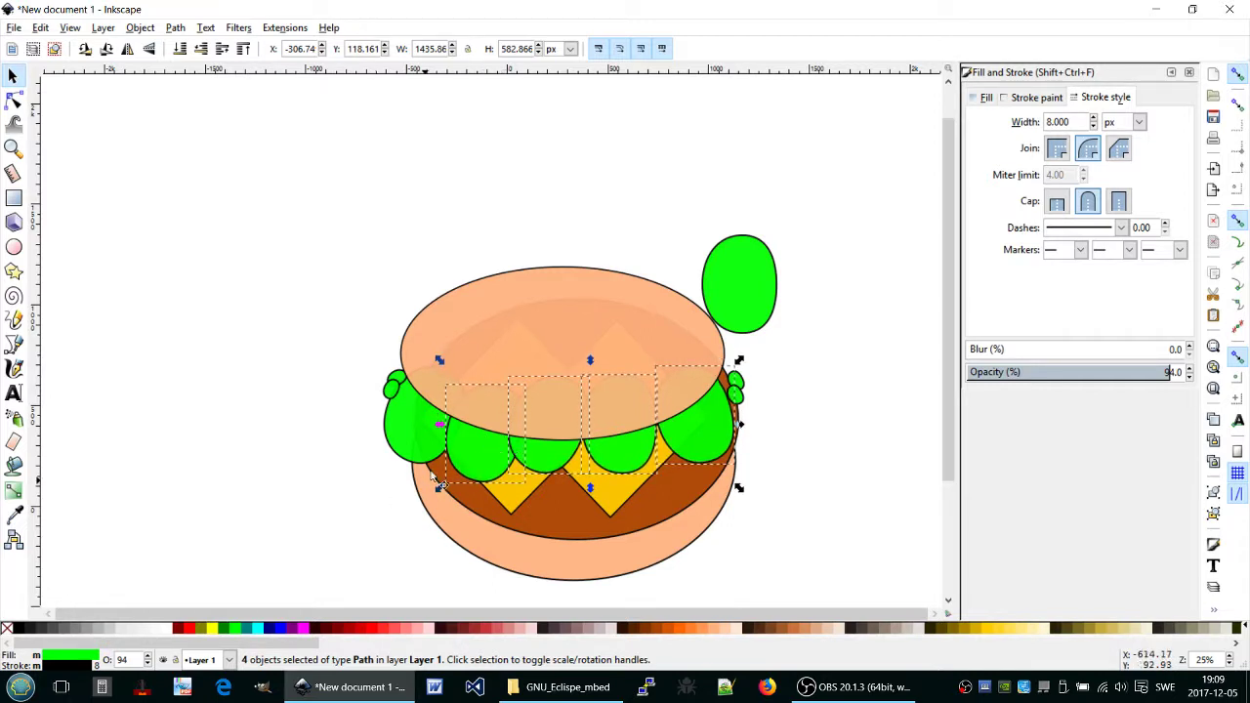
Shift the top bun slightly down and right over the lettuce, then deselect.
left_click(565, 353)
mouse_move(559, 355)
left_mouse_down()
mouse_move(533, 382)
mouse_move(535, 371)
left_mouse_up()
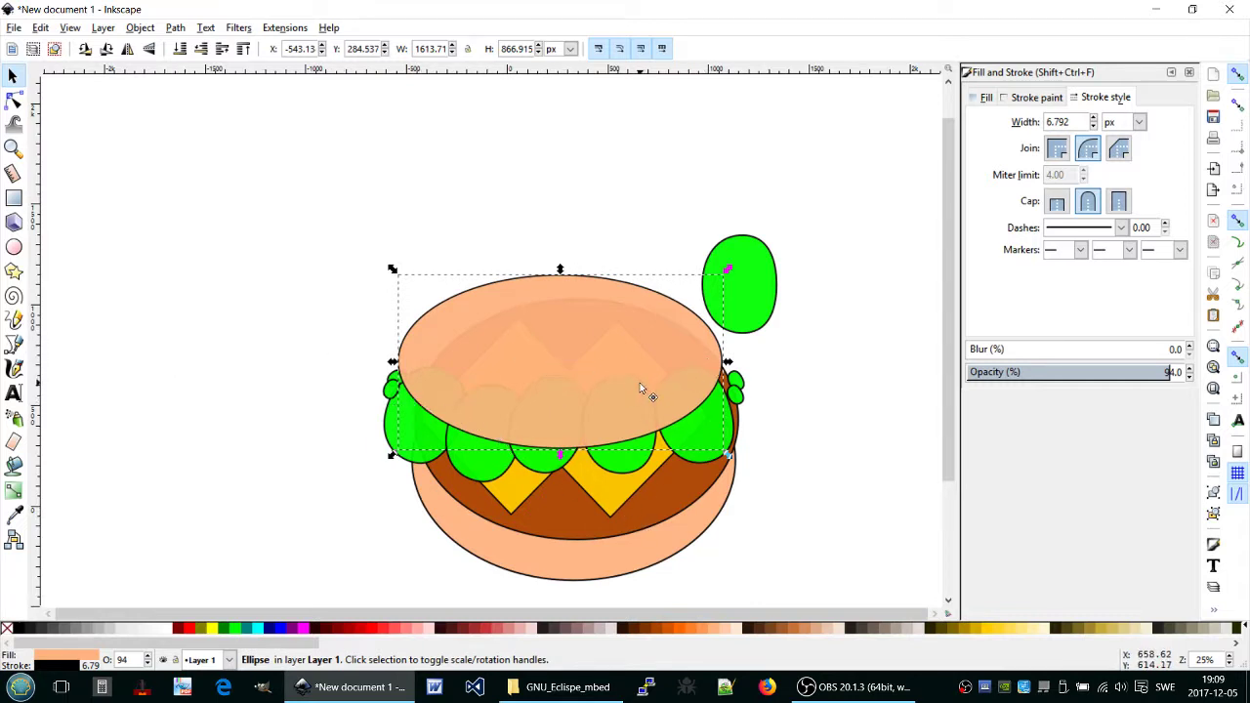
left_click_drag(640, 388, 646, 385)
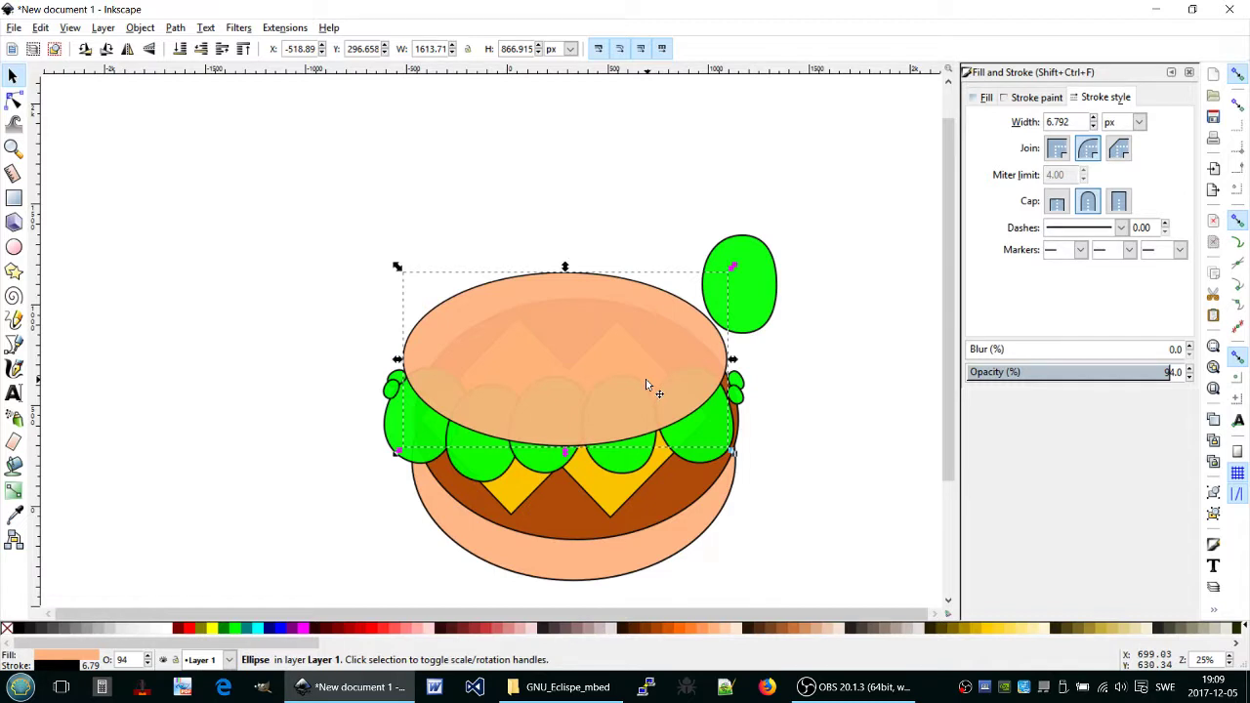
left_click(274, 363)
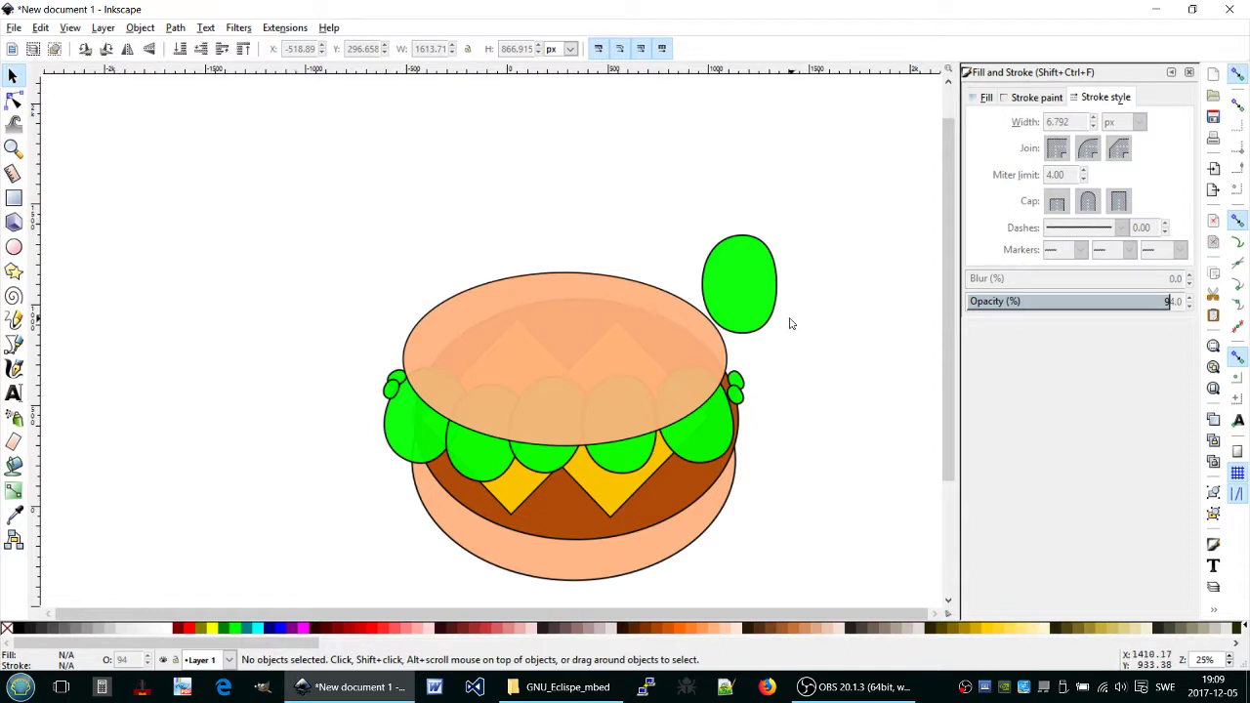
Rotate the spare green oval 90°, shrink it onto the top bun's centre, and start a Bezier line.
left_click(732, 282)
left_click(732, 283)
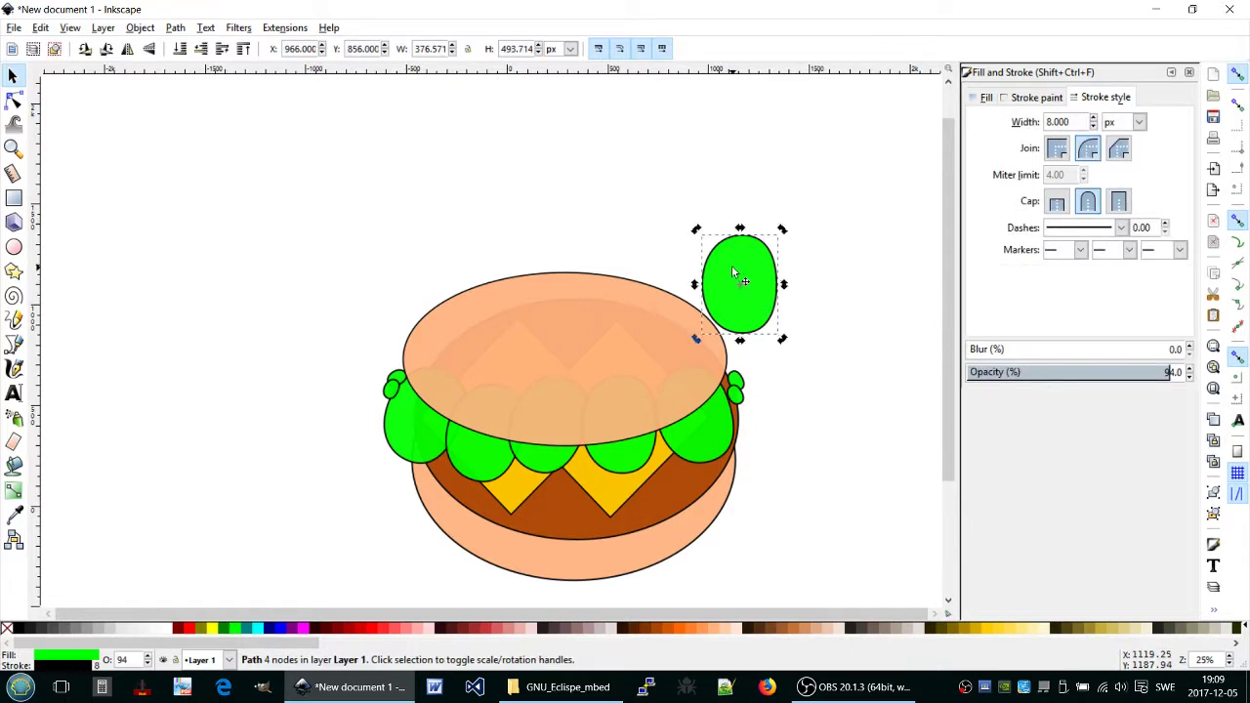
mouse_move(784, 339)
left_mouse_down()
mouse_move(723, 332)
mouse_move(720, 316)
left_mouse_up()
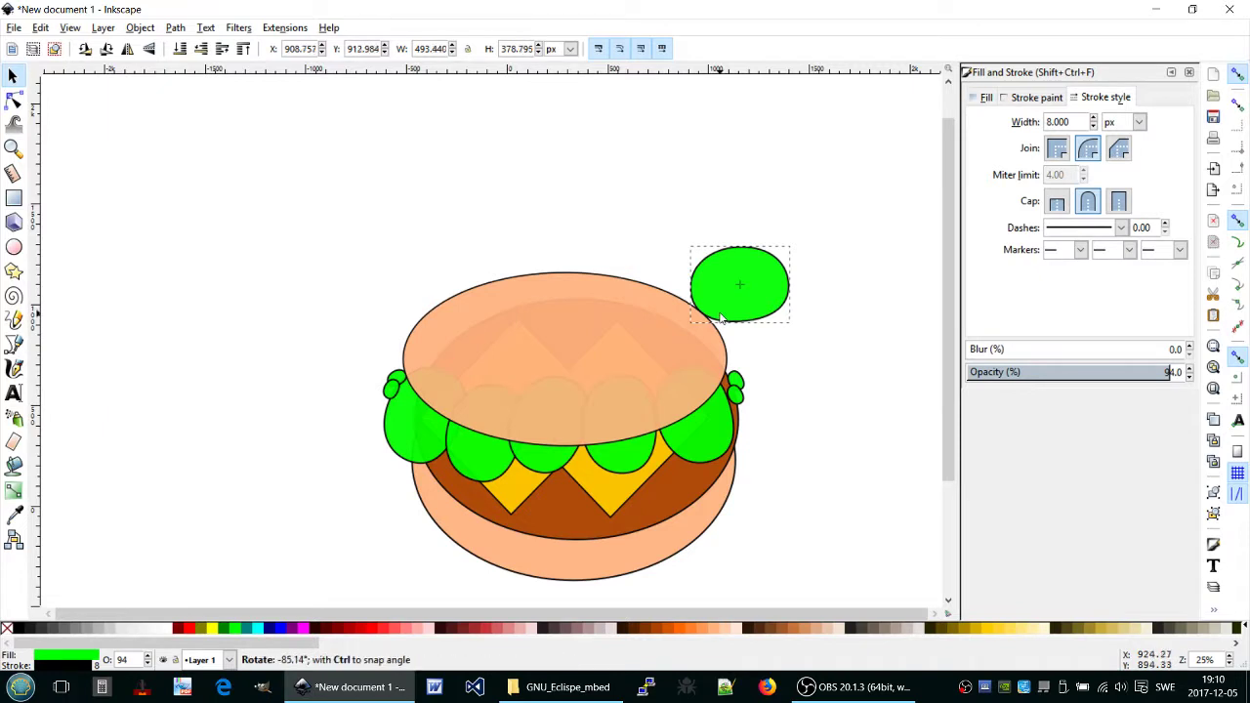
left_click_drag(720, 317, 722, 318)
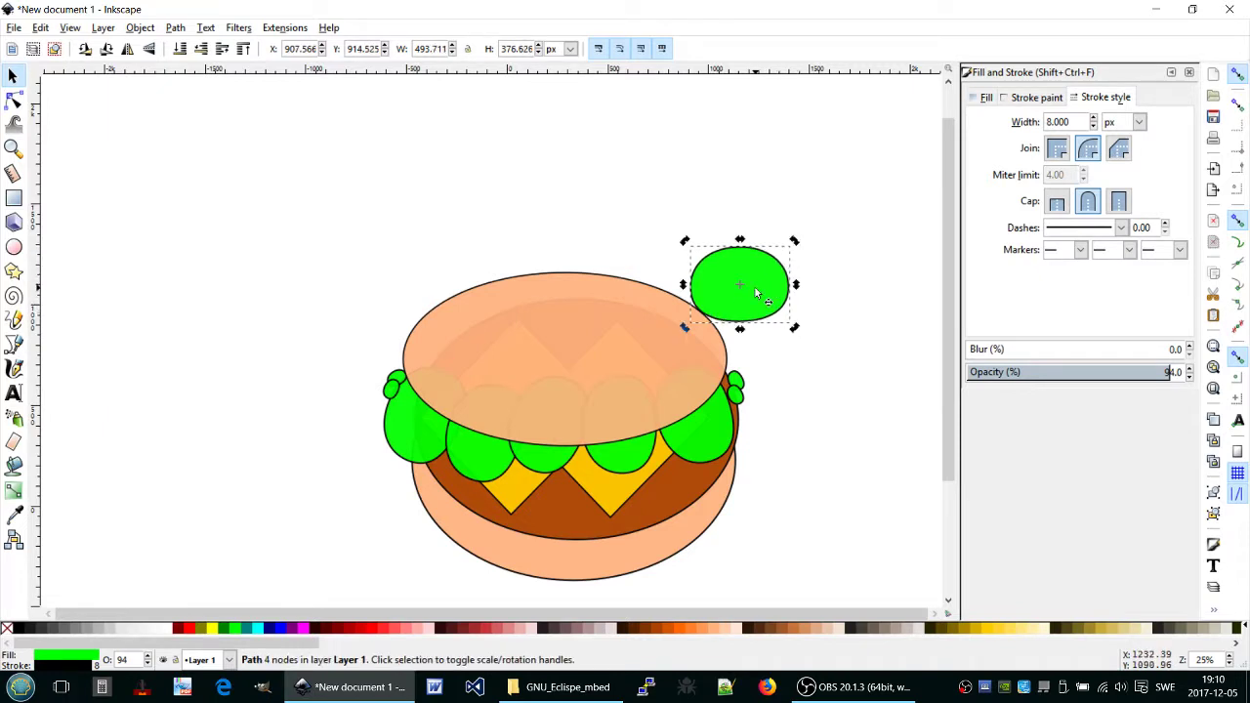
left_click(759, 290)
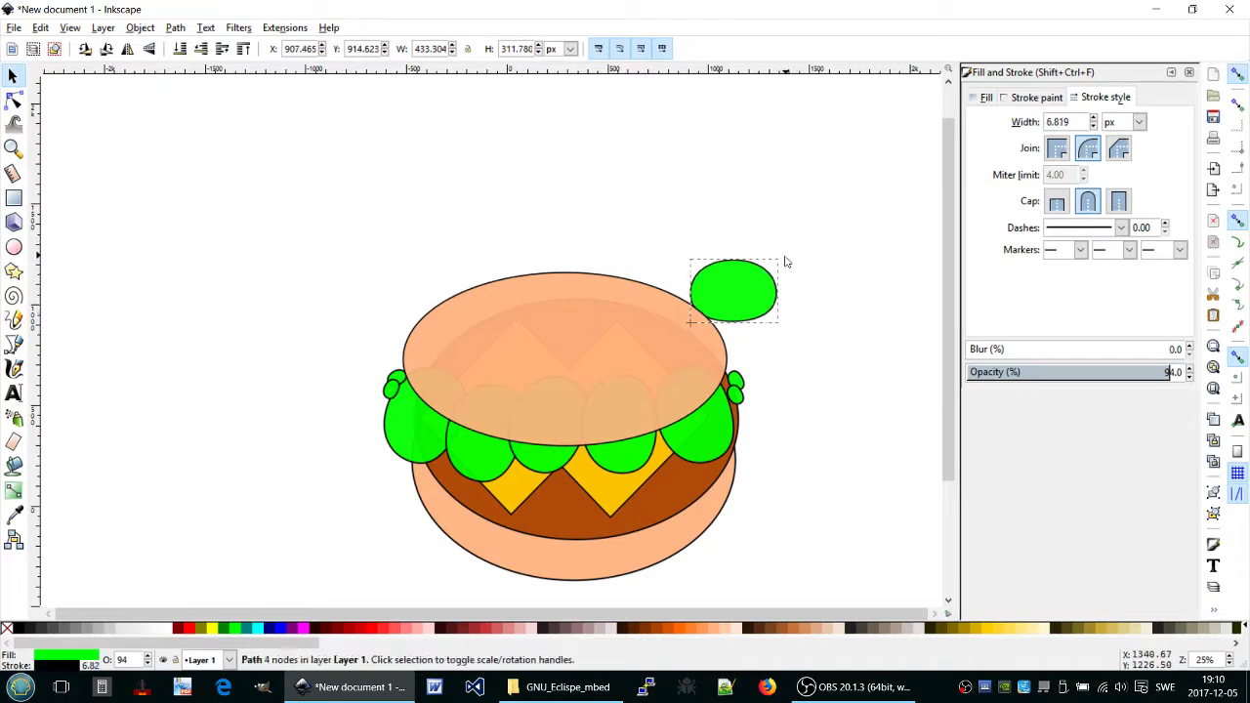
mouse_move(797, 244)
left_mouse_down()
mouse_move(763, 283)
mouse_move(602, 264)
left_mouse_up()
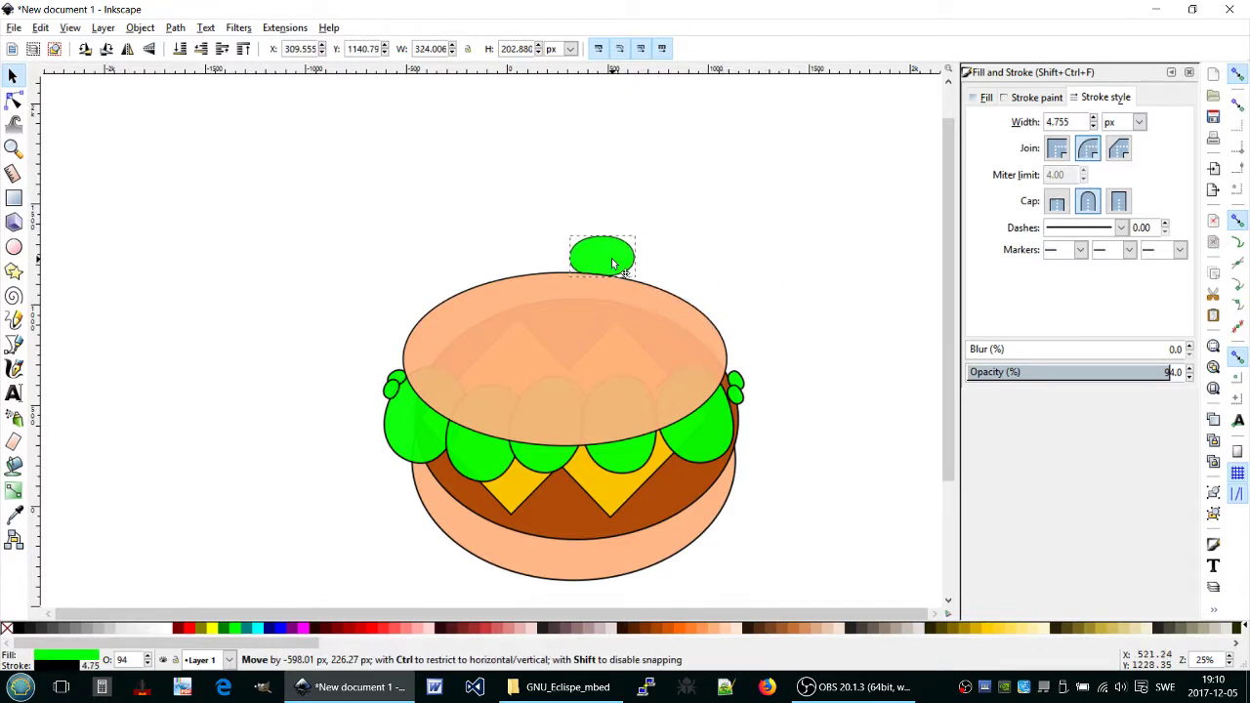
left_click_drag(603, 265, 582, 258)
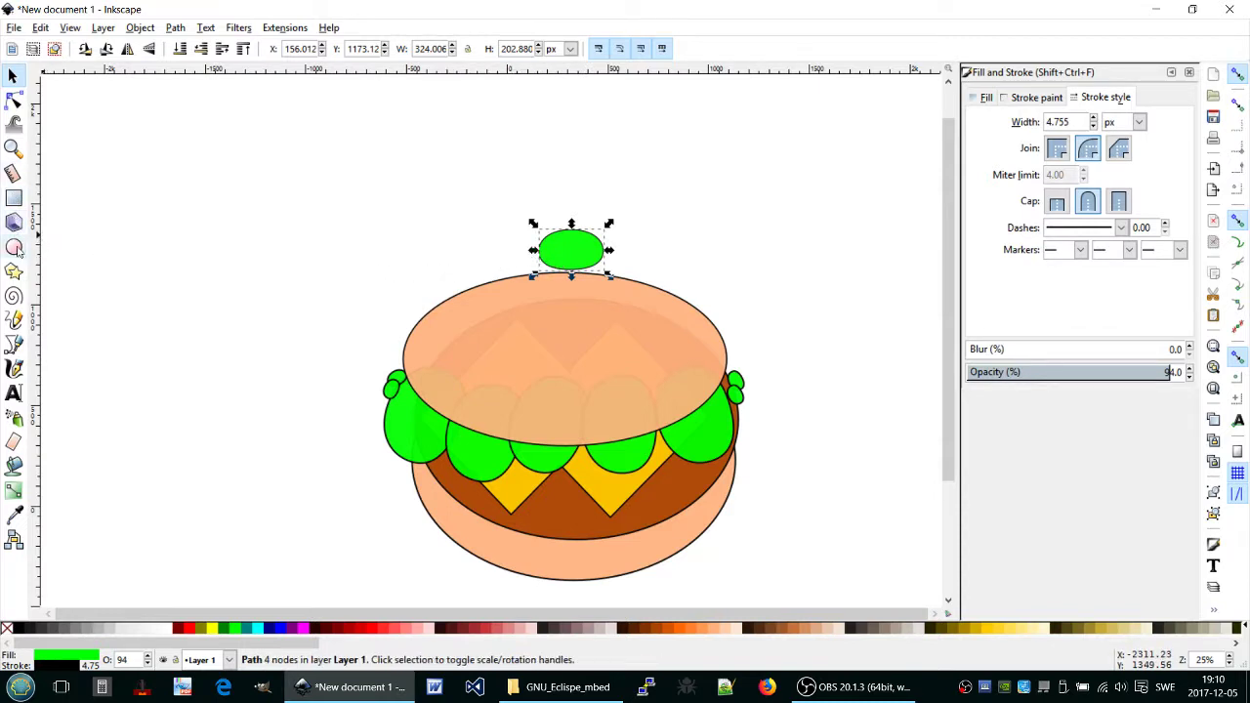
left_click(13, 344)
left_click(115, 307)
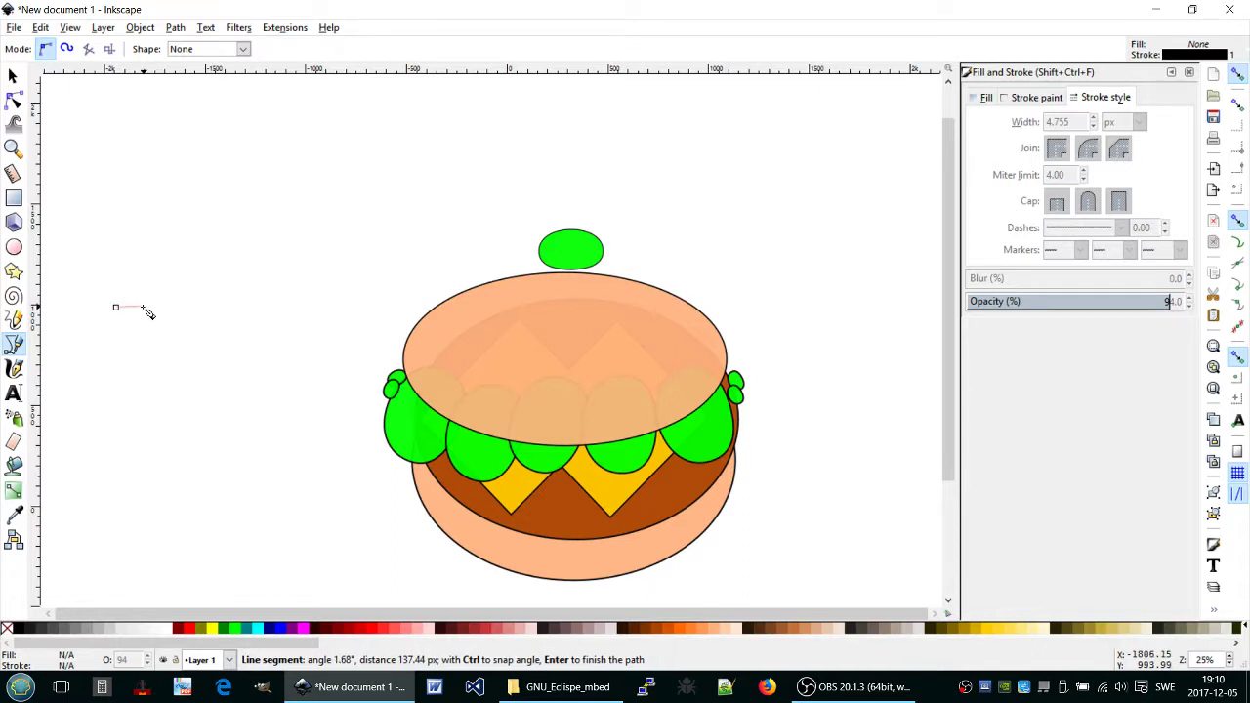
Draw a small red triangle left of the burger with an 8 px black outline.
left_click(144, 306)
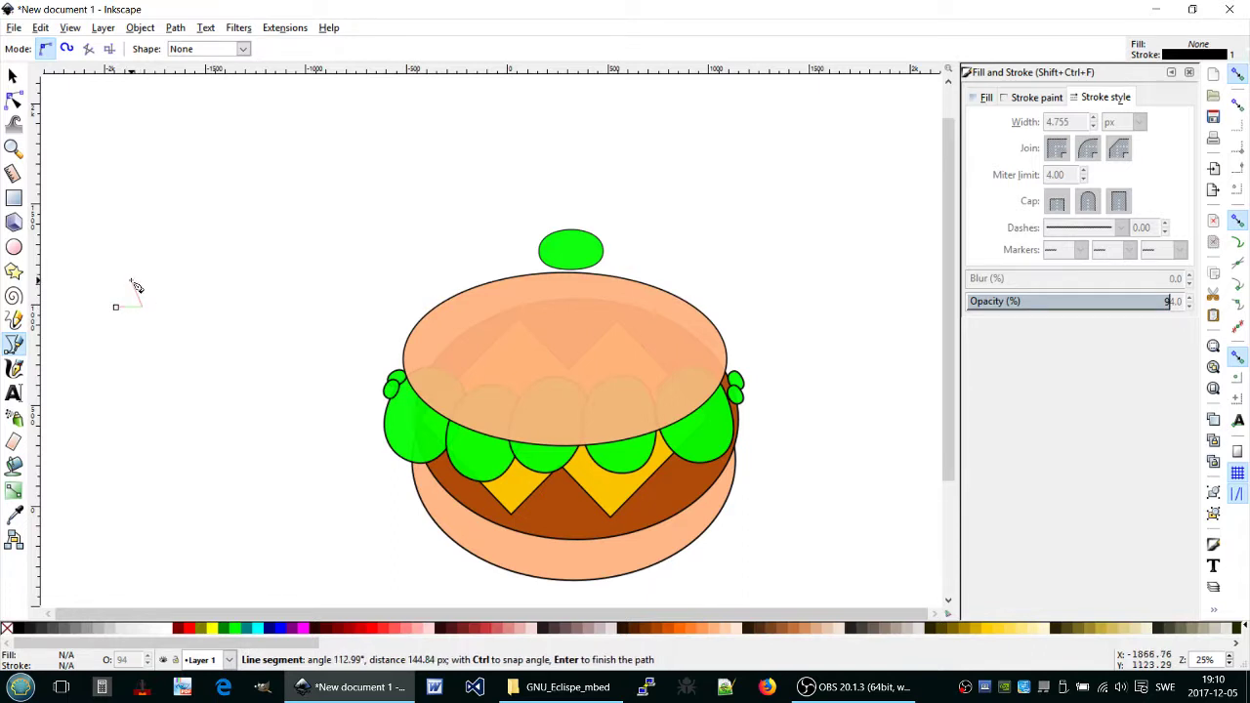
left_click(129, 284)
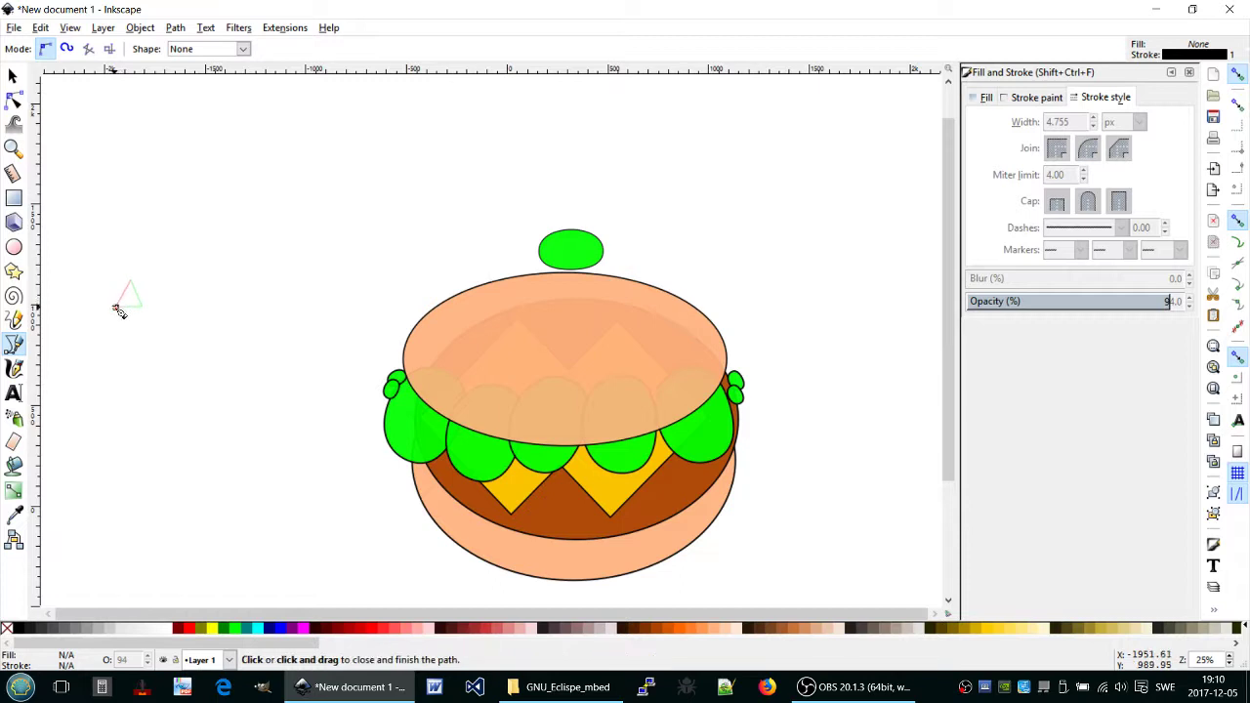
left_click(119, 312)
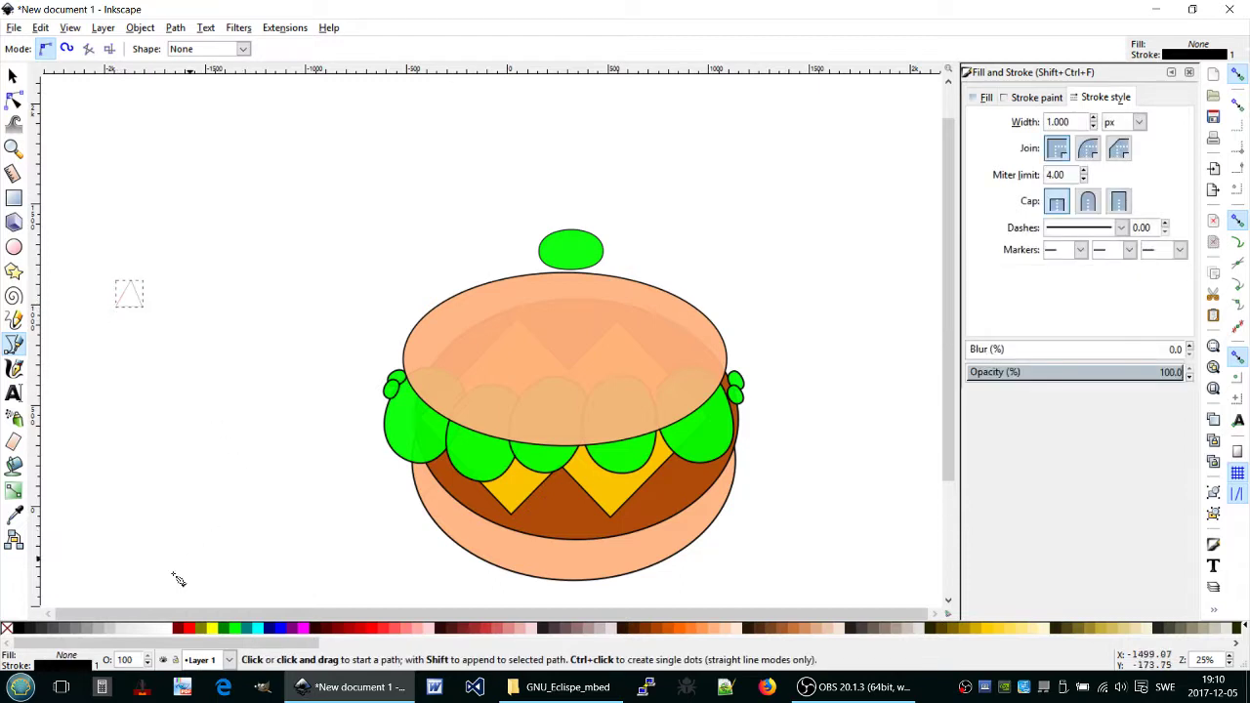
left_click(188, 632)
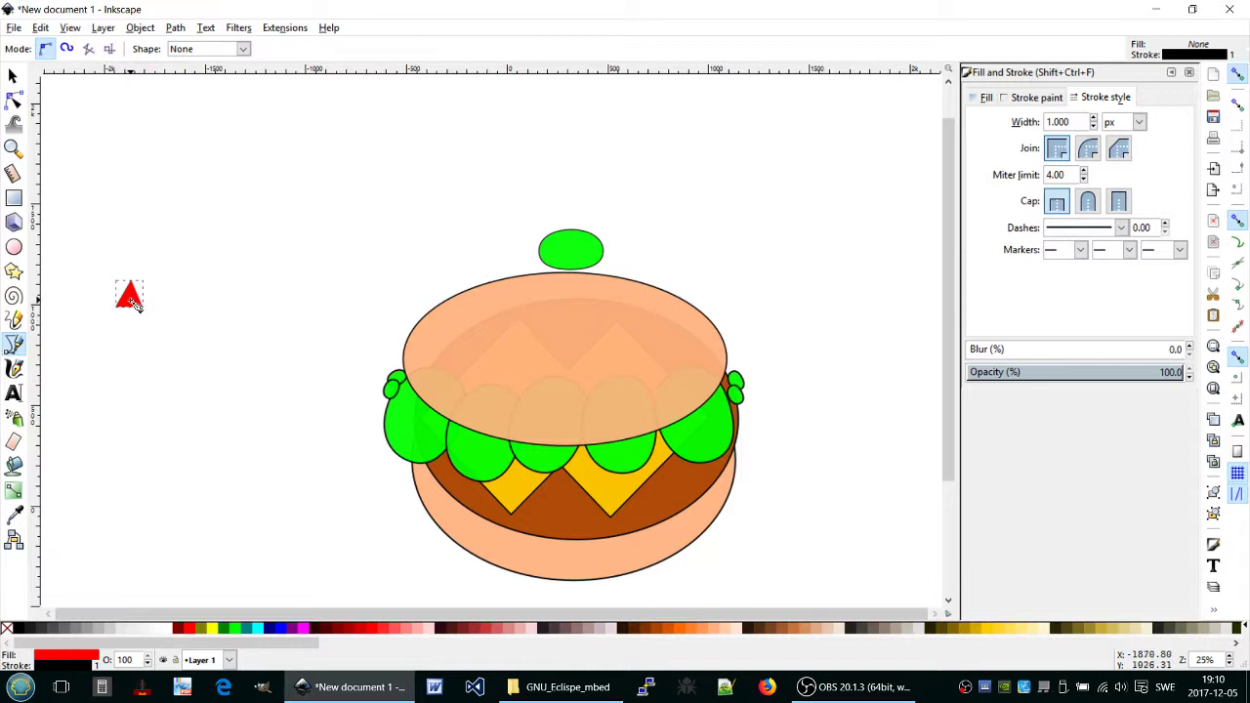
double_click(1074, 122)
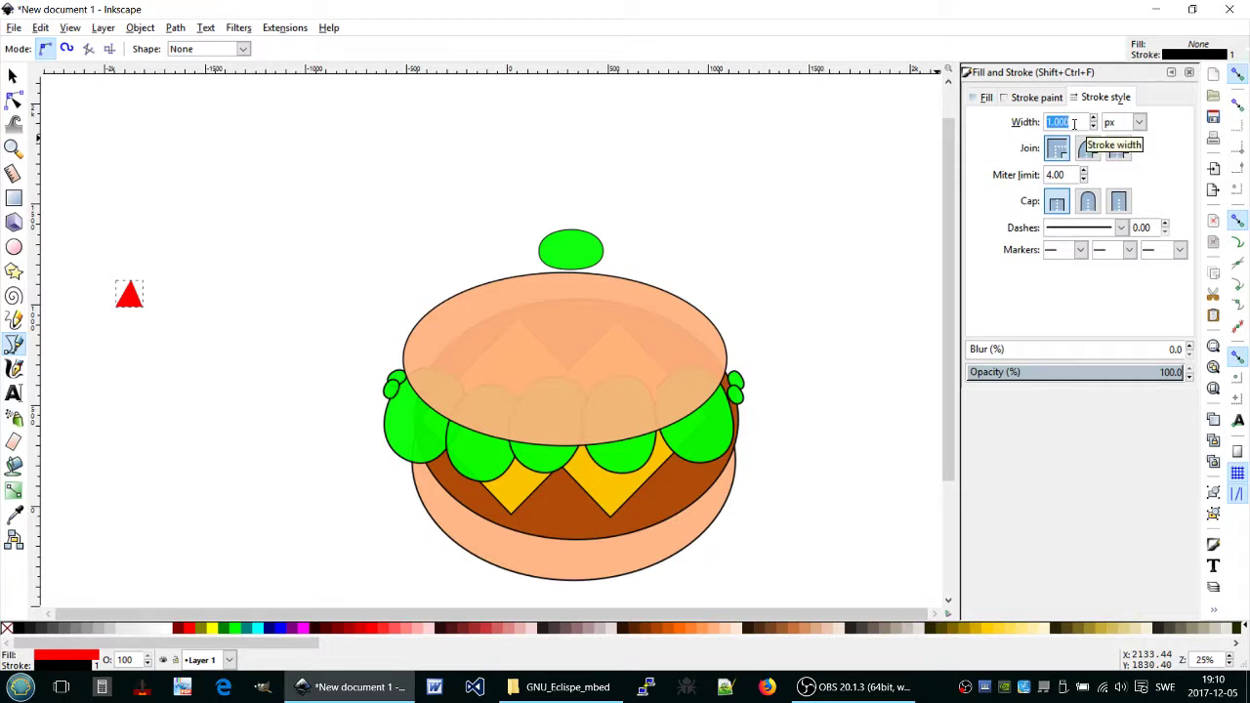
type("8")
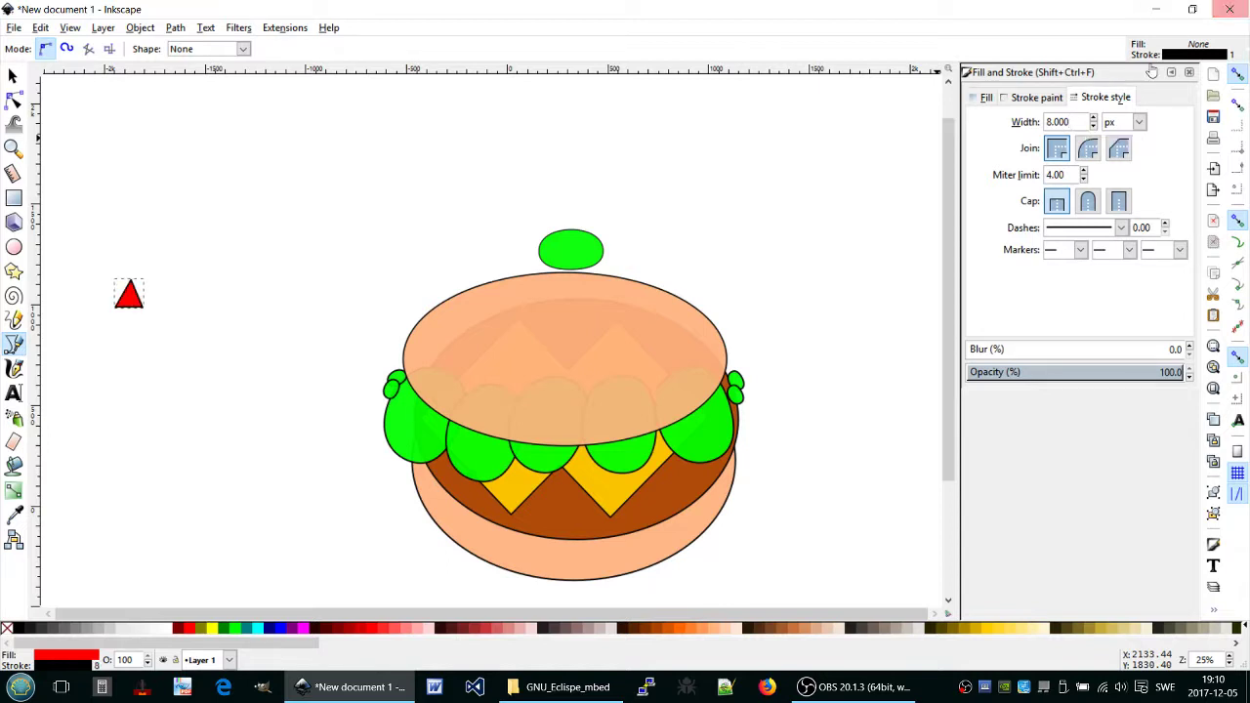
left_click(138, 306)
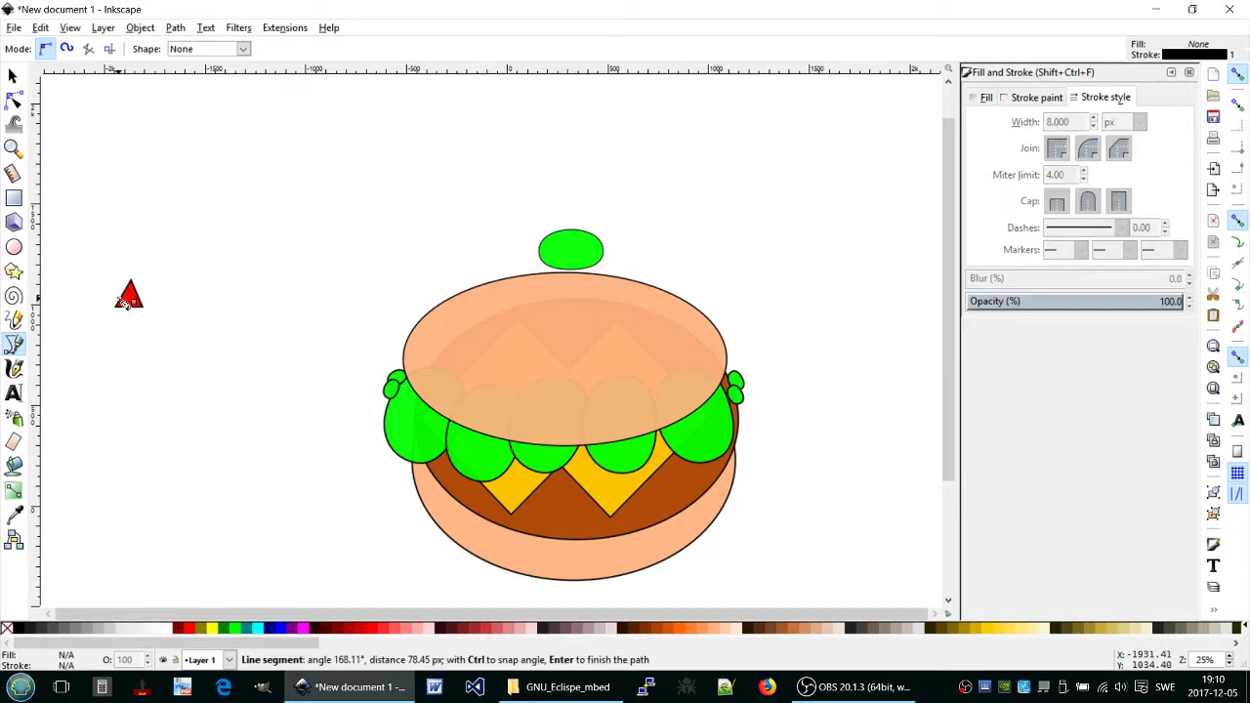
key("Escape")
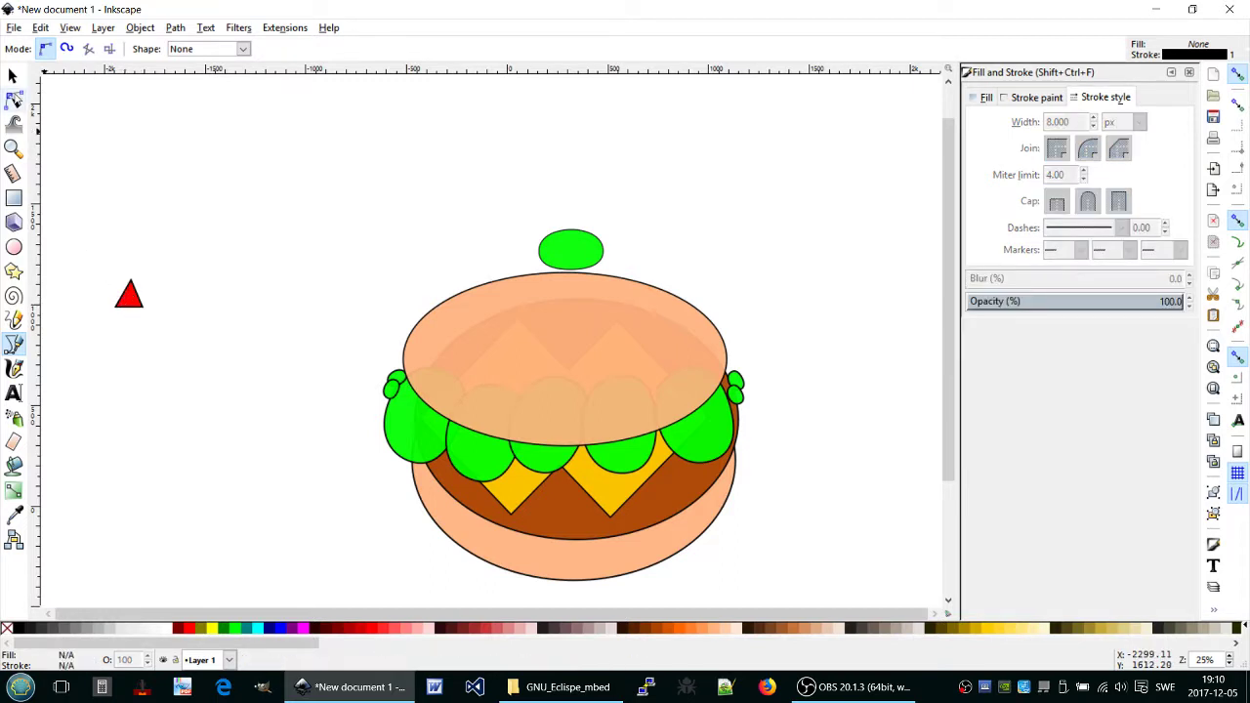
left_click(13, 76)
Rotate the red triangle to point downward and paste two copies of it.
left_click(129, 301)
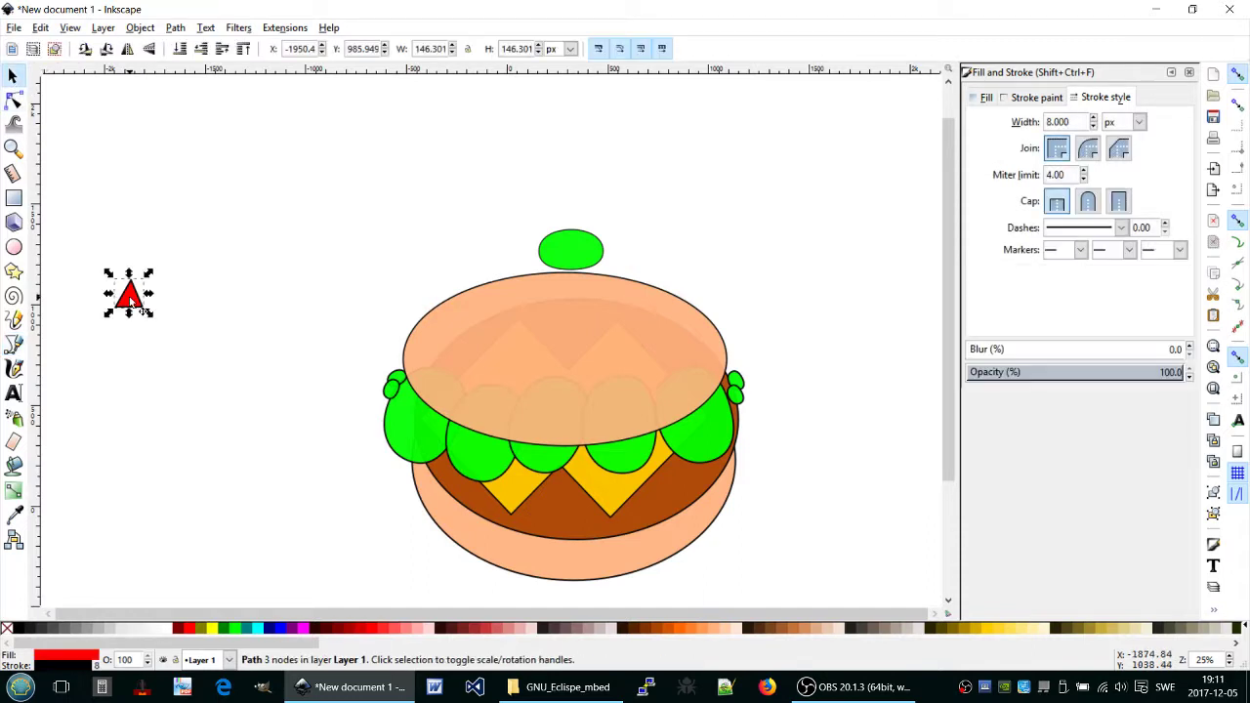
left_click(131, 303)
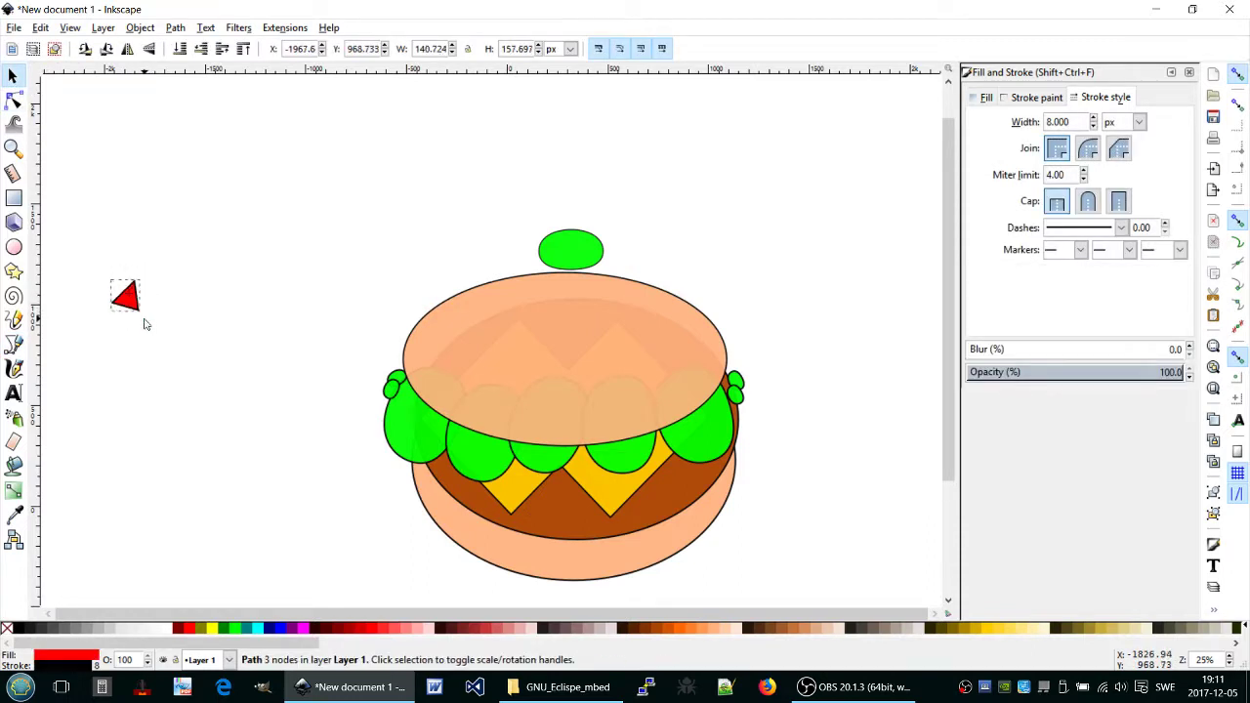
mouse_move(148, 314)
left_mouse_down()
mouse_move(99, 280)
mouse_move(111, 280)
left_mouse_up()
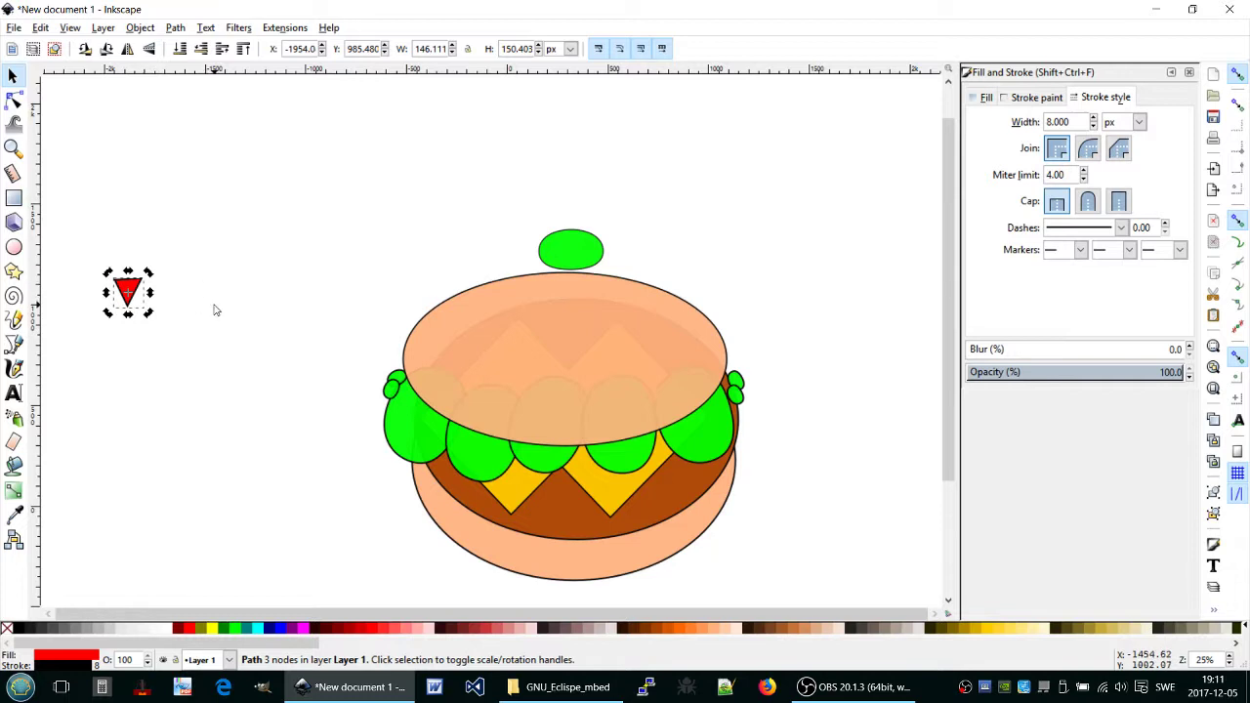
key("ctrl")
key("ctrl+v")
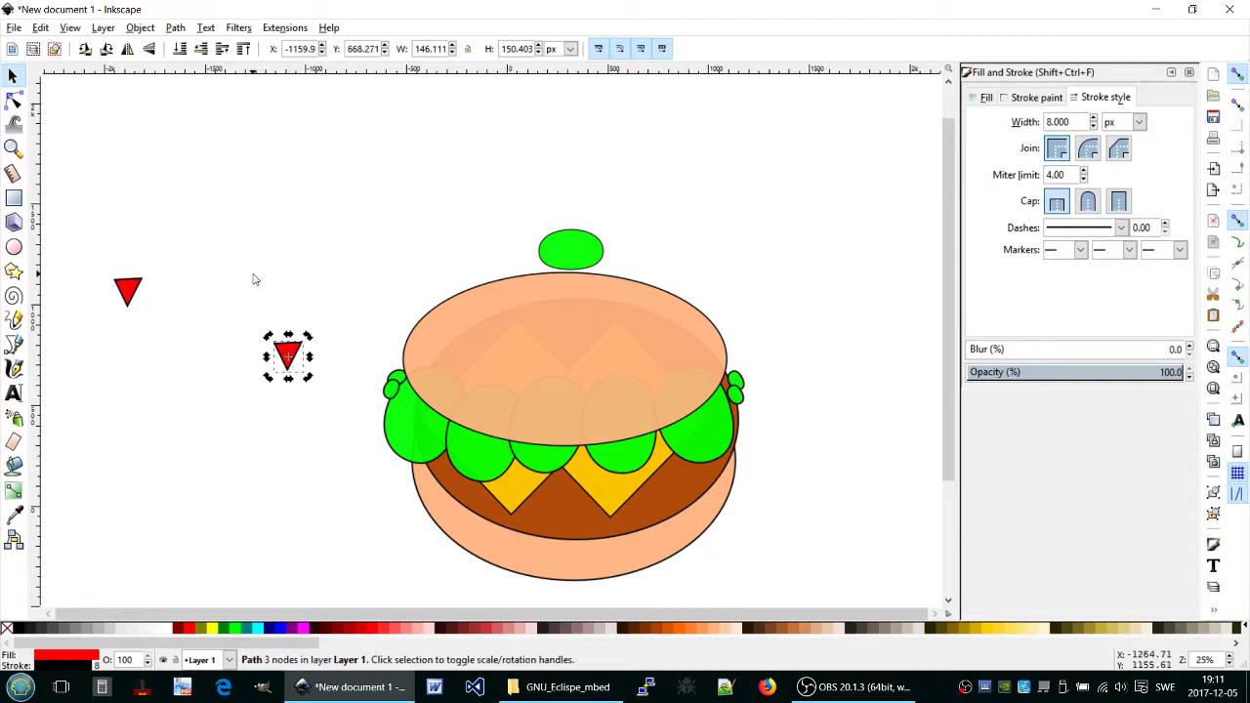
key("ctrl+v")
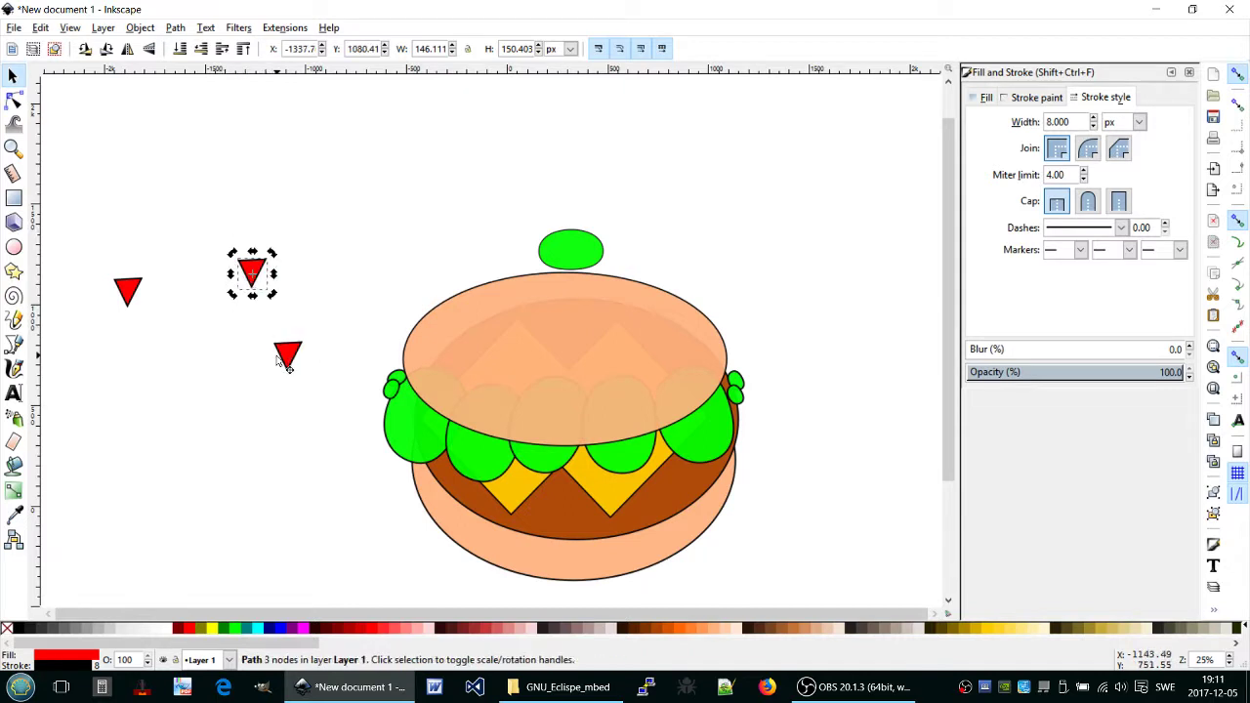
Tuck two triangle copies behind the middle and right-middle lettuce leaves.
mouse_move(295, 359)
left_mouse_down()
mouse_move(390, 433)
mouse_move(510, 471)
mouse_move(549, 467)
mouse_move(552, 453)
left_mouse_up()
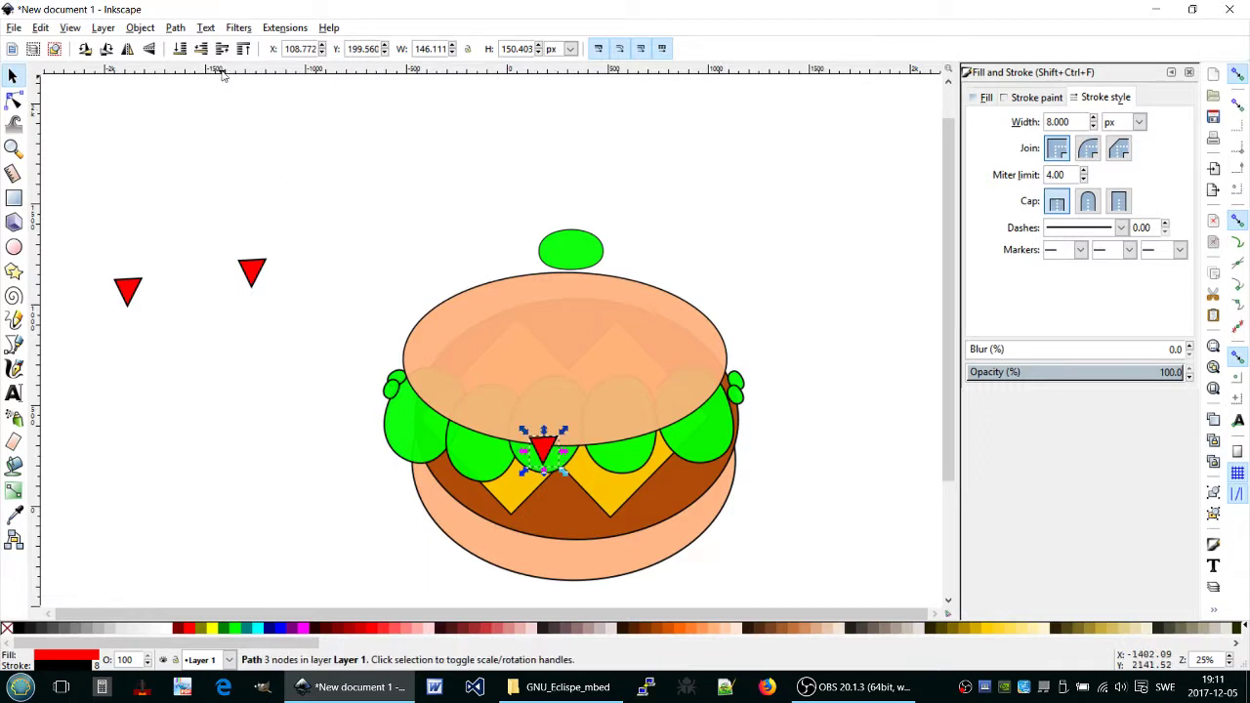
key("Page_Down")
left_click(252, 272)
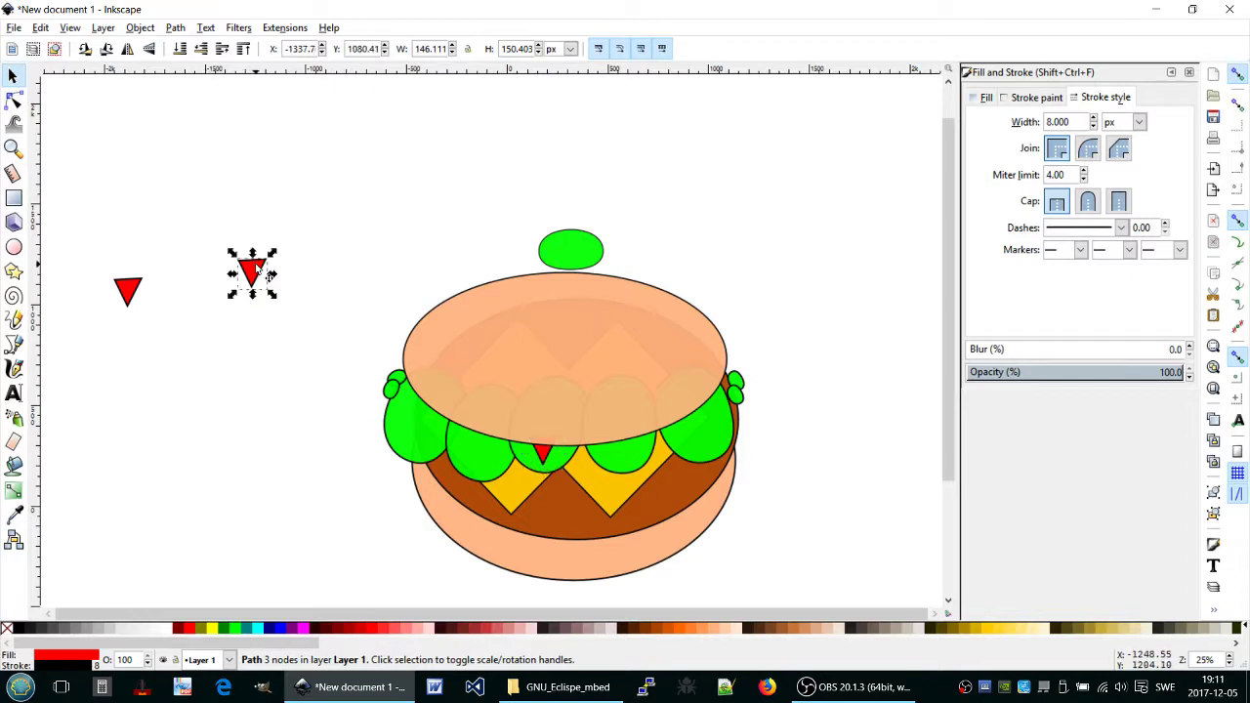
mouse_move(252, 272)
left_mouse_down()
mouse_move(470, 391)
mouse_move(630, 449)
left_mouse_up()
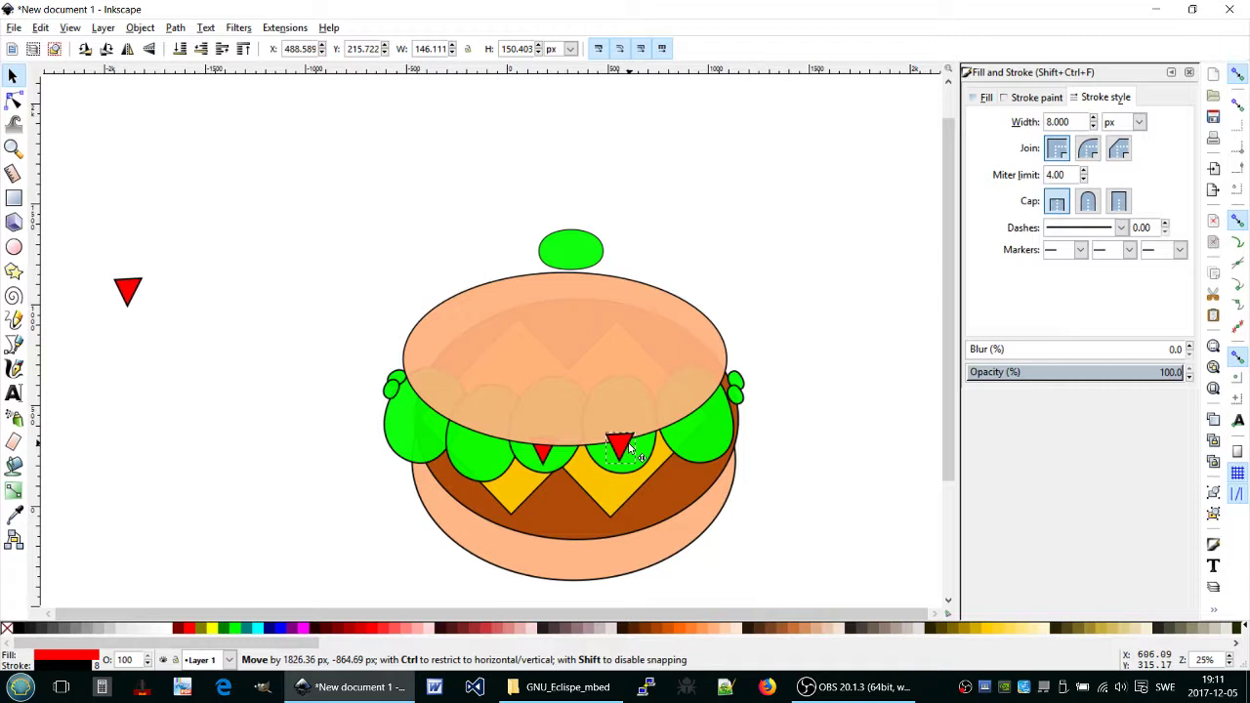
left_click_drag(630, 450, 630, 450)
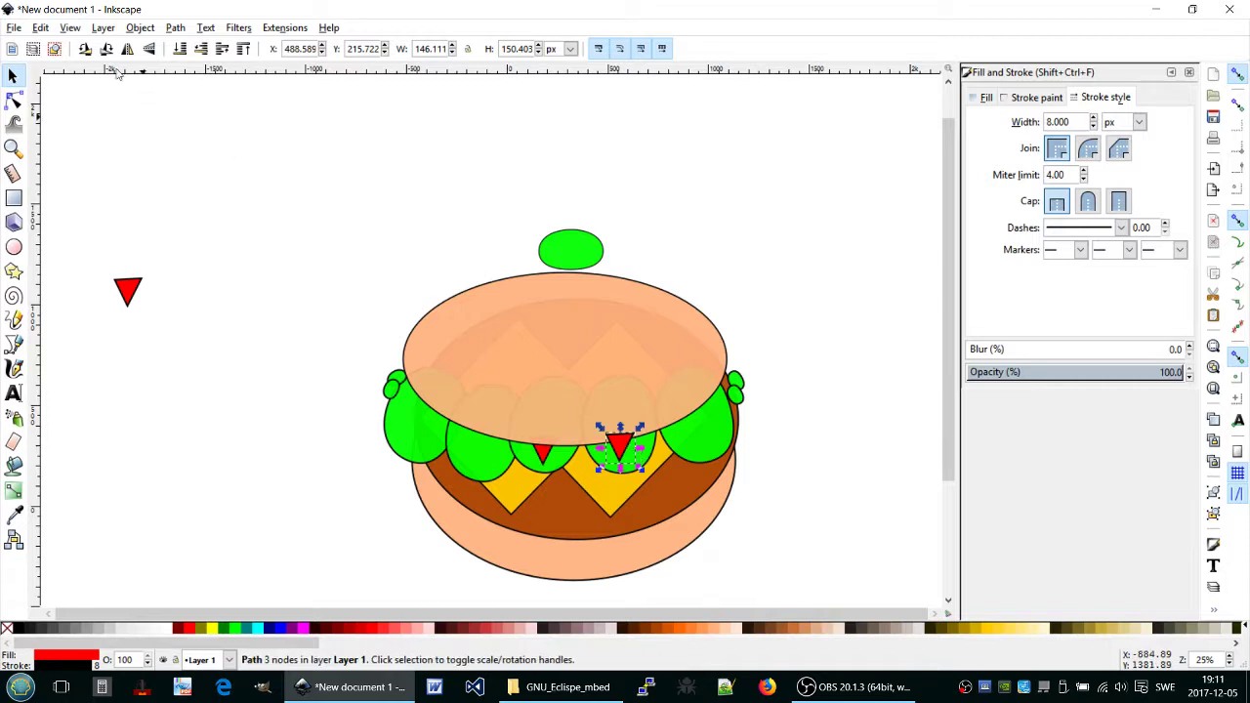
left_click(196, 52)
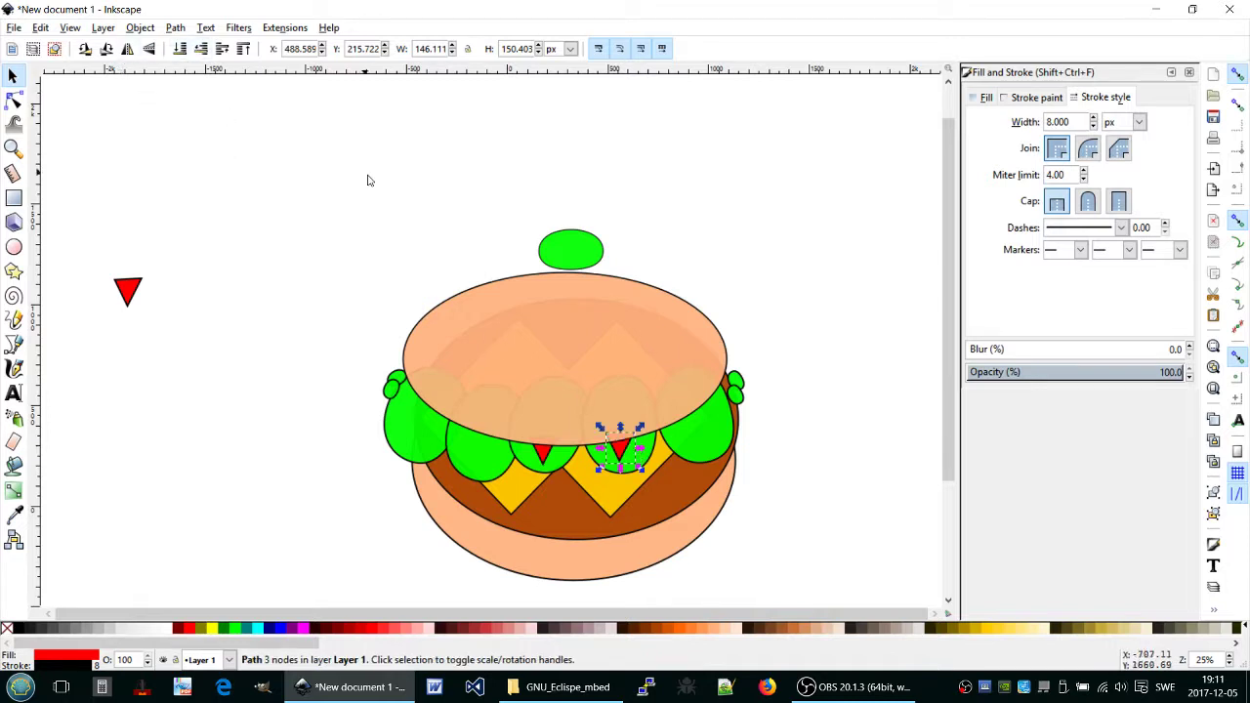
Tilt the original triangle up-right behind the left lettuce leaf.
left_click(125, 292)
mouse_move(125, 292)
left_mouse_down()
mouse_move(332, 420)
mouse_move(422, 410)
left_mouse_up()
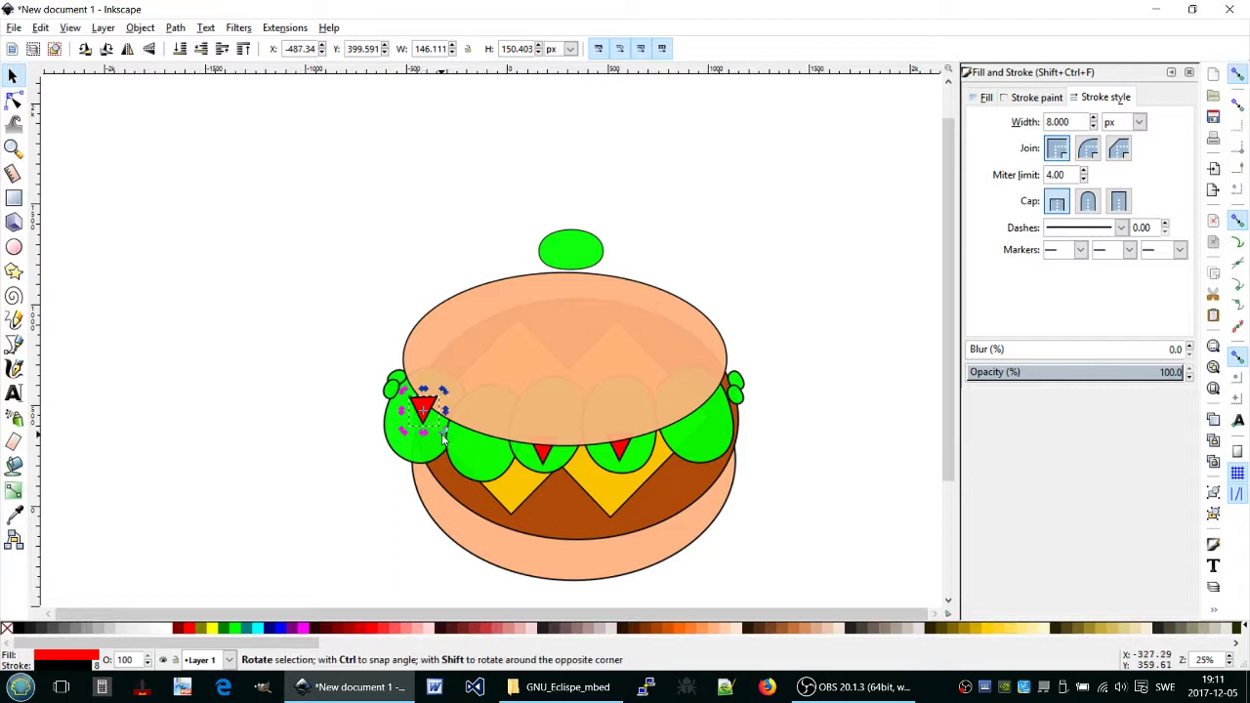
left_click_drag(442, 439, 429, 438)
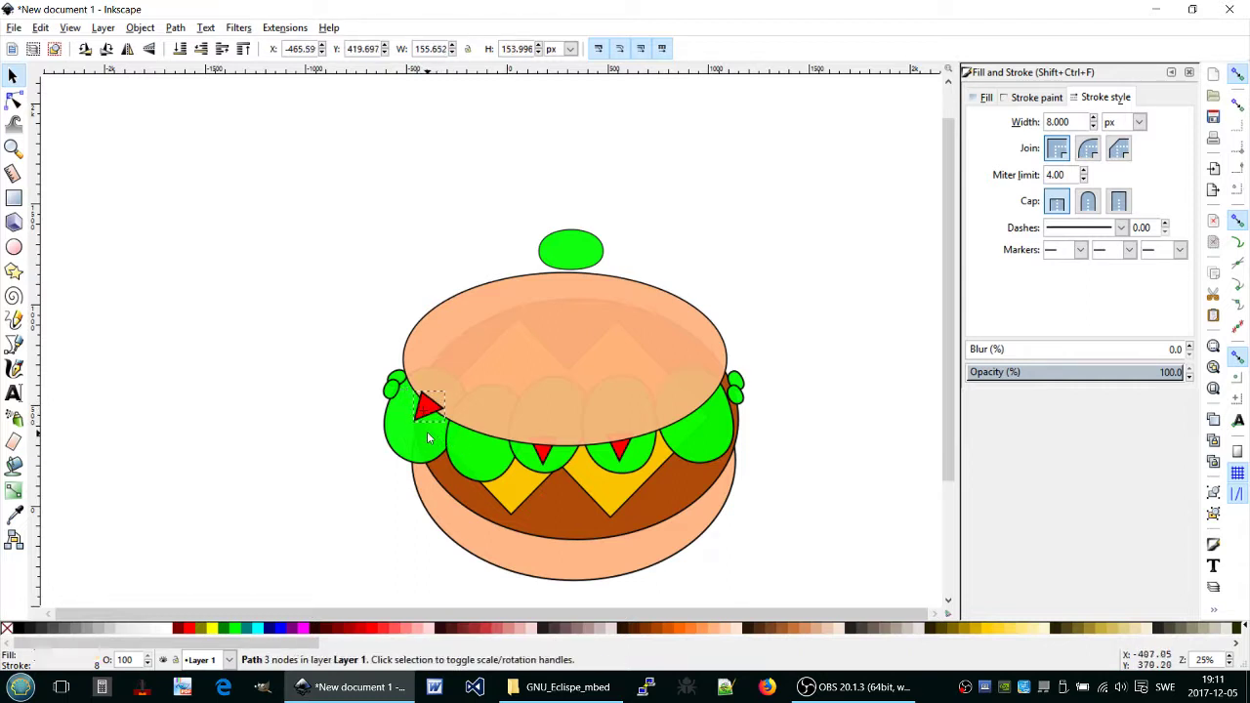
left_click(200, 51)
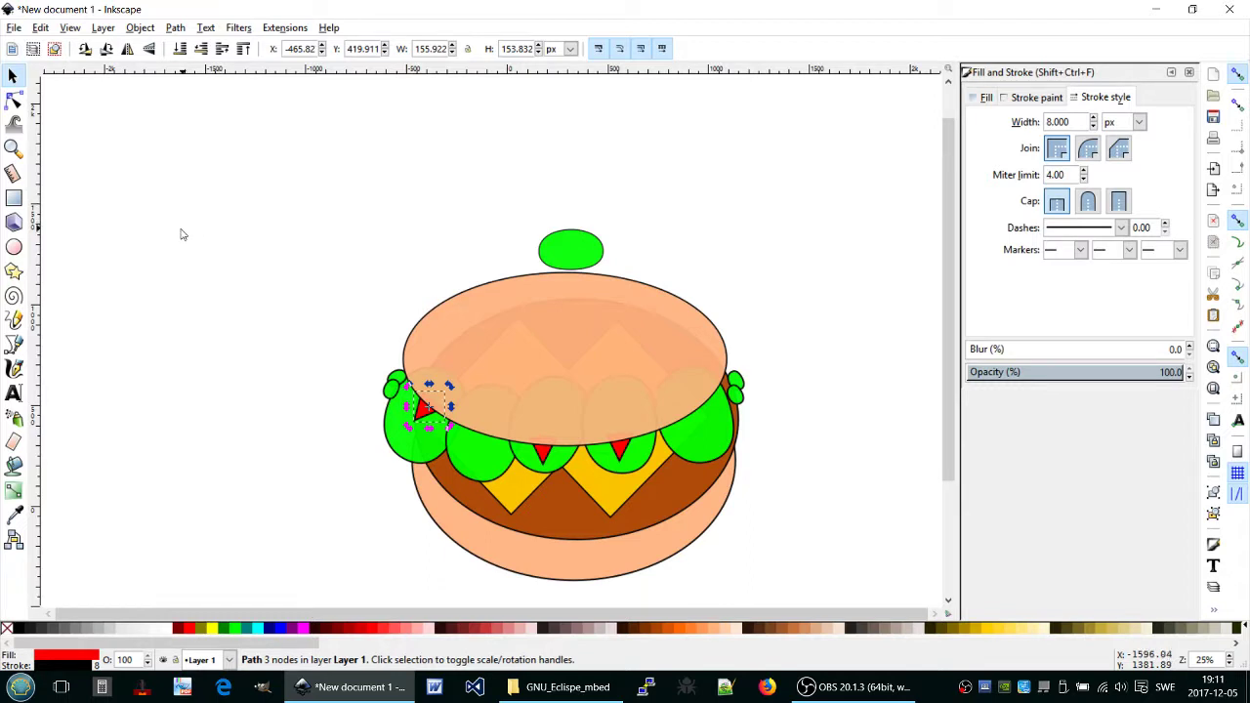
left_click(10, 249)
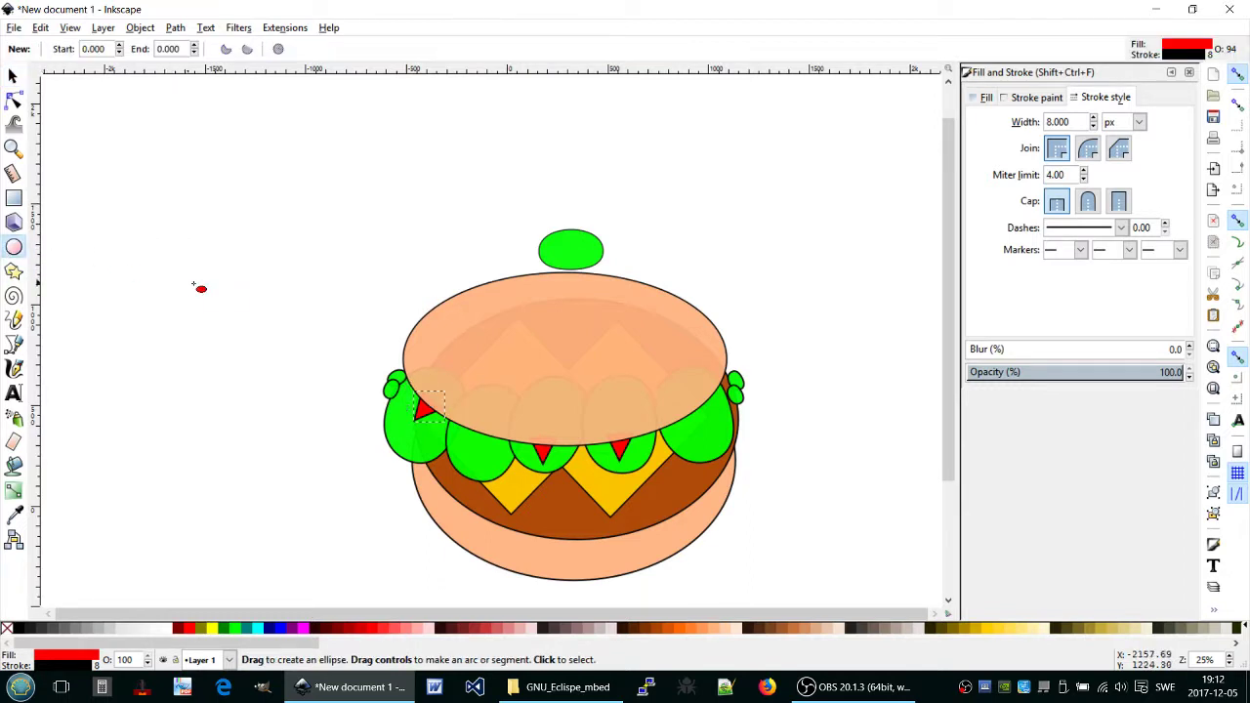
Draw a small red circle and place it on the green oval's right end.
left_click_drag(212, 255, 230, 294)
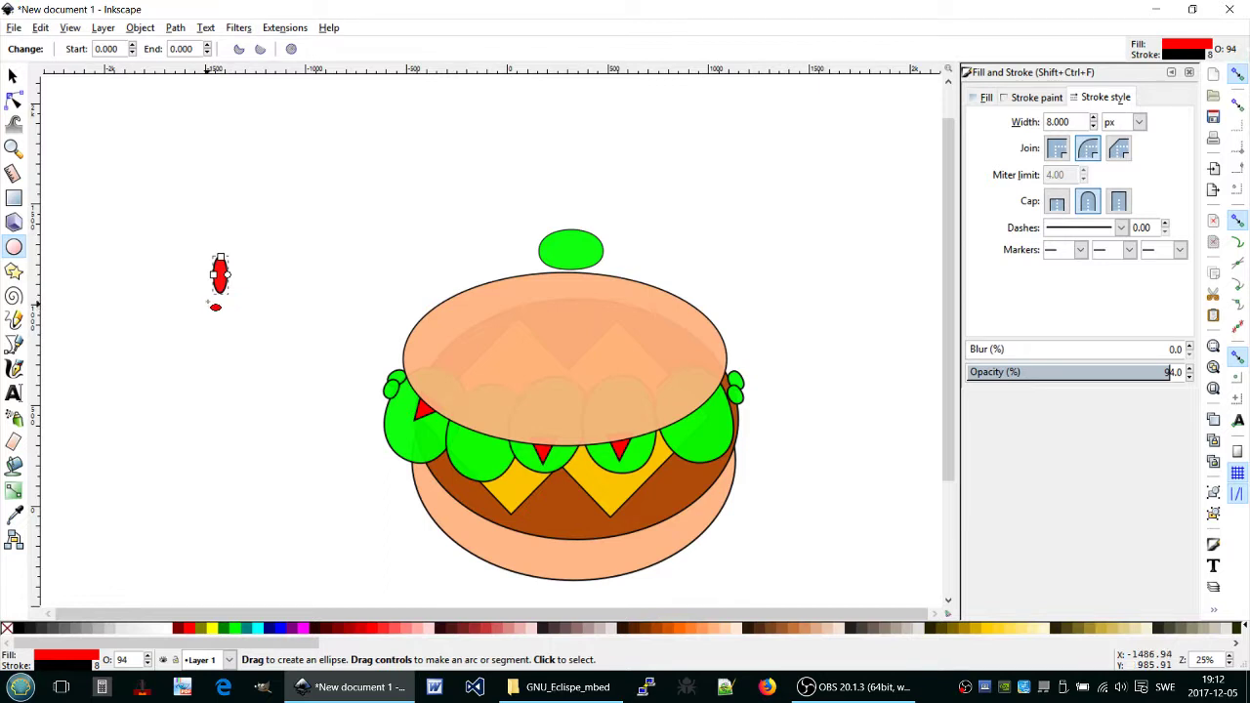
key("Delete")
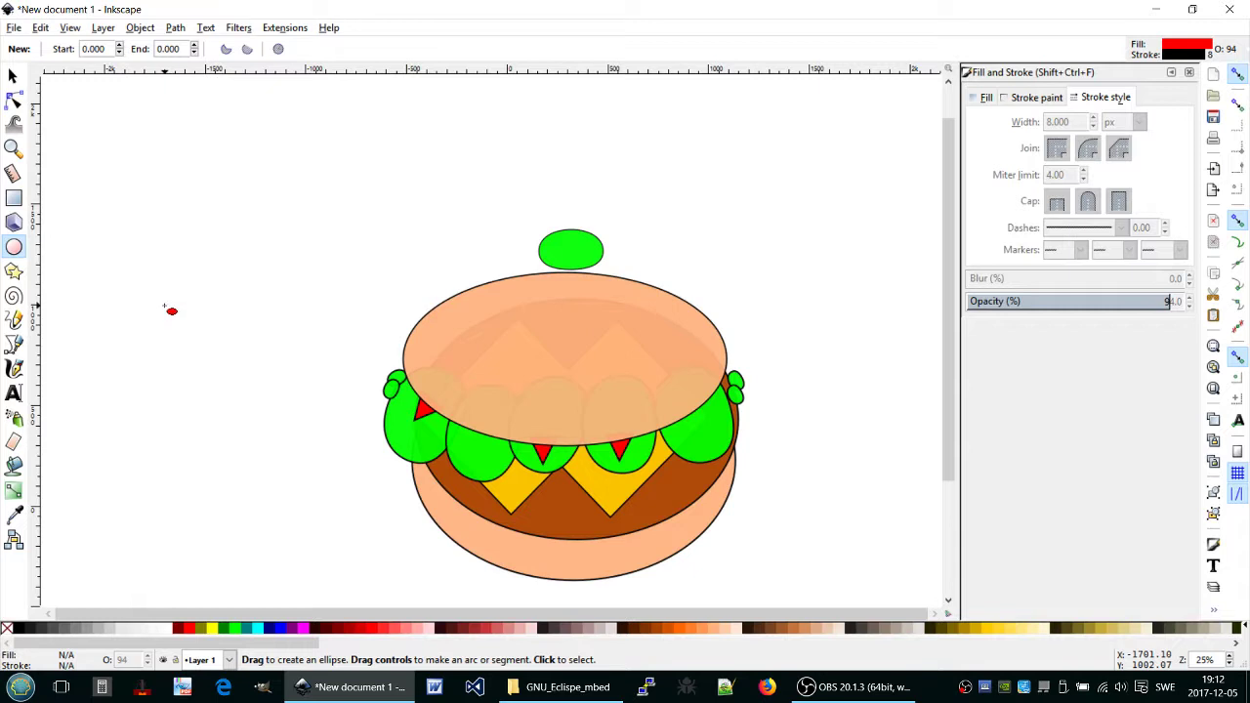
left_click_drag(164, 305, 178, 317)
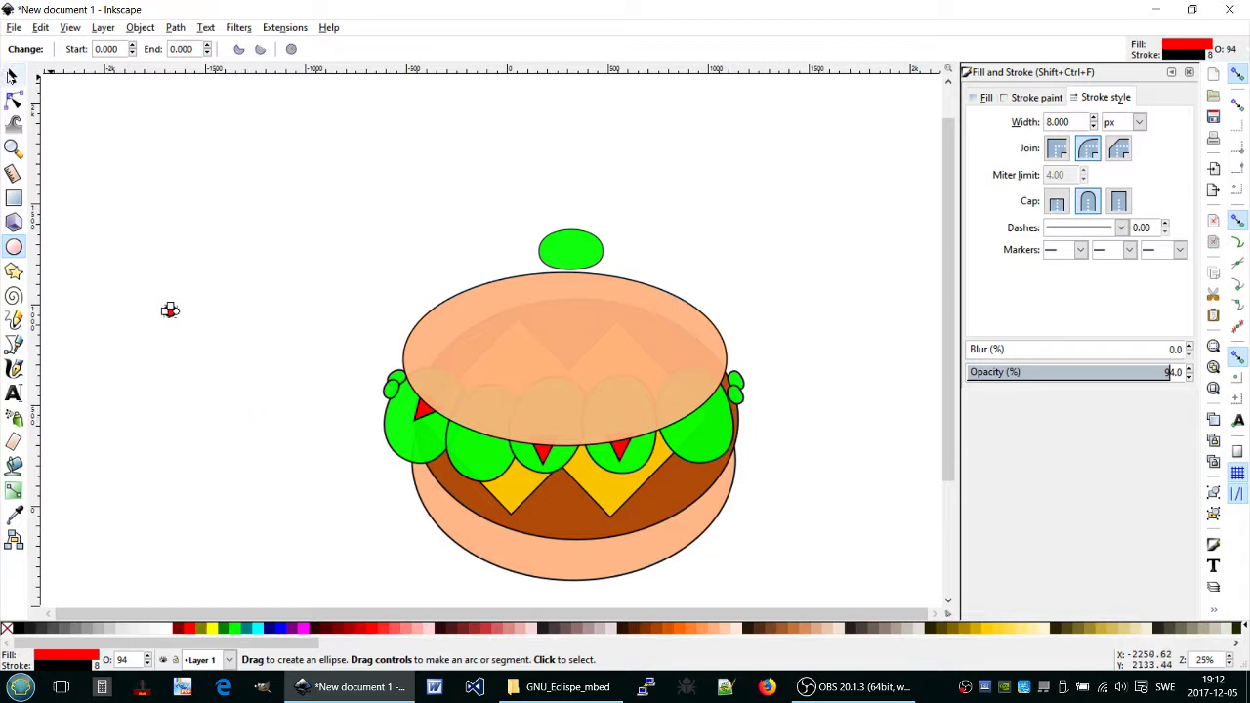
left_click(12, 76)
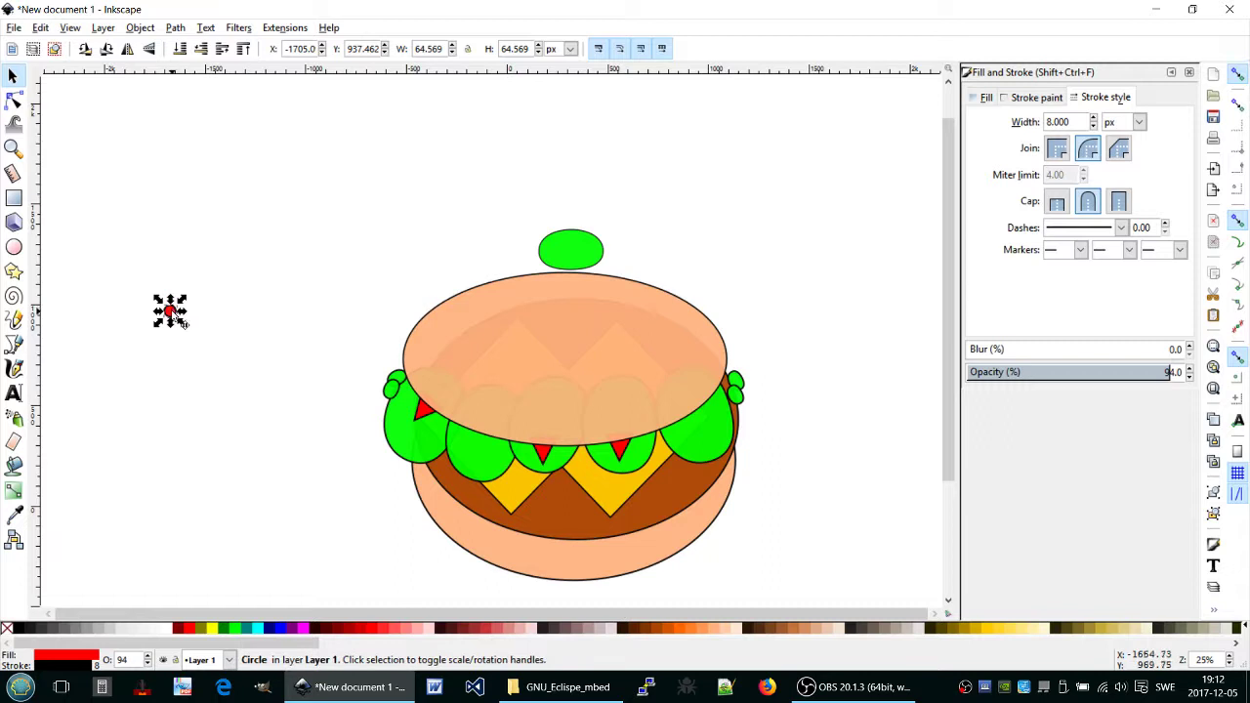
mouse_move(172, 313)
left_mouse_down()
mouse_move(472, 266)
mouse_move(602, 260)
left_mouse_up()
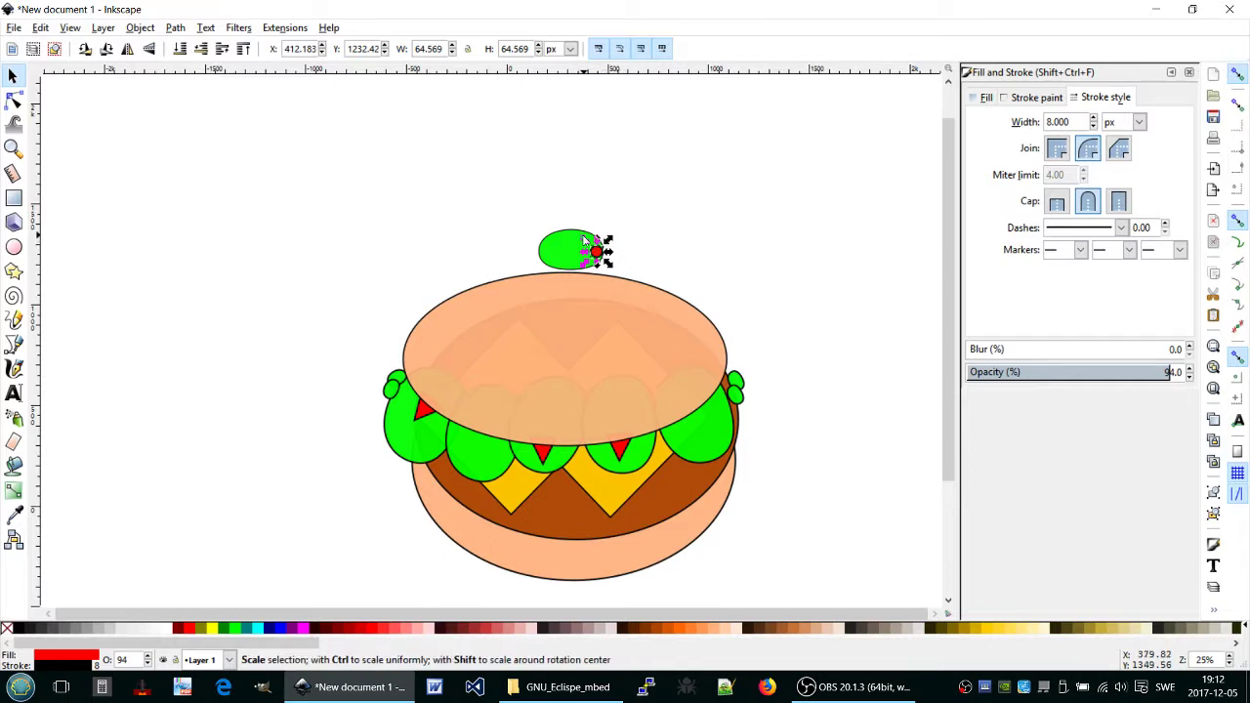
left_click_drag(583, 237, 589, 257)
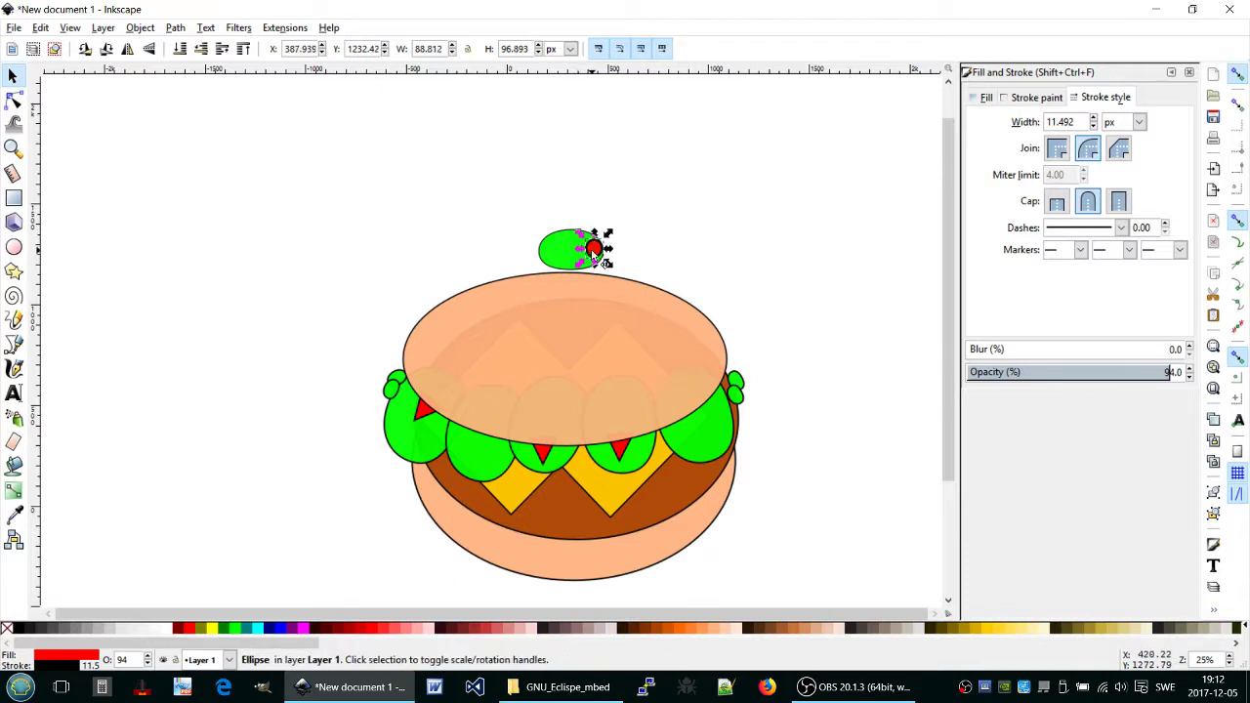
left_click_drag(596, 256, 595, 254)
Group the oval and red circle into an olive, nudge it down, and give it an 8 px outline.
left_click_drag(511, 217, 631, 283)
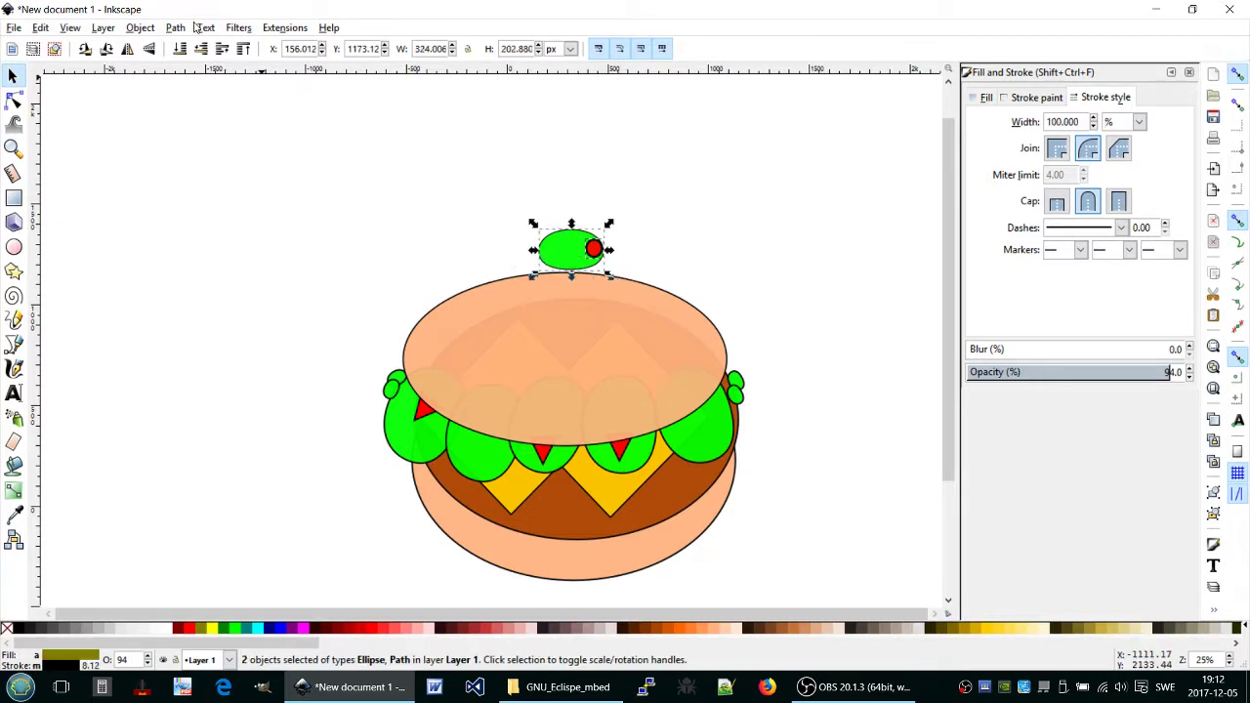
left_click(139, 29)
left_click(178, 104)
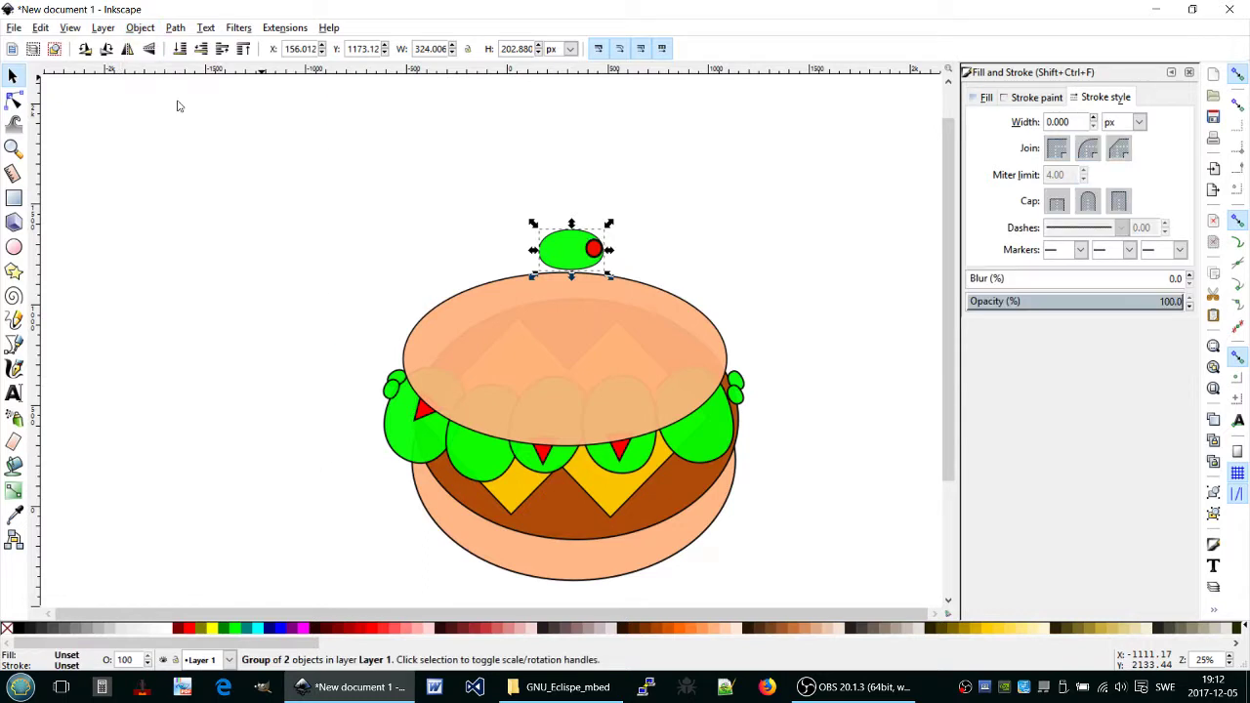
key("Down")
key("Down")
key("Down")
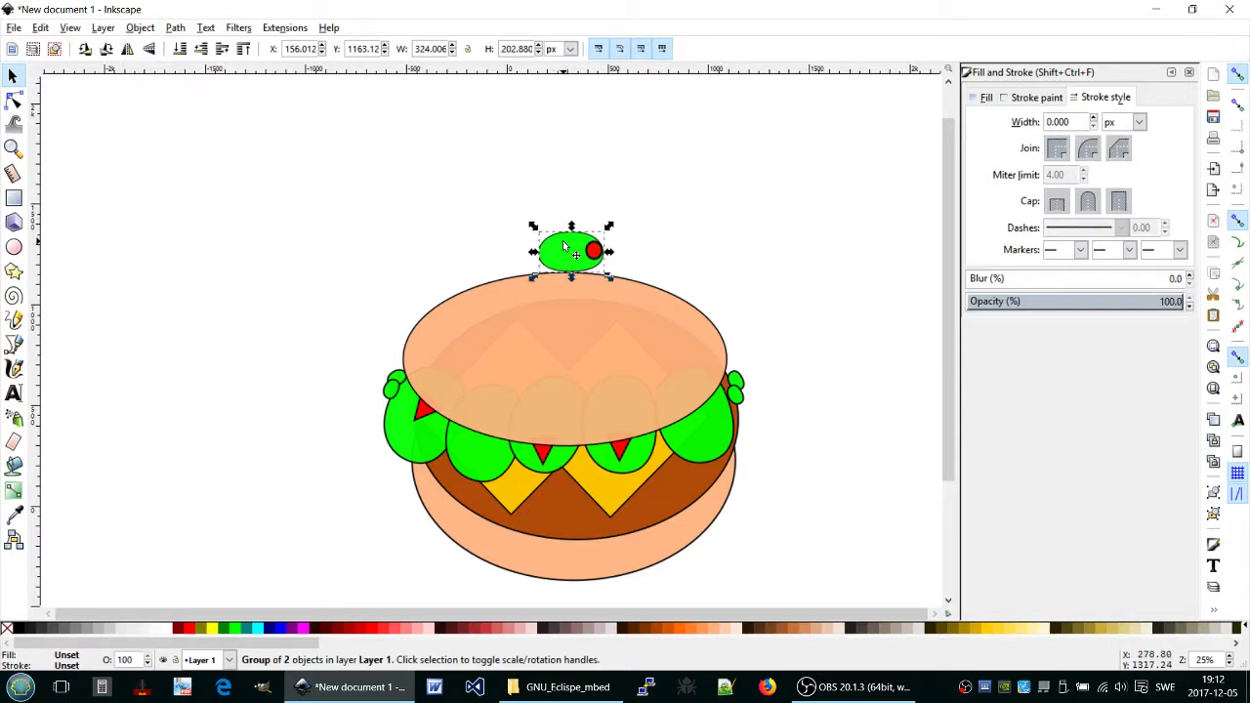
key("Down")
key("Down")
key("Down")
key("Down")
key("Down")
key("Down")
key("Down")
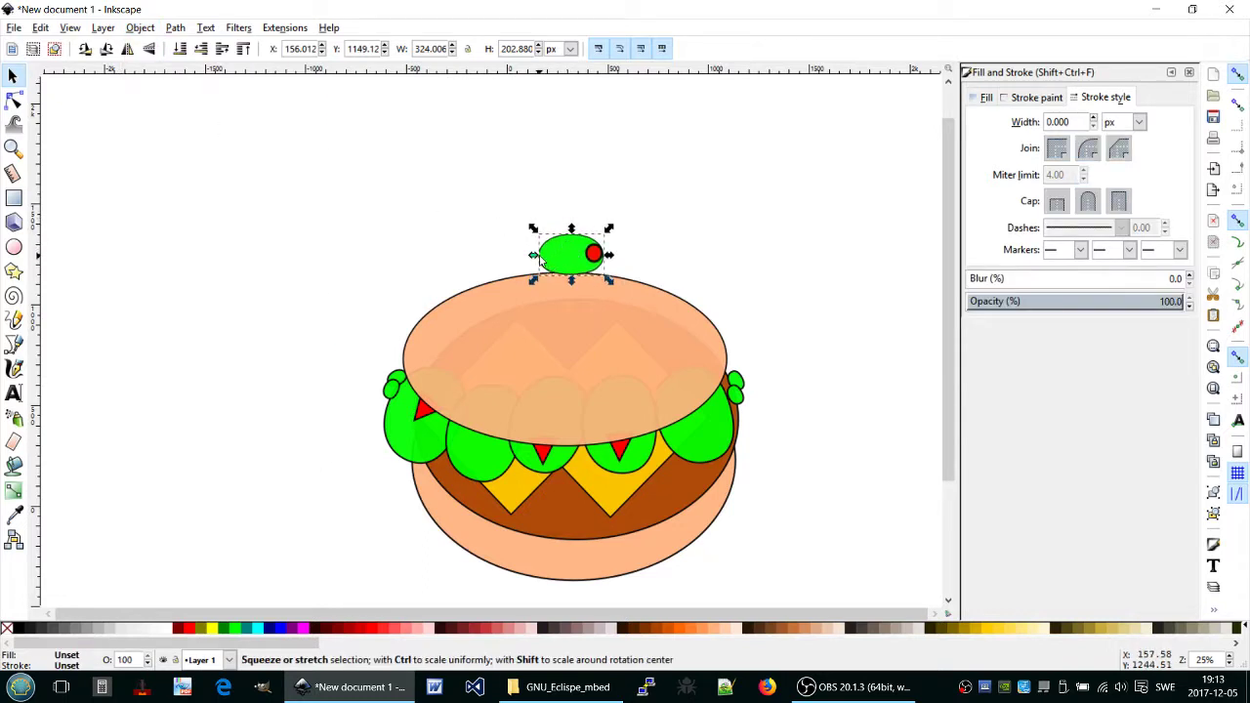
key("Down")
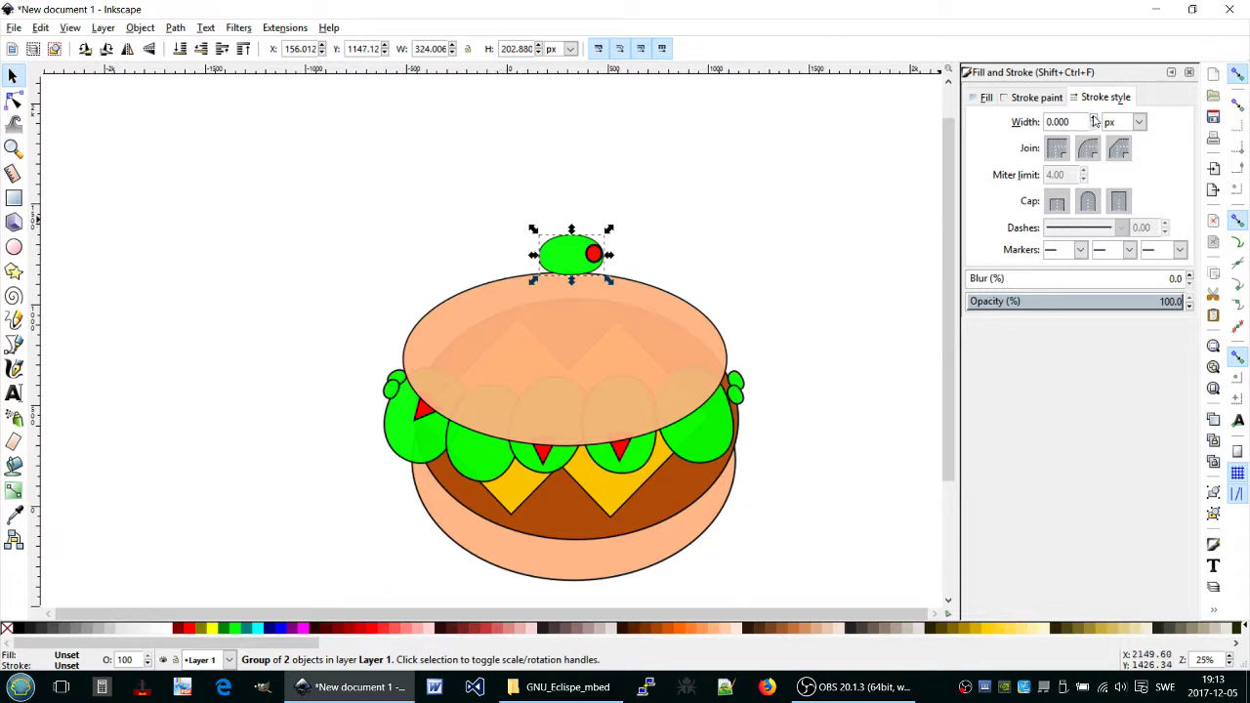
key("less")
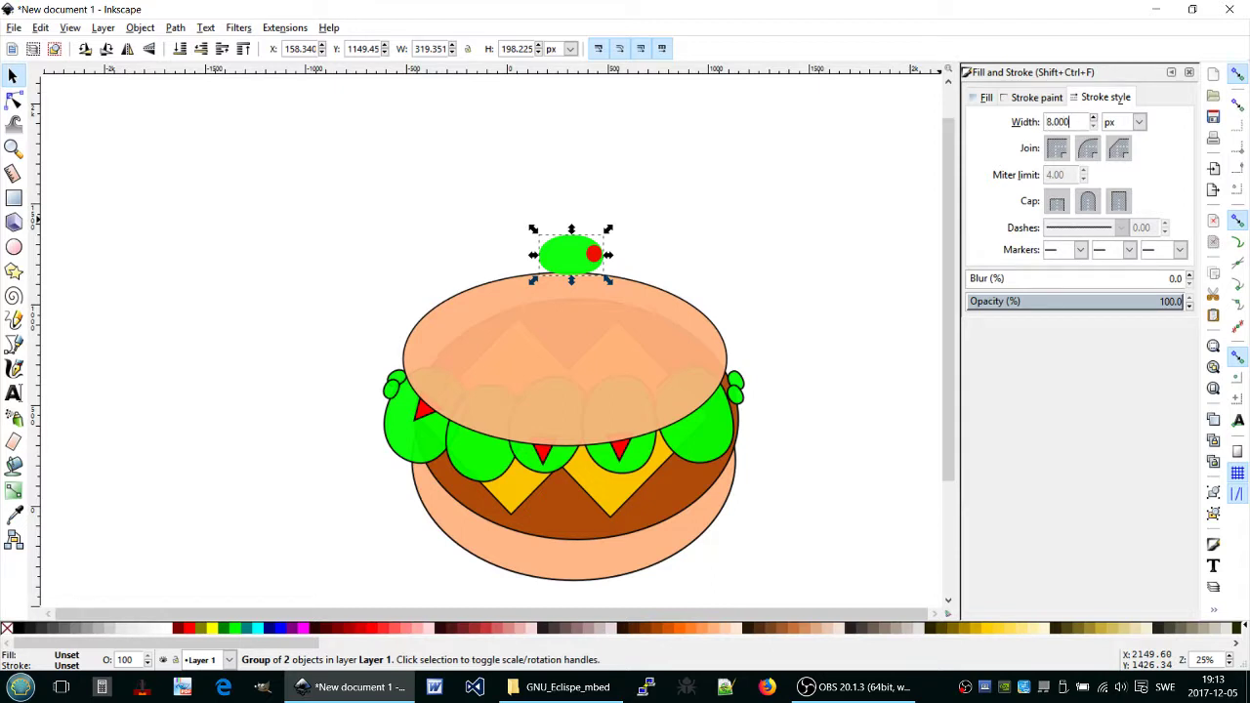
type("0.000")
key("Return")
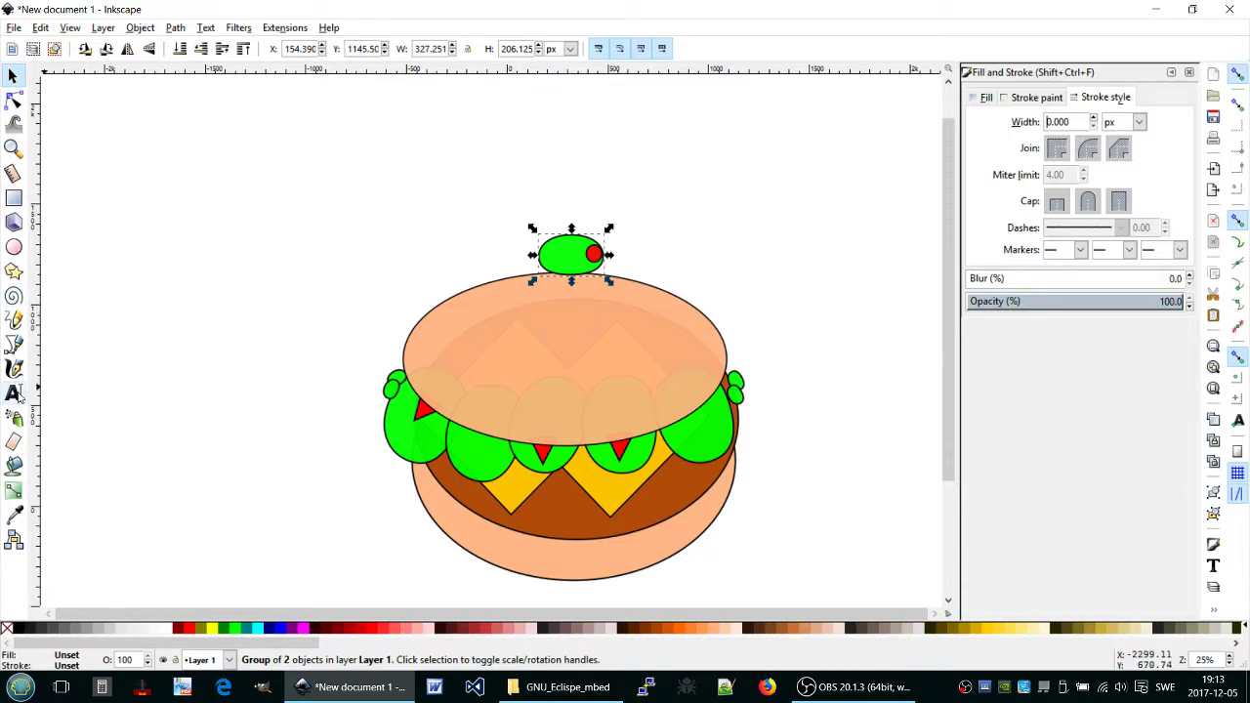
Draw a slender closed triangle with the Bezier tool left of the burger.
left_click(14, 344)
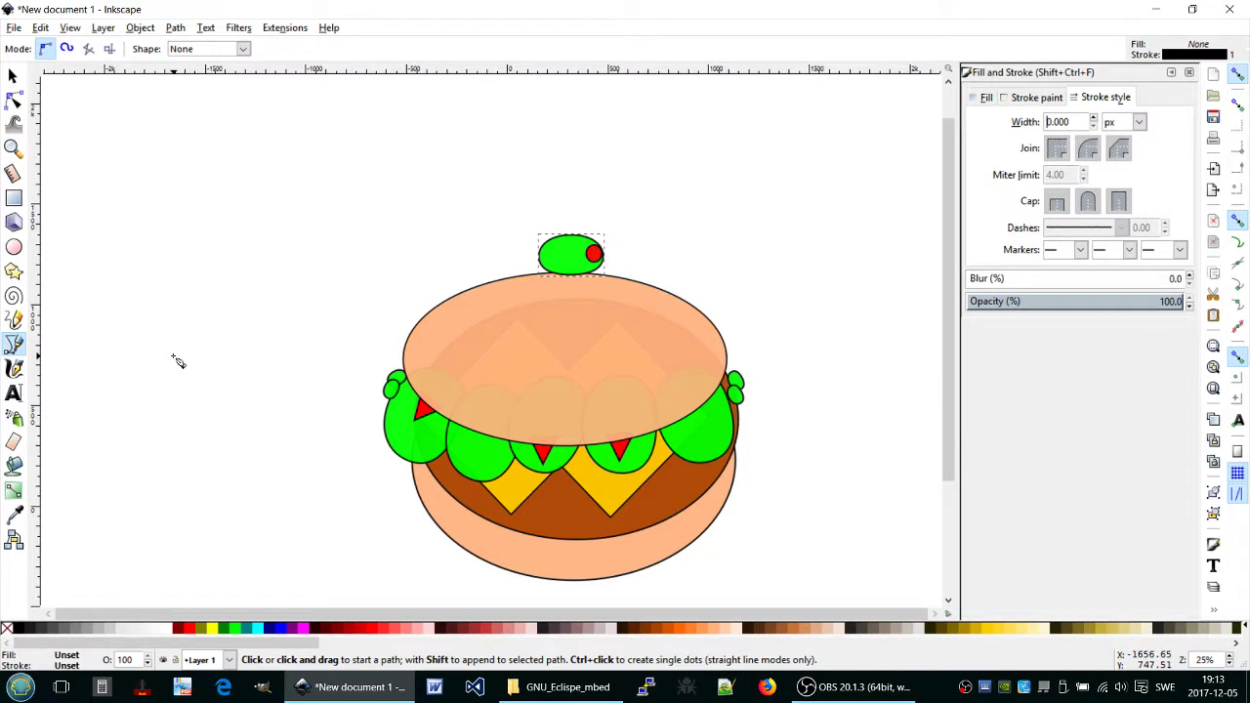
left_click(172, 355)
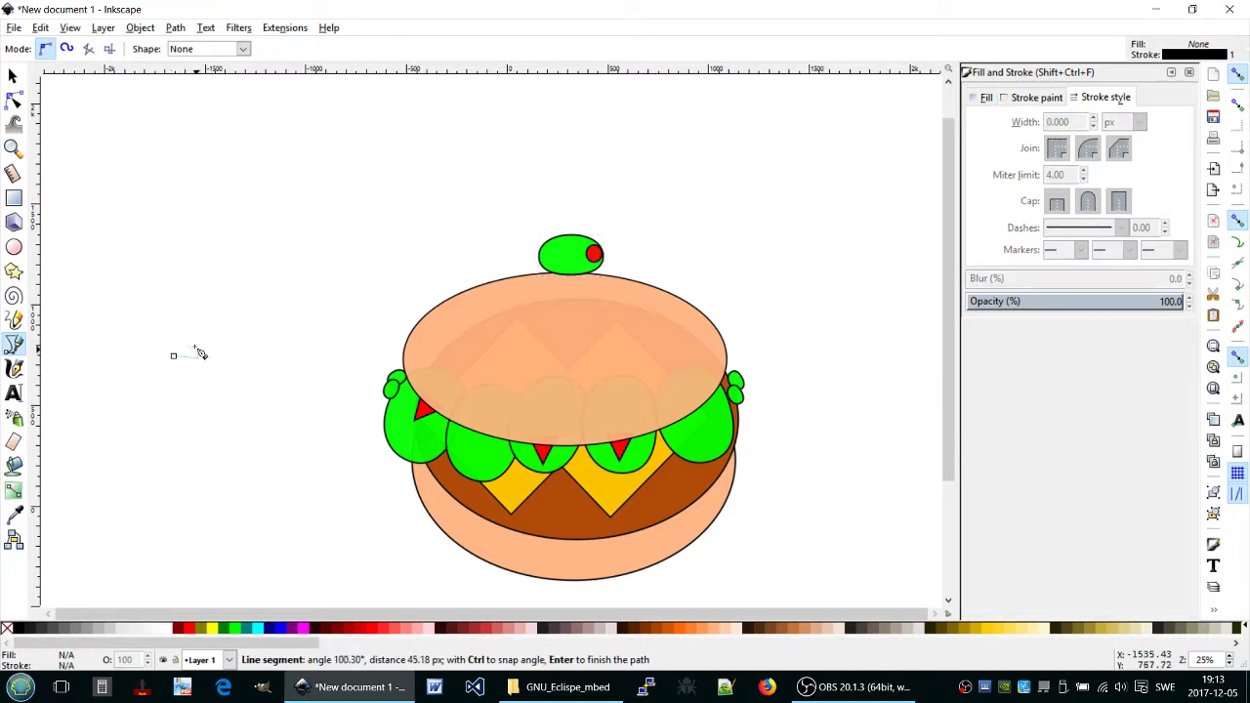
left_click(198, 351)
left_click(189, 322)
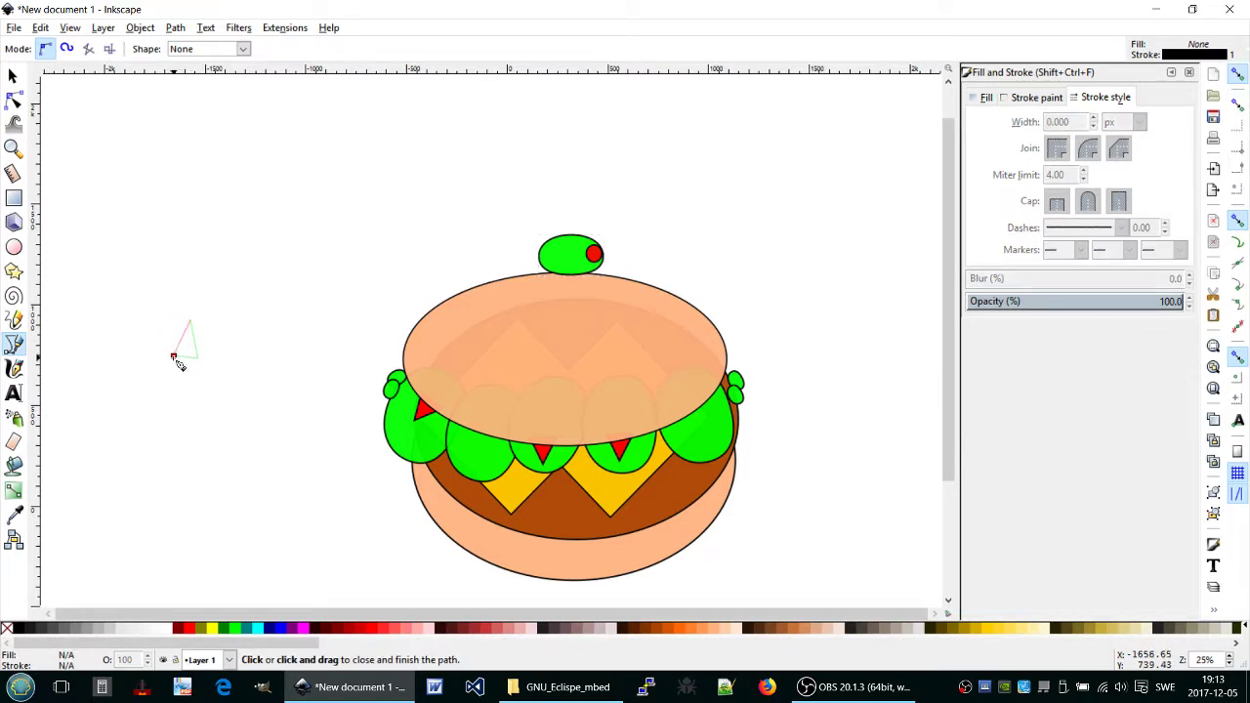
left_click(173, 355)
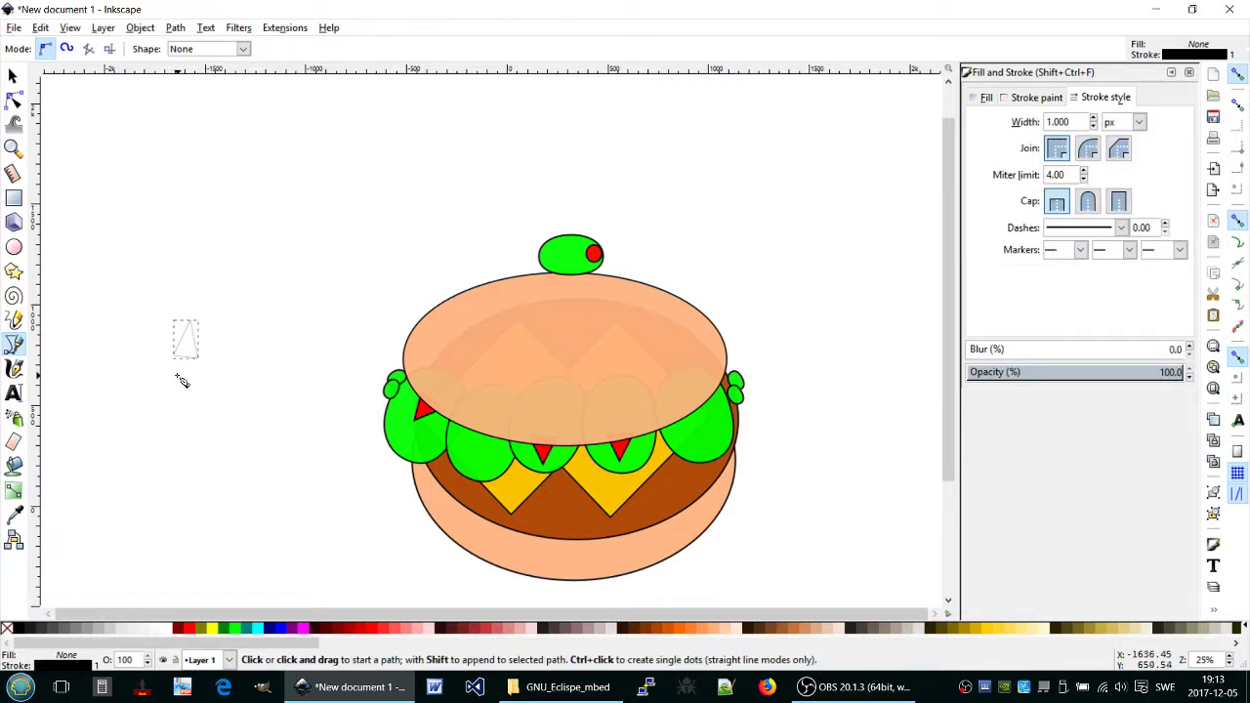
key("ctrl+z")
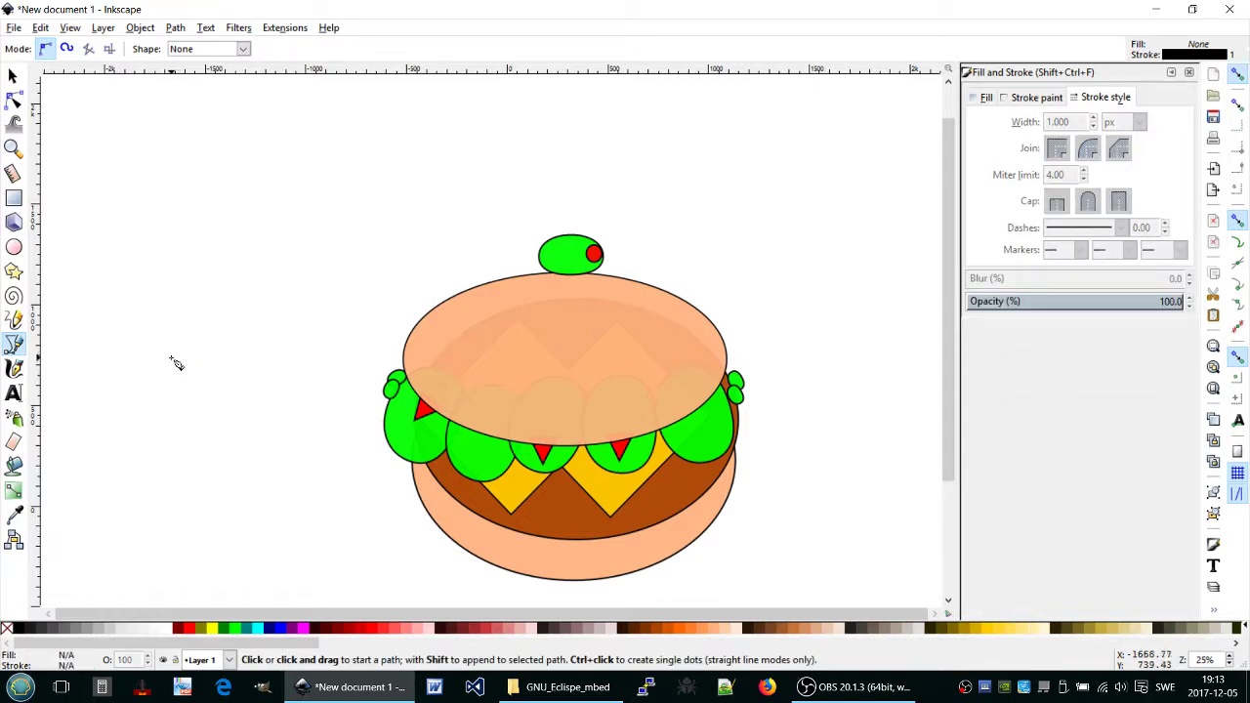
left_click(168, 366)
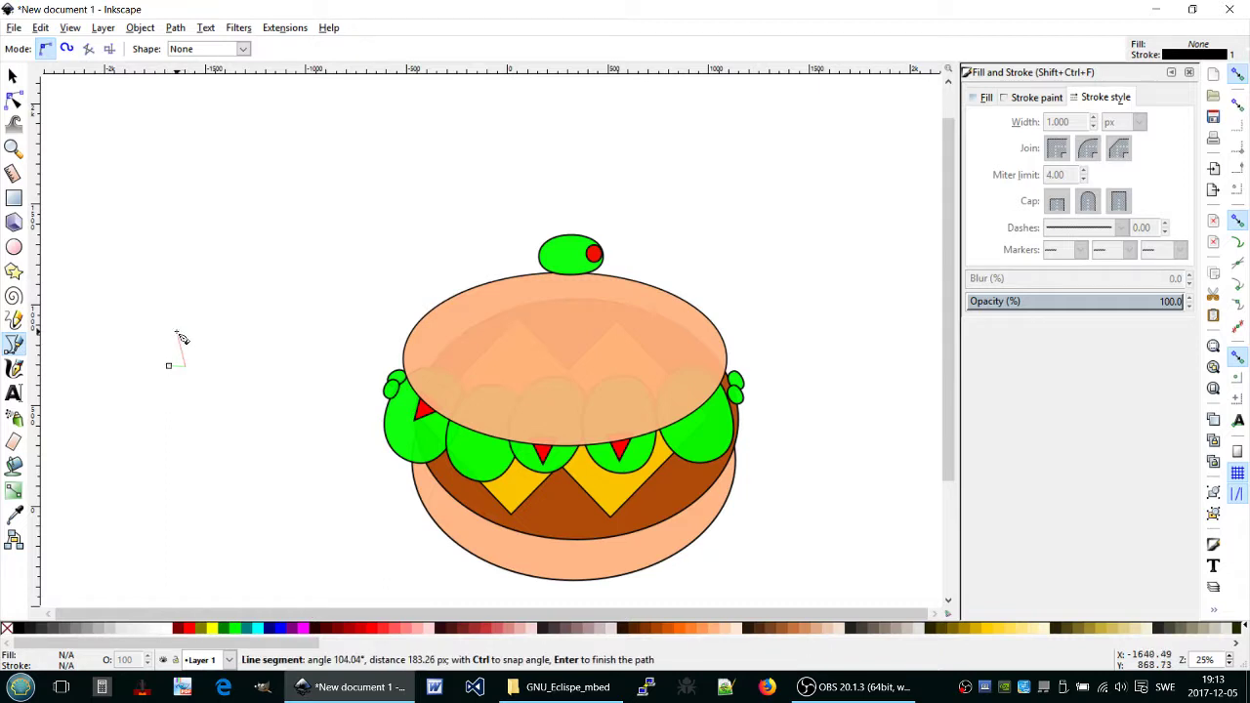
left_click(180, 333)
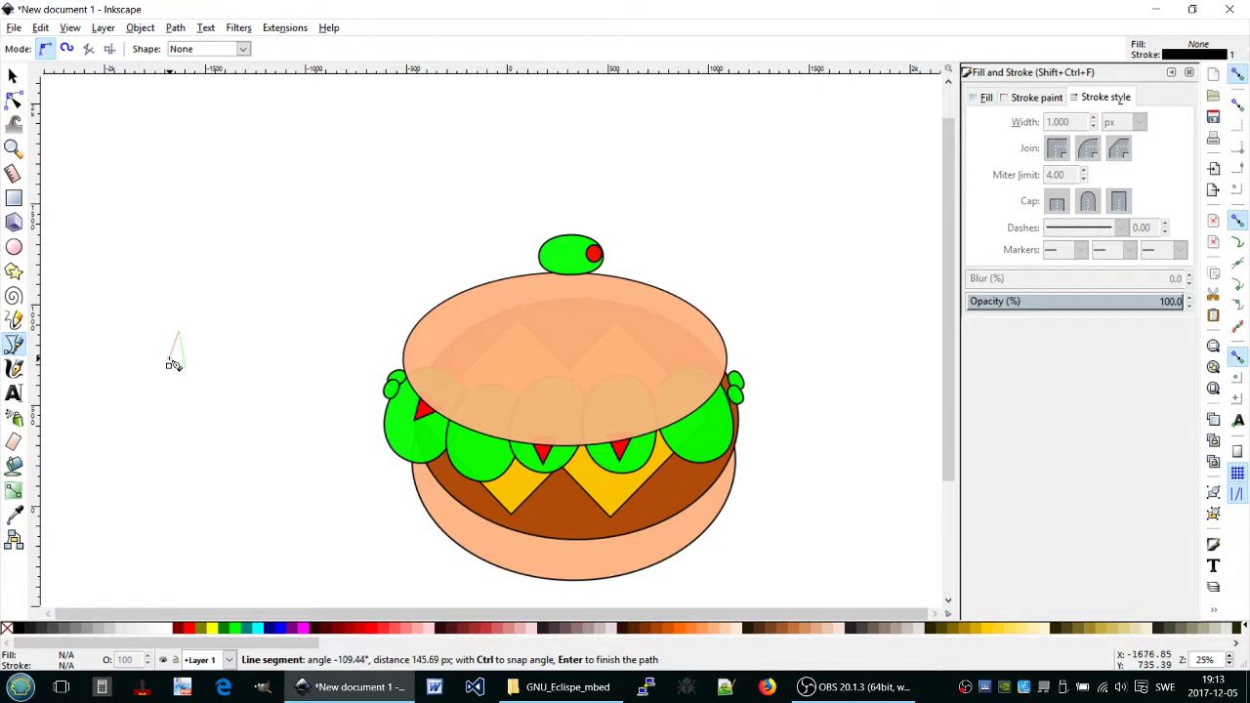
left_click(183, 365)
left_click(172, 369)
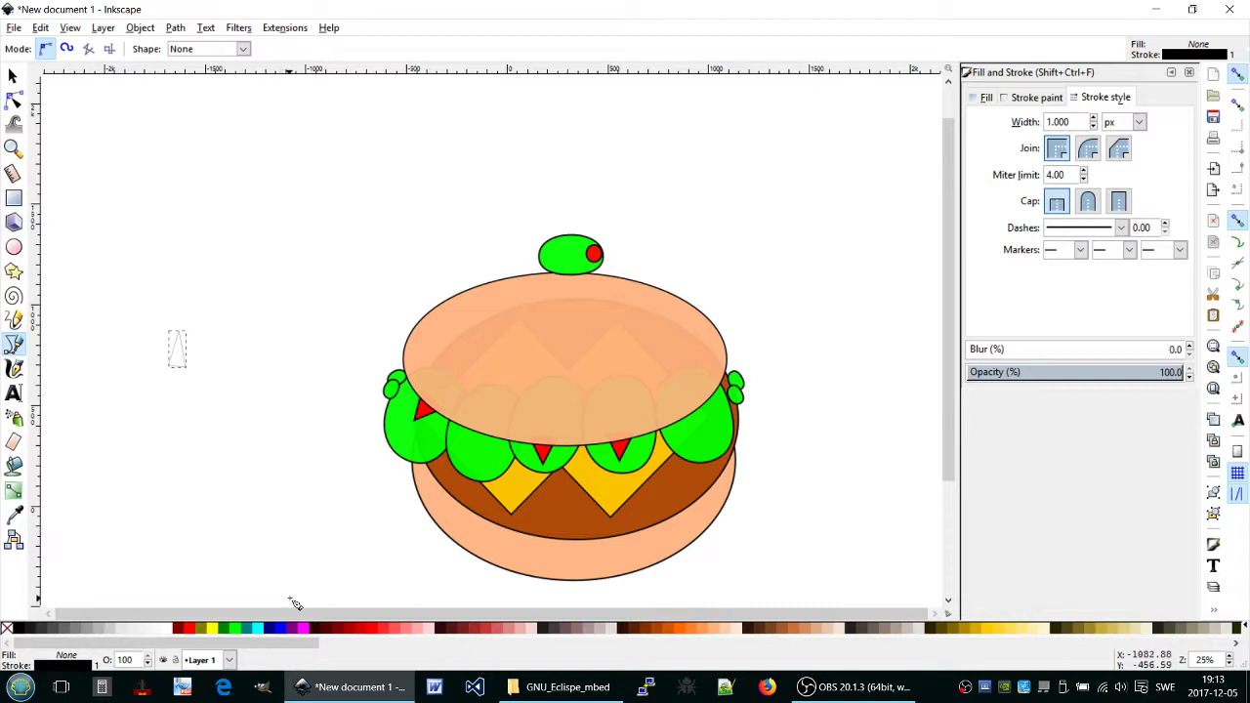
Fill the triangle peach and set it into the olive's top like a toothpick.
left_click(723, 635)
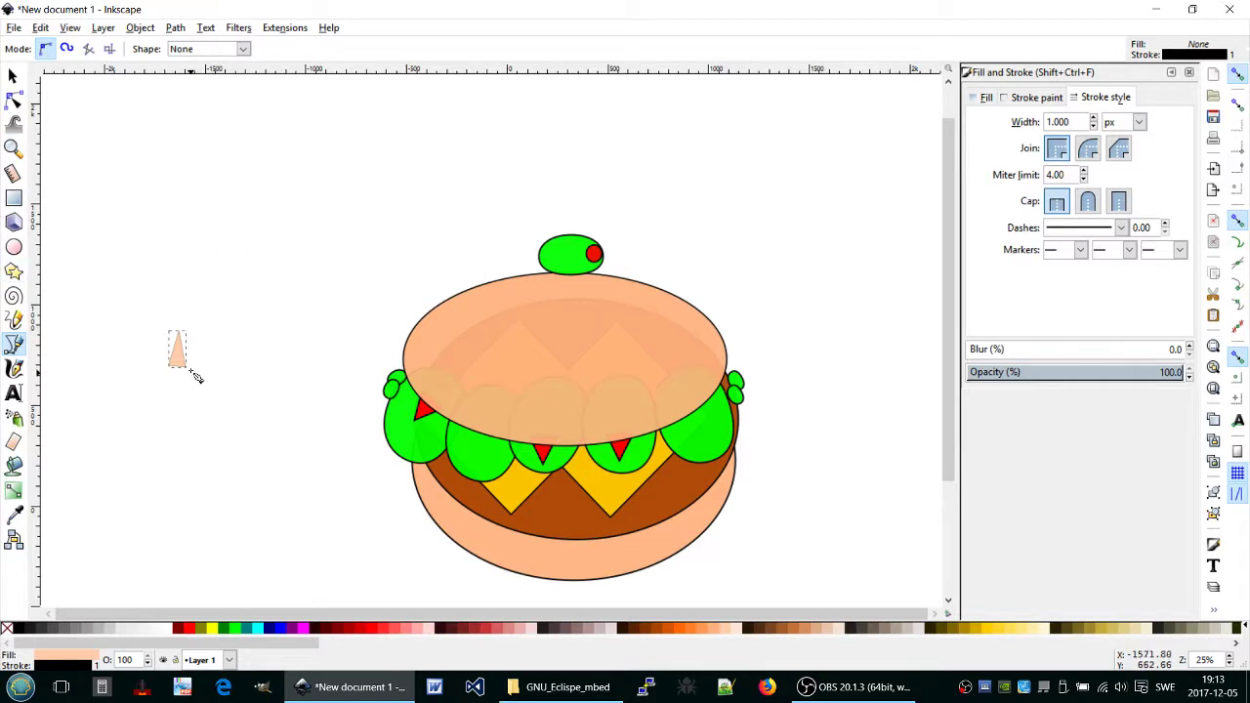
left_click_drag(179, 348, 195, 352)
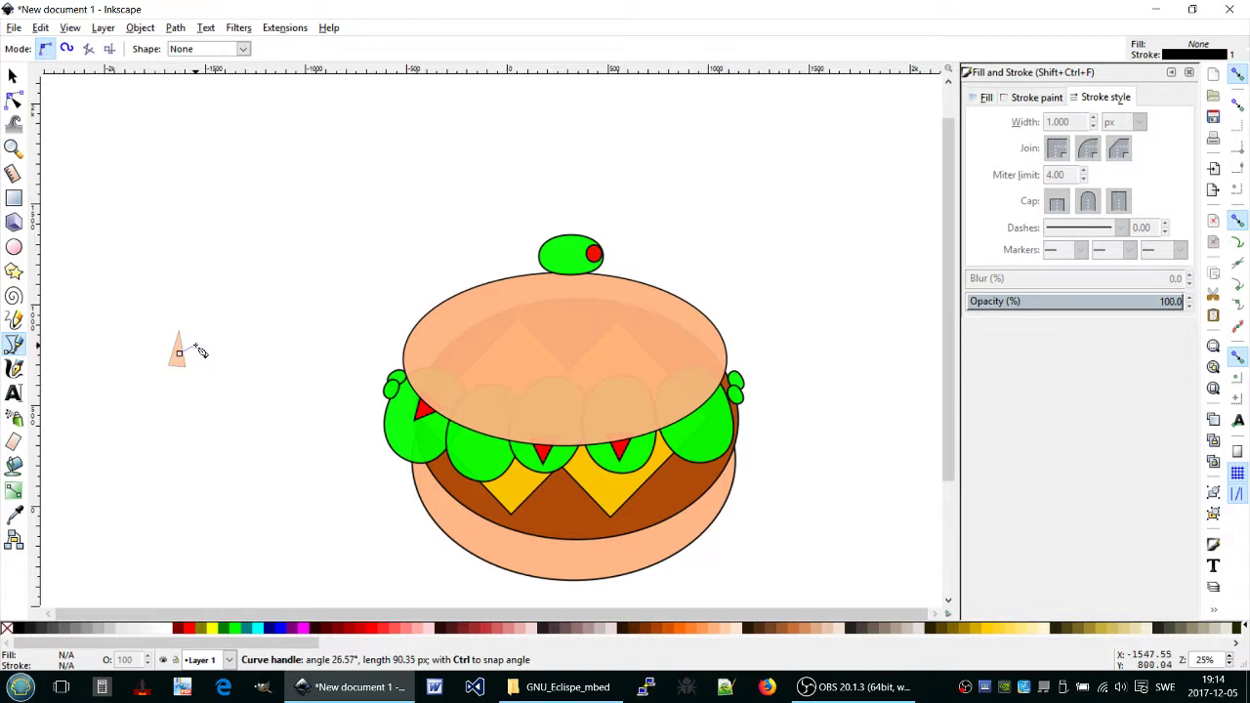
key("Escape")
left_click(12, 77)
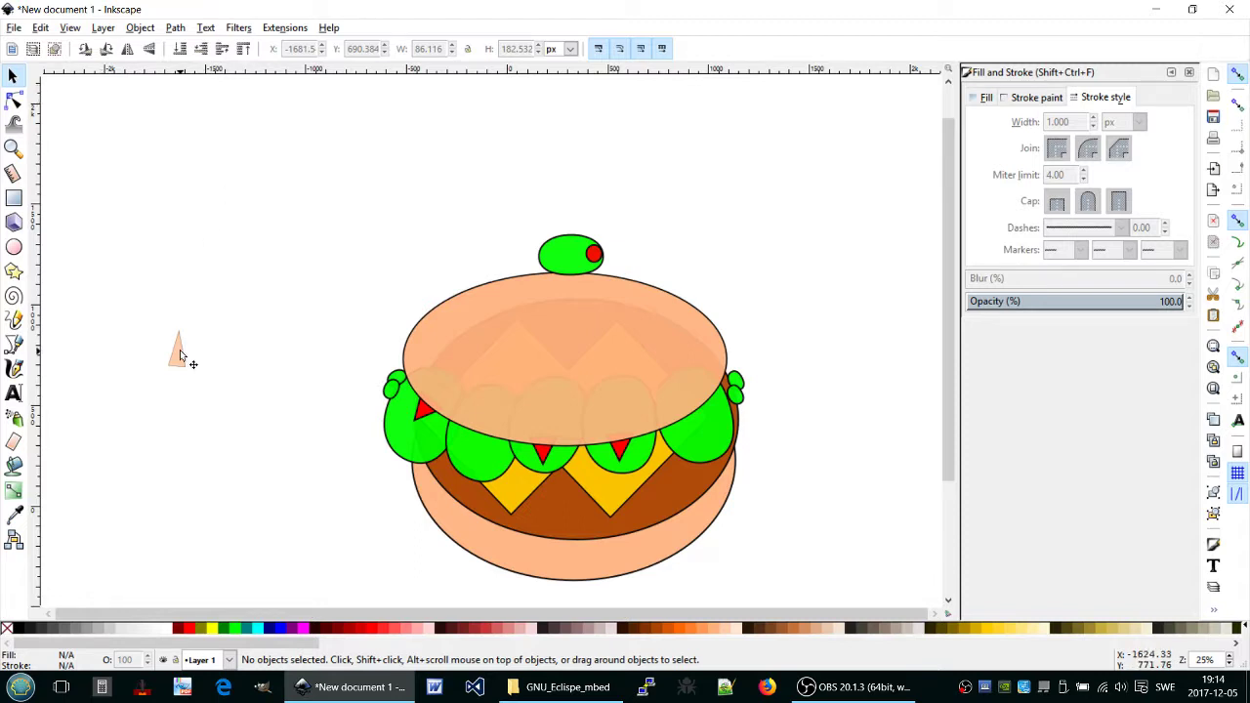
mouse_move(180, 350)
left_mouse_down()
mouse_move(594, 227)
mouse_move(584, 212)
left_mouse_up()
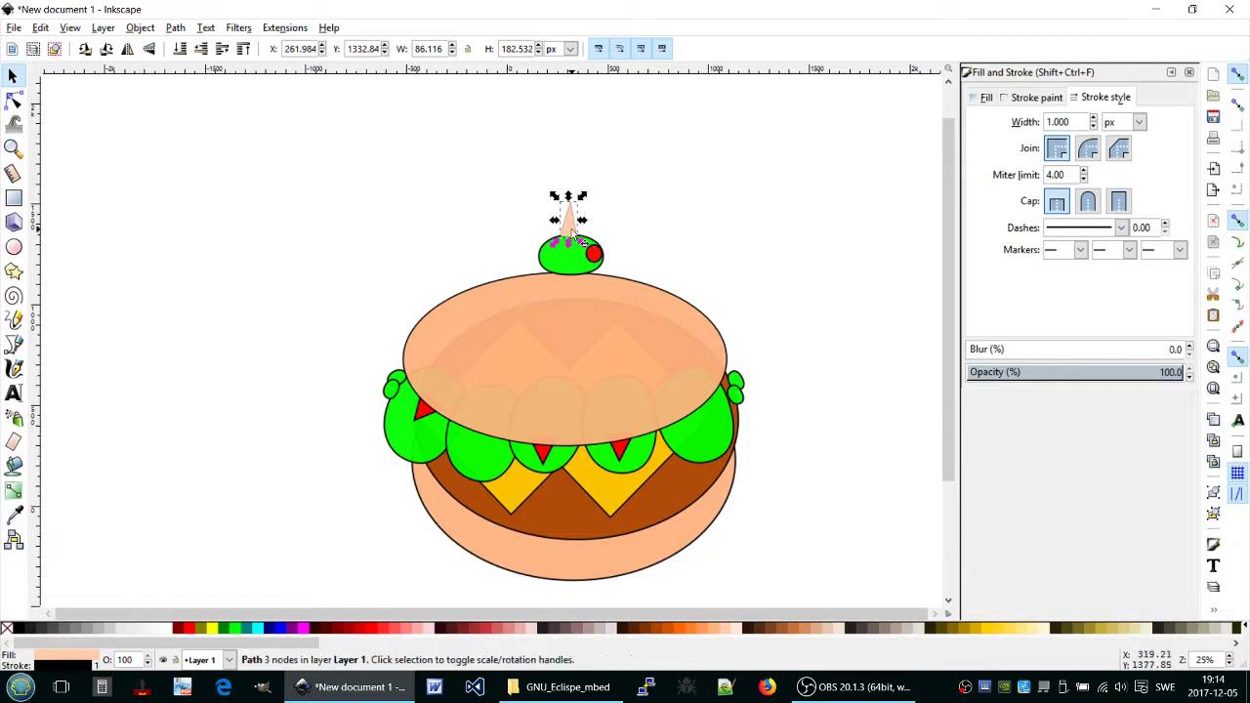
left_click_drag(572, 230, 571, 236)
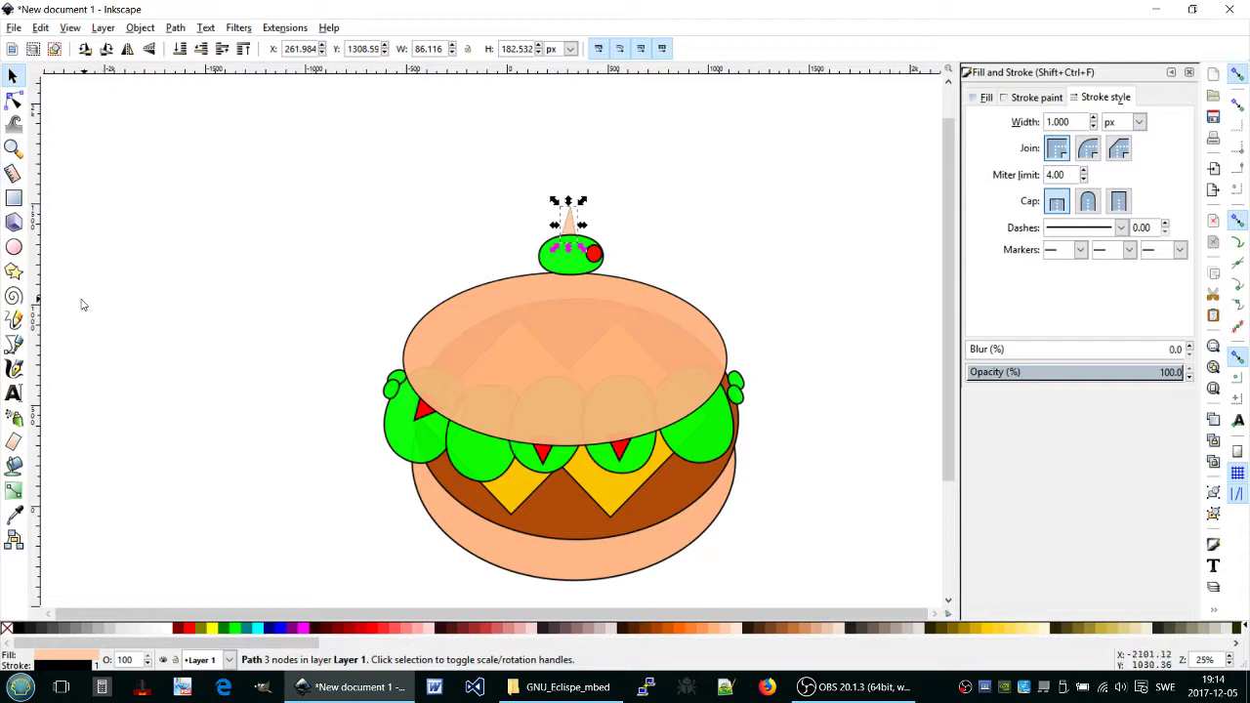
Draw a blue circle and place a small black pupil ellipse on it.
left_click(14, 247)
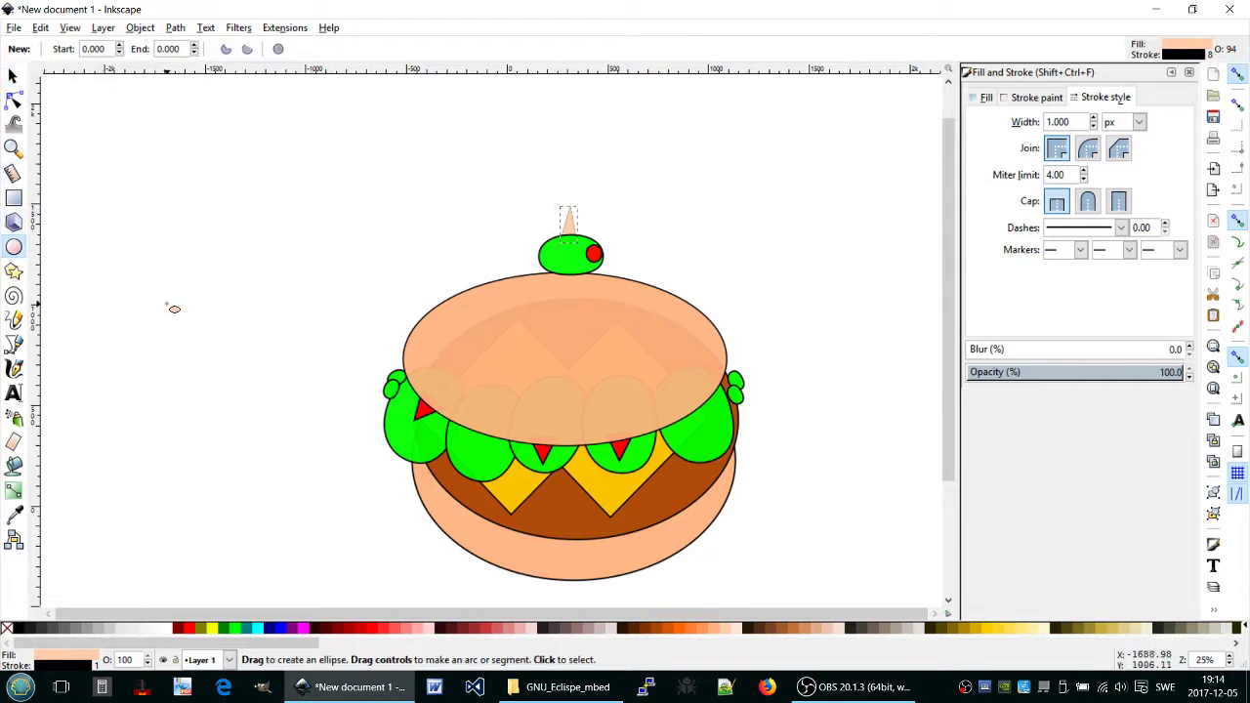
left_click_drag(167, 305, 209, 346)
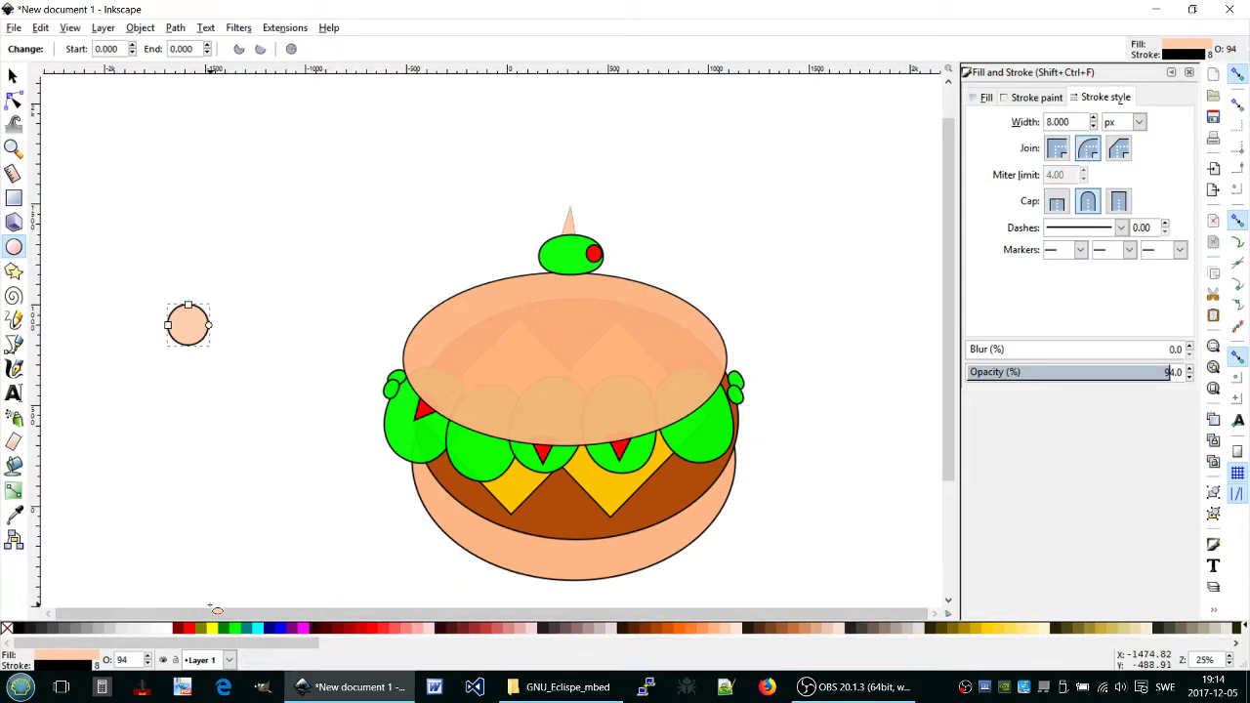
left_click(280, 628)
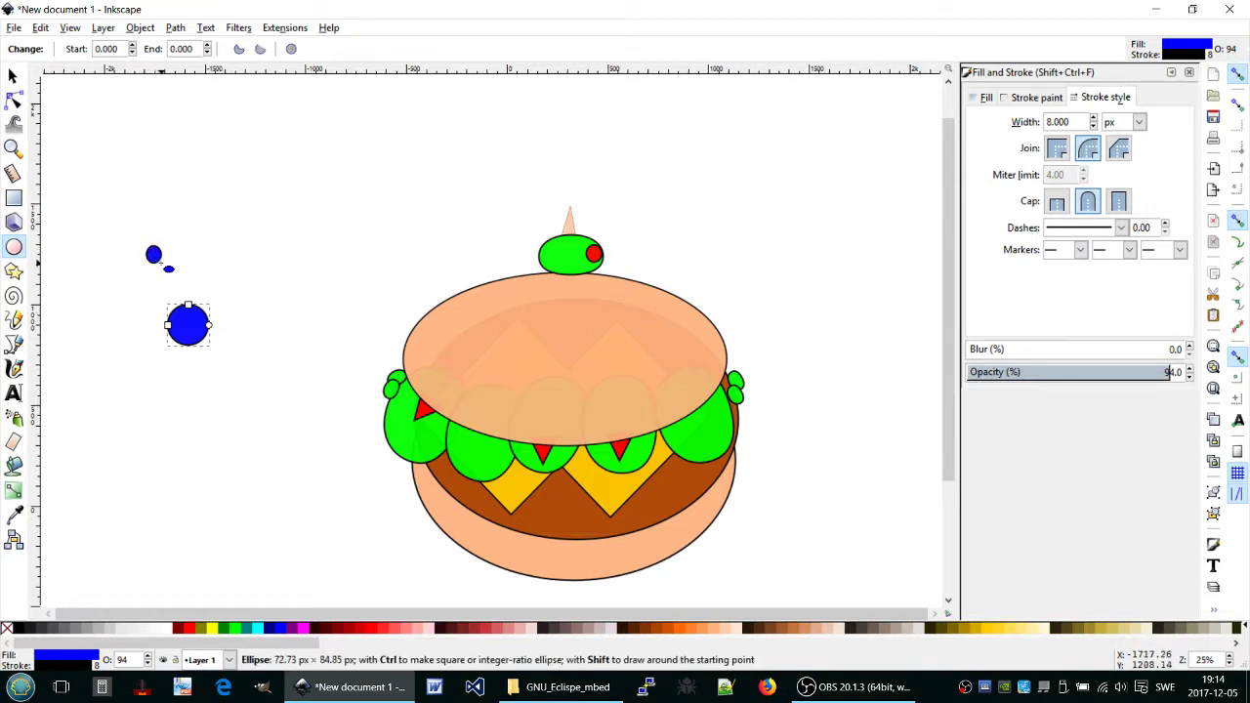
left_click_drag(147, 245, 164, 263)
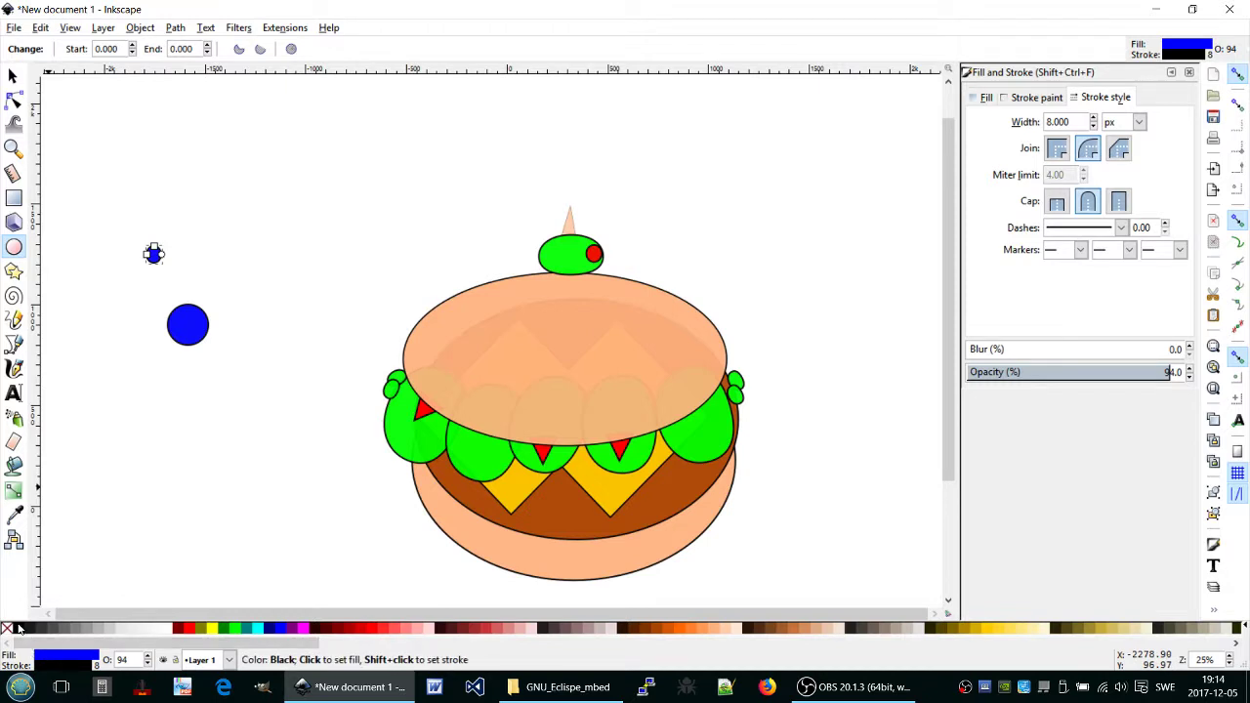
left_click(20, 628)
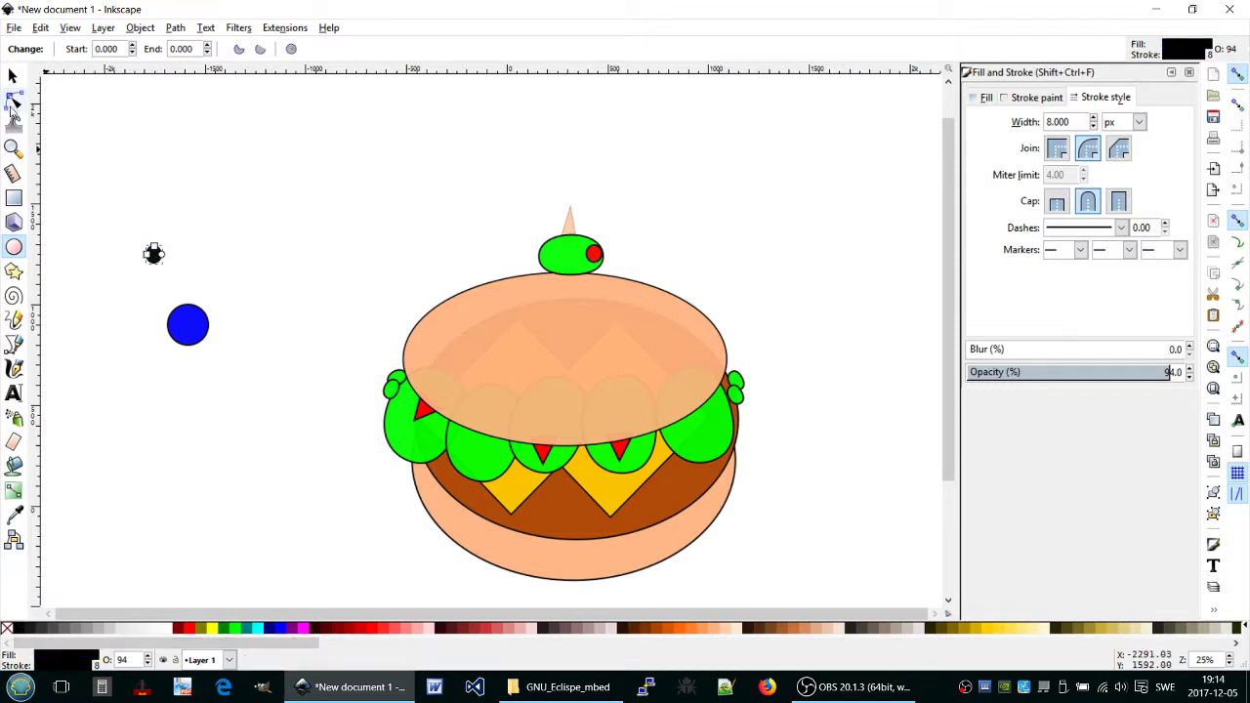
left_click(13, 76)
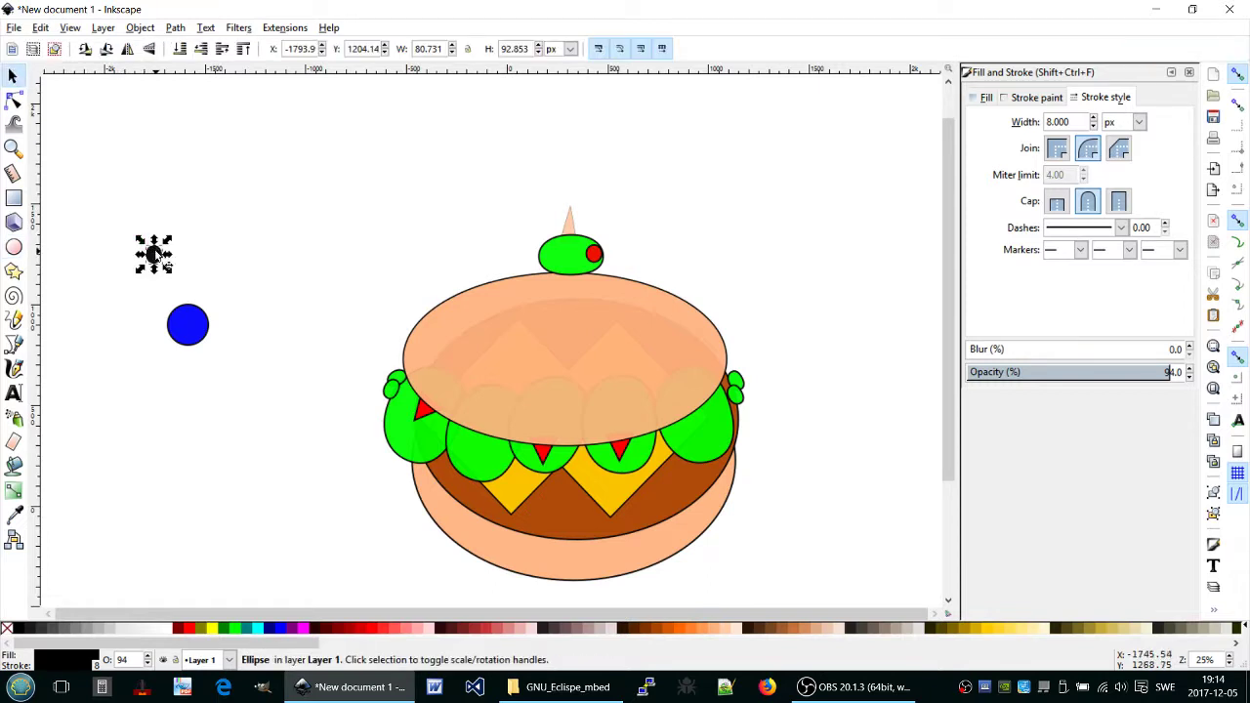
left_click_drag(157, 251, 188, 322)
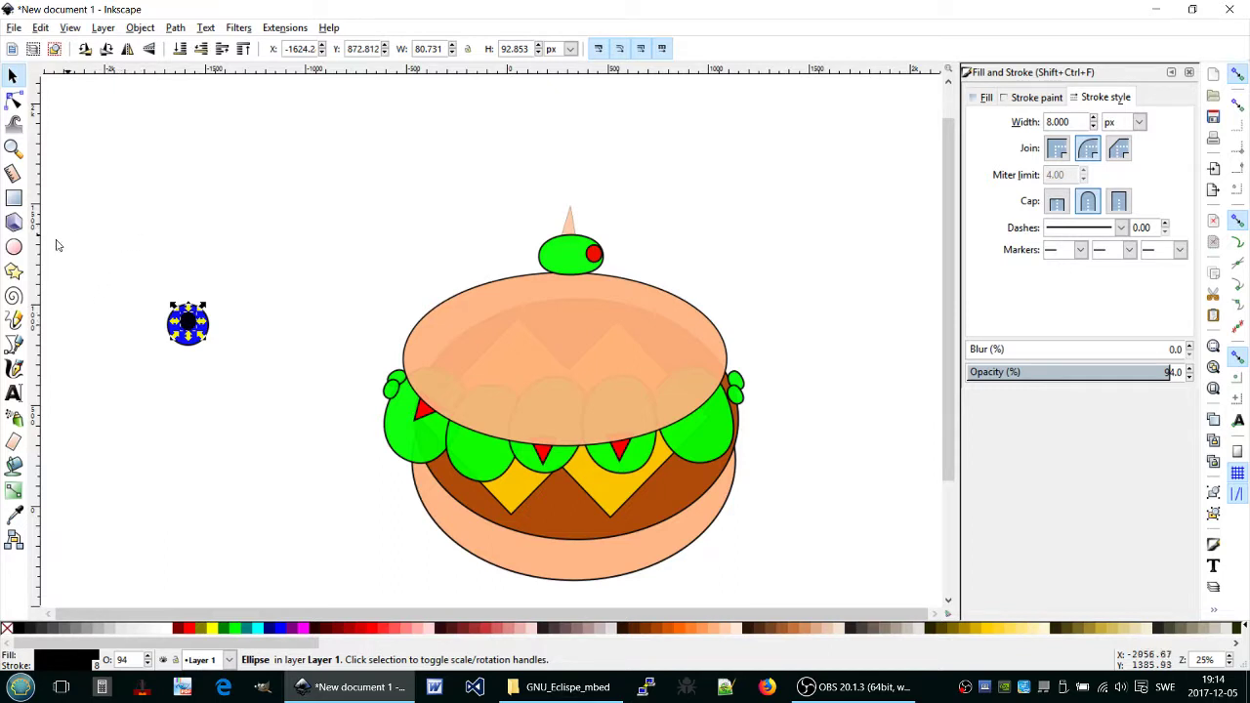
Add a tiny white highlight onto the pupil and select all three eye parts.
left_click(13, 247)
left_click_drag(99, 250, 101, 253)
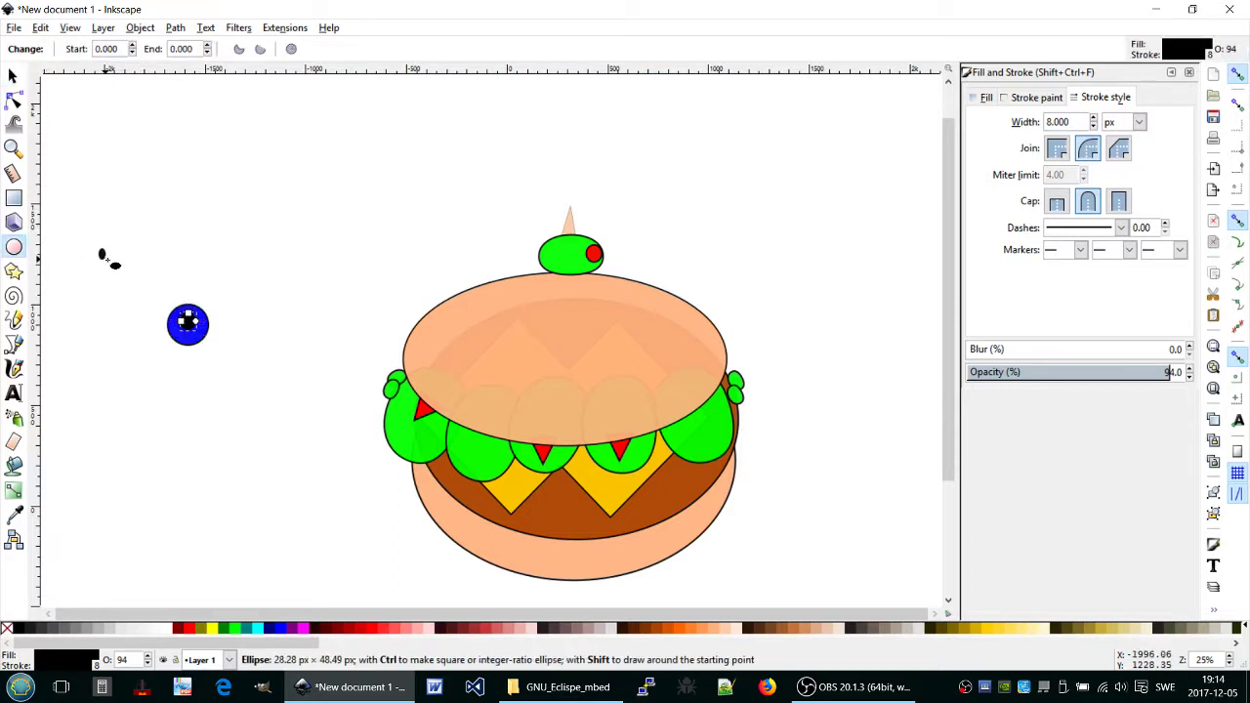
key("Escape")
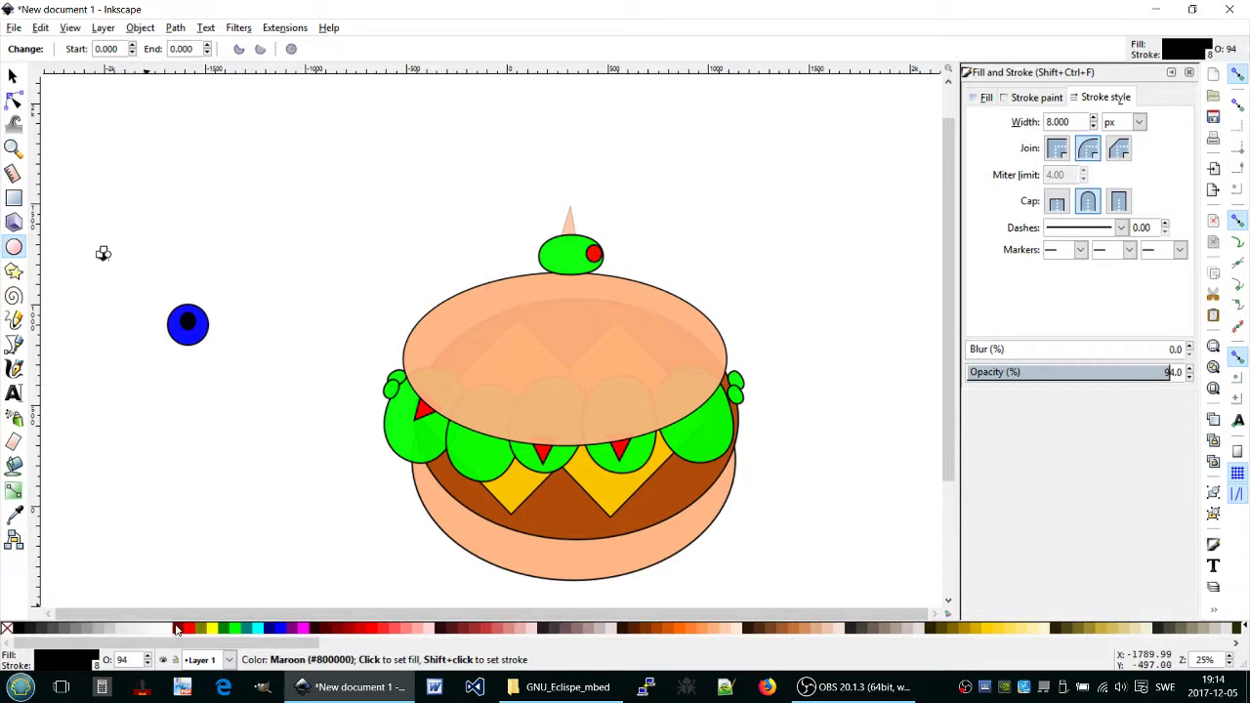
left_click(164, 628)
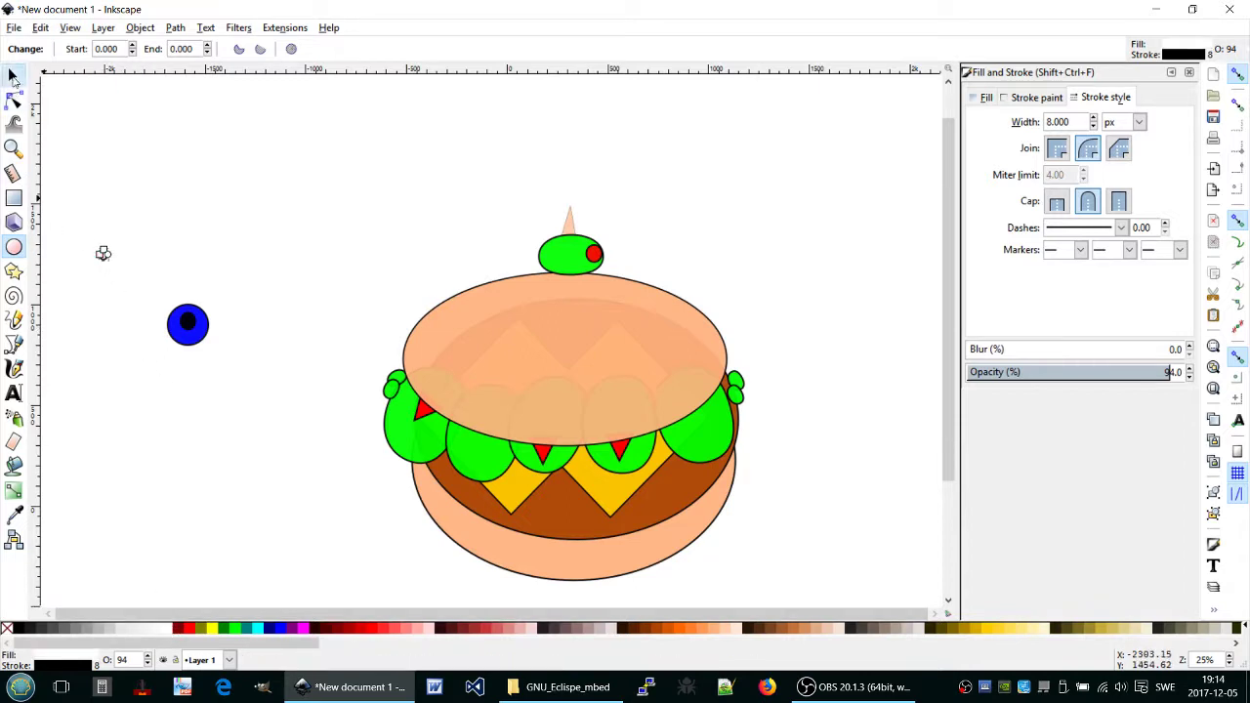
left_click(11, 76)
left_click_drag(107, 258, 196, 314)
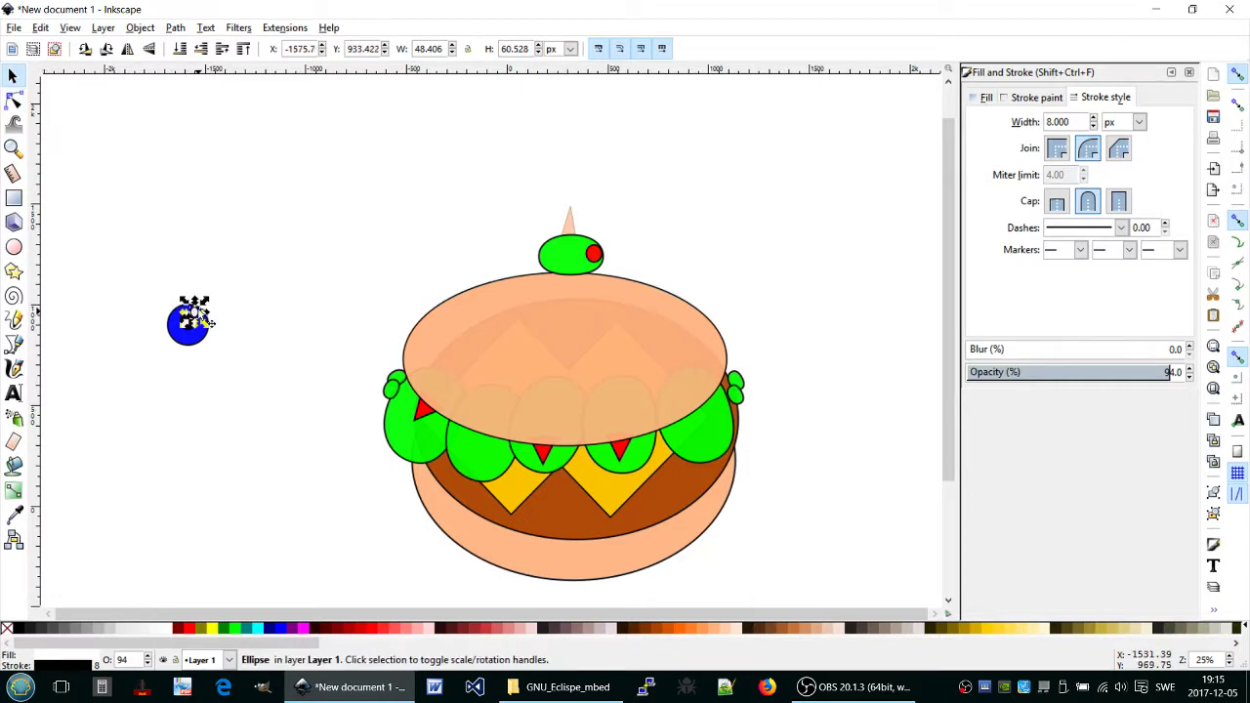
left_click(255, 373)
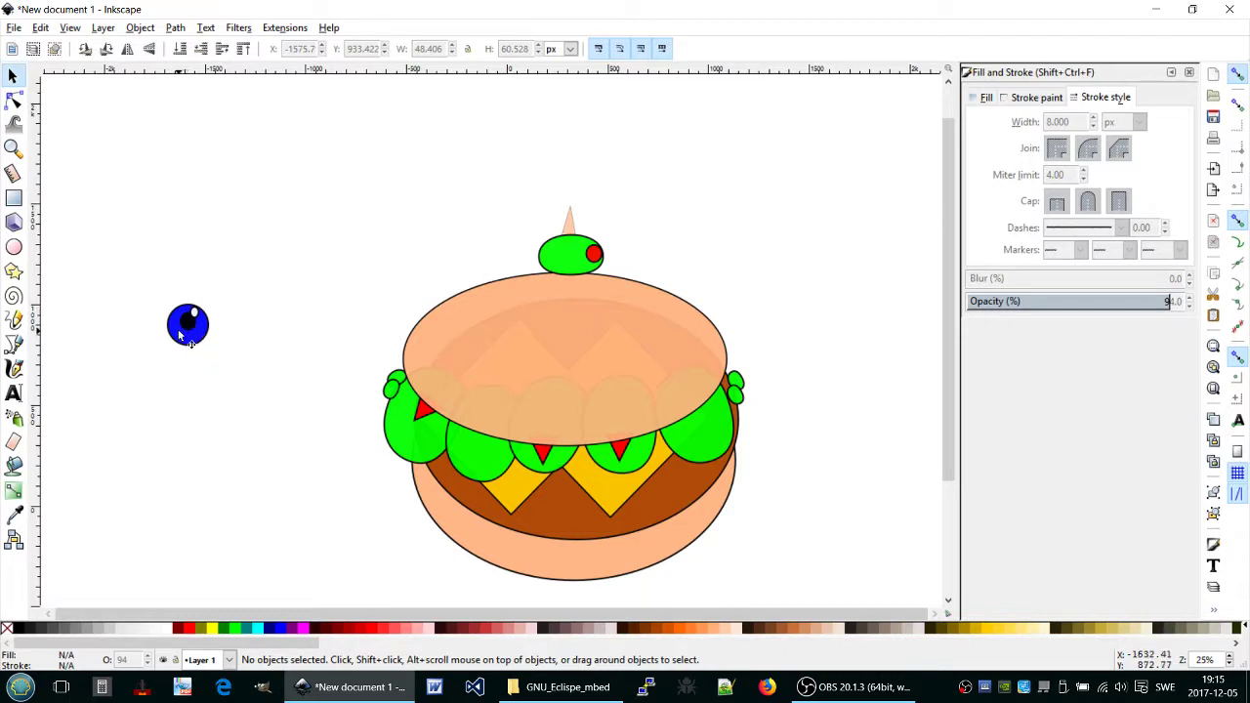
left_click_drag(137, 265, 275, 410)
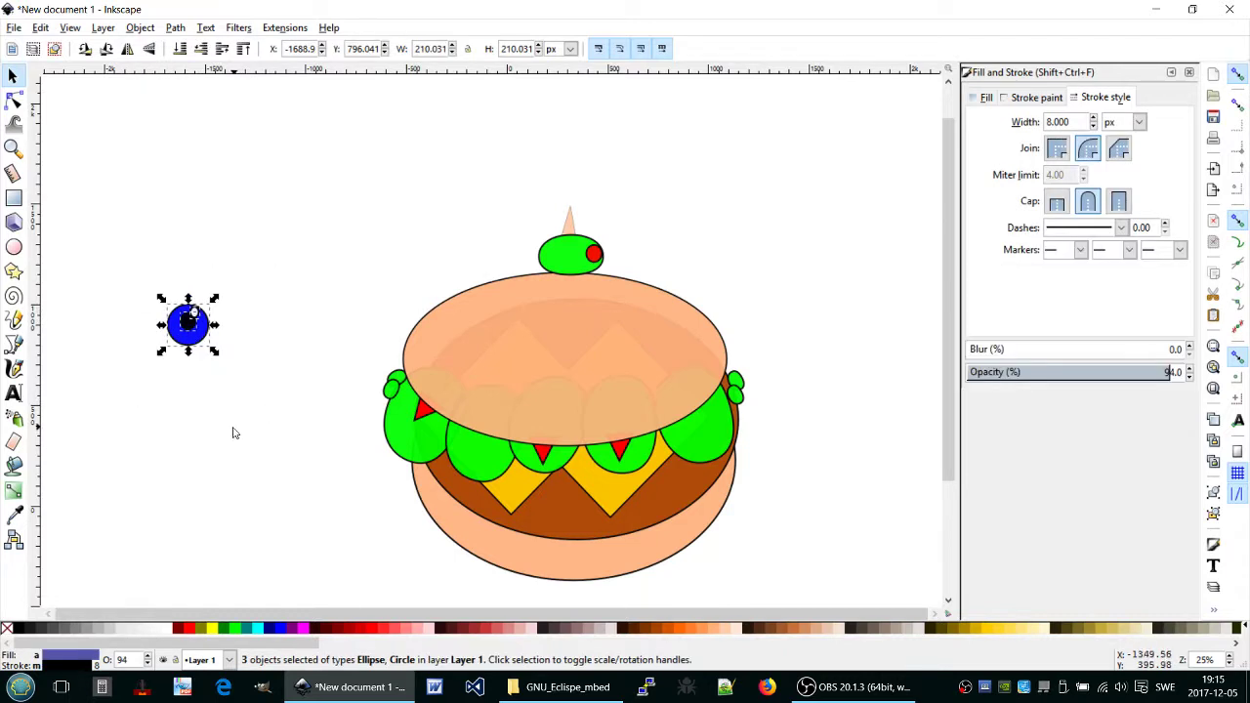
Group the three eye parts and paste a duplicate eye.
left_click(140, 27)
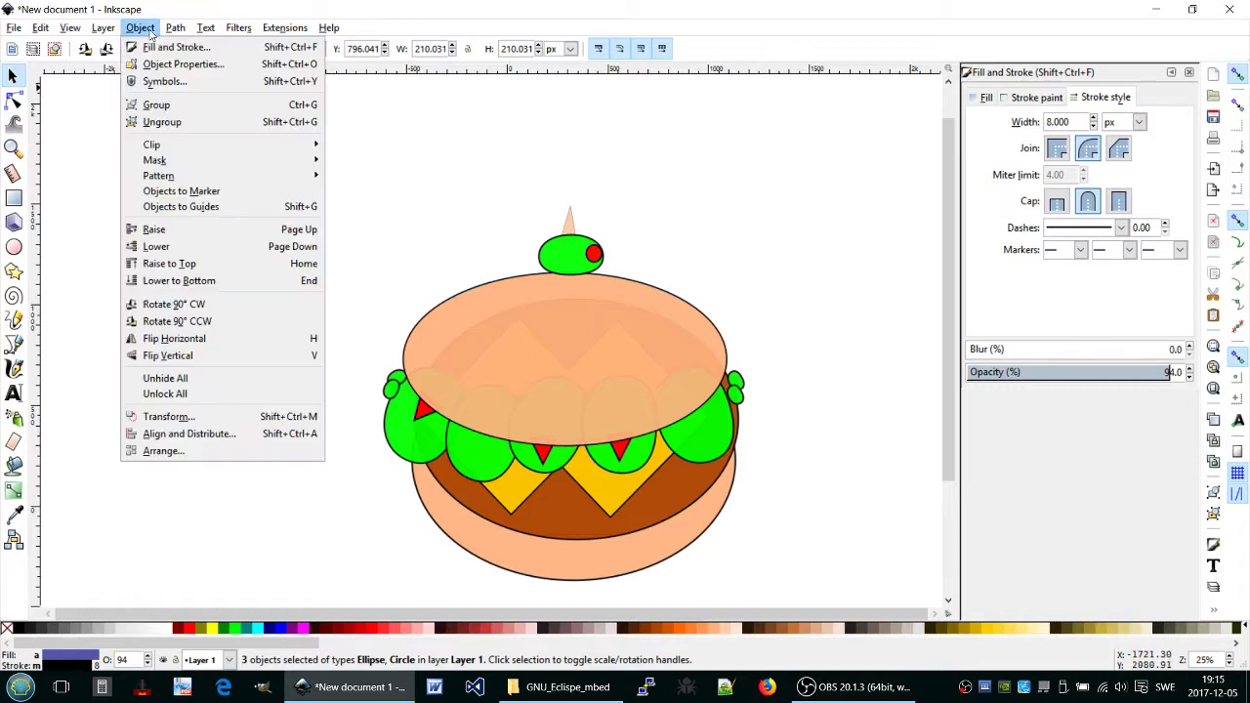
left_click(148, 105)
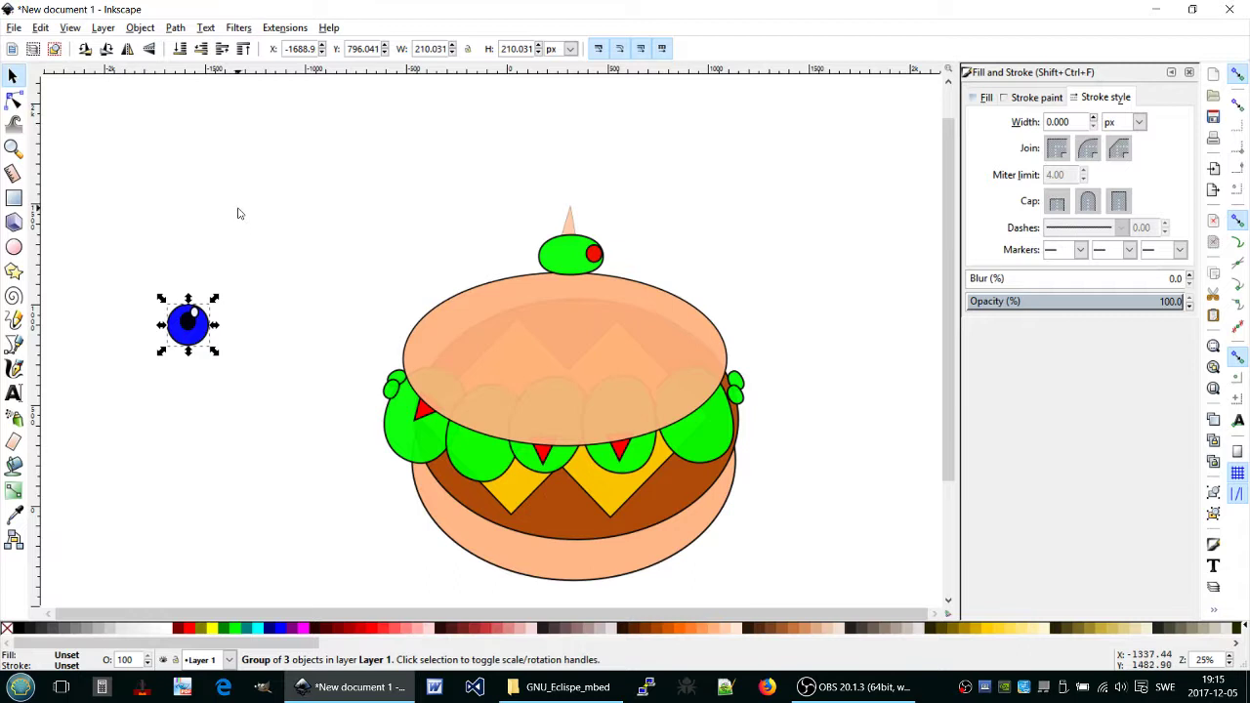
key("ctrl")
key("ctrl+v")
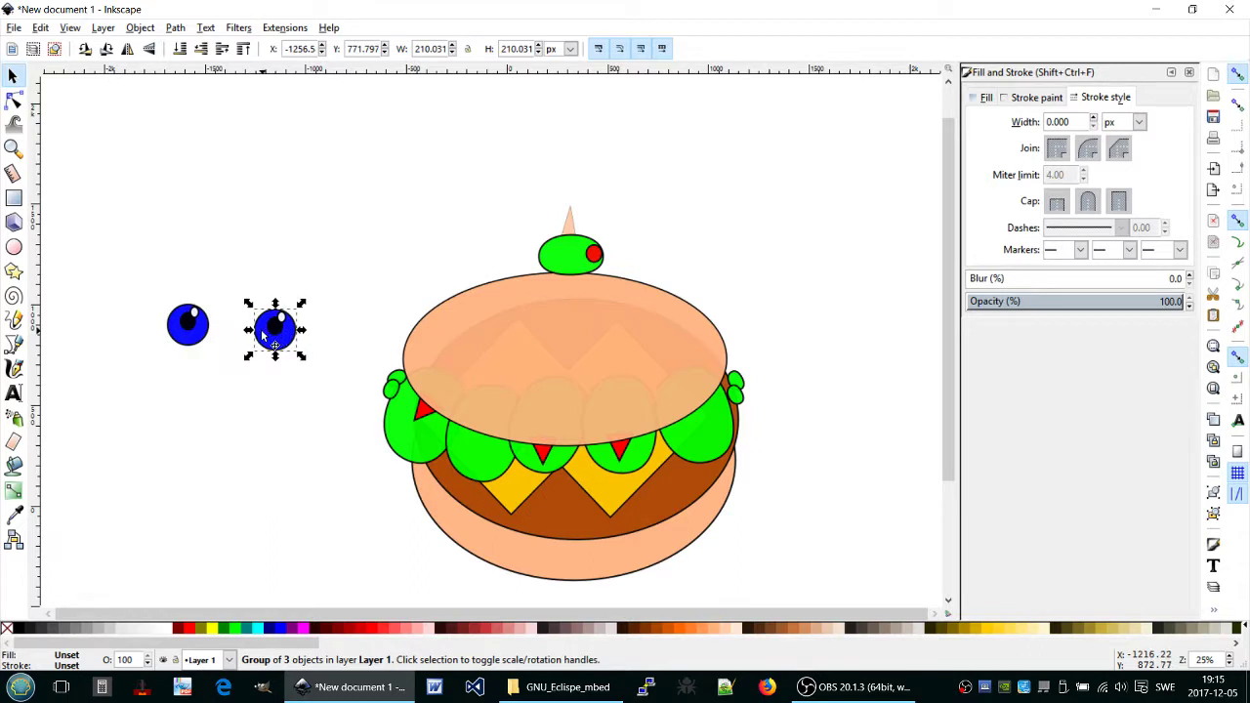
Place both eyes side by side on the burger's top bun.
left_click_drag(286, 340, 598, 418)
left_click(598, 416)
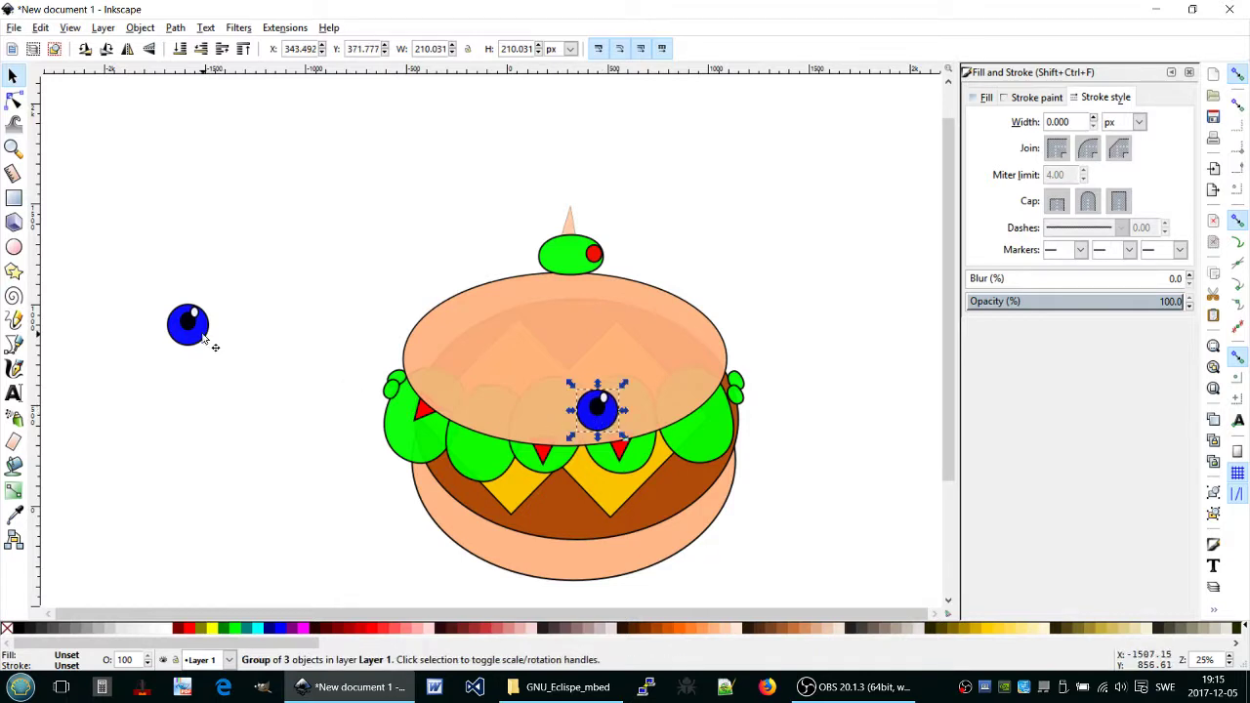
left_click(201, 336)
left_click_drag(203, 338, 540, 411)
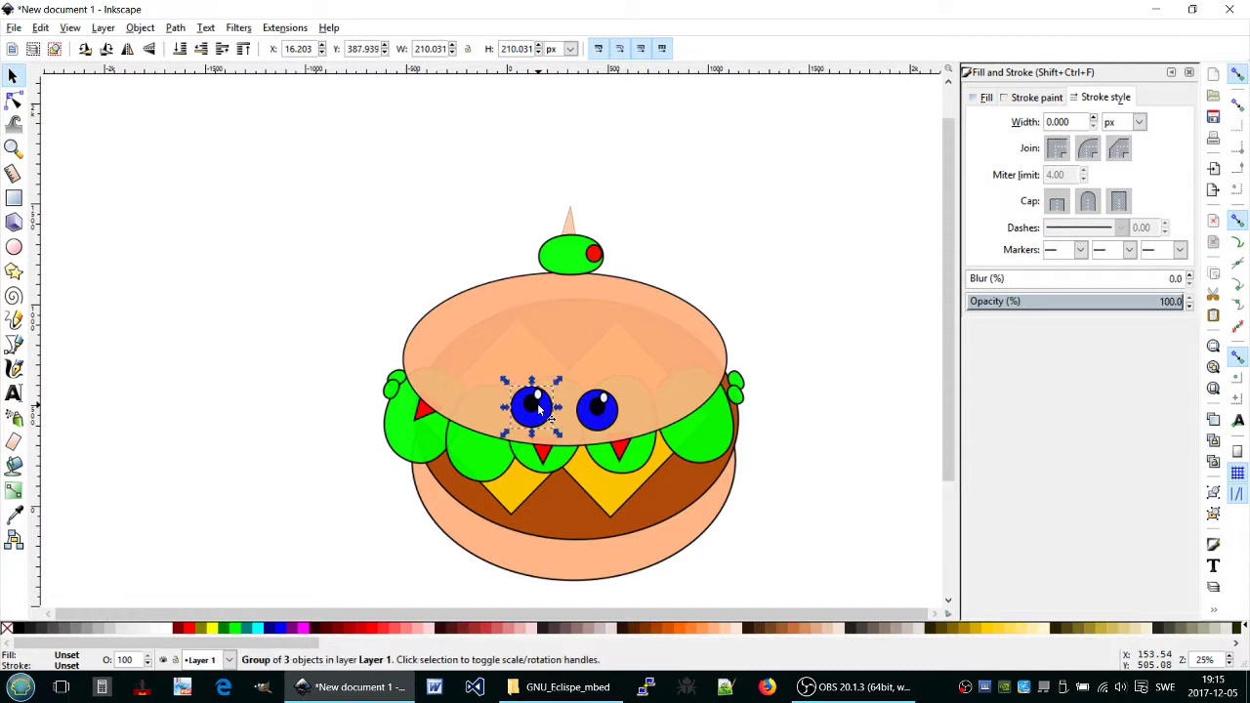
left_click(167, 398)
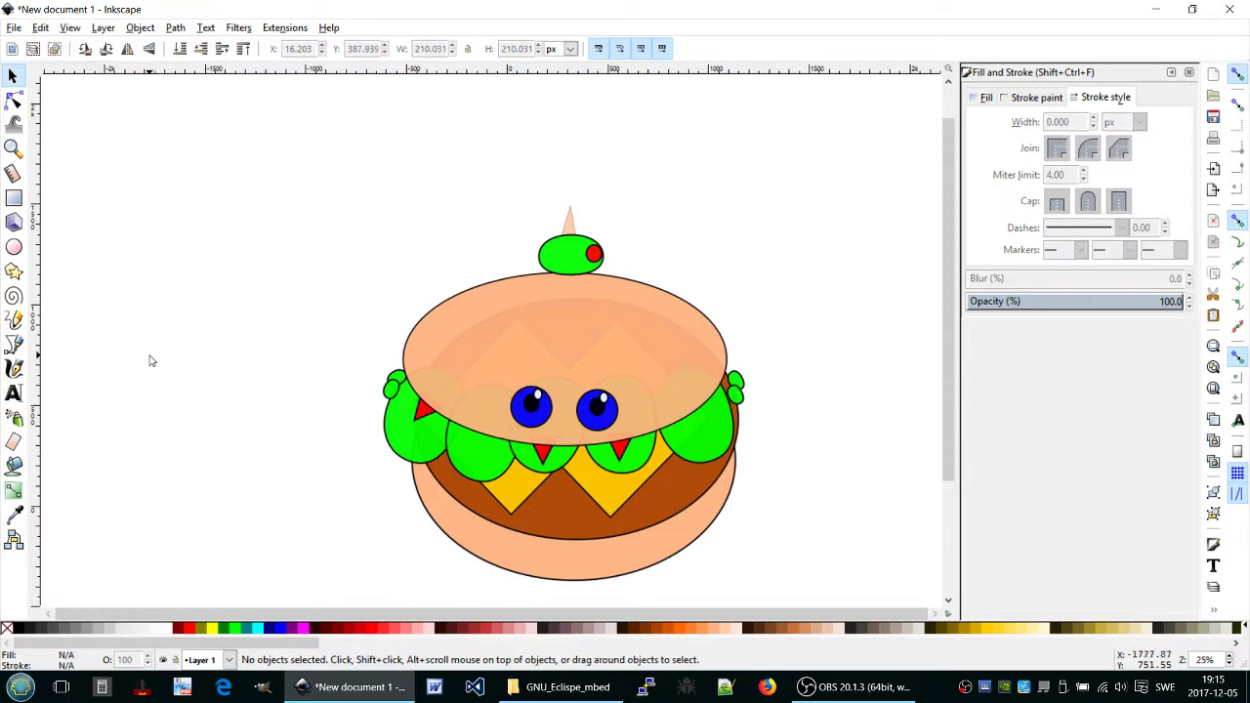
Draw a flat pink ellipse, convert it to a path, and arch it into an eyebrow.
left_click(13, 247)
mouse_move(138, 315)
left_mouse_down()
mouse_move(182, 351)
mouse_move(191, 337)
left_mouse_up()
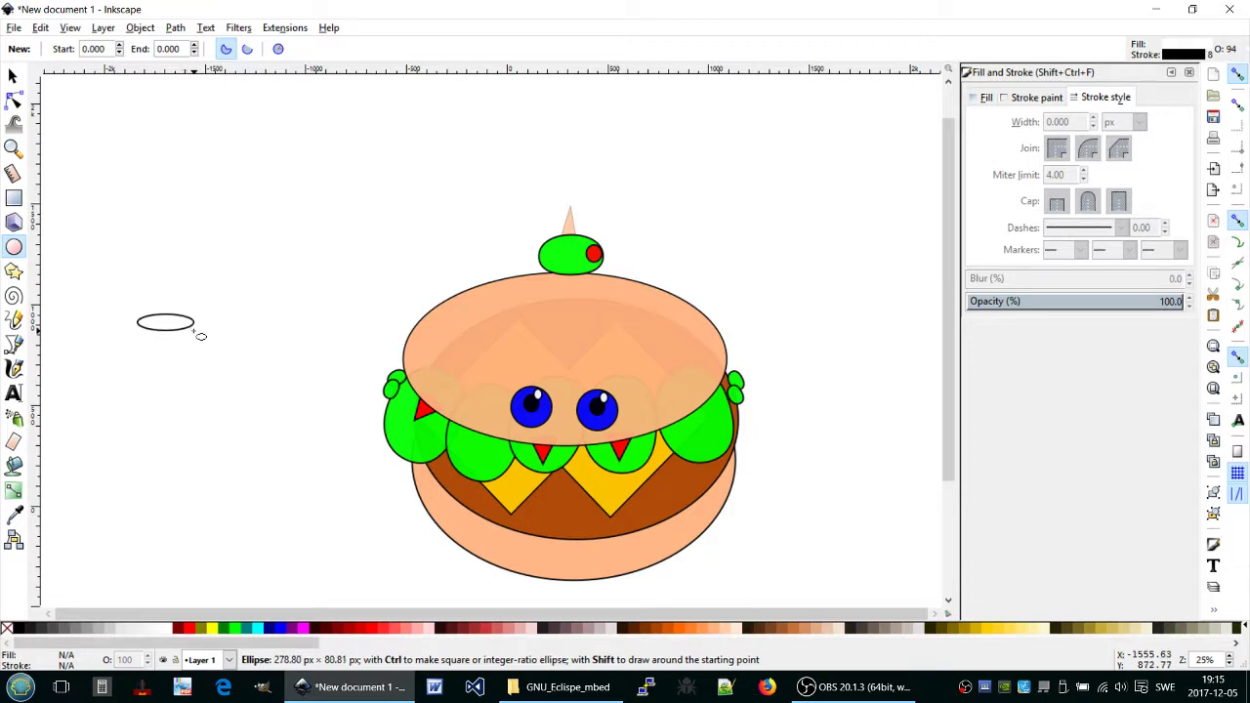
left_click_drag(191, 337, 207, 337)
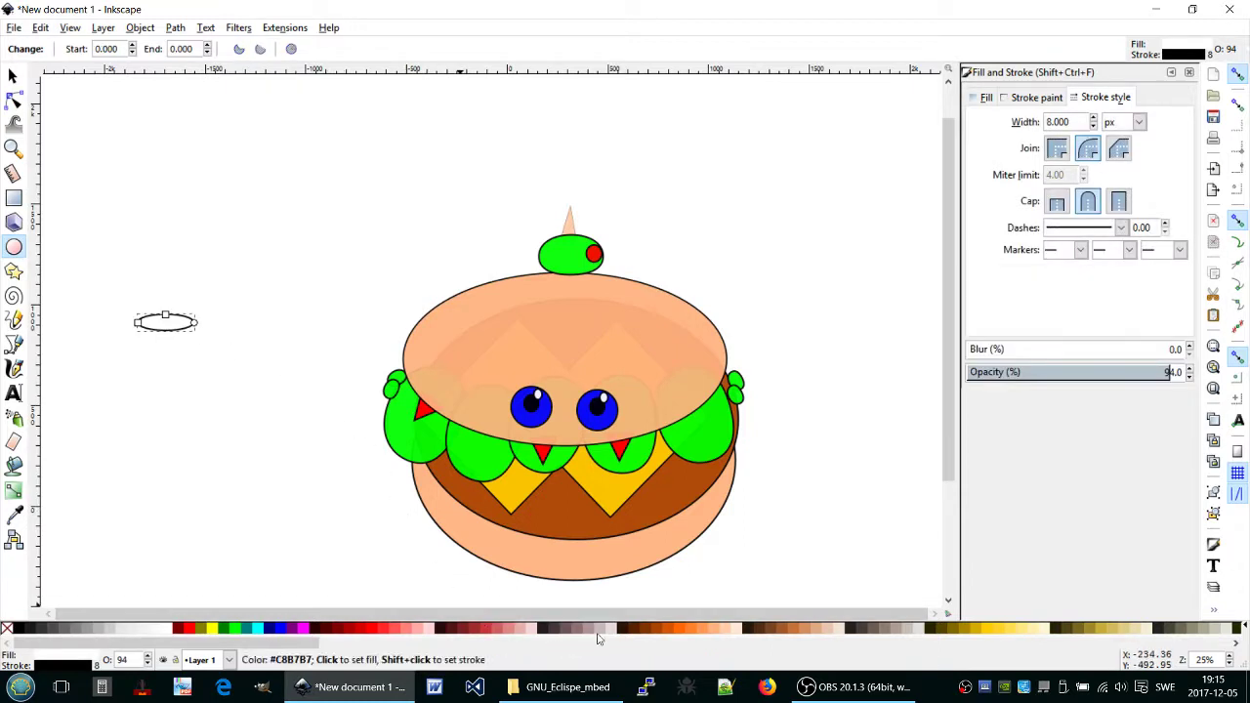
left_click(520, 627)
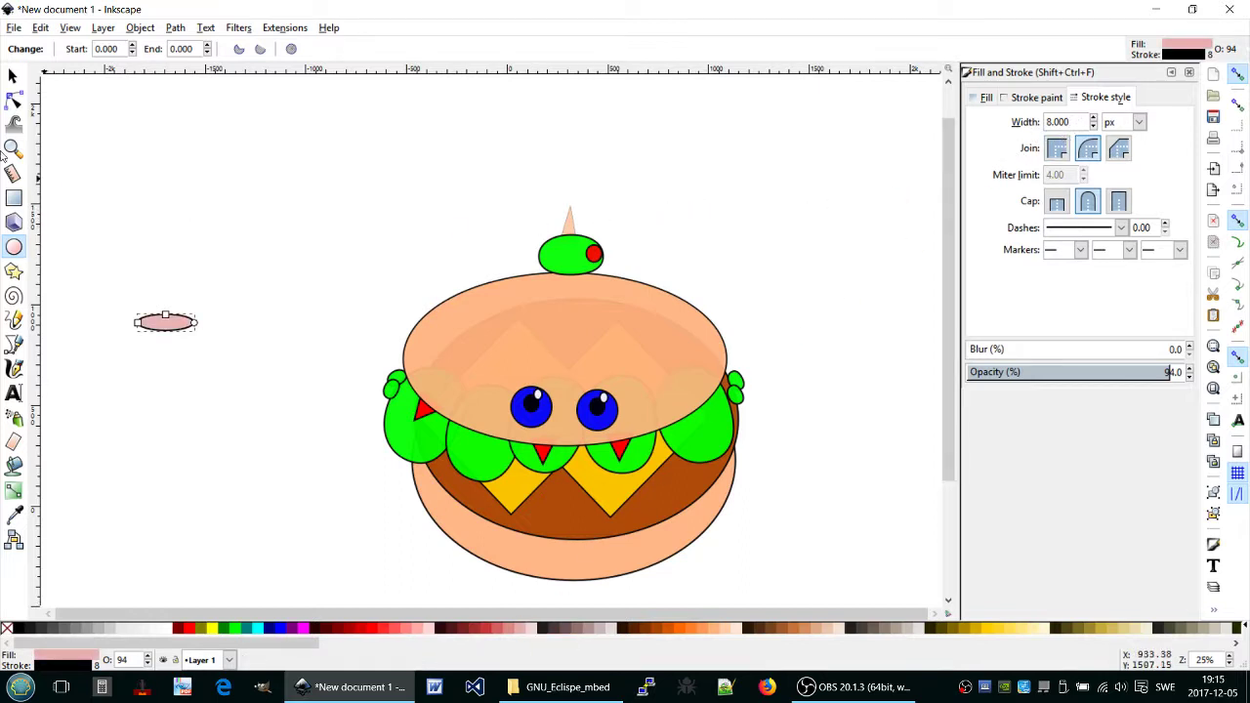
left_click(173, 28)
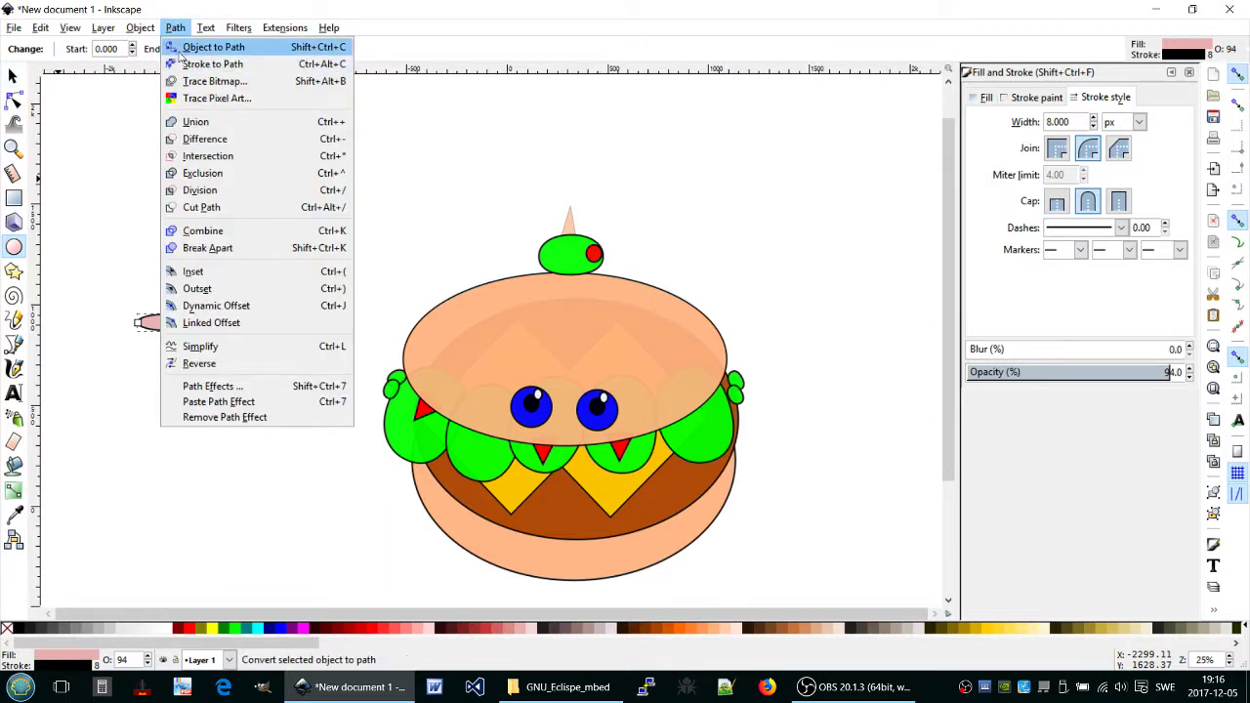
left_click(205, 47)
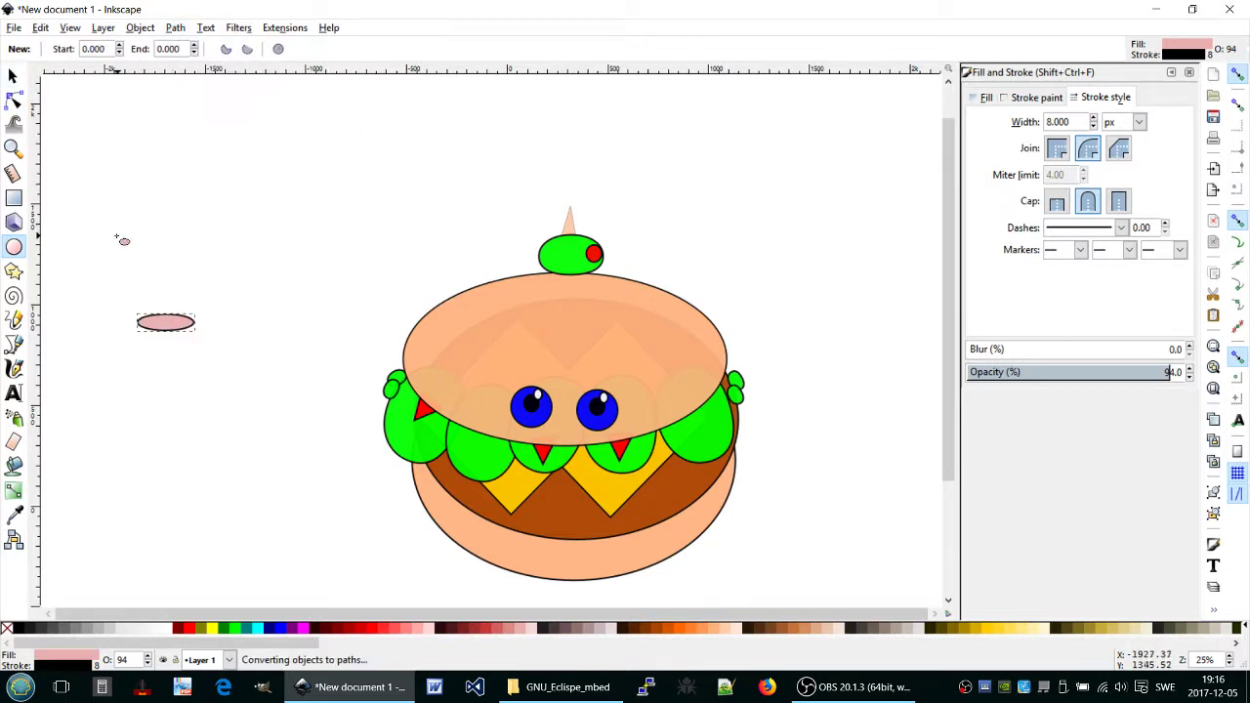
left_click(14, 99)
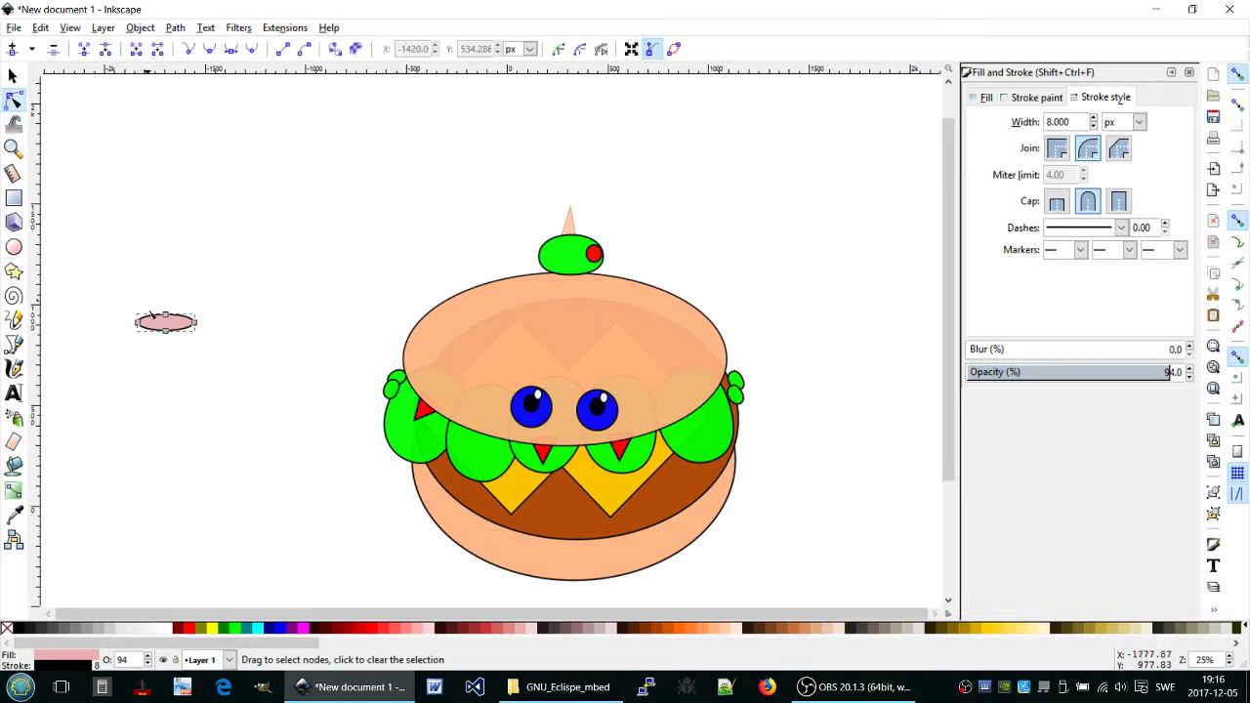
left_click_drag(166, 332, 166, 324)
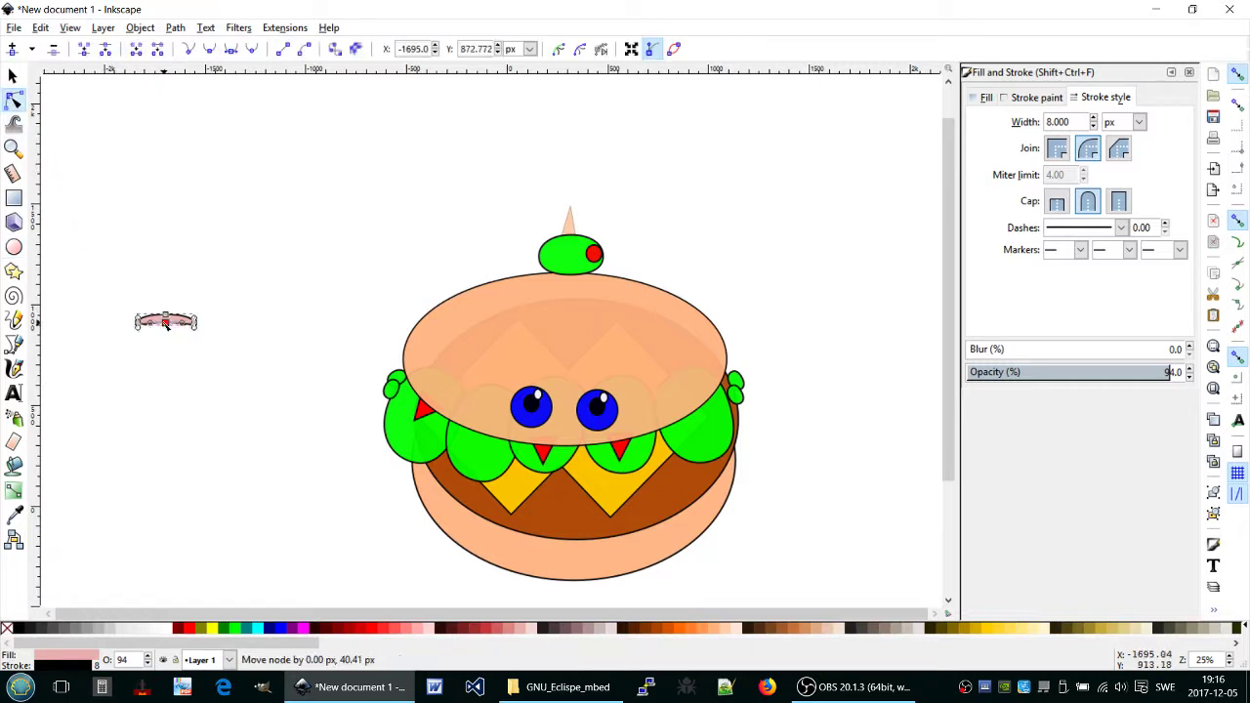
left_click(180, 393)
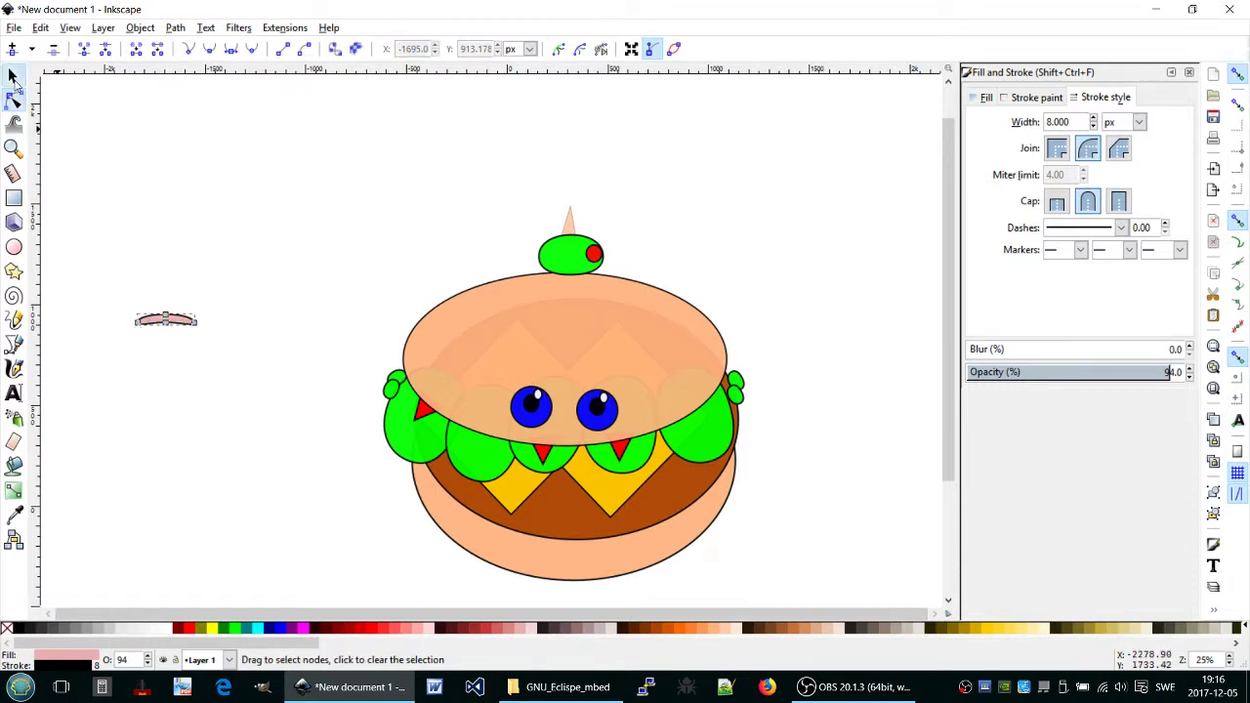
left_click(12, 75)
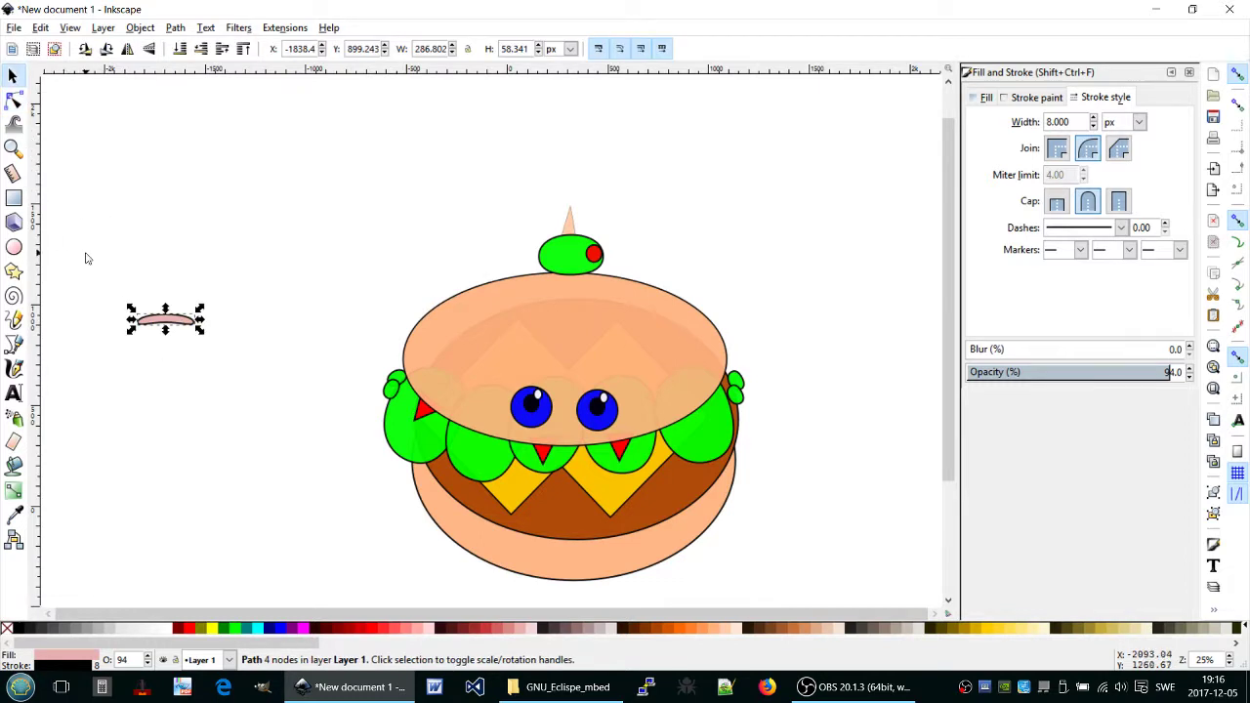
Duplicate the eyebrow and place one above each blue eye.
key("ctrl")
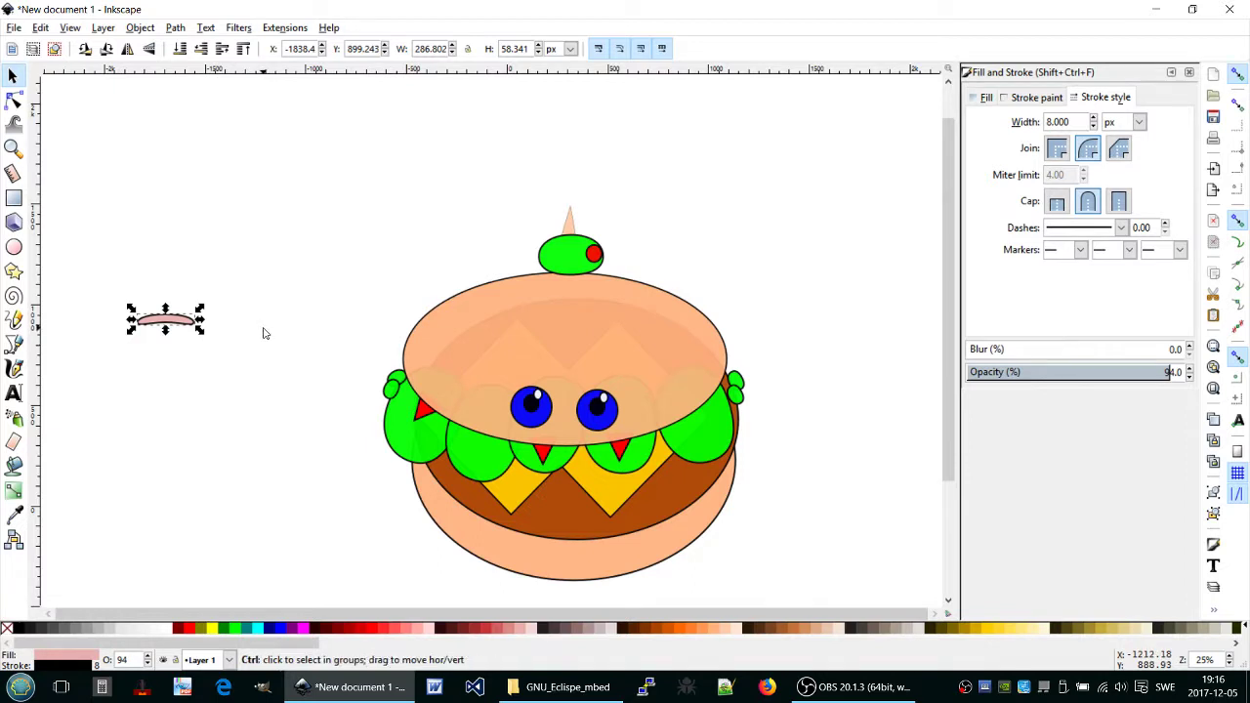
key("ctrl+v")
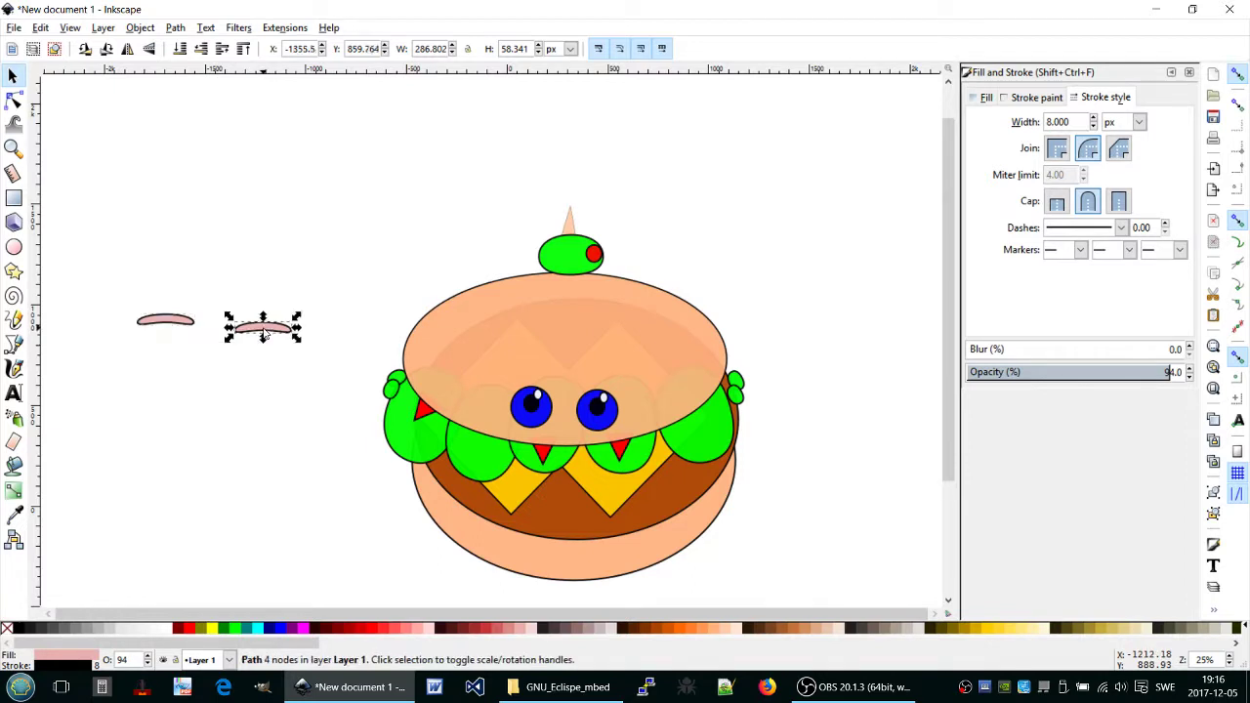
mouse_move(263, 329)
left_mouse_down()
mouse_move(460, 369)
mouse_move(332, 366)
left_mouse_up()
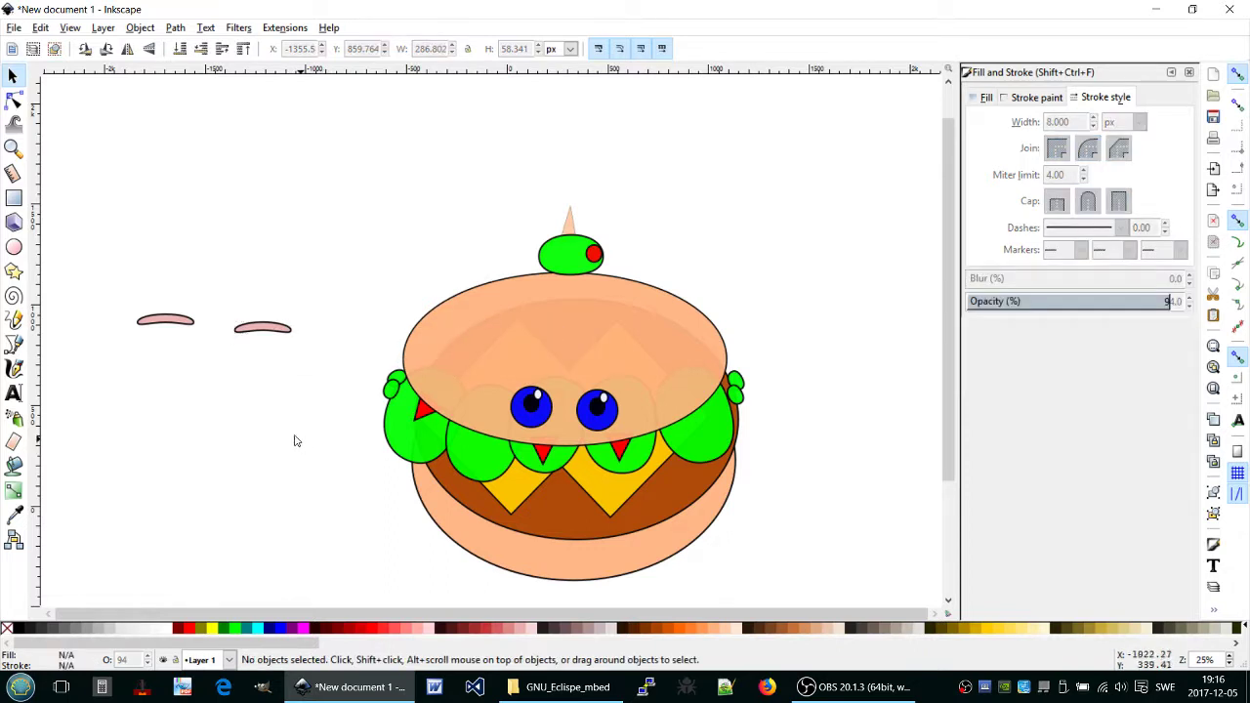
left_click(262, 337)
left_click_drag(262, 335, 600, 377)
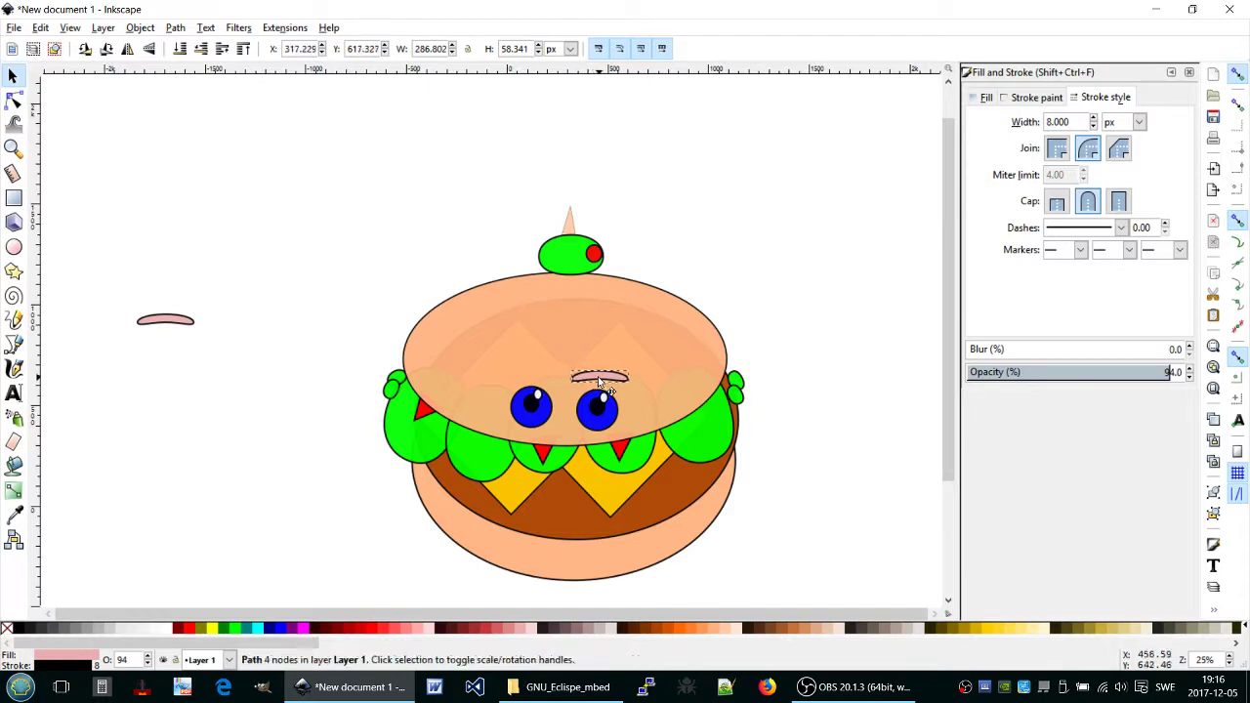
left_click(162, 323)
left_click_drag(163, 324, 538, 379)
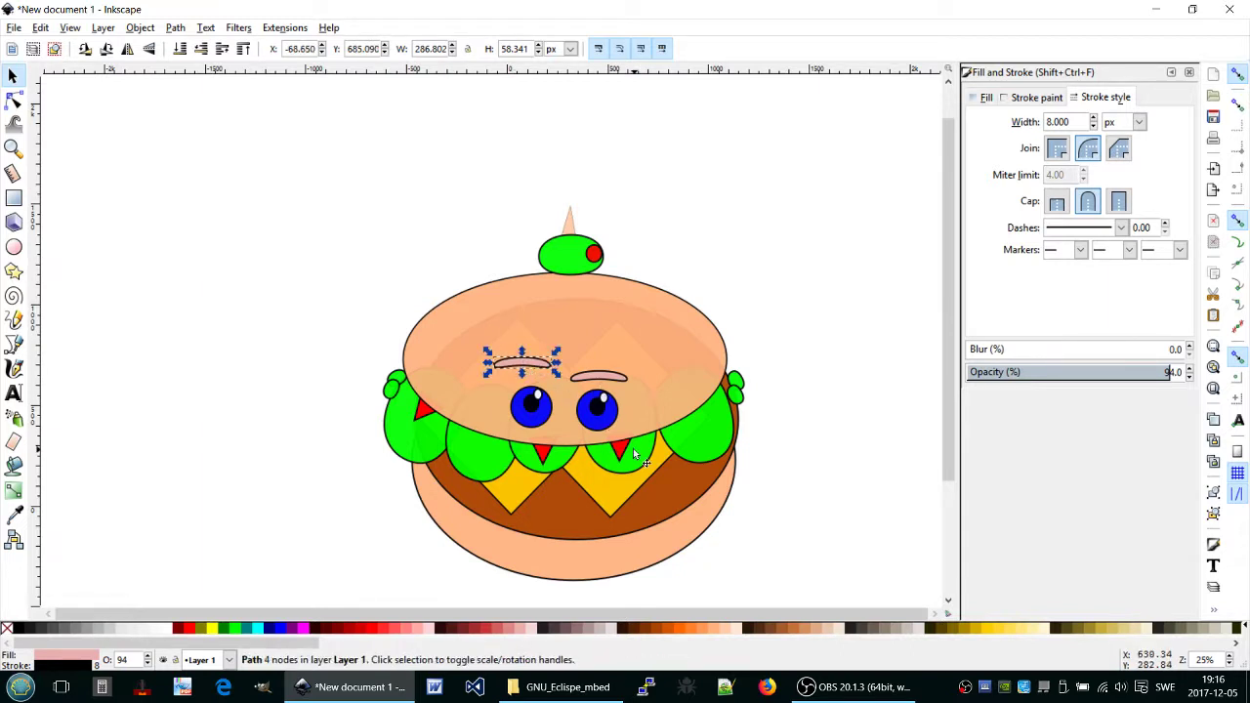
left_click(832, 373)
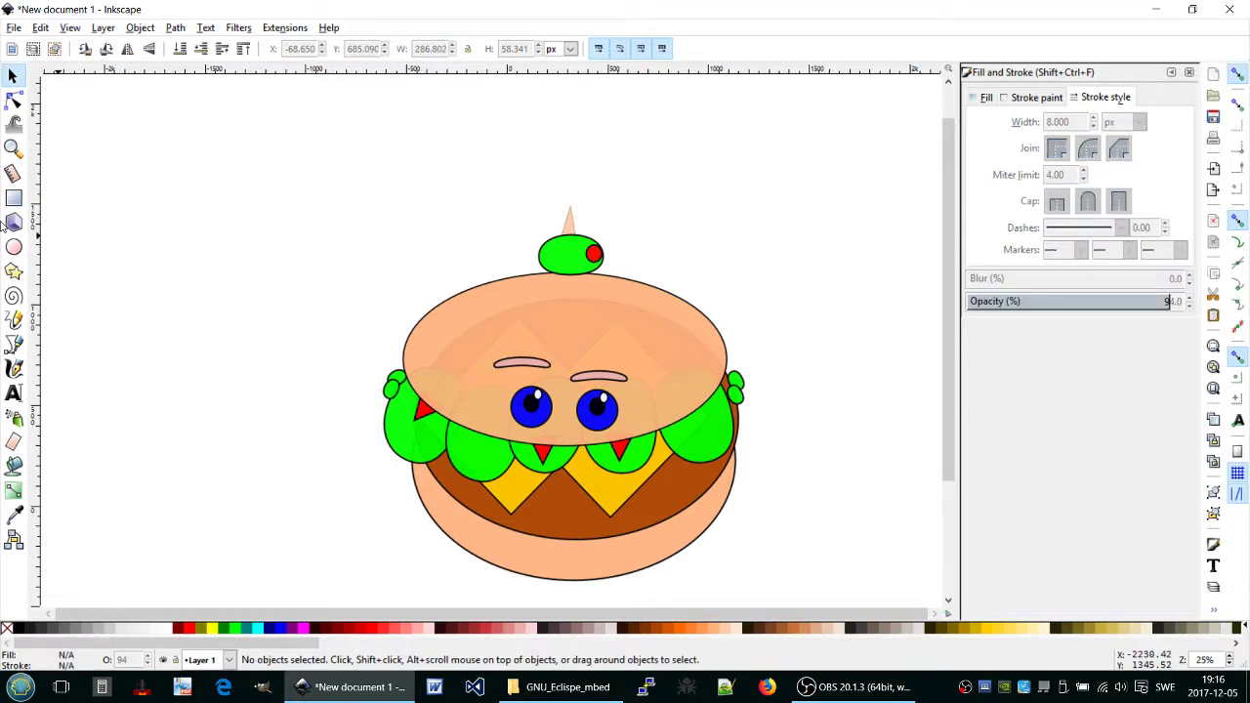
Draw three small pink sesame dots and group them.
left_click(14, 247)
mouse_move(119, 278)
left_mouse_down()
mouse_move(131, 279)
mouse_move(124, 269)
left_mouse_up()
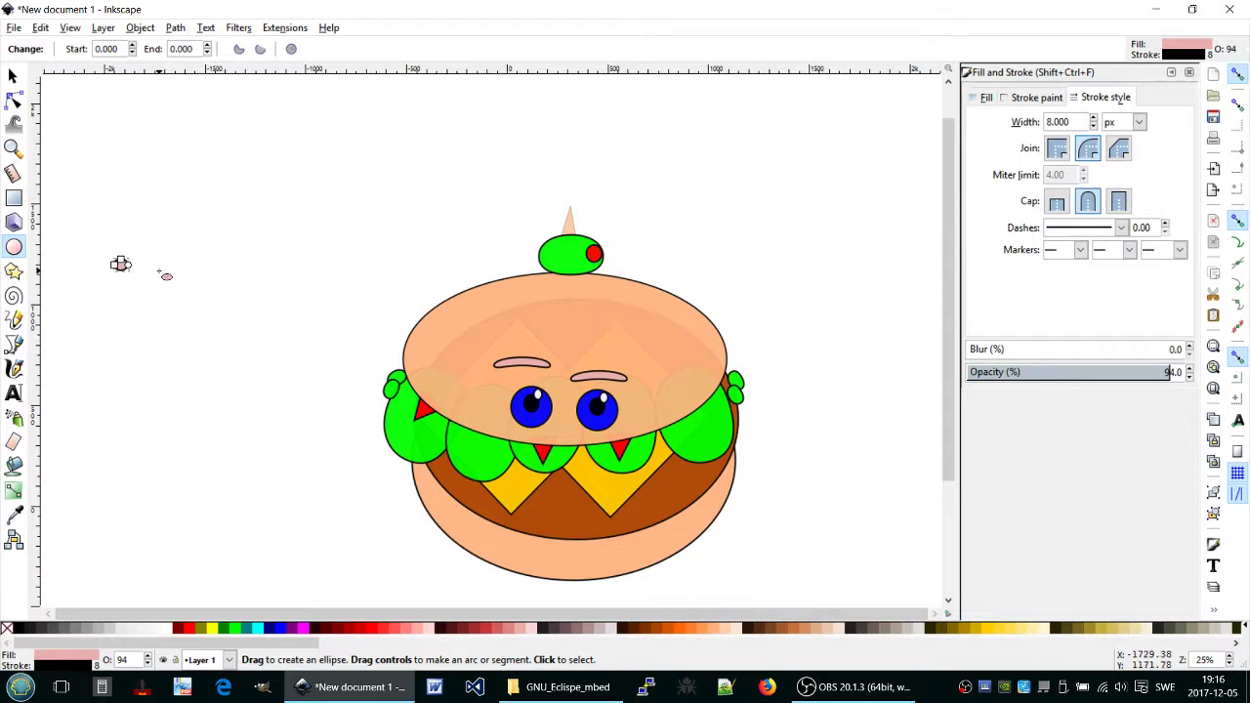
key("ctrl")
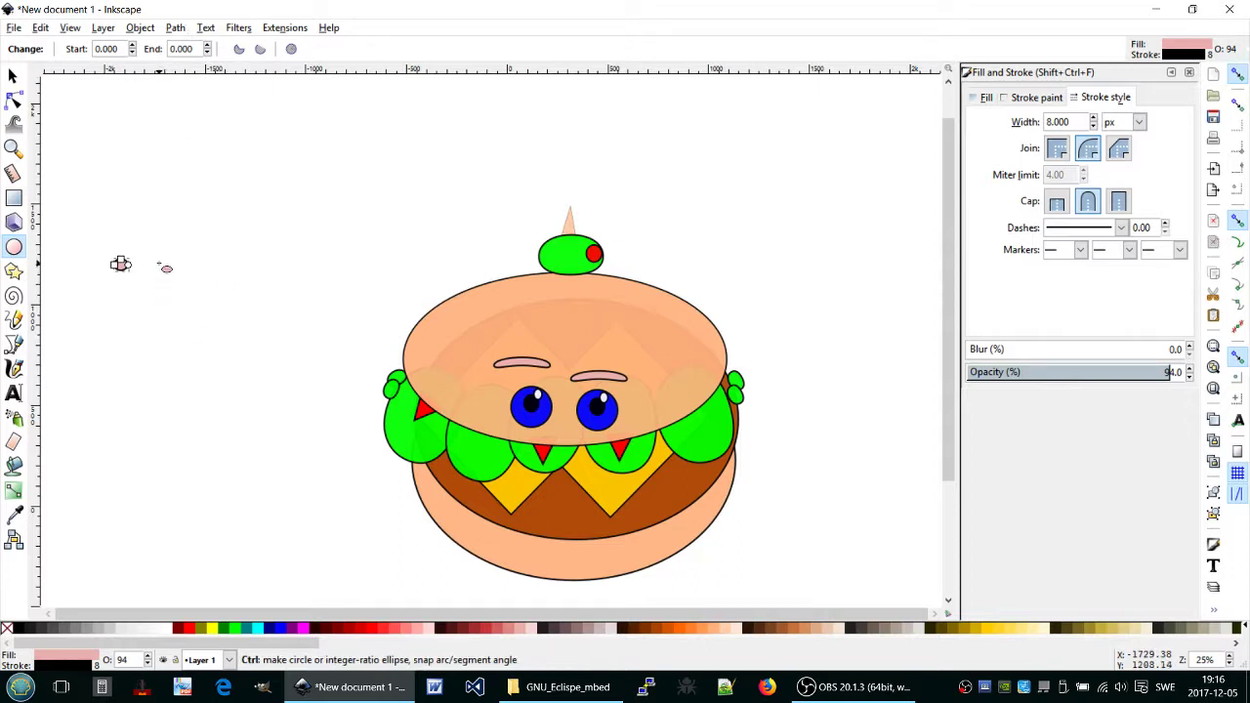
left_click_drag(159, 272, 159, 264)
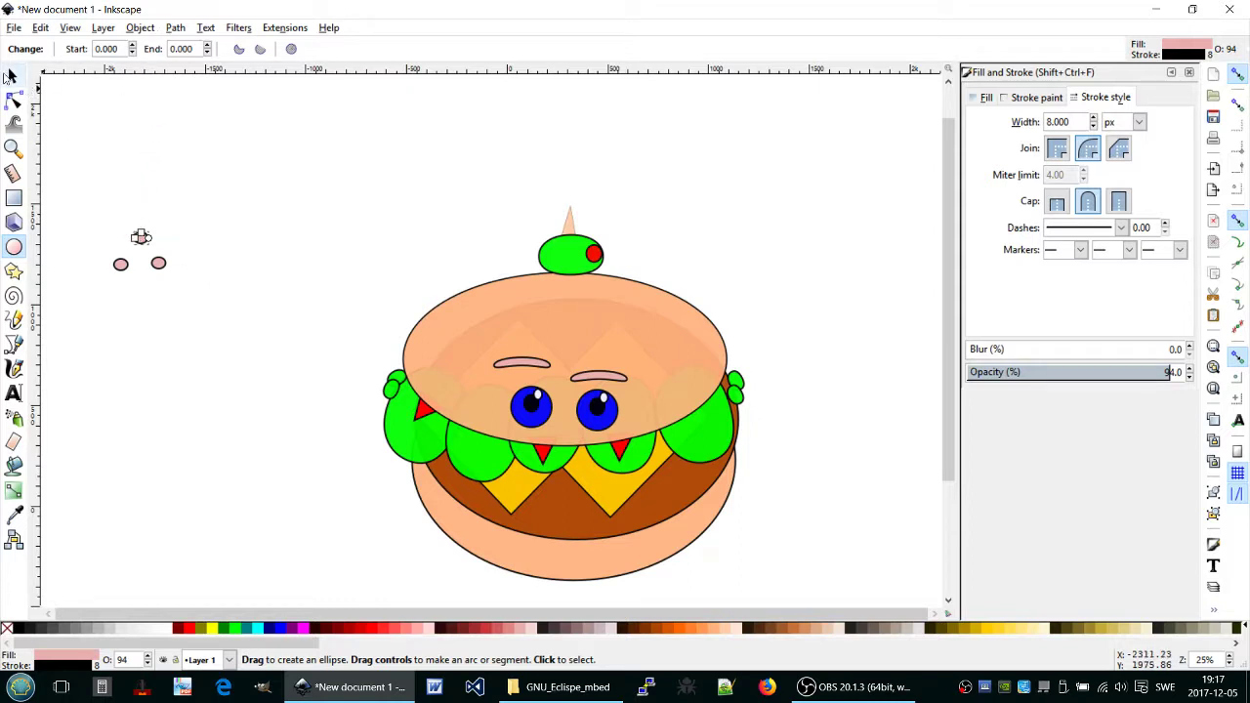
left_click(12, 76)
left_click_drag(88, 185, 193, 310)
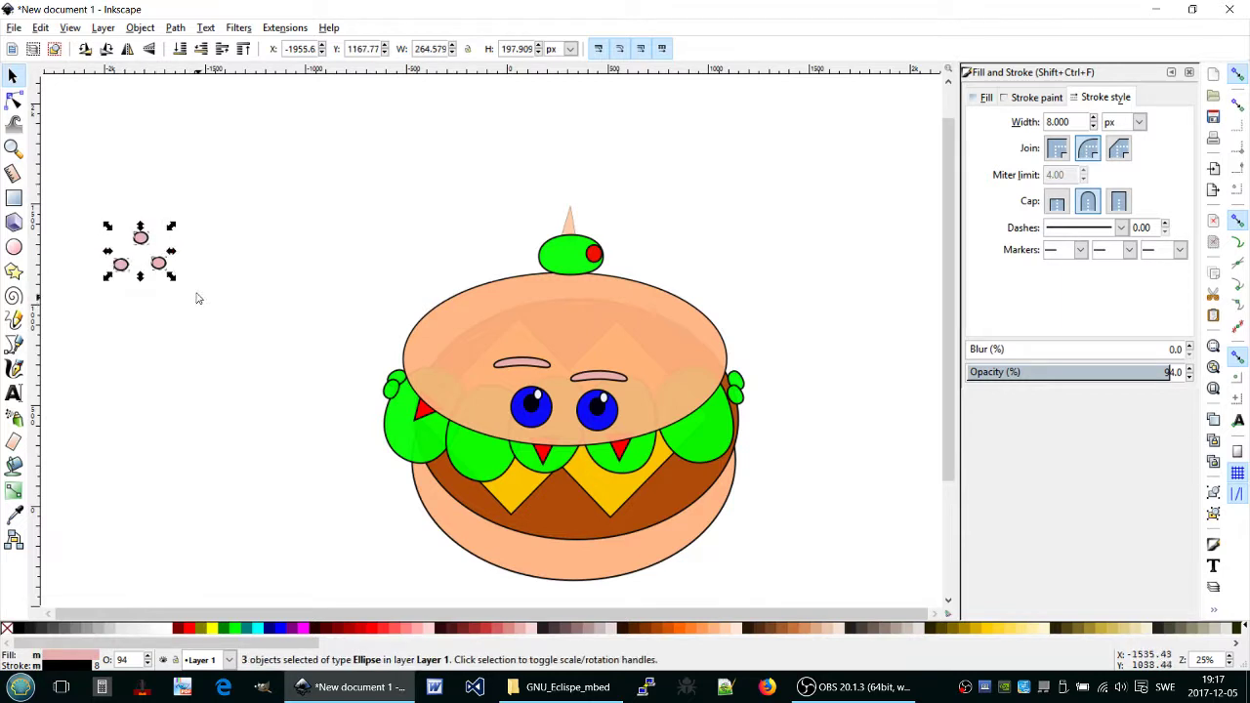
left_click(172, 29)
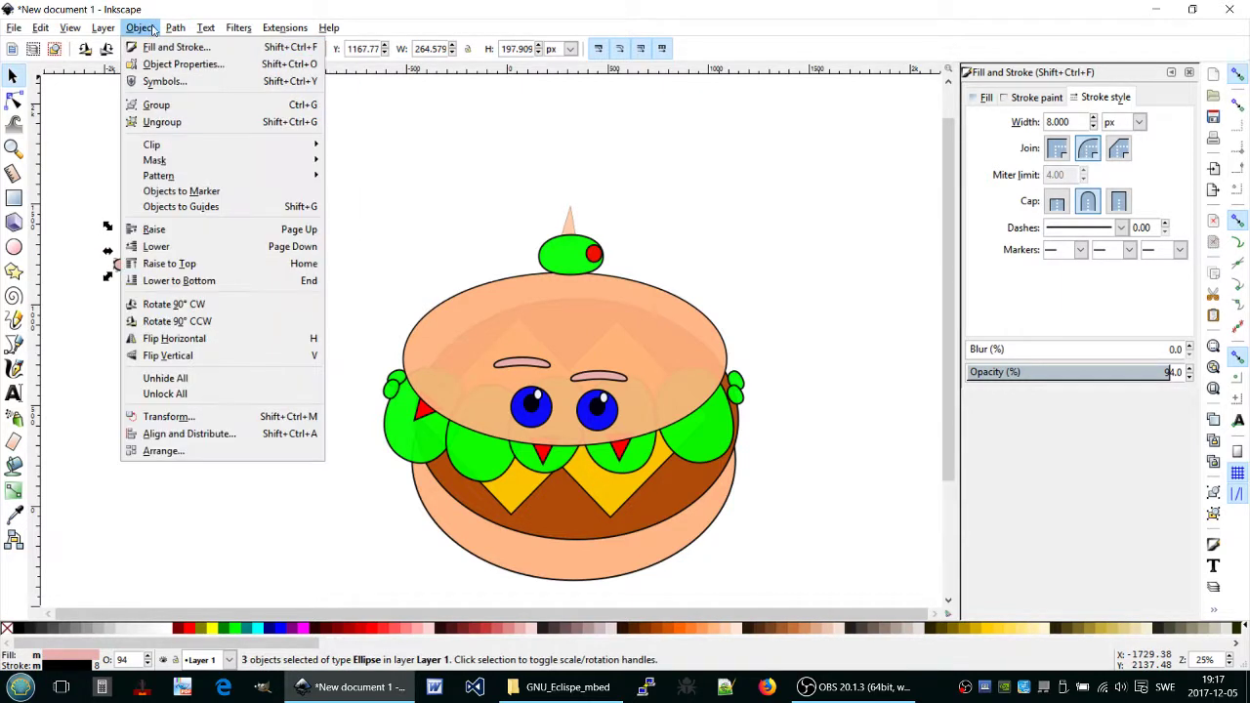
left_click(155, 105)
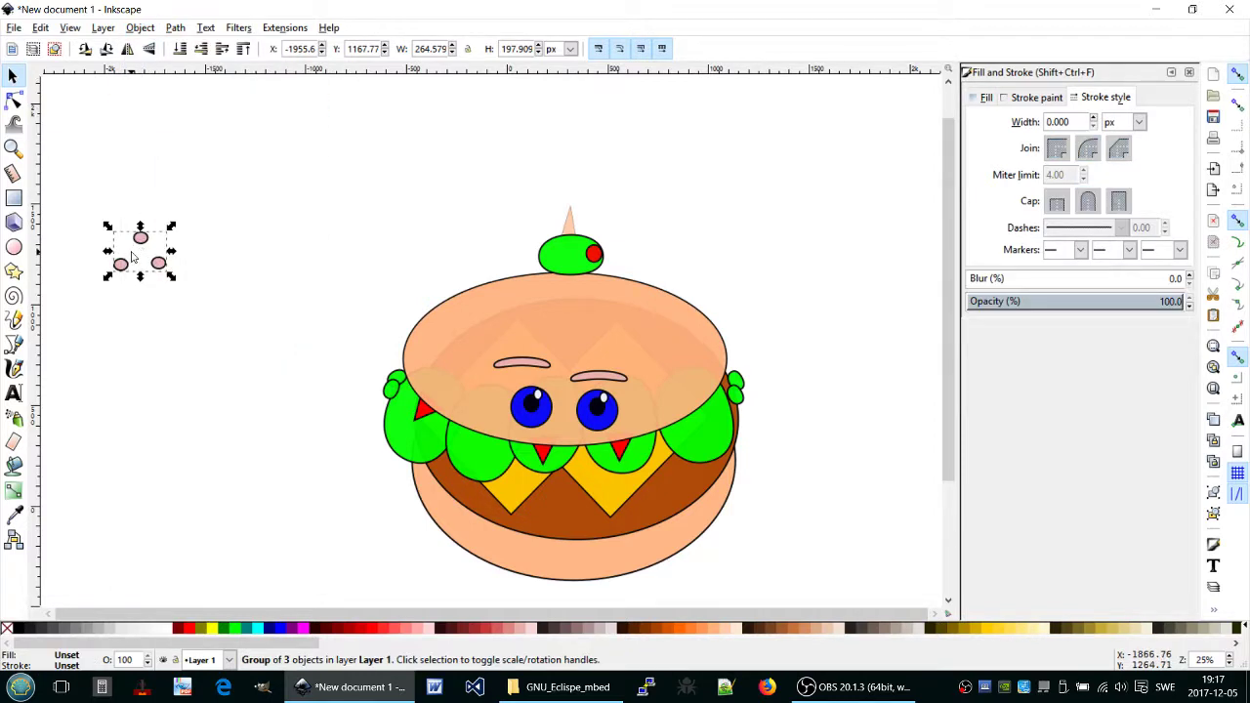
mouse_move(132, 253)
left_mouse_down()
mouse_move(164, 259)
mouse_move(140, 250)
left_mouse_up()
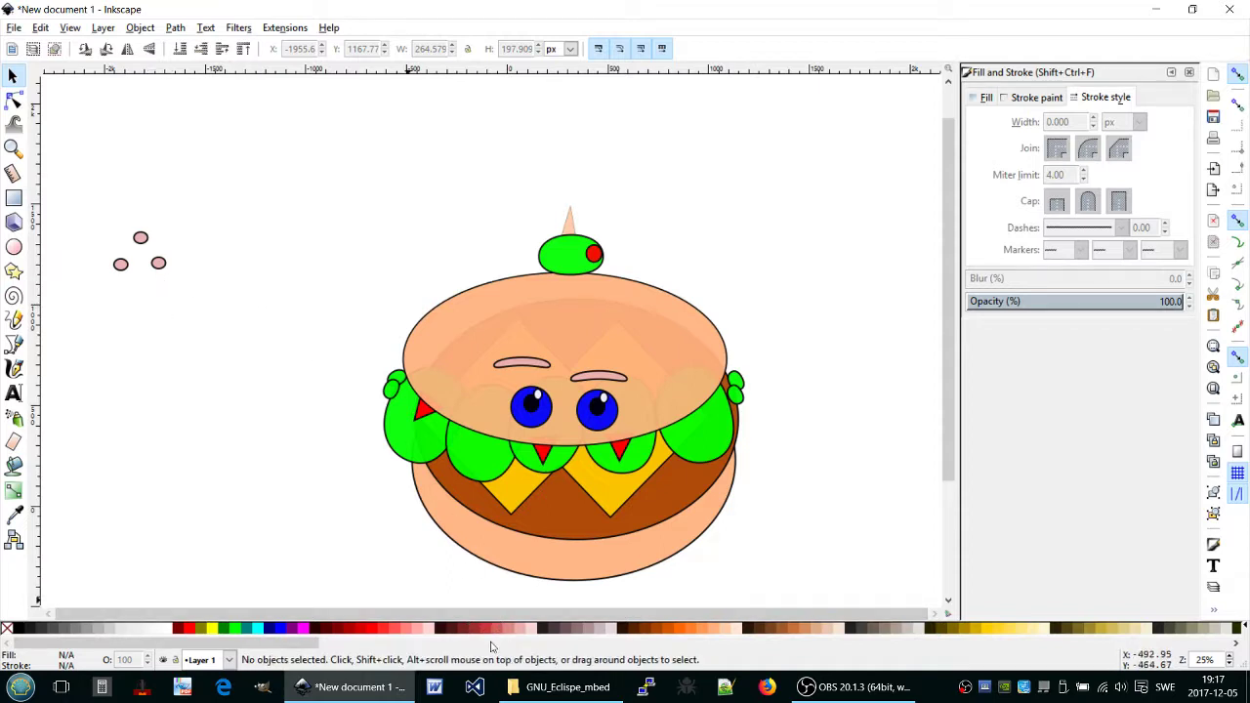
Move the dot group onto the top bun's right side and paste a copy.
left_click(156, 264)
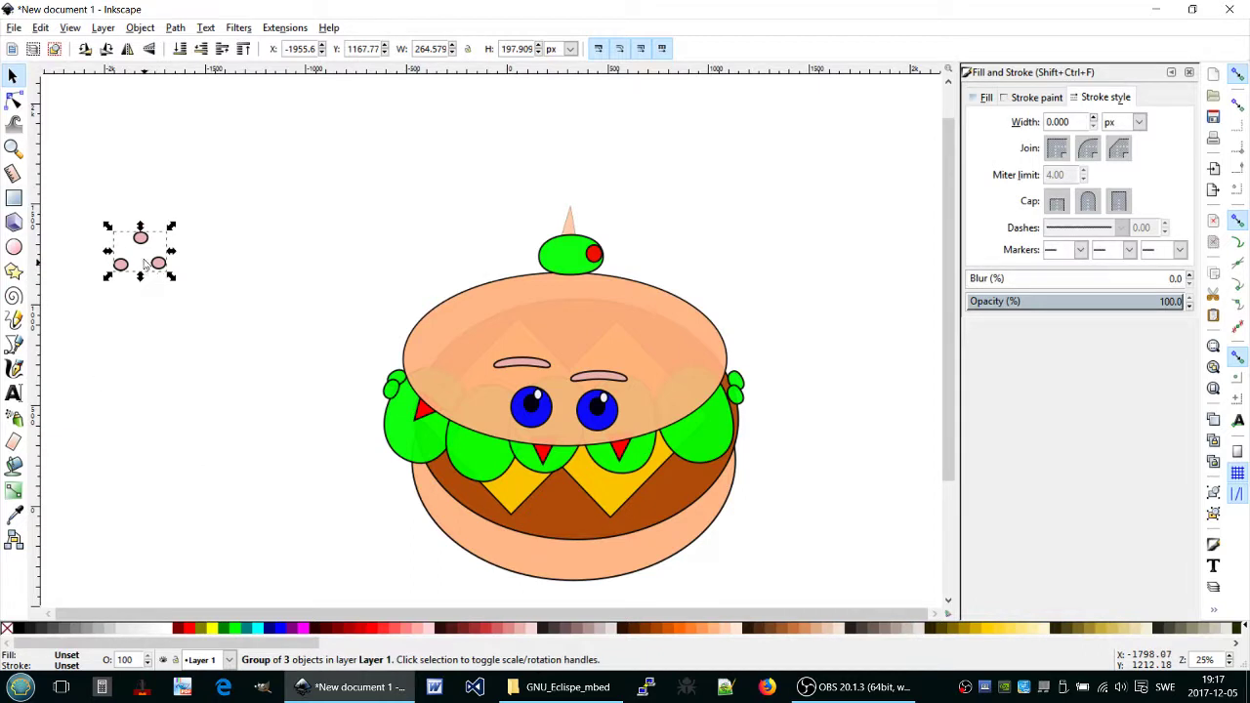
left_click_drag(145, 264, 669, 341)
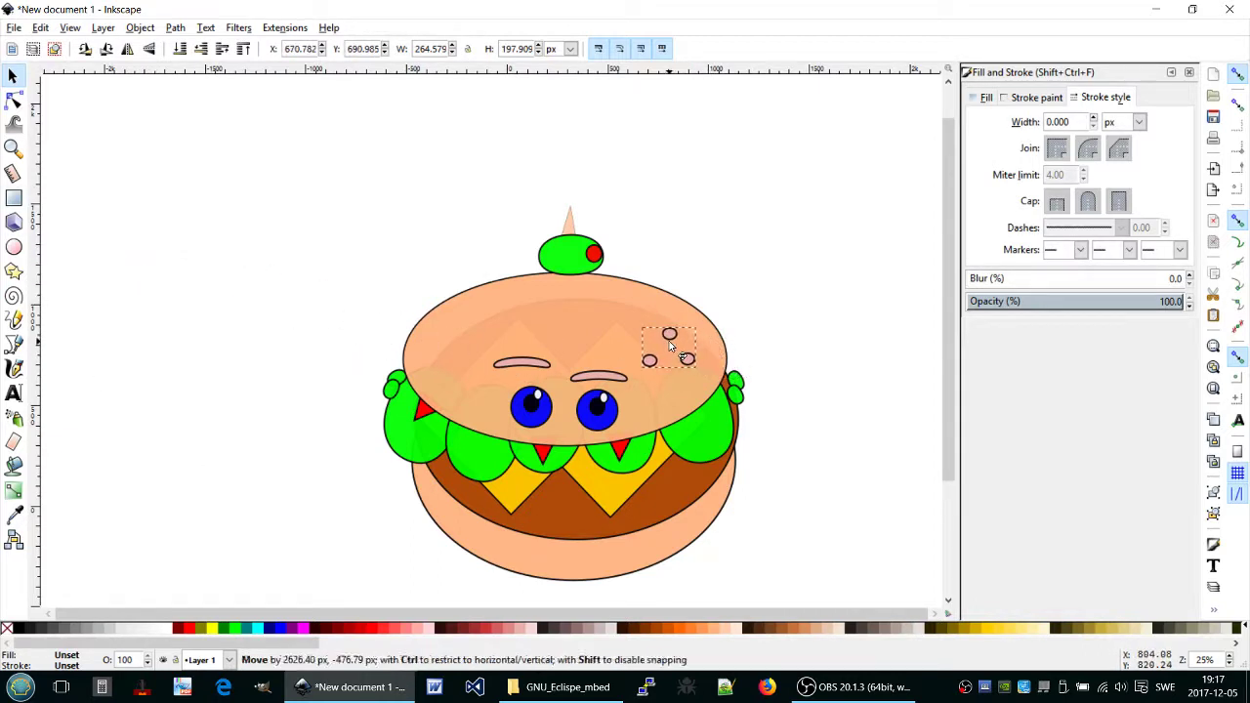
left_click_drag(669, 341, 662, 333)
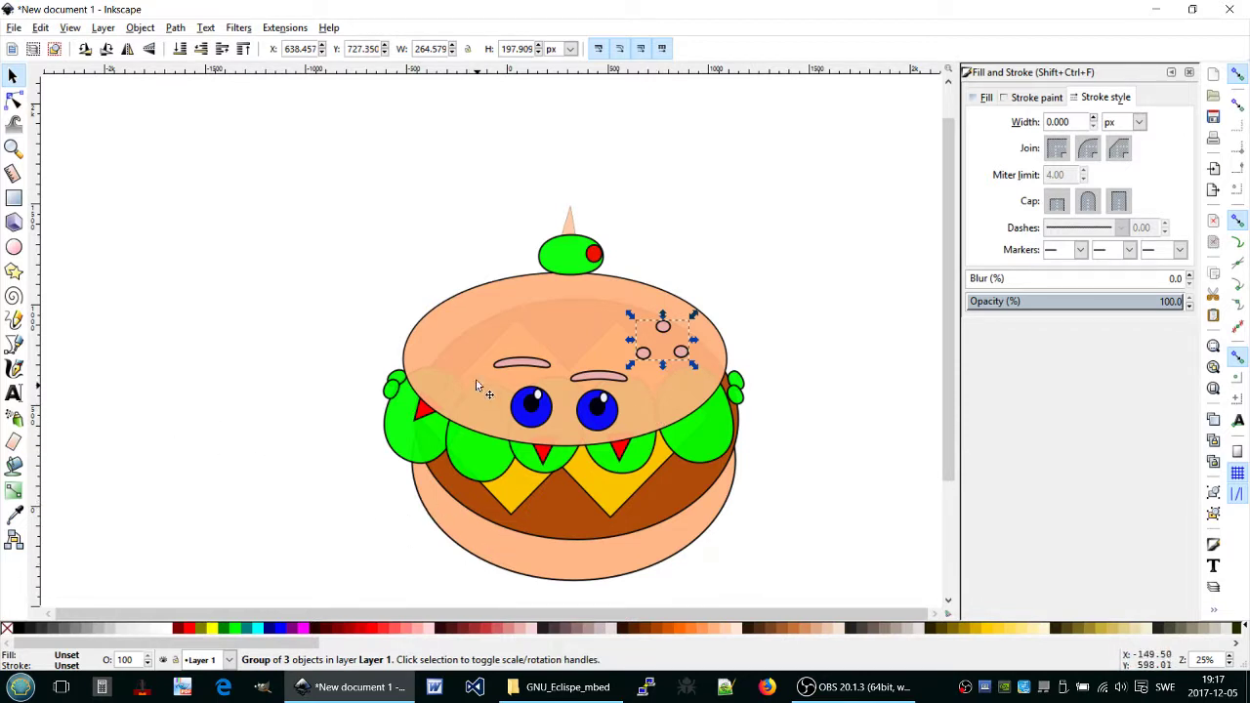
key("ctrl+c")
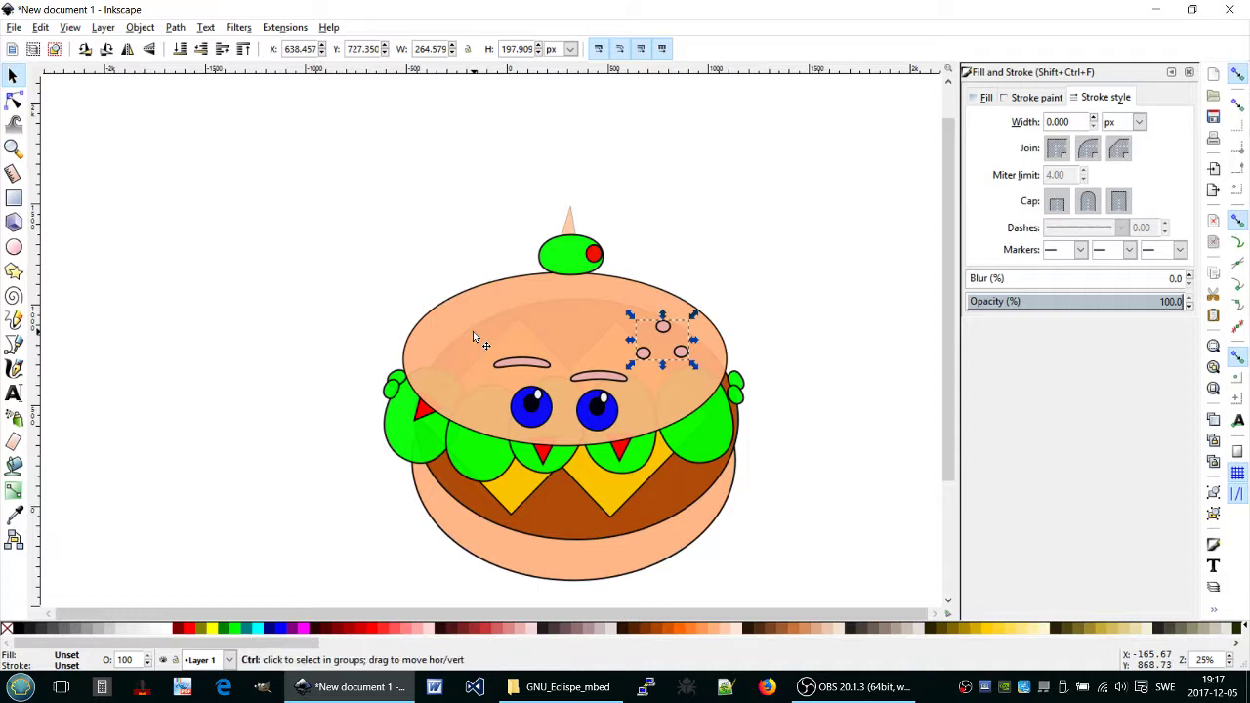
key("ctrl+v")
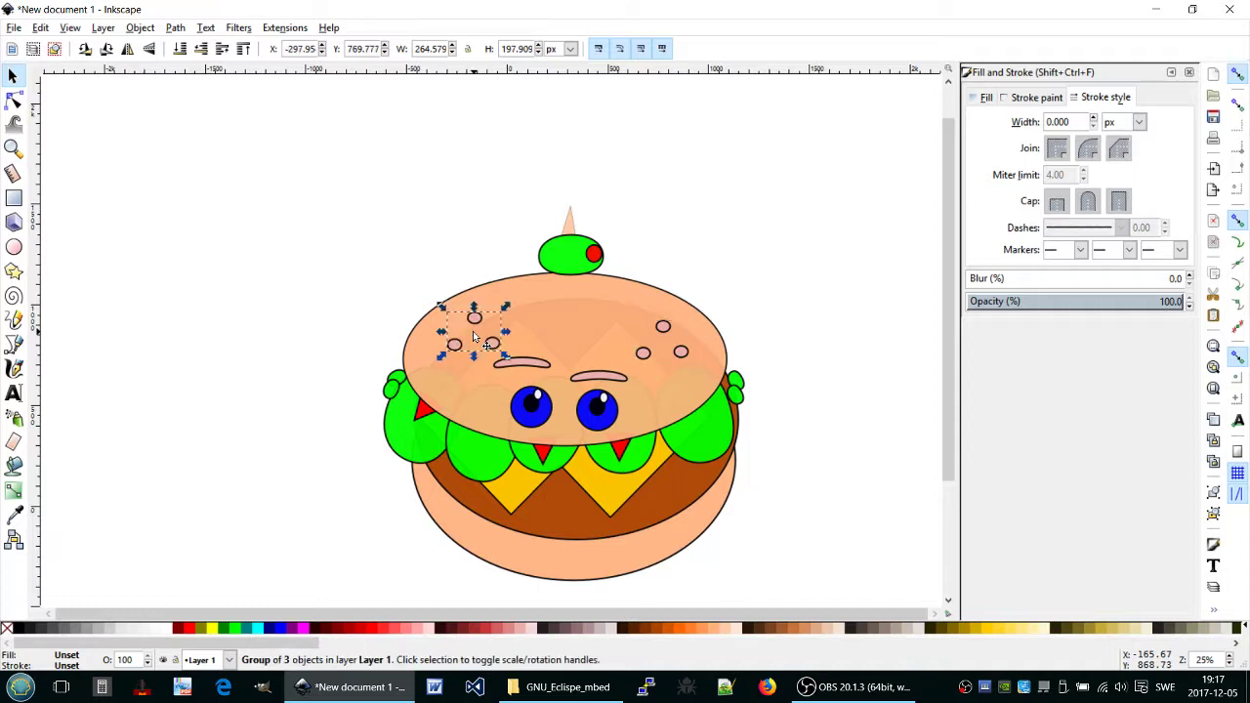
Rotate the pasted dot cluster on the bun's left side.
left_click(477, 339)
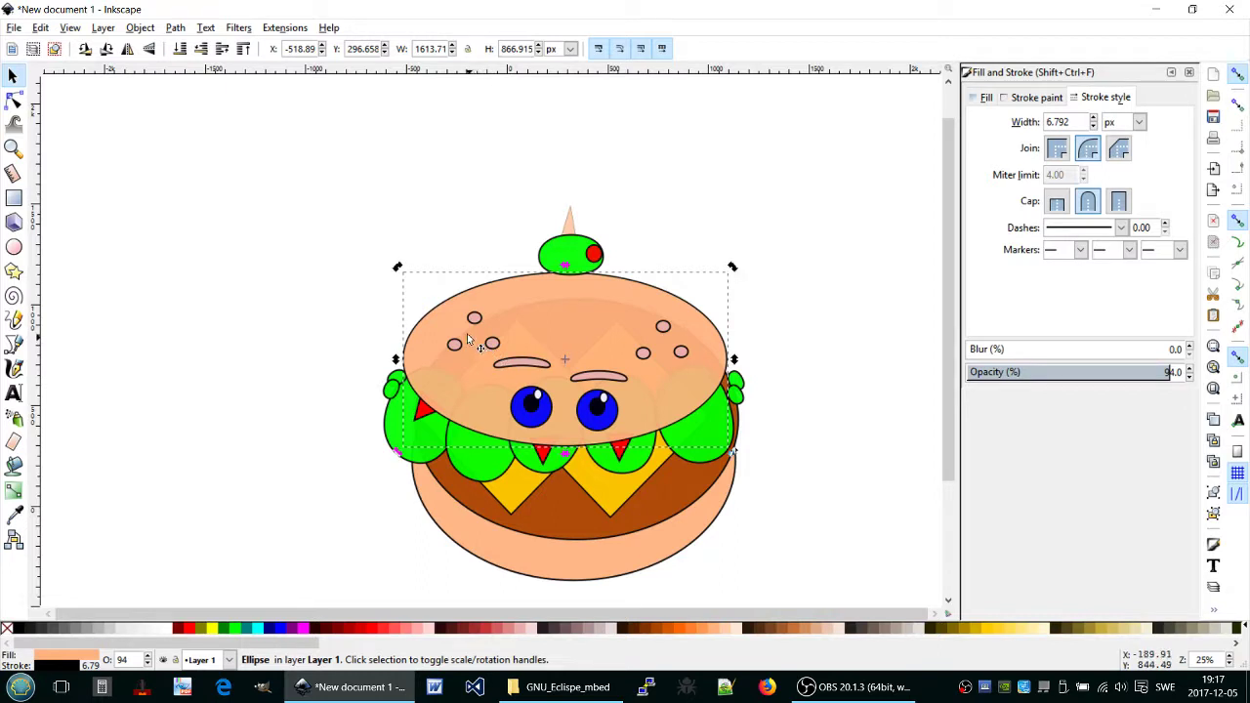
left_click(456, 344)
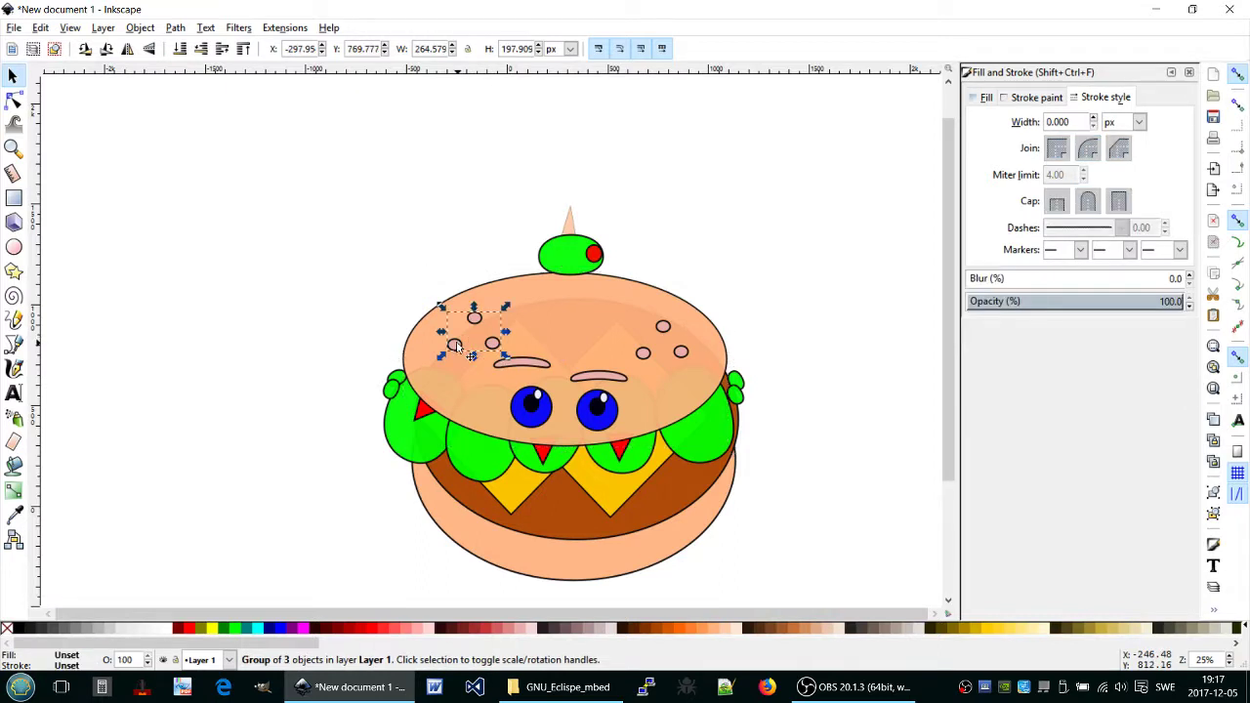
left_click(484, 332)
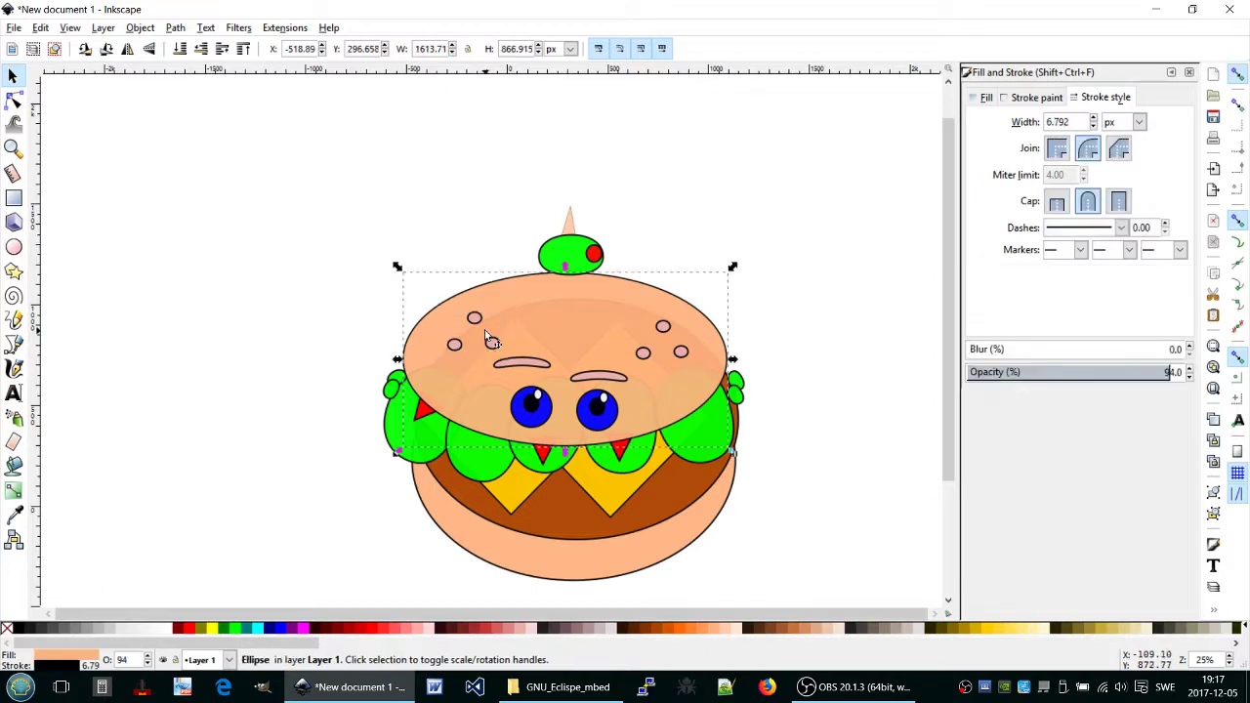
left_click(456, 344)
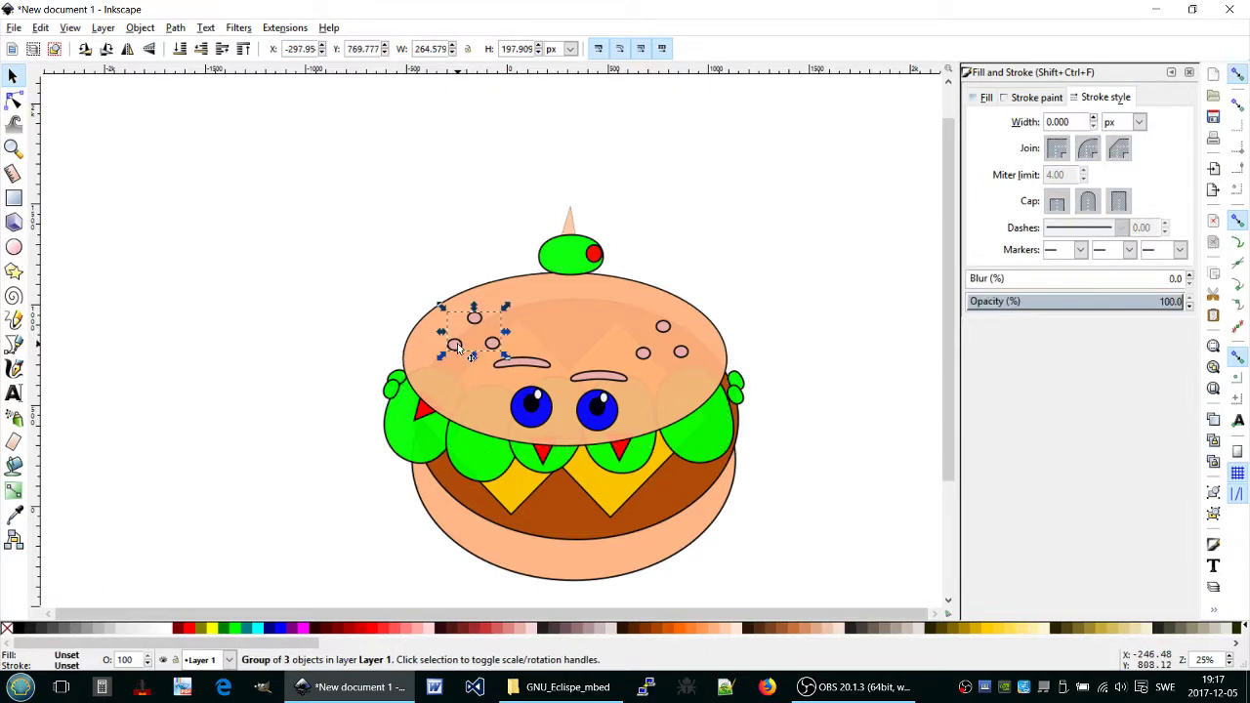
left_click(456, 343)
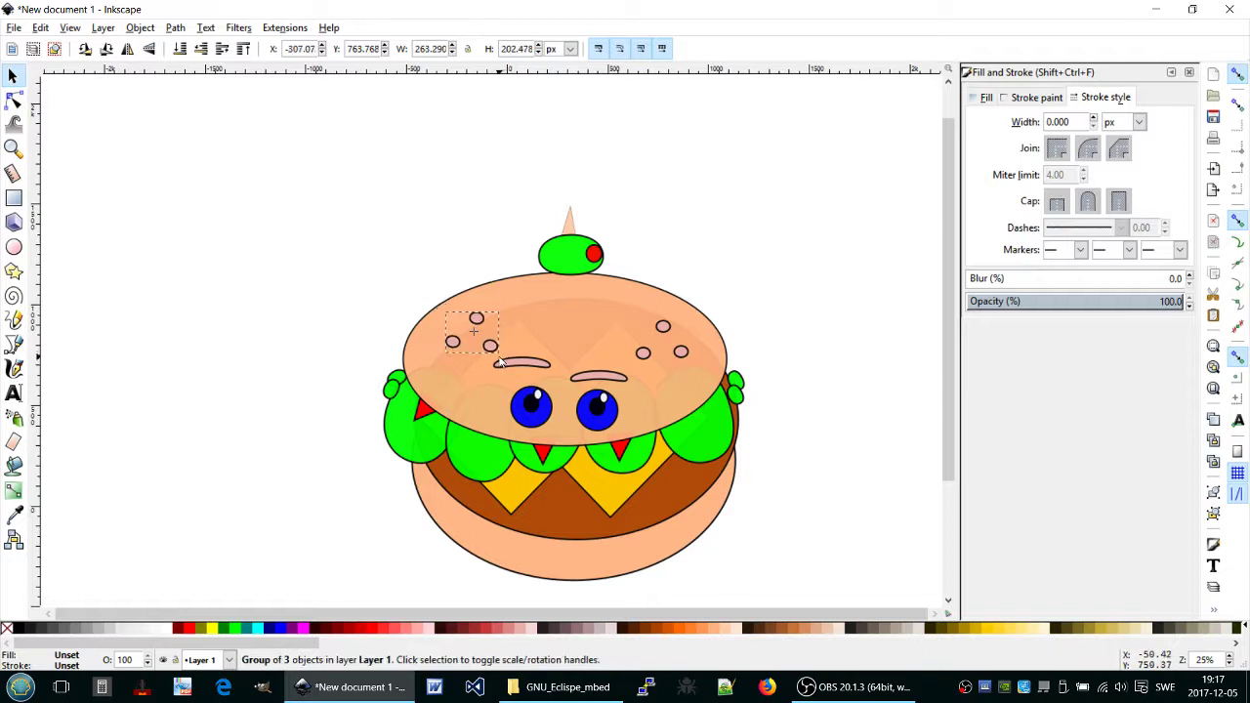
mouse_move(506, 359)
left_mouse_down()
mouse_move(442, 345)
mouse_move(447, 311)
left_mouse_up()
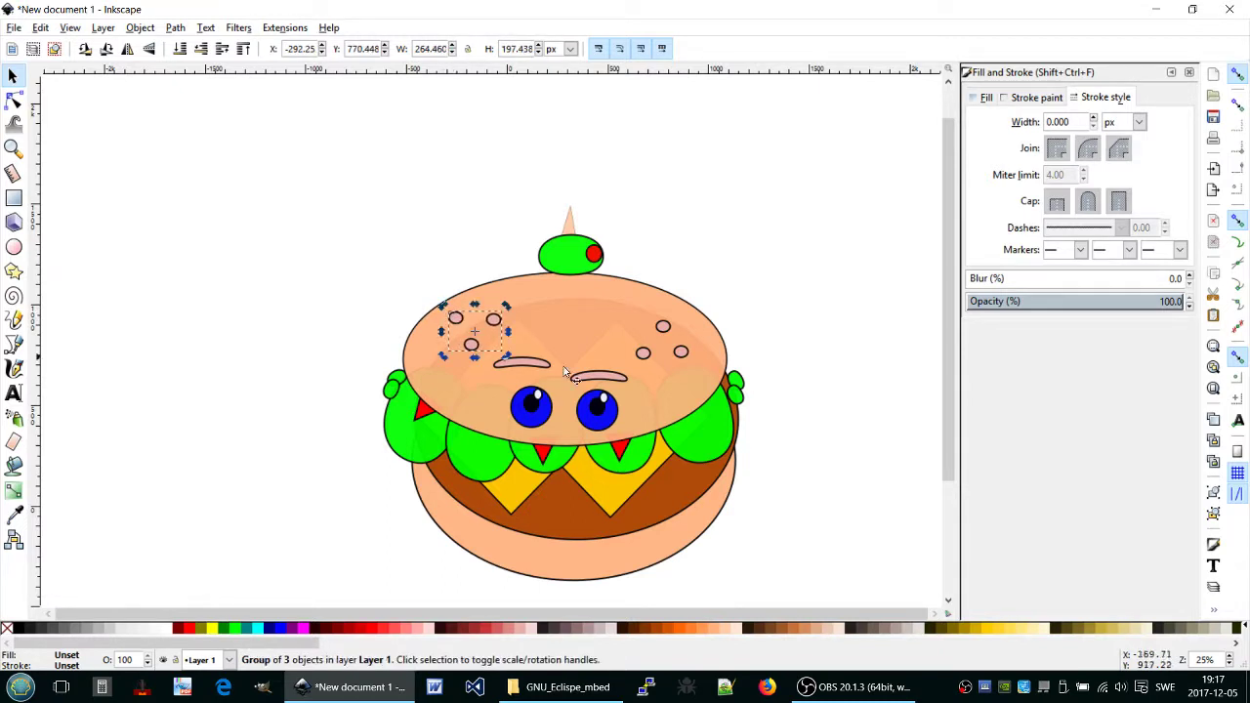
left_click(826, 262)
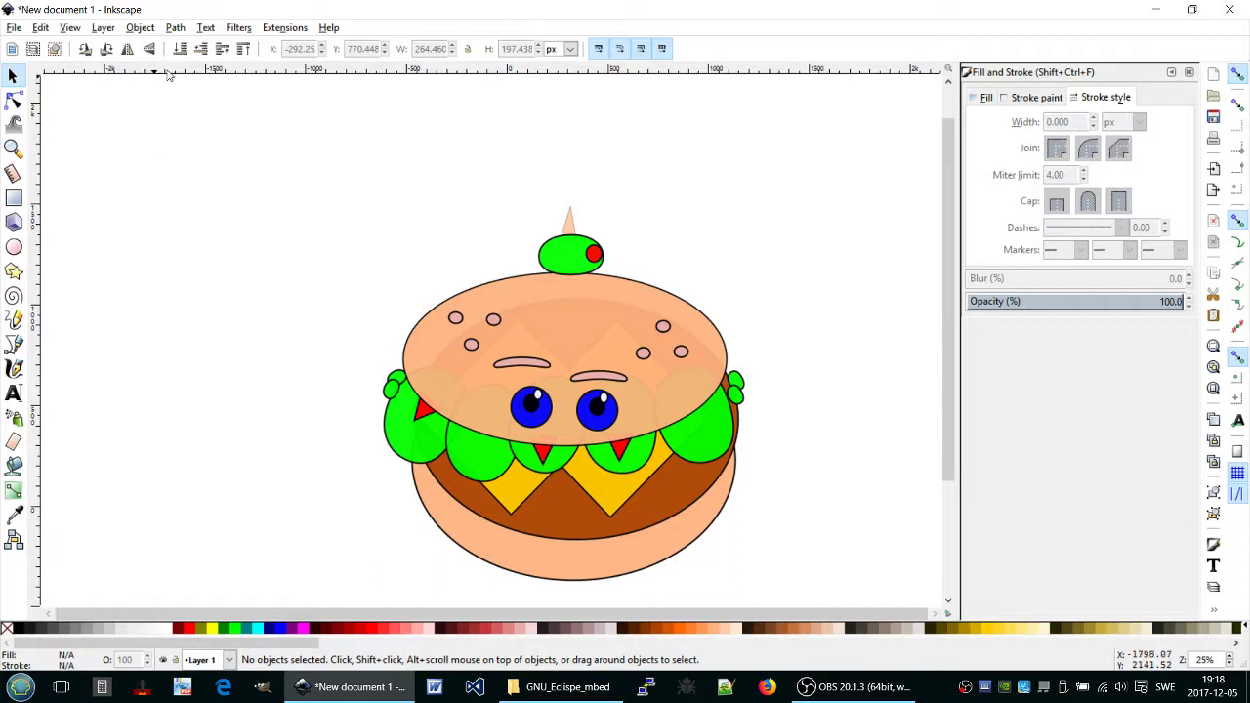
Select all 24 burger parts and group them into one object.
left_click_drag(276, 168, 767, 605)
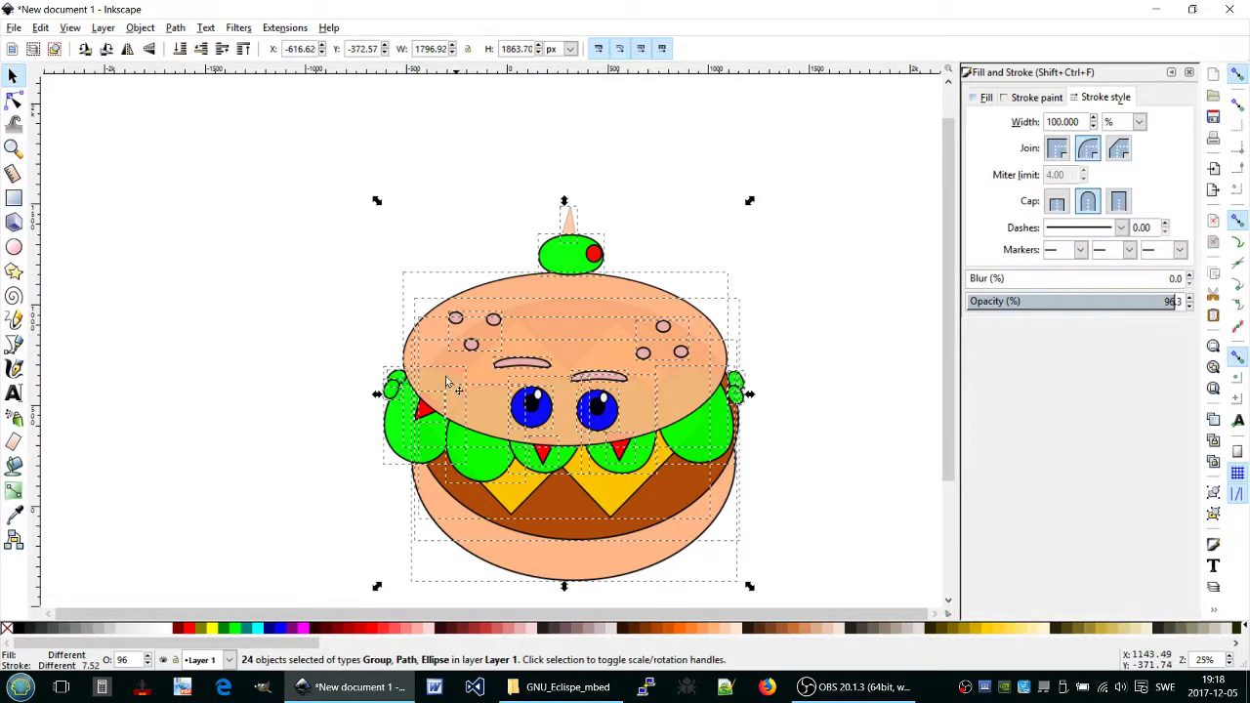
left_click(140, 28)
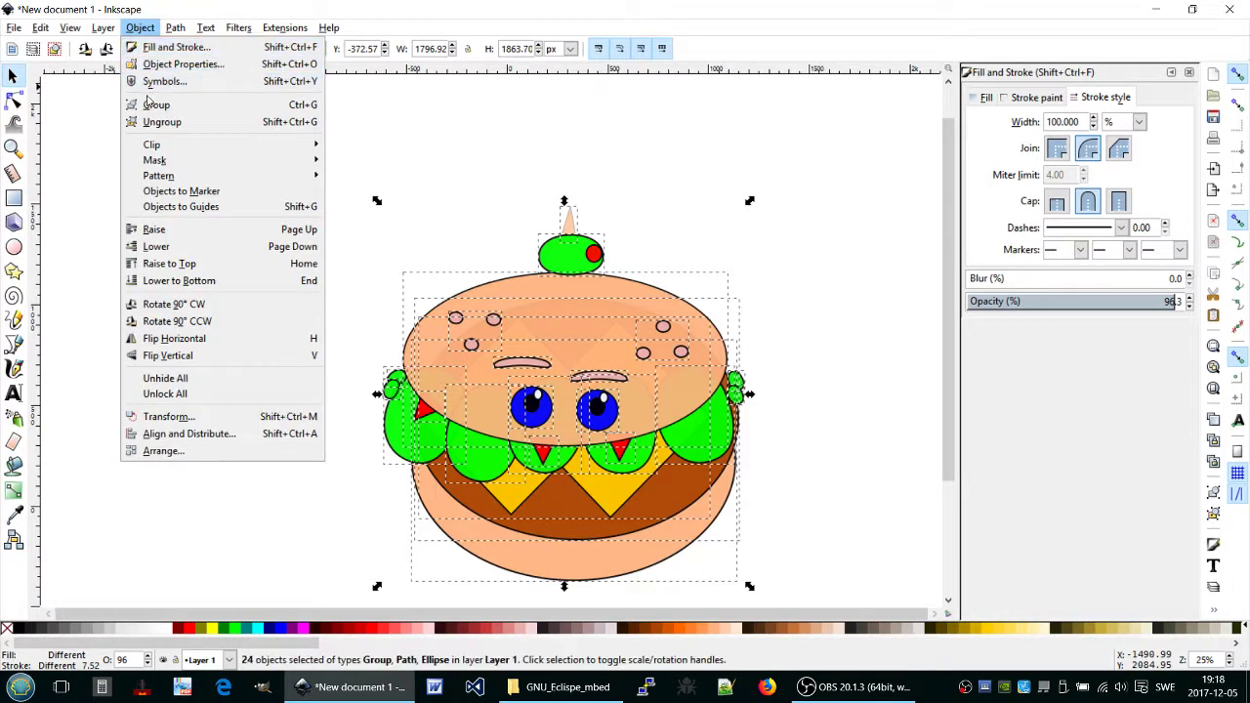
left_click(154, 104)
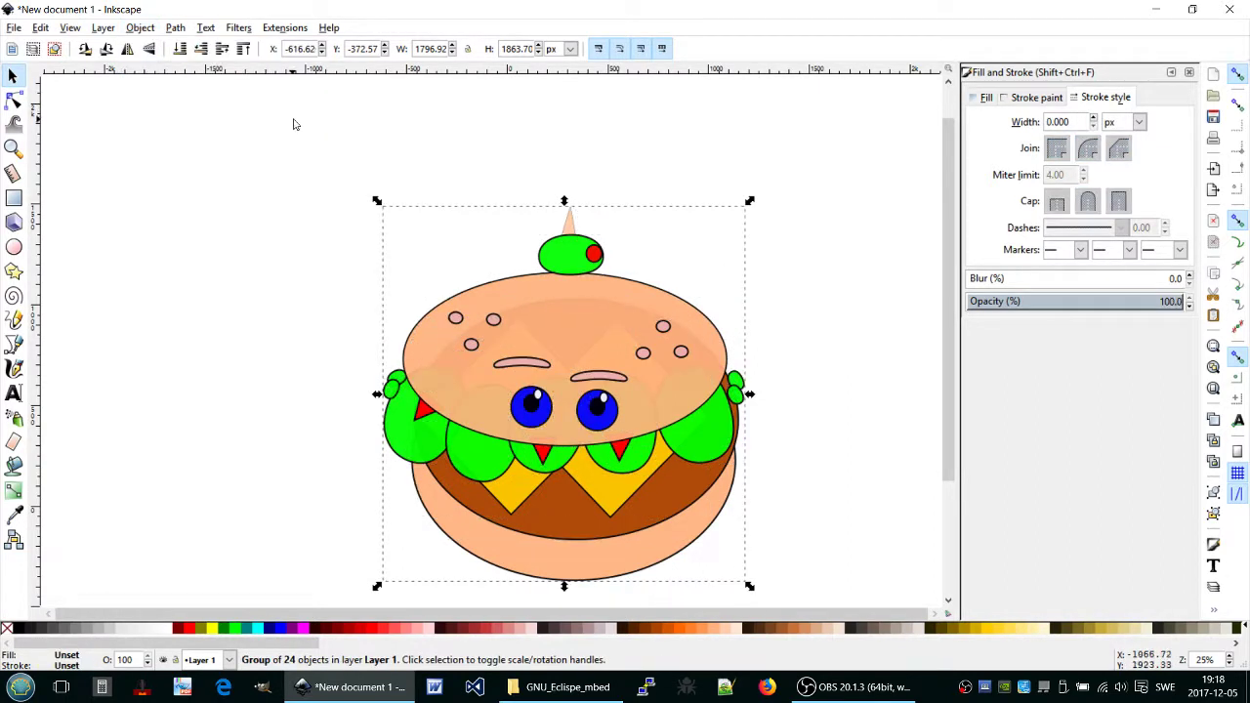